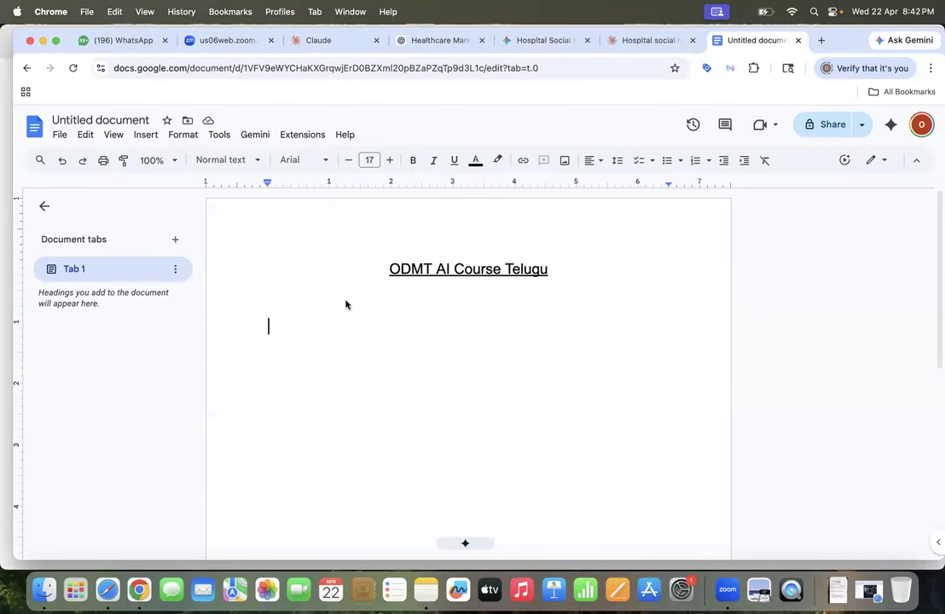
Step: Write the question "Can AI Create 5 Minutes Video ?" below the document title, followed by a blank line
{"action": "type", "text": "Can "}
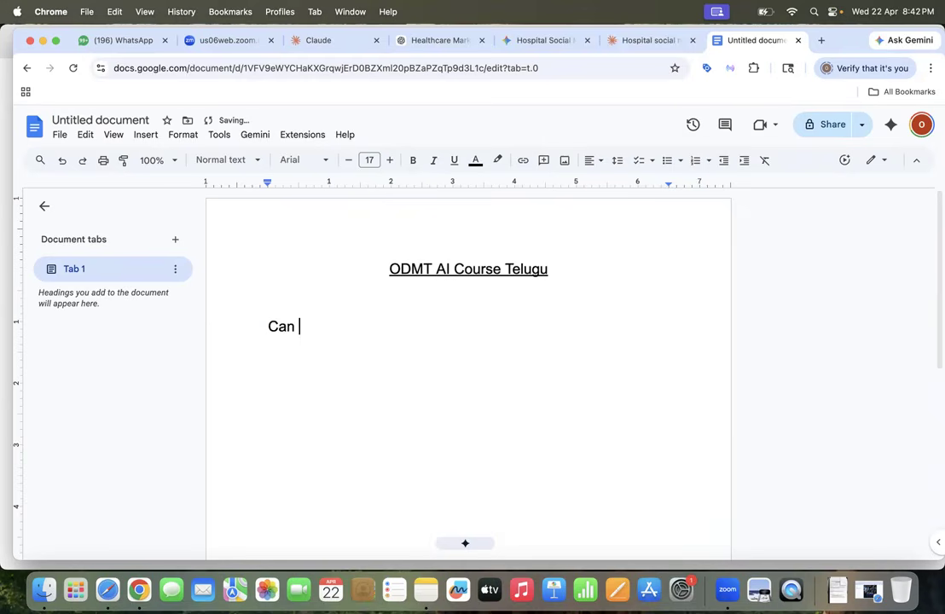
{"action": "type", "text": "AI Create 5 Min"}
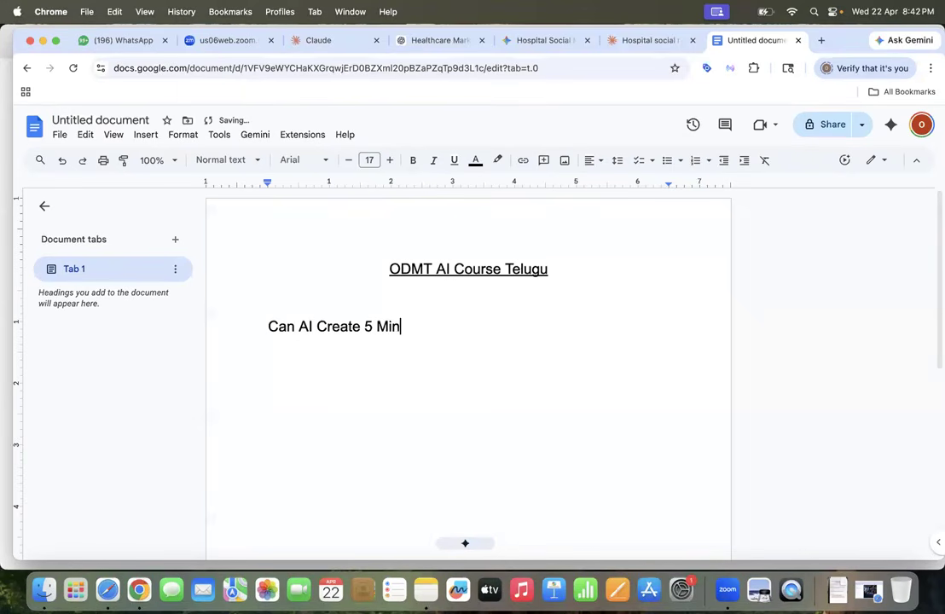
{"action": "type", "text": "utes Video ?"}
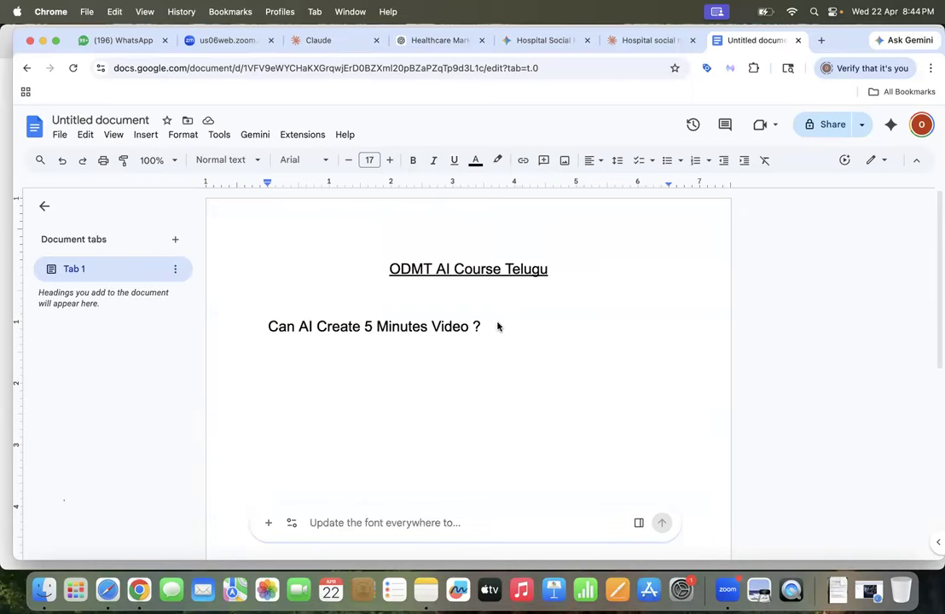
{"action": "key", "text": "Return"}
{"action": "key", "text": "Return"}
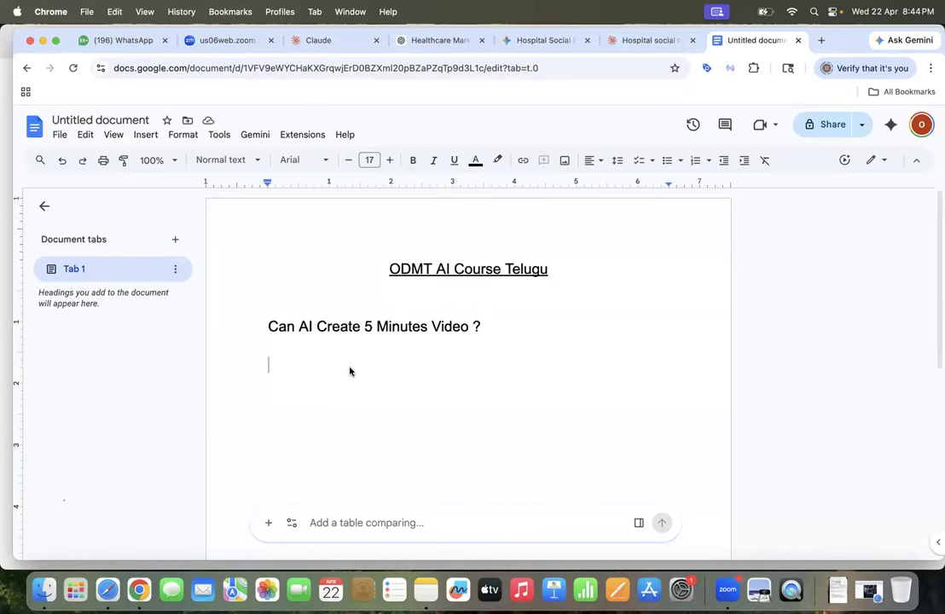
Step: Start a numbered list under the question with the items "Story" and "Scenes"
{"action": "type", "text": "1. "}
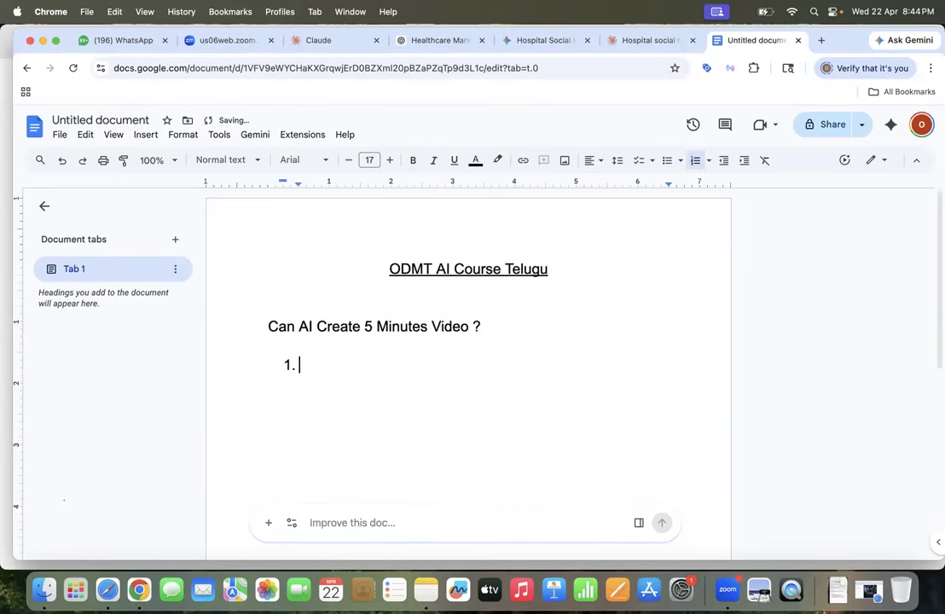
{"action": "type", "text": "Story"}
{"action": "key", "text": "Return"}
{"action": "type", "text": "Sc"}
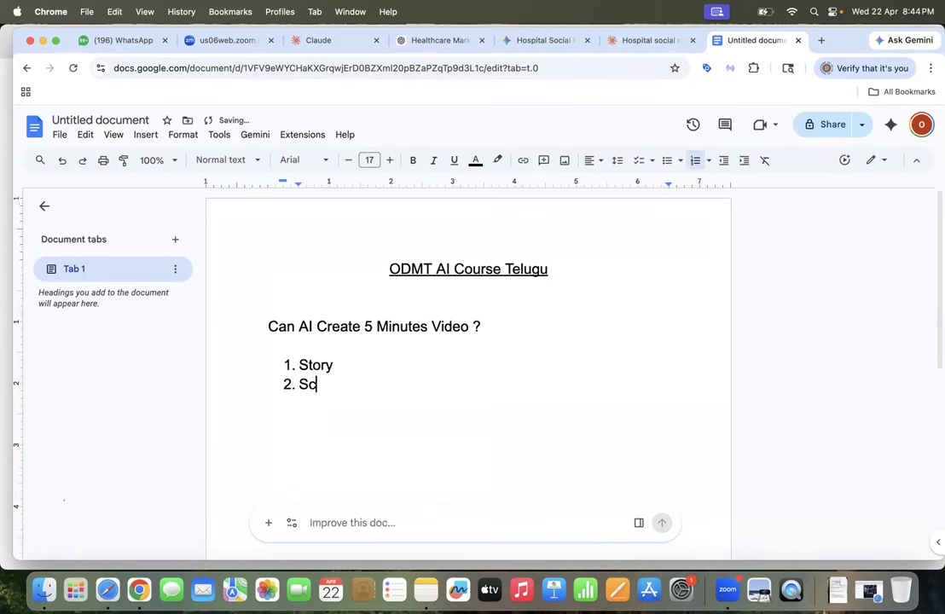
{"action": "type", "text": "enes"}
Step: Add "Prepare scene videos" and "Edit them" as items 3 and 4 of the numbered list
{"action": "key", "text": "Return"}
{"action": "type", "text": "Pr"}
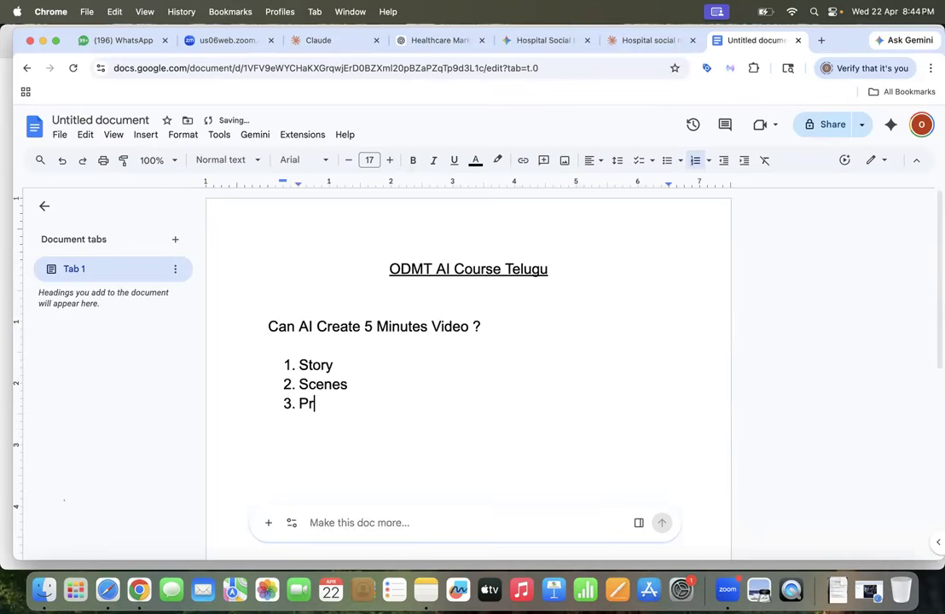
{"action": "type", "text": "epare sche"}
{"action": "key", "text": "BackSpace"}
{"action": "key", "text": "BackSpace"}
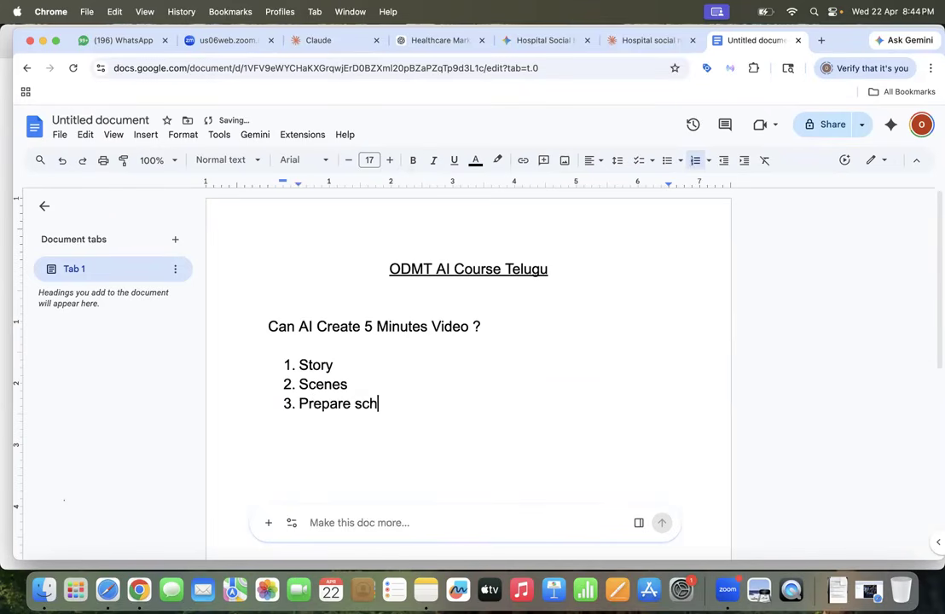
{"action": "type", "text": "ene videos"}
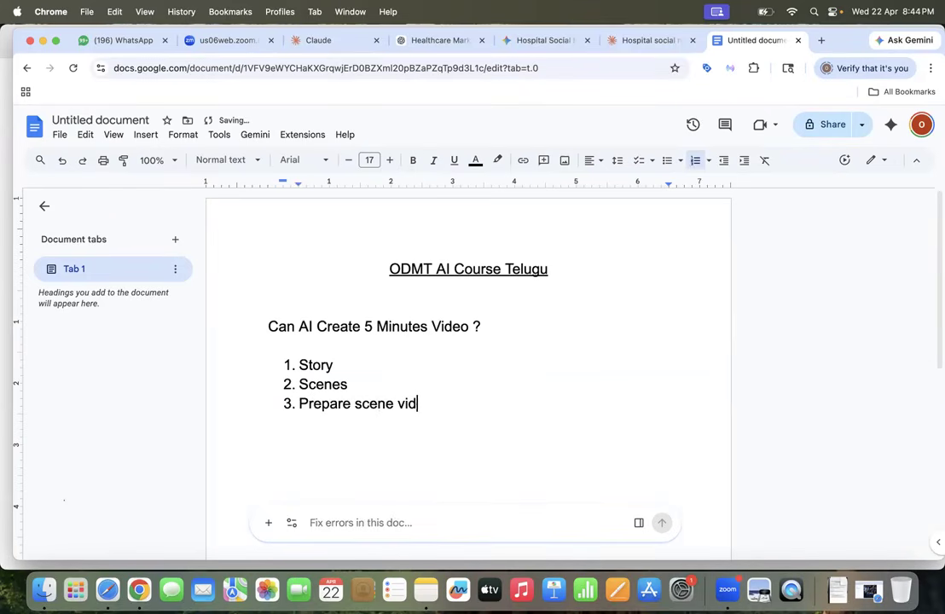
{"action": "key", "text": "Return"}
{"action": "type", "text": "Edit them"}
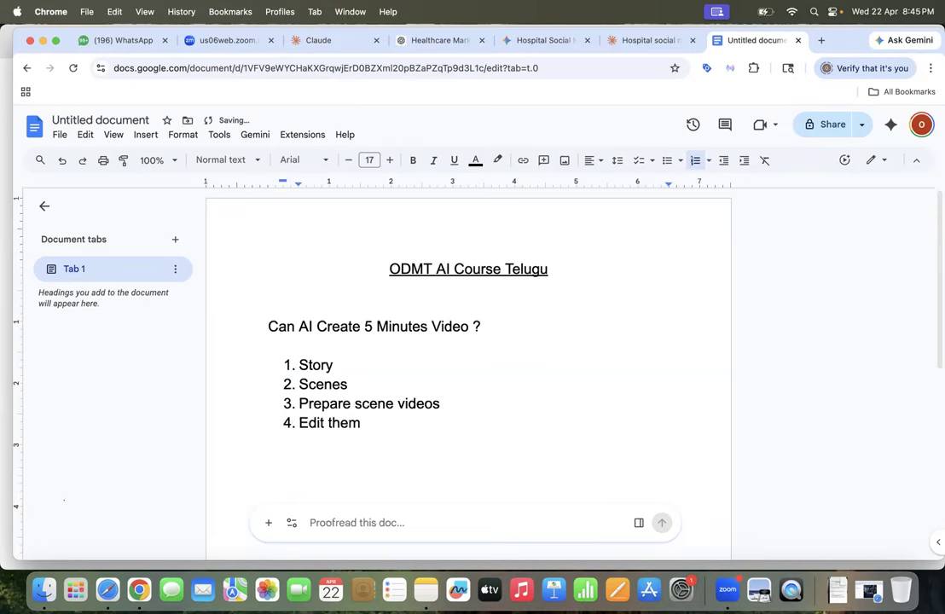
Step: End the numbered list and add a separate "Tools" line below it, followed by a blank line
{"action": "key", "text": "Return"}
{"action": "key", "text": "Return"}
{"action": "key", "text": "Return"}
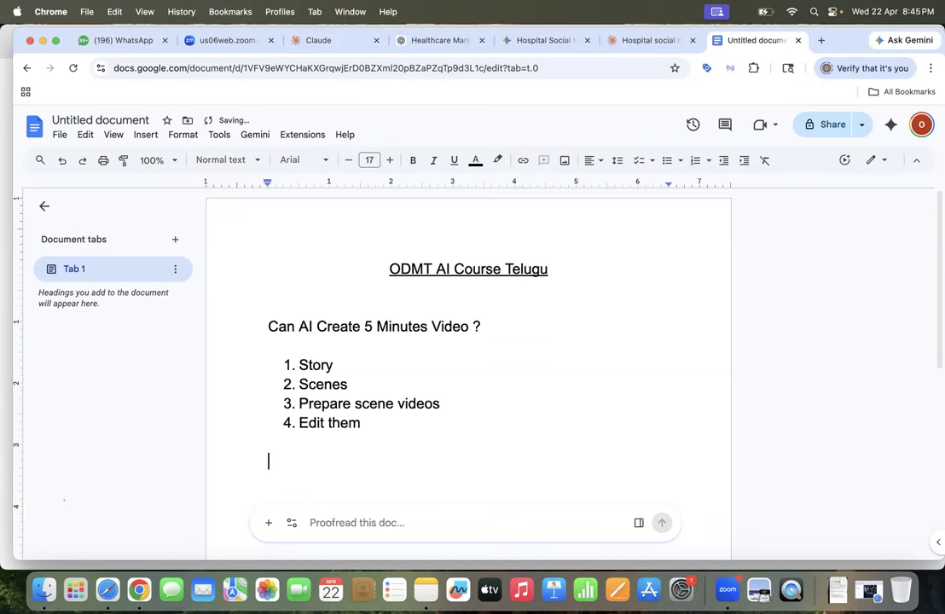
{"action": "type", "text": "Tools :-"}
{"action": "key", "text": "Return"}
{"action": "key", "text": "Return"}
{"action": "key", "text": "BackSpace"}
{"action": "key", "text": "BackSpace"}
{"action": "key", "text": "Return"}
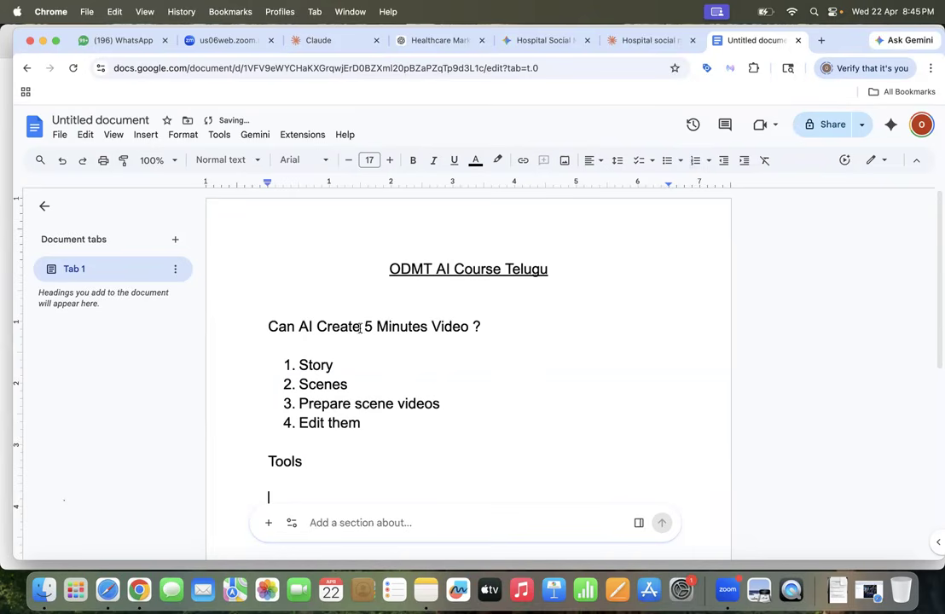
Step: Start a new numbered list under "Tools" with the first item "Gemeni ( Veo 3 )"
{"action": "scroll", "coordinate": [346, 433], "scroll_direction": "down", "scroll_amount": 2}
{"action": "type", "text": "1. "}
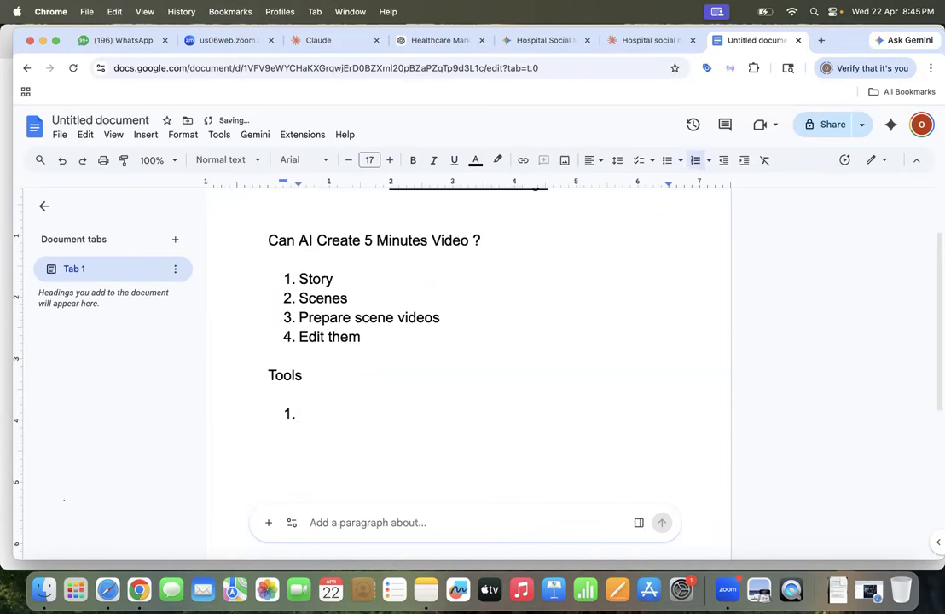
{"action": "type", "text": "Gemeni"}
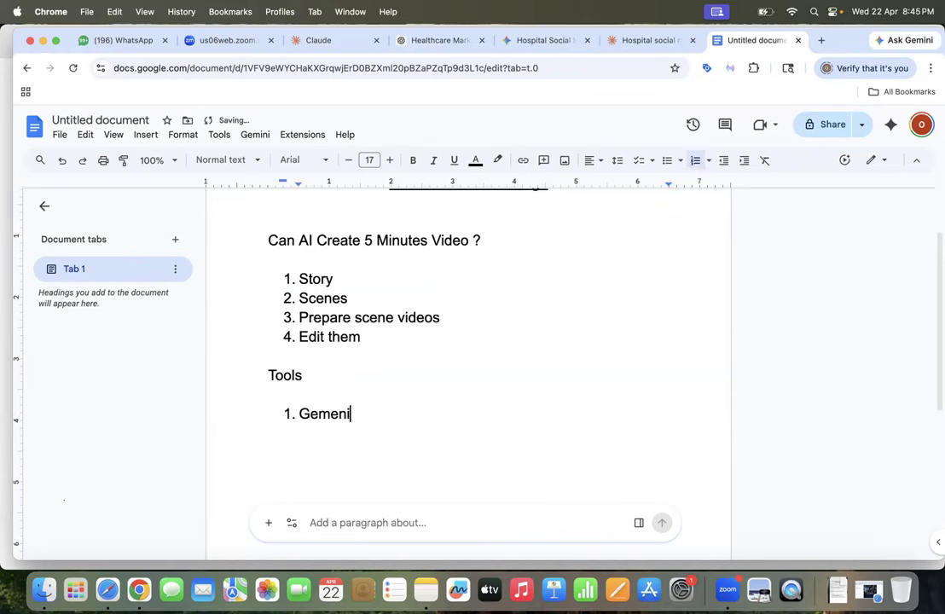
{"action": "type", "text": "("}
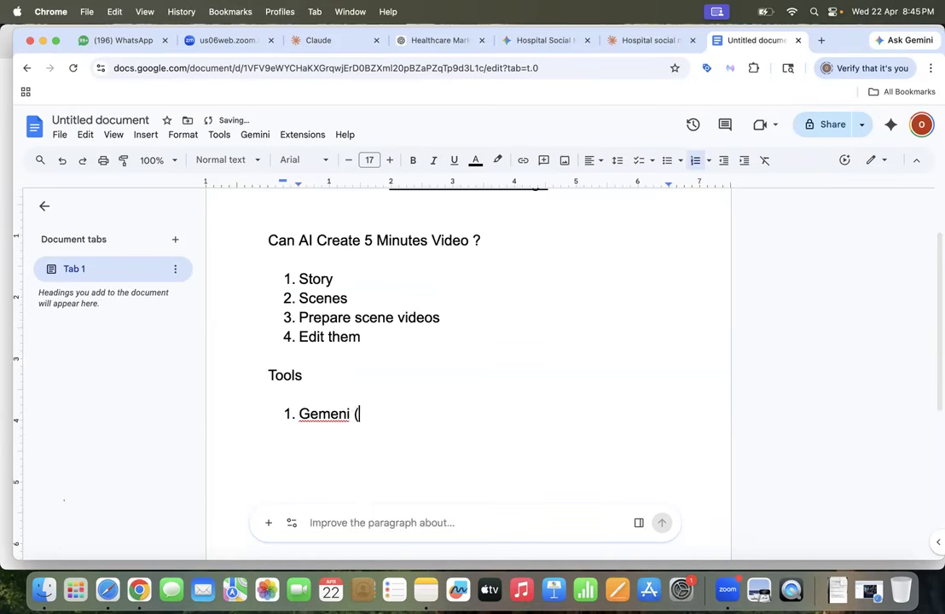
{"action": "type", "text": " Veo 3 )"}
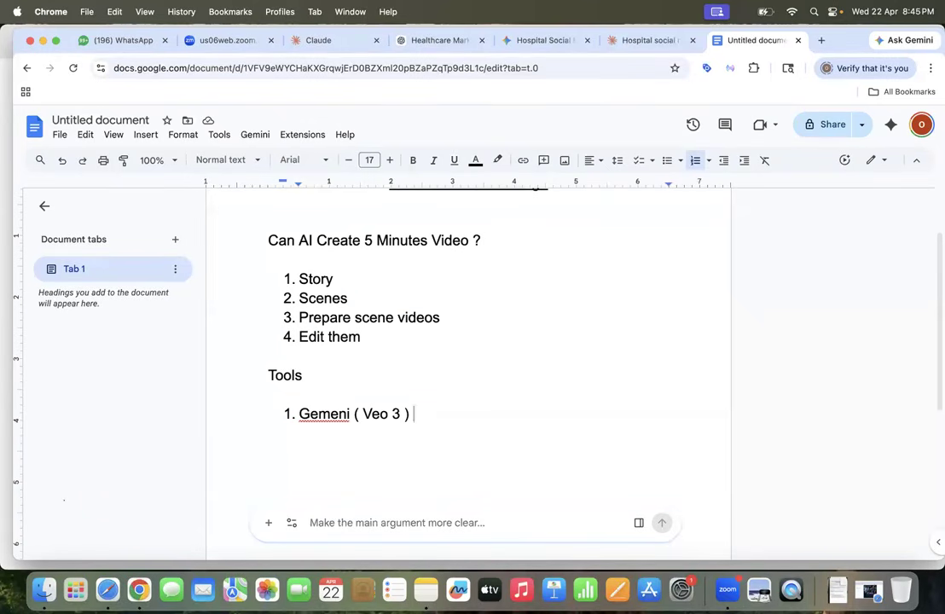
Step: Add "Chat Gpt - Sora" and "Hedra - Credit" as items 2 and 3 of the Tools list
{"action": "key", "text": "Return"}
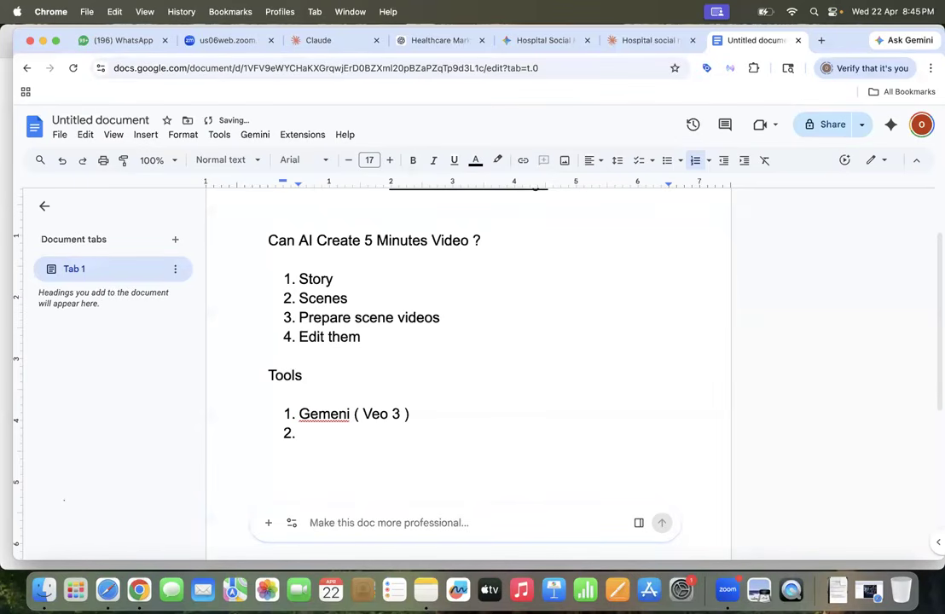
{"action": "type", "text": "Chat"}
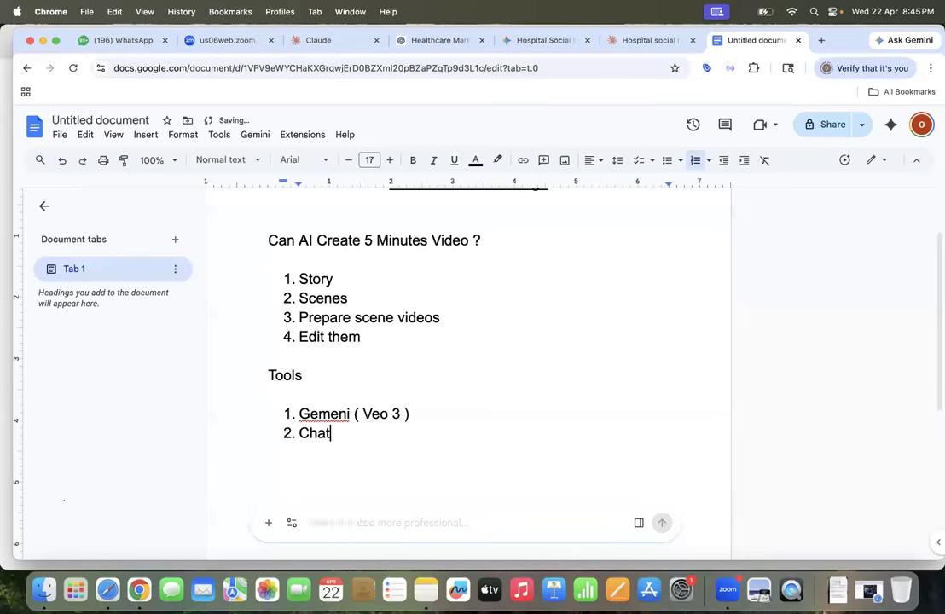
{"action": "type", "text": " Gpt"}
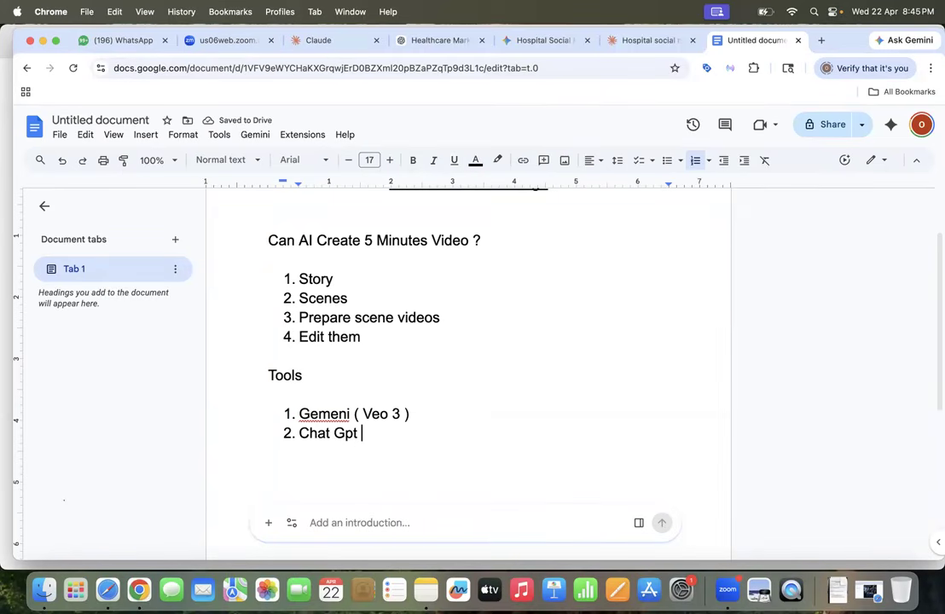
{"action": "type", "text": "- Sora"}
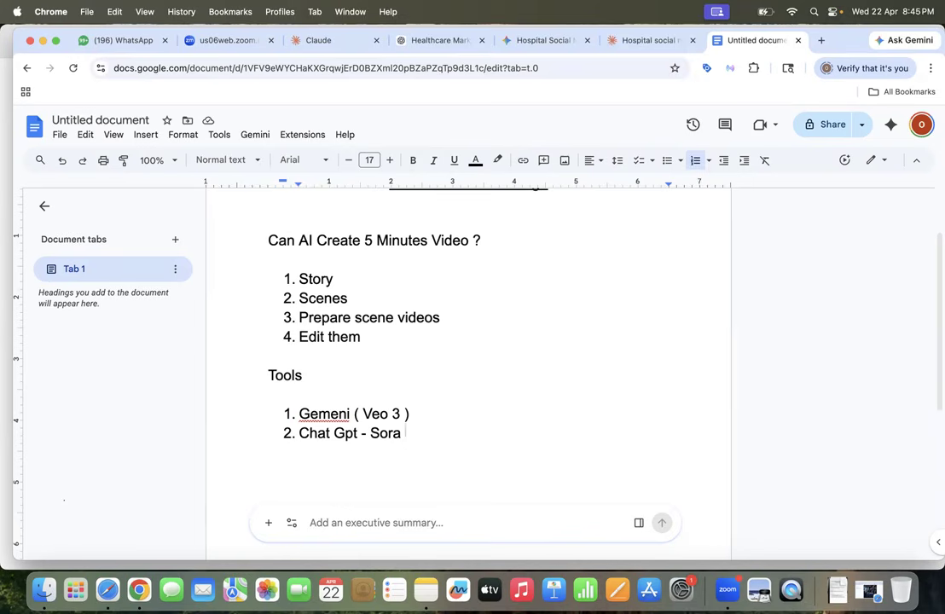
{"action": "key", "text": "Return"}
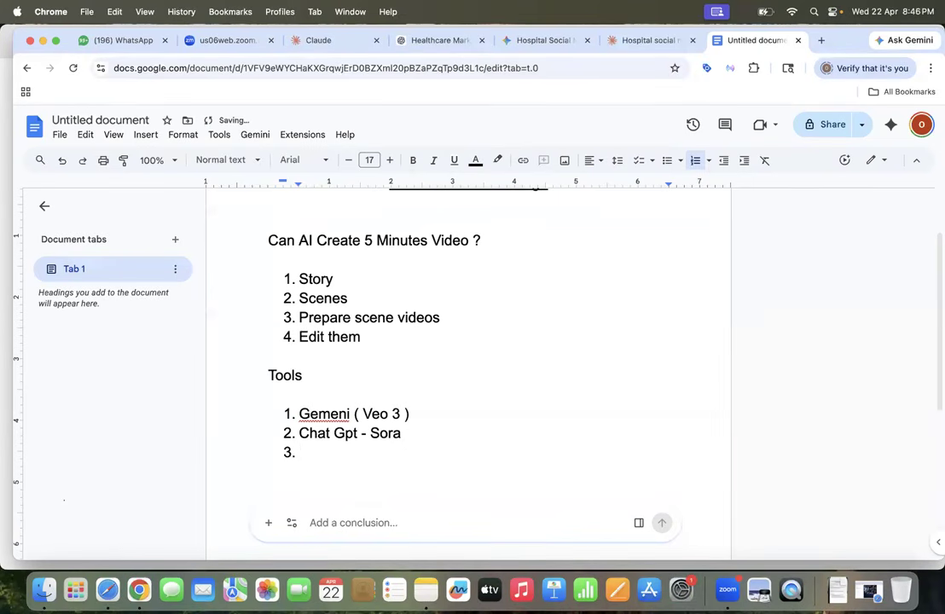
{"action": "type", "text": "Hedra "}
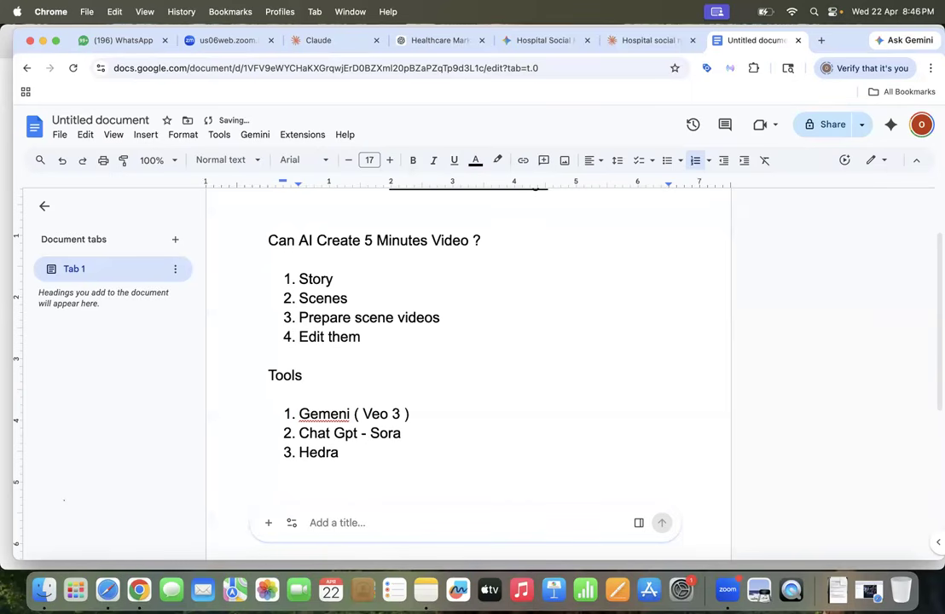
{"action": "type", "text": "-"}
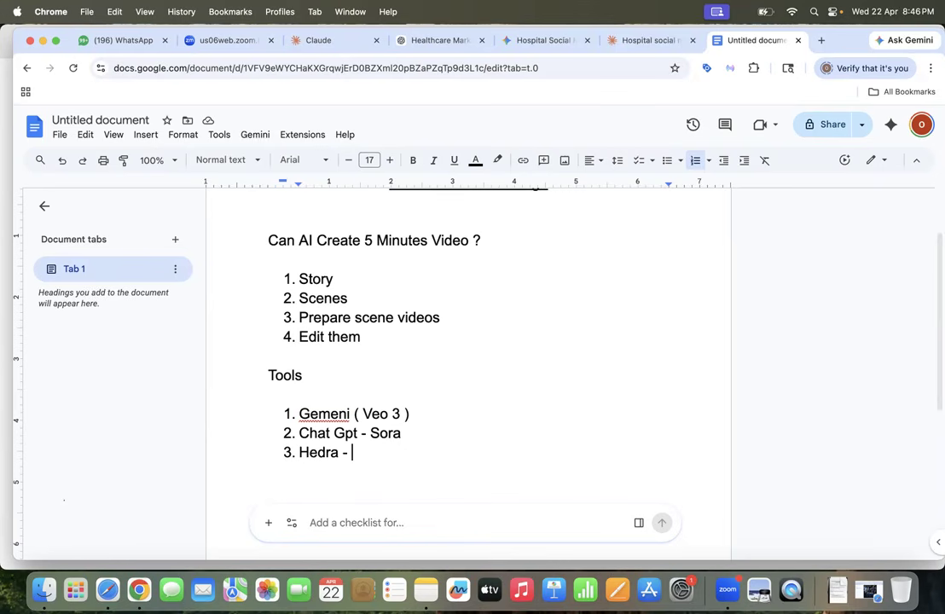
{"action": "type", "text": "Credit"}
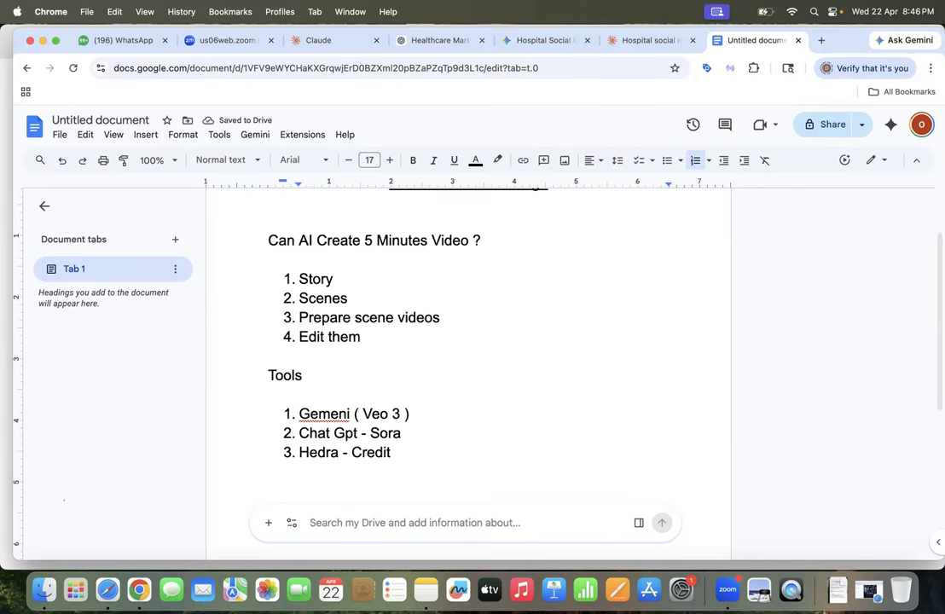
Step: Add "Pixverse -" and "Heygen" as items 4 and 5 at the end of the Tools list
{"action": "left_click", "coordinate": [414, 416]}
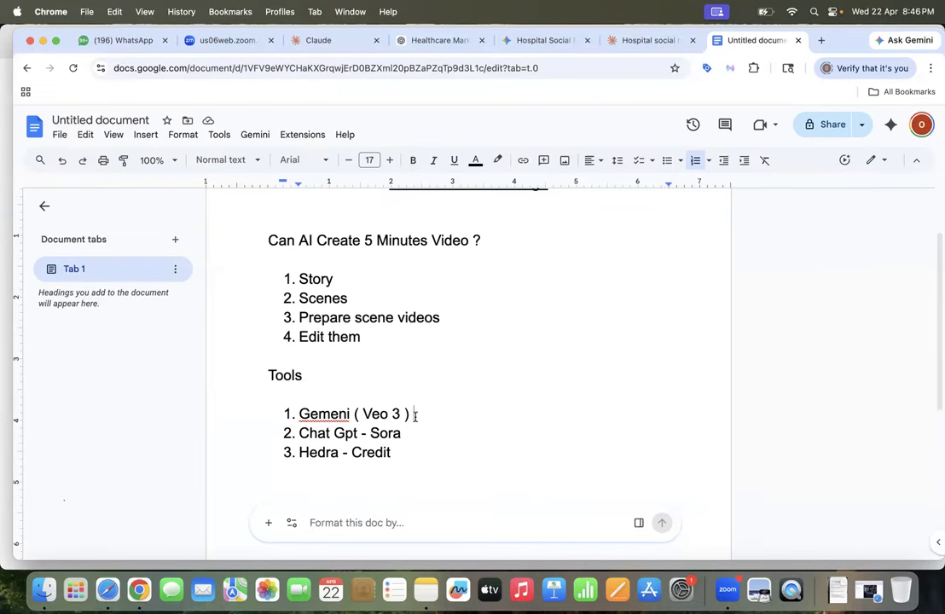
{"action": "left_click", "coordinate": [406, 456]}
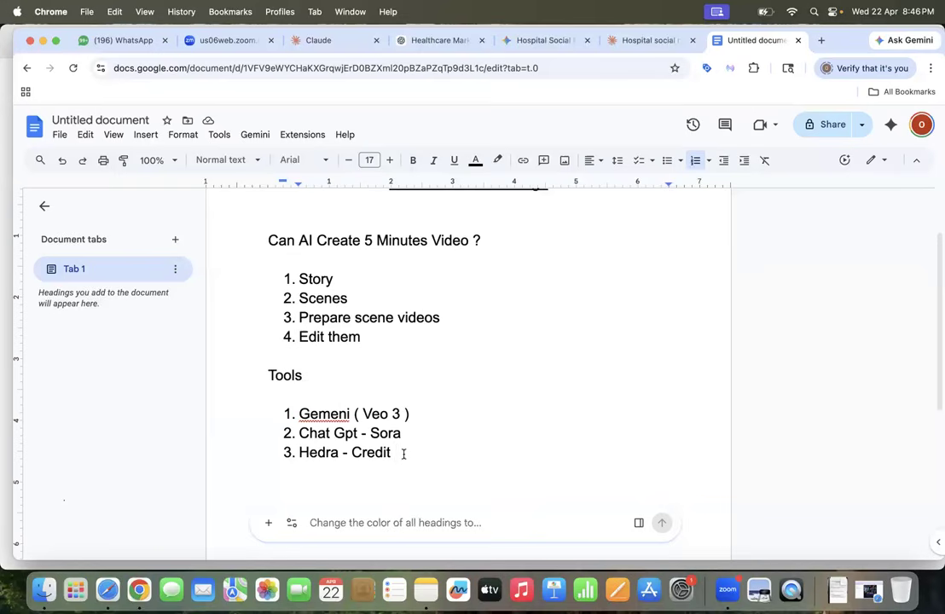
{"action": "key", "text": "Return"}
{"action": "type", "text": "Pixverse "}
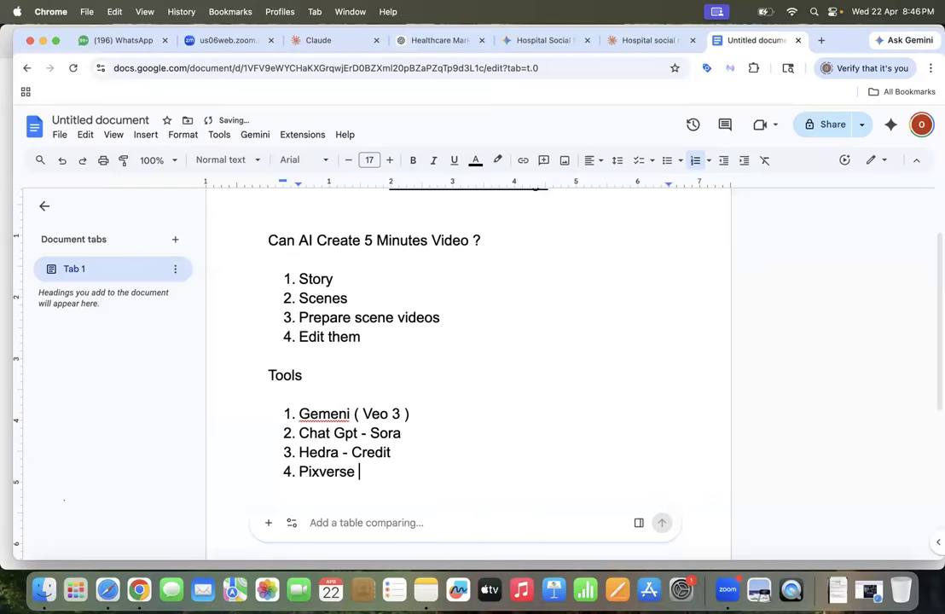
{"action": "type", "text": "-"}
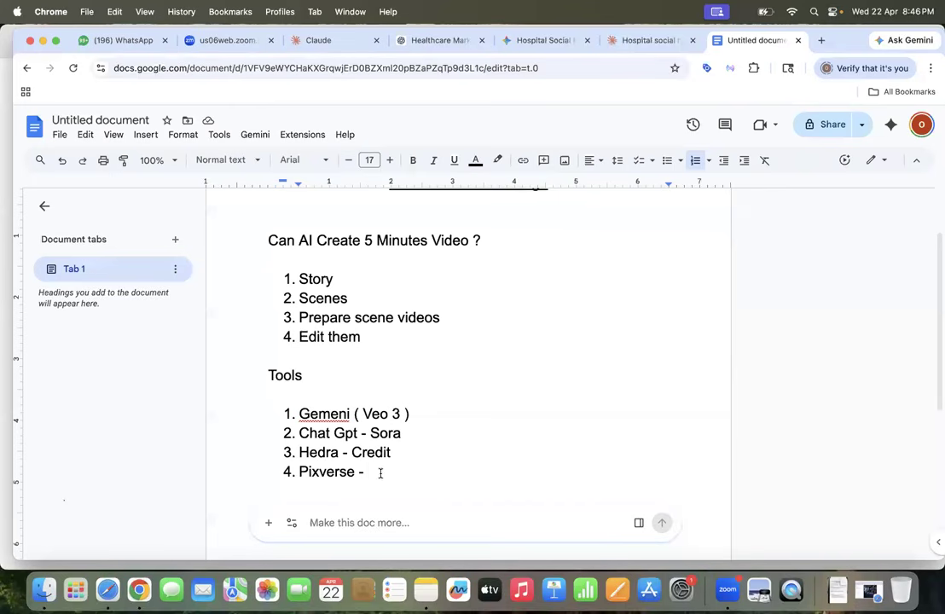
{"action": "key", "text": "Return"}
{"action": "type", "text": "Heygen"}
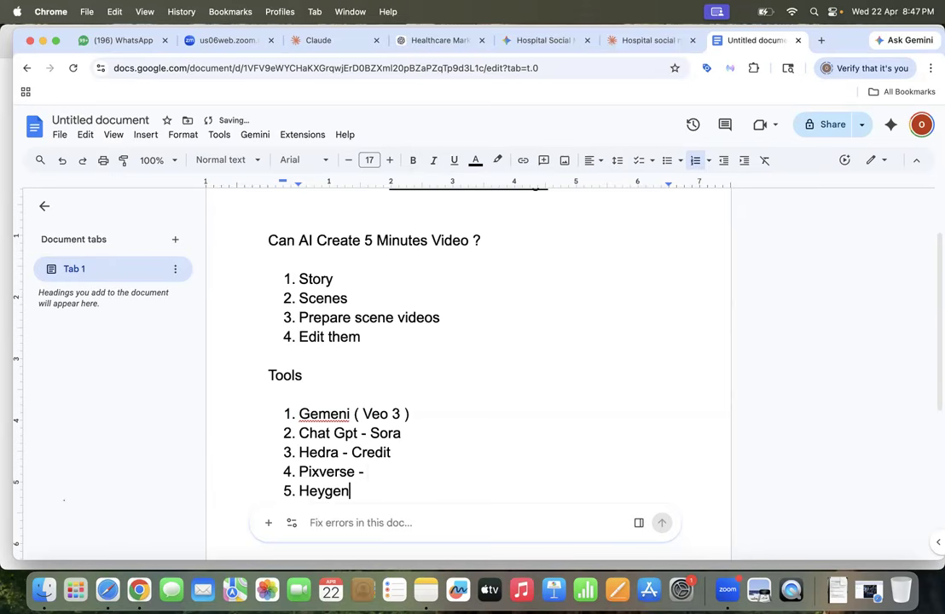
Step: Add "Grok" and "Meta Ai" as items 6 and 7 of the Tools list
{"action": "key", "text": "Return"}
{"action": "scroll", "coordinate": [354, 451], "scroll_direction": "down", "scroll_amount": 2}
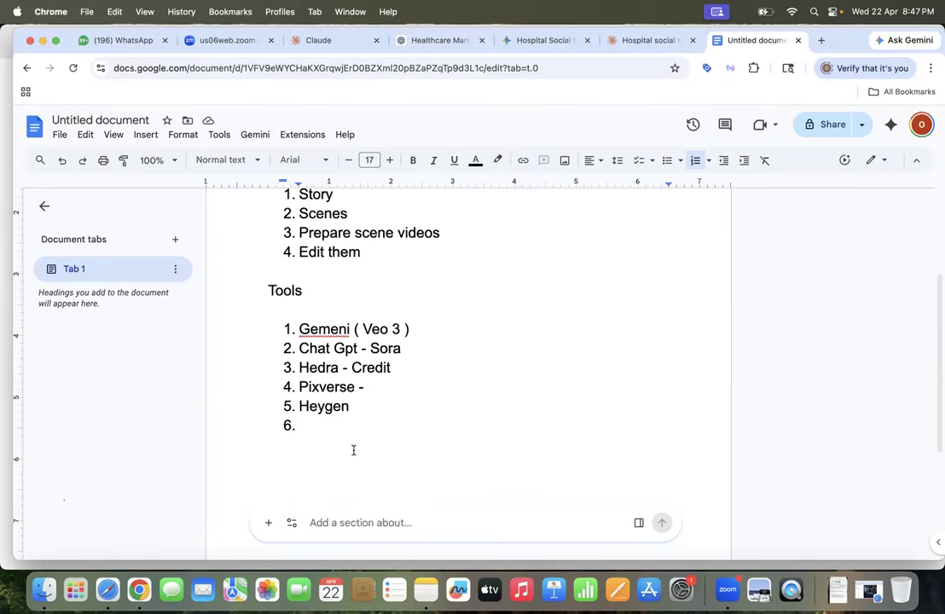
{"action": "type", "text": "Grok"}
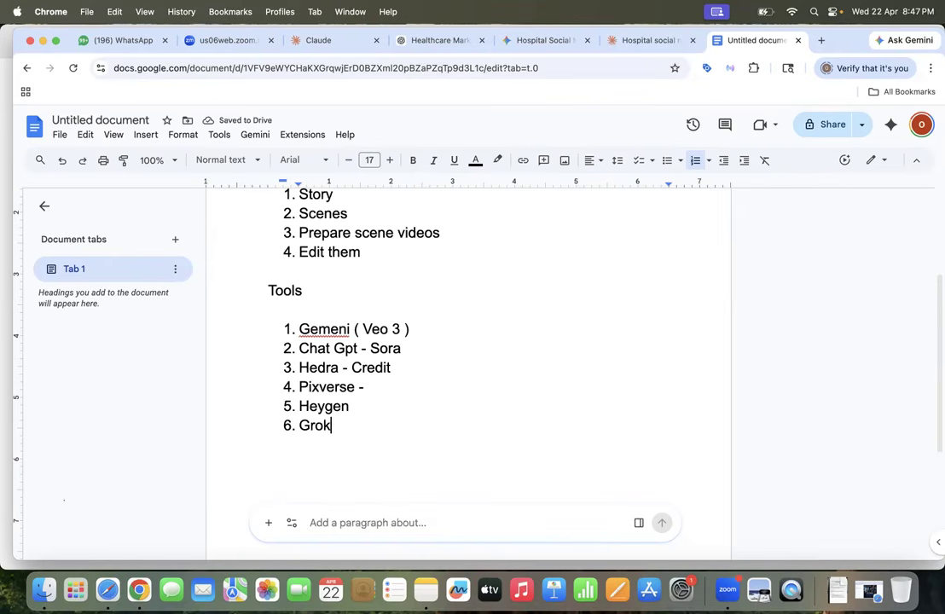
{"action": "key", "text": "Return"}
{"action": "type", "text": "Meta Ai"}
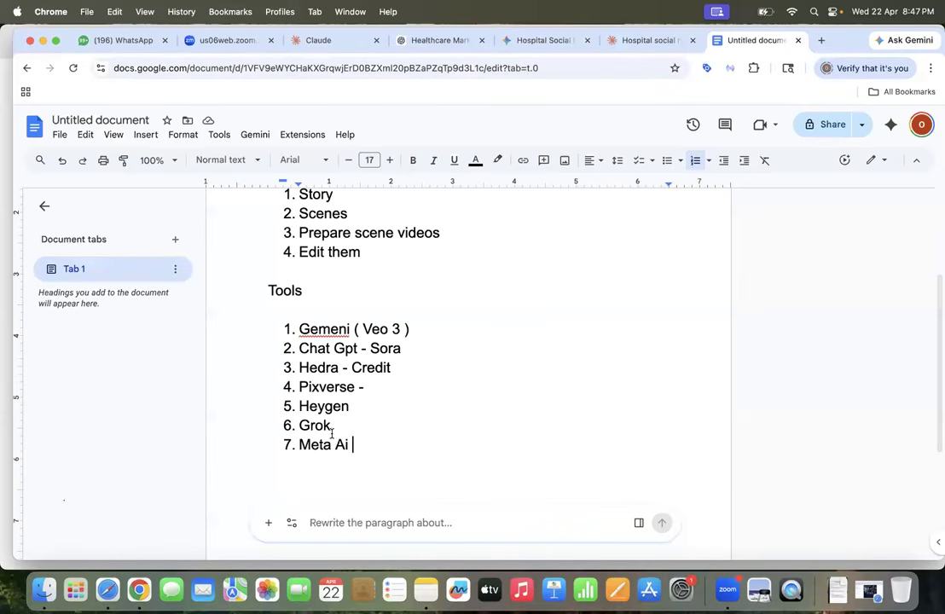
Step: Add "Runway ml" and "Kling" as items 8 and 9 of the Tools list
{"action": "key", "text": "Return"}
{"action": "type", "text": "Ru"}
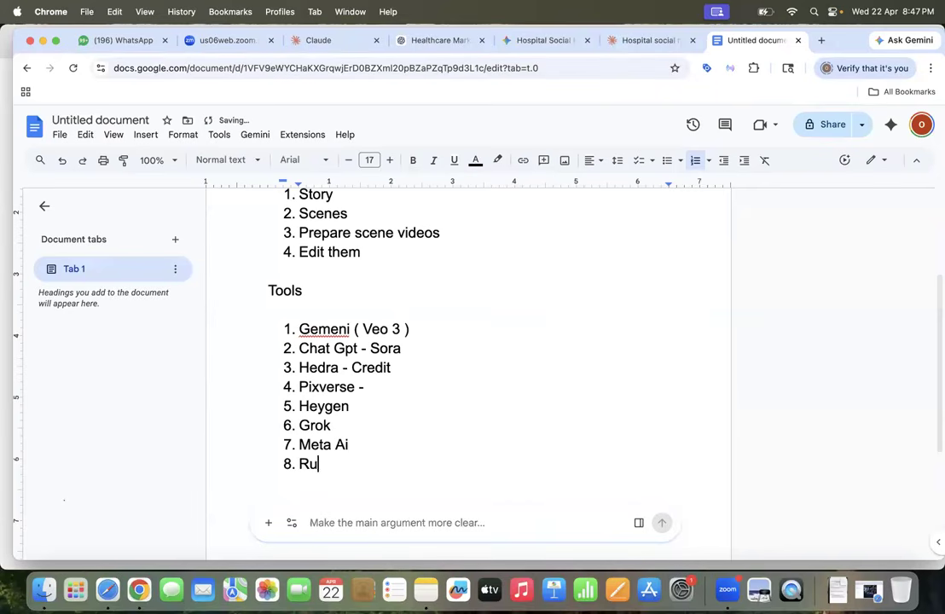
{"action": "type", "text": "nway ml"}
{"action": "key", "text": "Return"}
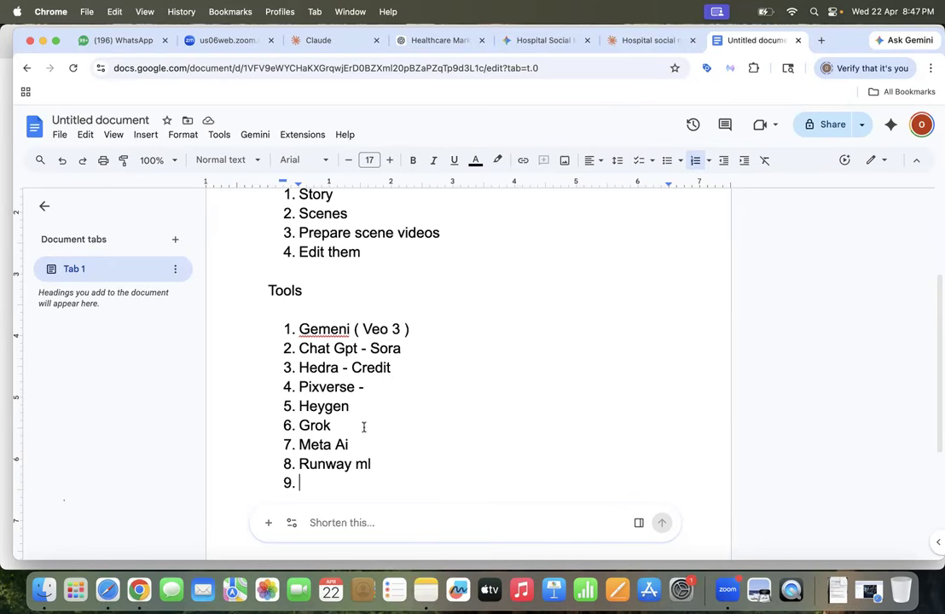
{"action": "type", "text": "Kling"}
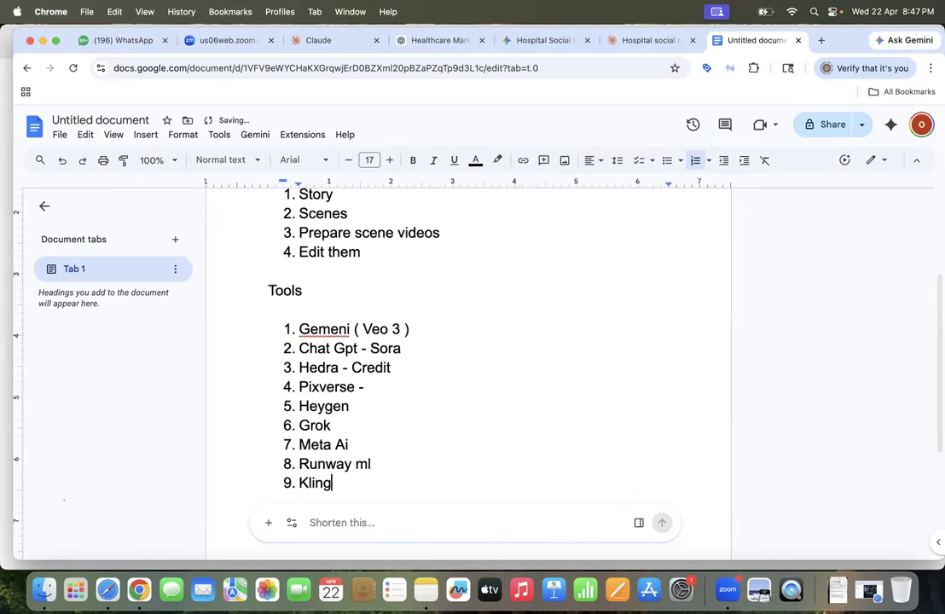
Step: Add "Gen v" and "Flow" as items 10 and 11 of the Tools list
{"action": "key", "text": "Return"}
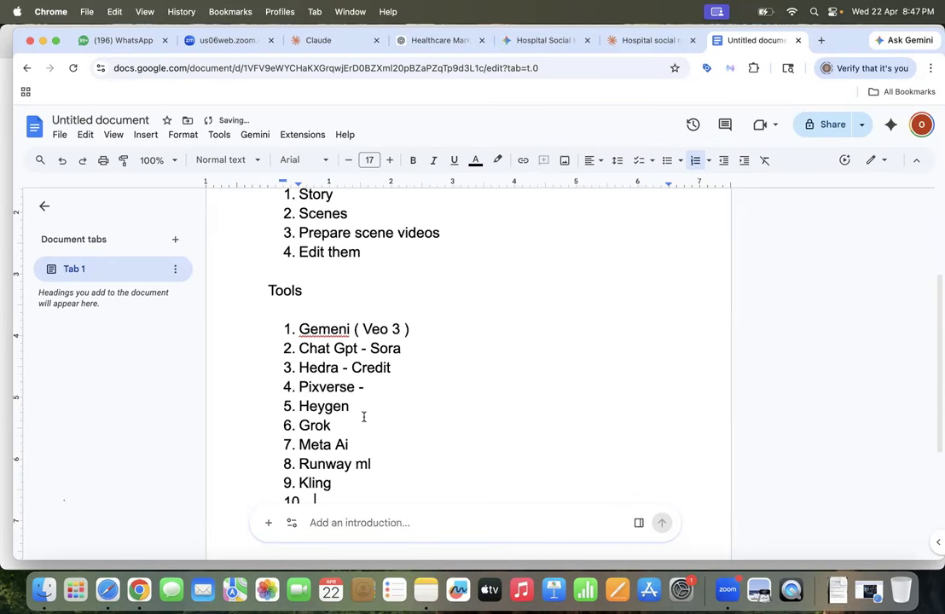
{"action": "scroll", "coordinate": [365, 392], "scroll_direction": "down", "scroll_amount": 2}
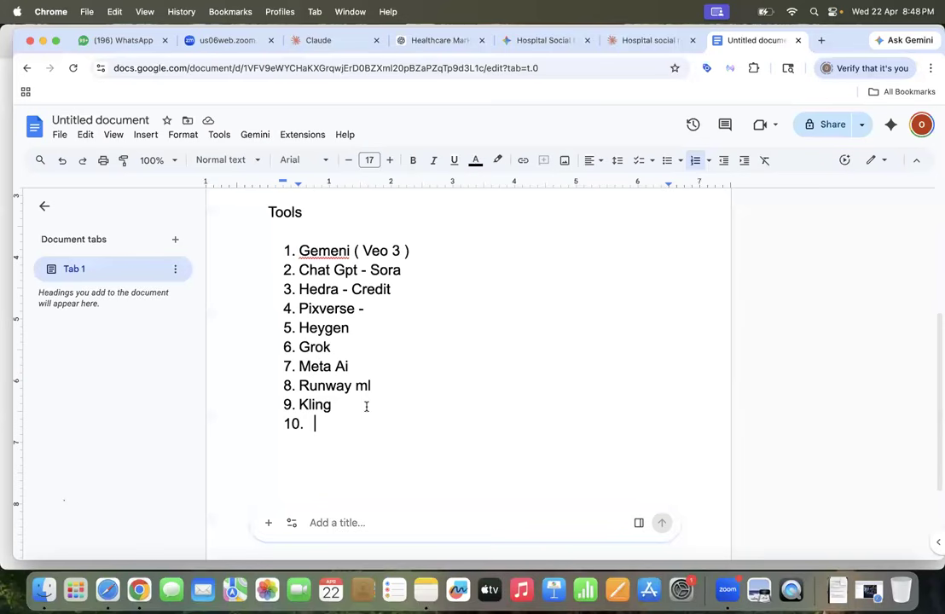
{"action": "type", "text": "Gen v"}
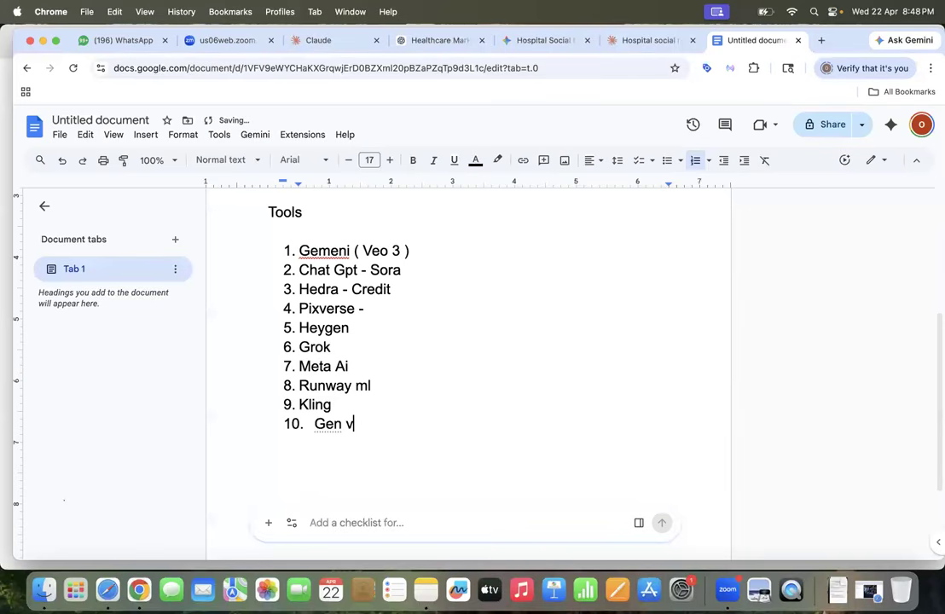
{"action": "key", "text": "Return"}
{"action": "type", "text": "Flow"}
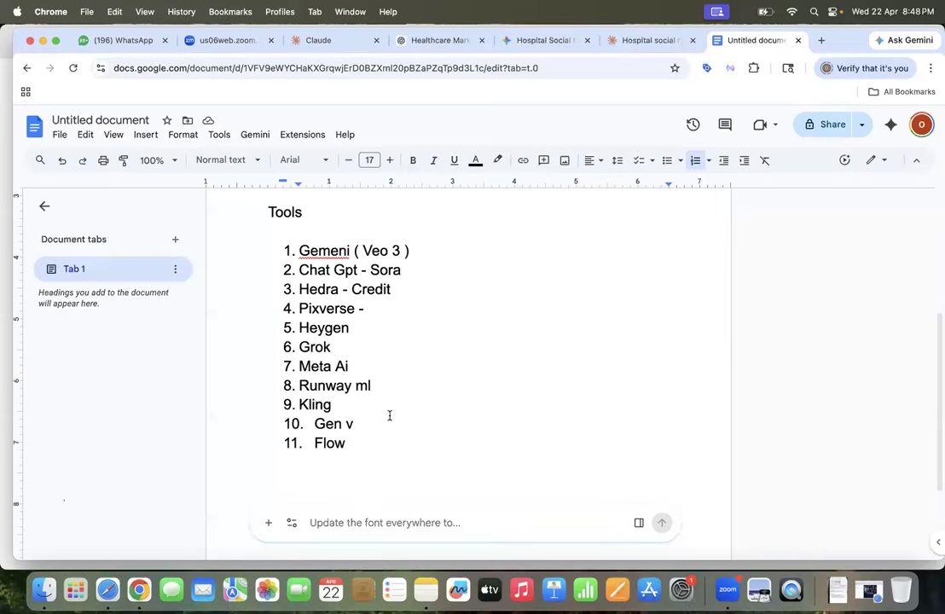
Step: Add the line "Every thing starts with a prompt" as normal text below the Tools list
{"action": "scroll", "coordinate": [389, 415], "scroll_direction": "up", "scroll_amount": 1}
{"action": "scroll", "coordinate": [389, 415], "scroll_direction": "up", "scroll_amount": 5}
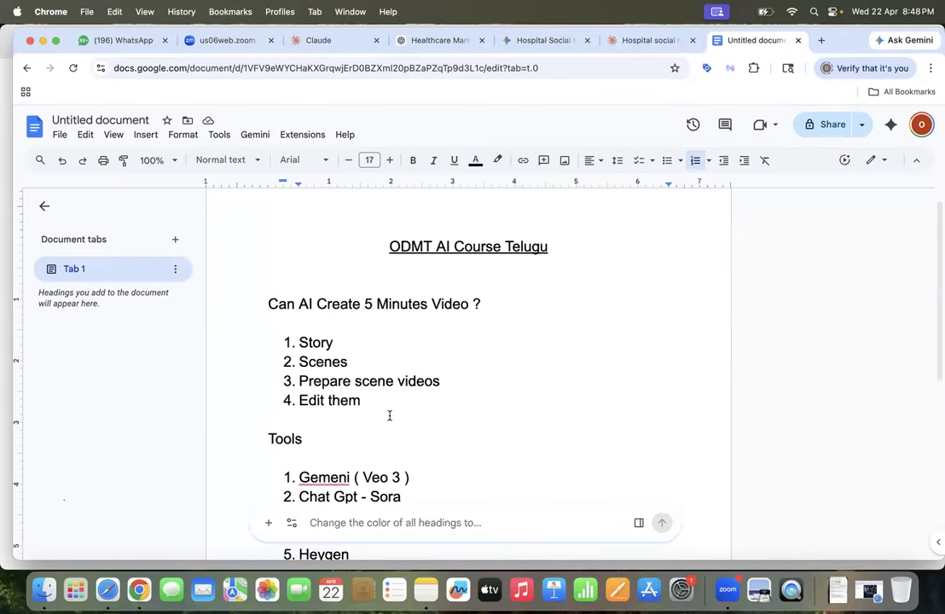
{"action": "scroll", "coordinate": [389, 416], "scroll_direction": "down", "scroll_amount": 2}
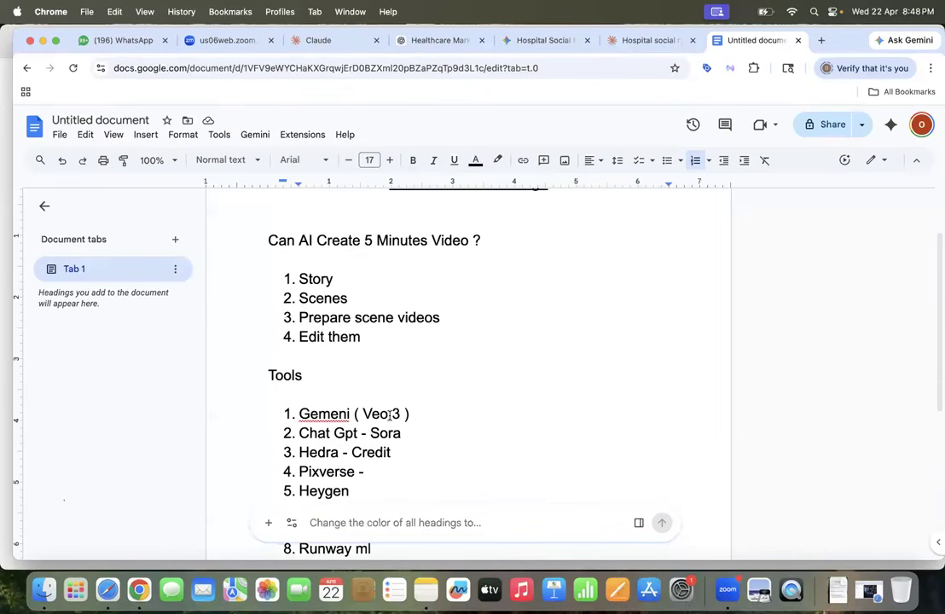
{"action": "scroll", "coordinate": [389, 416], "scroll_direction": "up", "scroll_amount": 2}
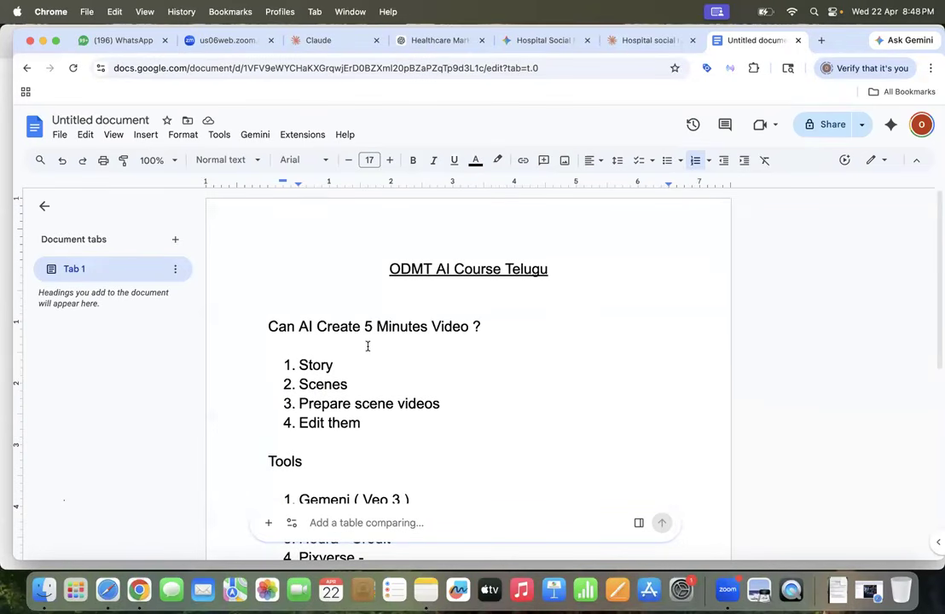
{"action": "scroll", "coordinate": [368, 346], "scroll_direction": "down", "scroll_amount": 2}
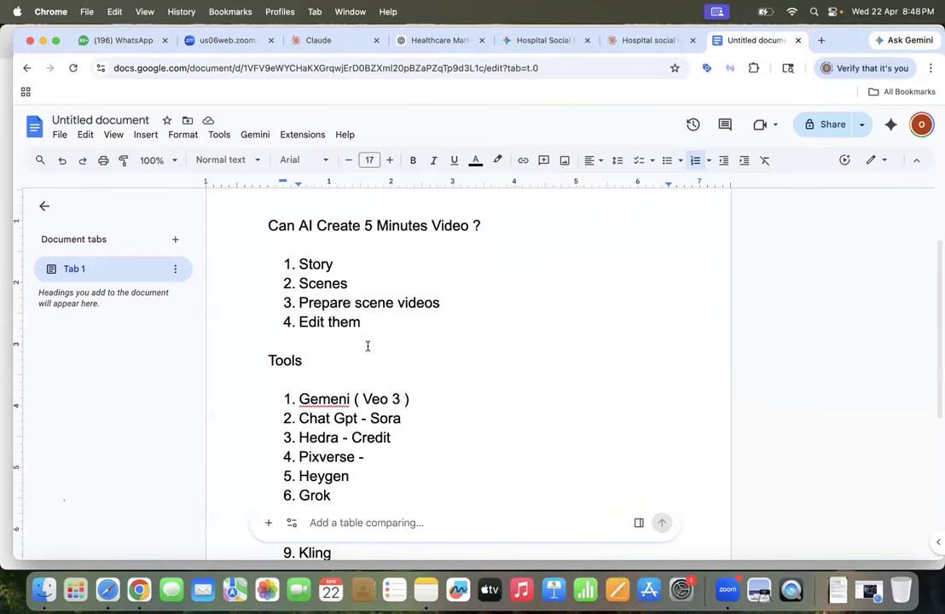
{"action": "scroll", "coordinate": [368, 346], "scroll_direction": "down", "scroll_amount": 3}
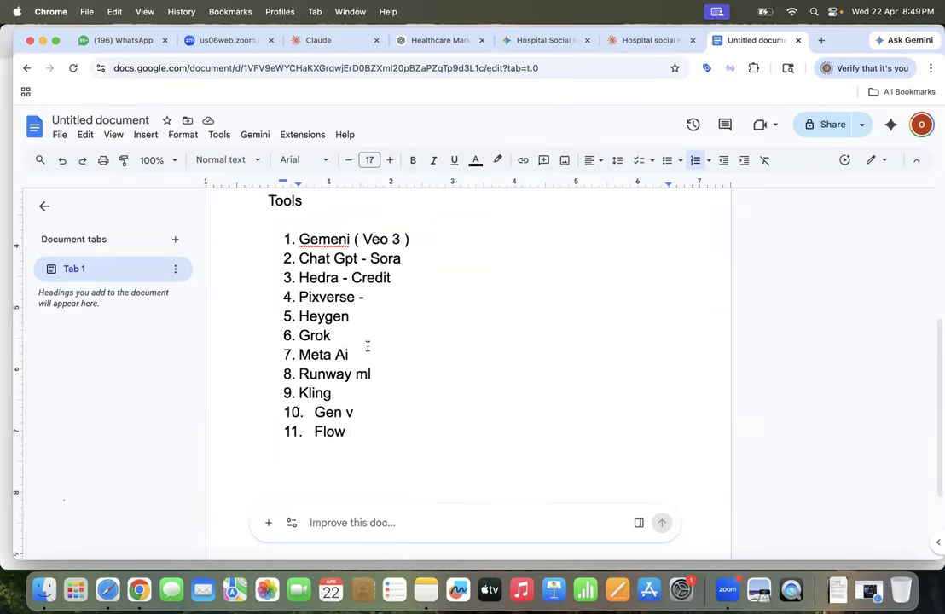
{"action": "key", "text": "Return"}
{"action": "key", "text": "Return"}
{"action": "key", "text": "Return"}
{"action": "type", "text": "Every thing starts with a prompt"}
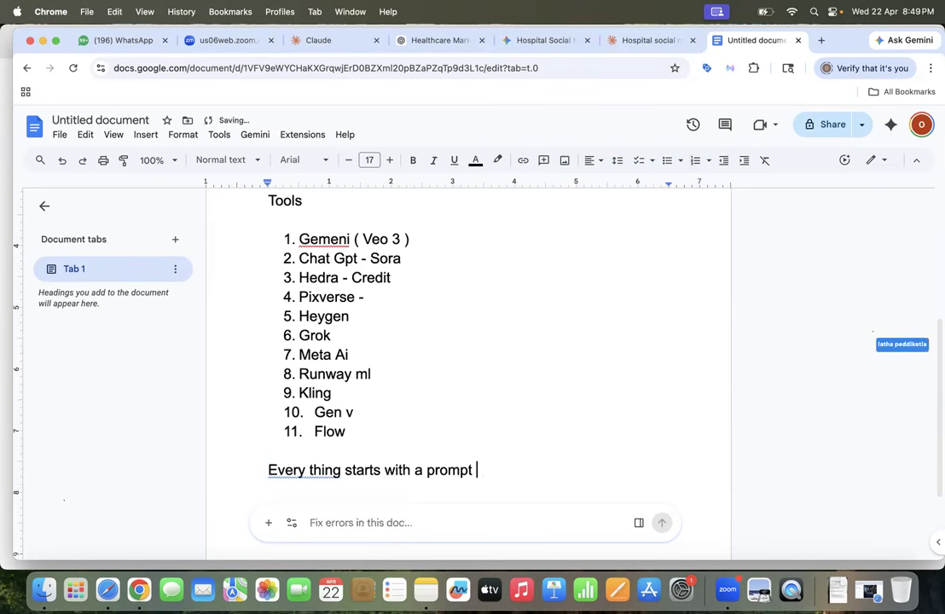
Step: Add the heading line "Gym Transformation :" below the sentence about prompts
{"action": "key", "text": "Return"}
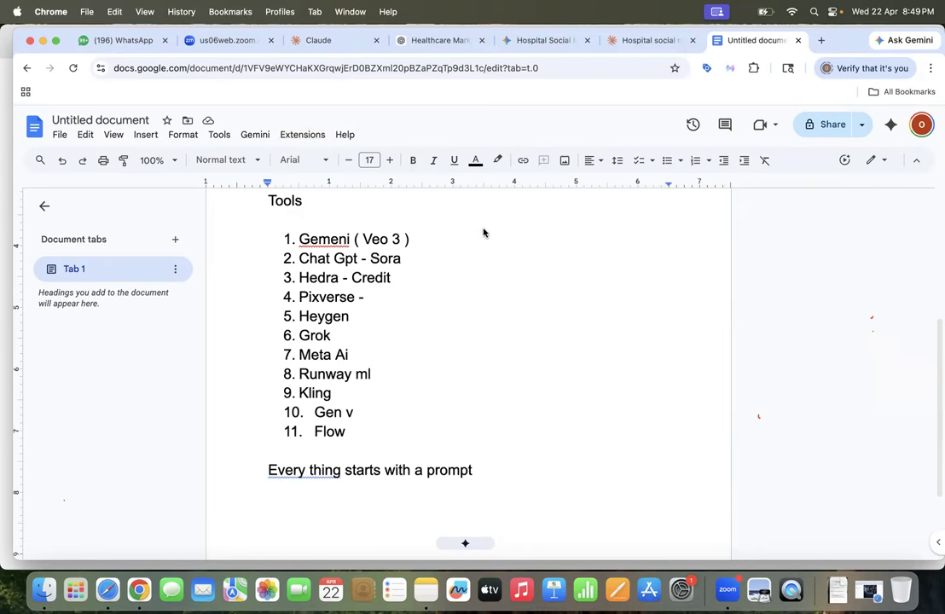
{"action": "scroll", "coordinate": [370, 410], "scroll_direction": "down", "scroll_amount": 2}
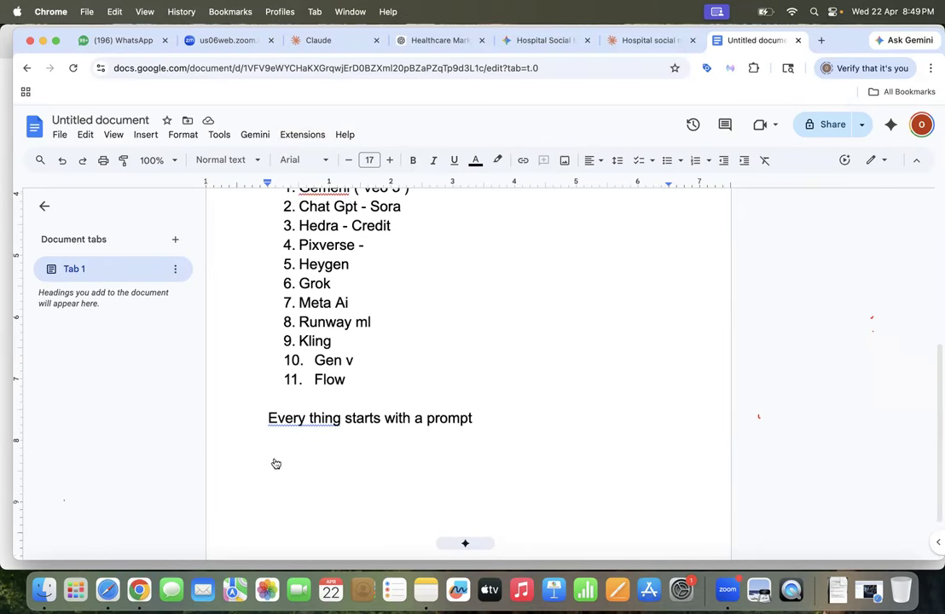
{"action": "type", "text": "Gym Transformation :"}
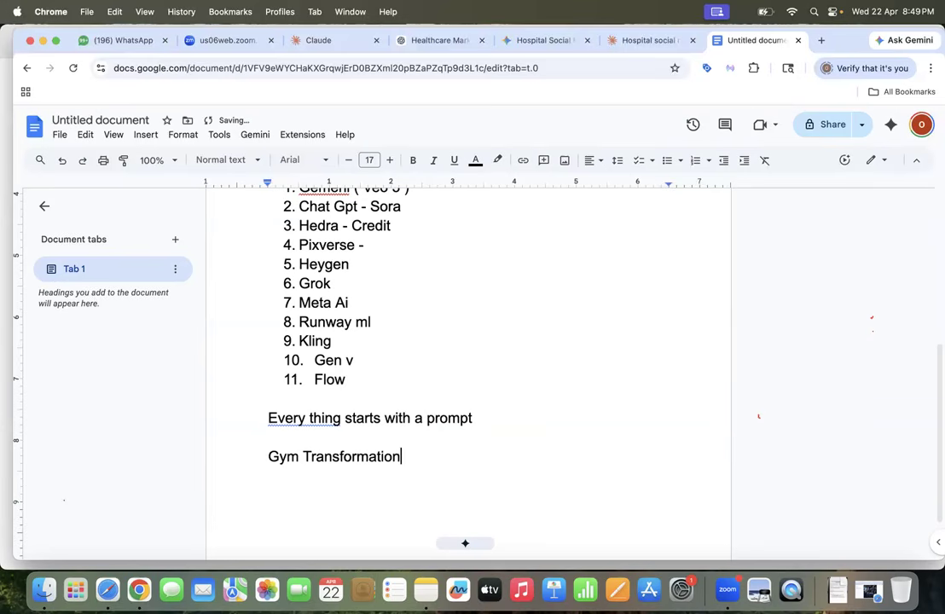
Step: Start a numbered list below the Gym Transformation line with "Working professional struggling with belly fat ?" as item 1
{"action": "key", "text": "Return"}
{"action": "key", "text": "Return"}
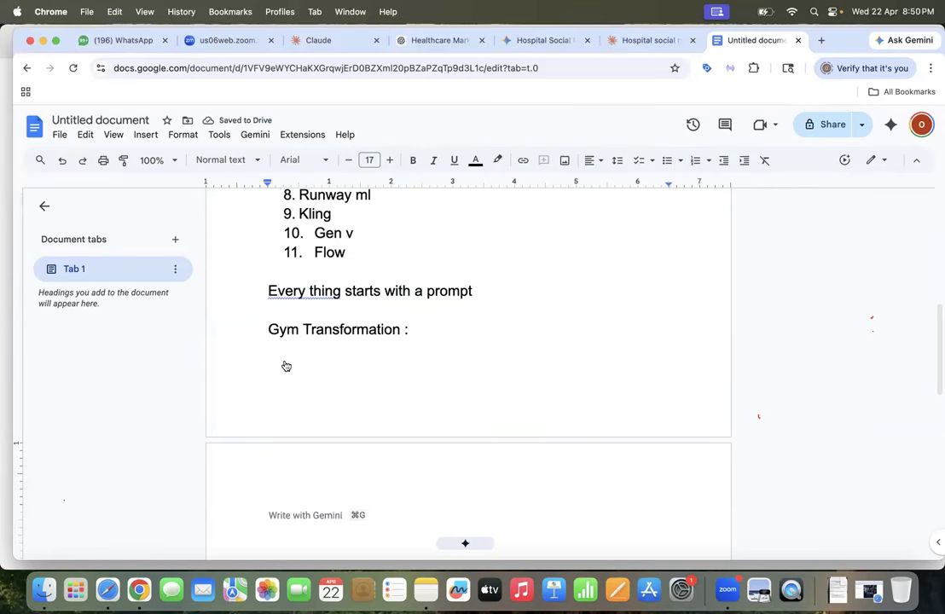
{"action": "type", "text": "1."}
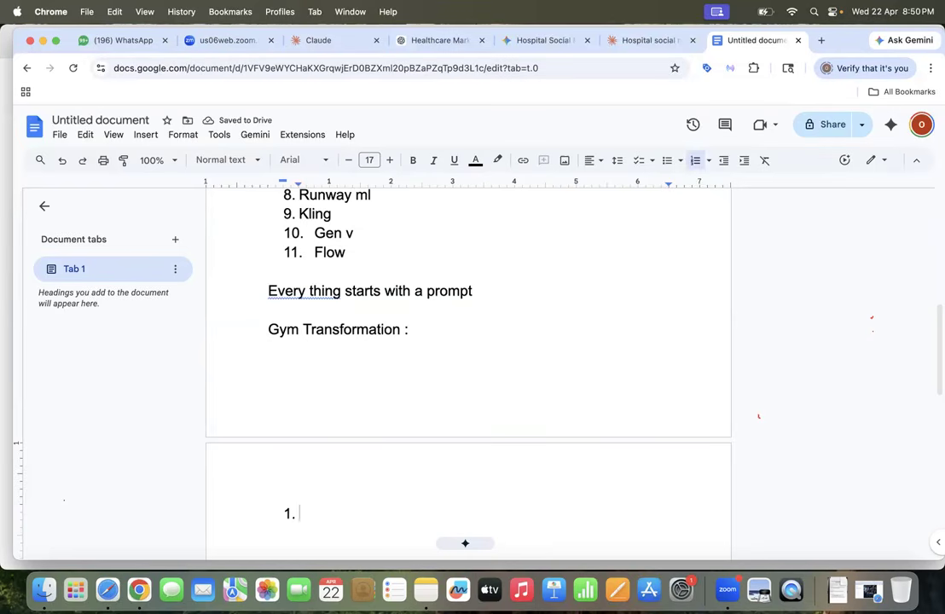
{"action": "type", "text": "Working prog"}
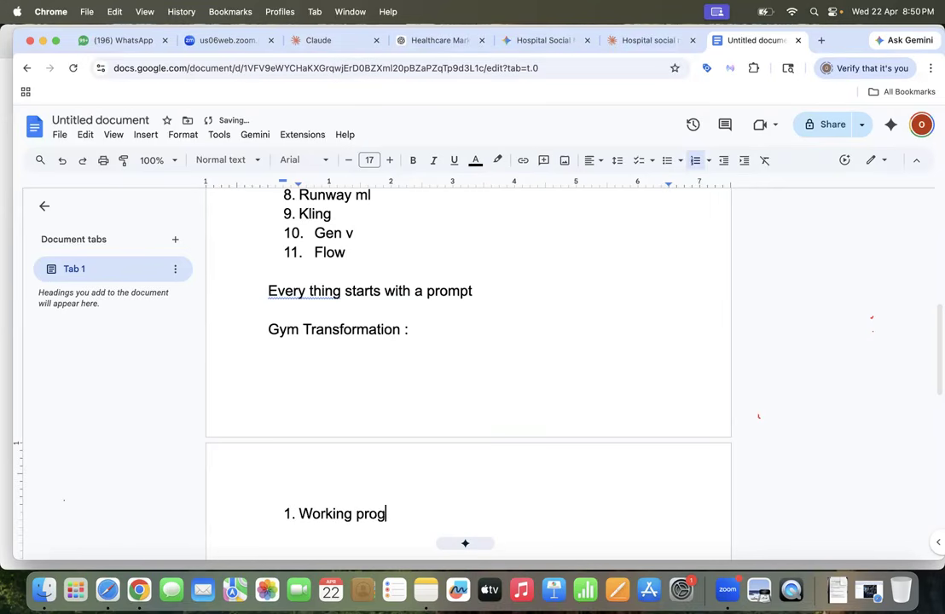
{"action": "key", "text": "BackSpace"}
{"action": "type", "text": "fessional s"}
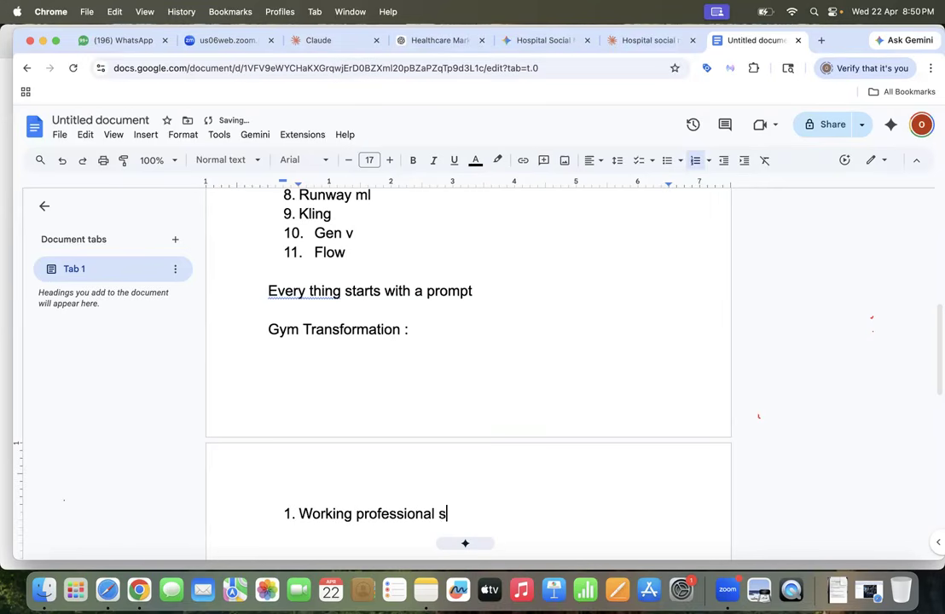
{"action": "type", "text": "truggling"}
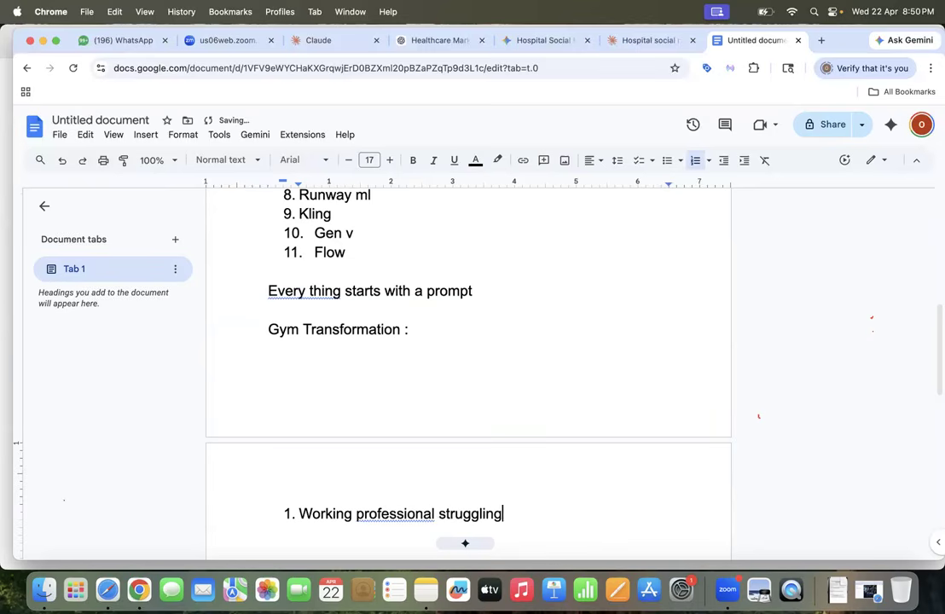
{"action": "type", "text": " with belly "}
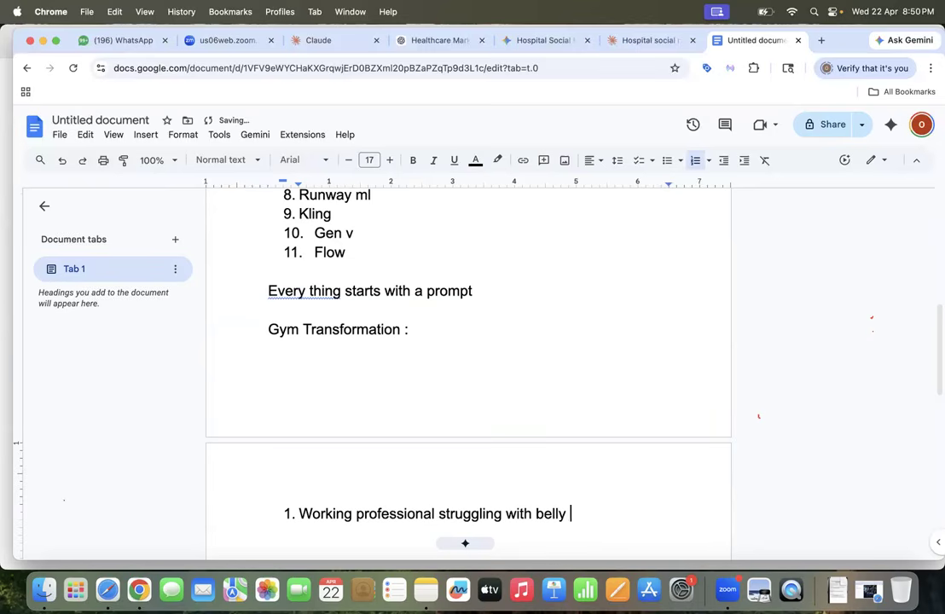
{"action": "type", "text": "fat ?"}
Step: Add "No time for Gym ?" and "Join Our 90 day program" as items 2 and 3 of the gym list
{"action": "key", "text": "Return"}
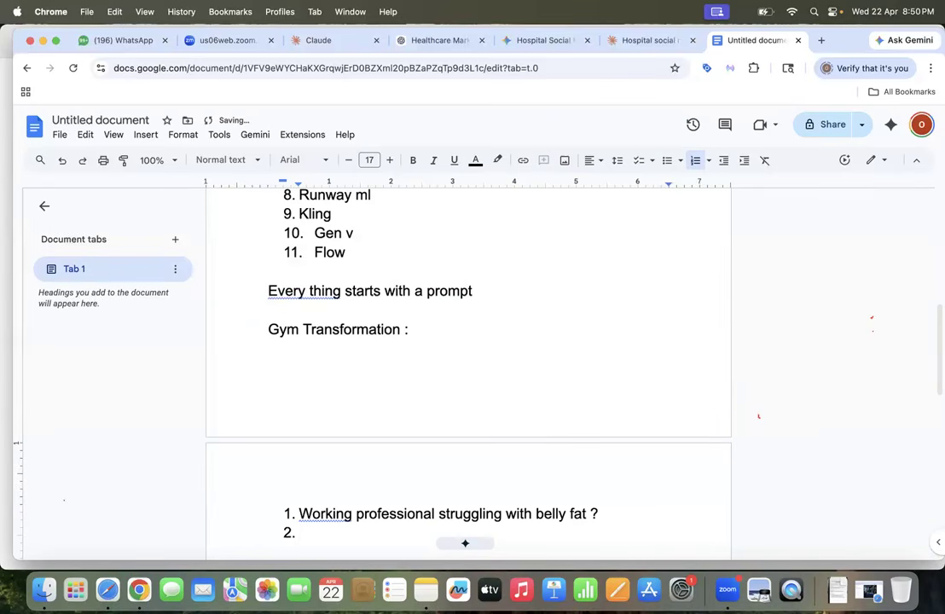
{"action": "scroll", "coordinate": [390, 412], "scroll_direction": "down", "scroll_amount": 1}
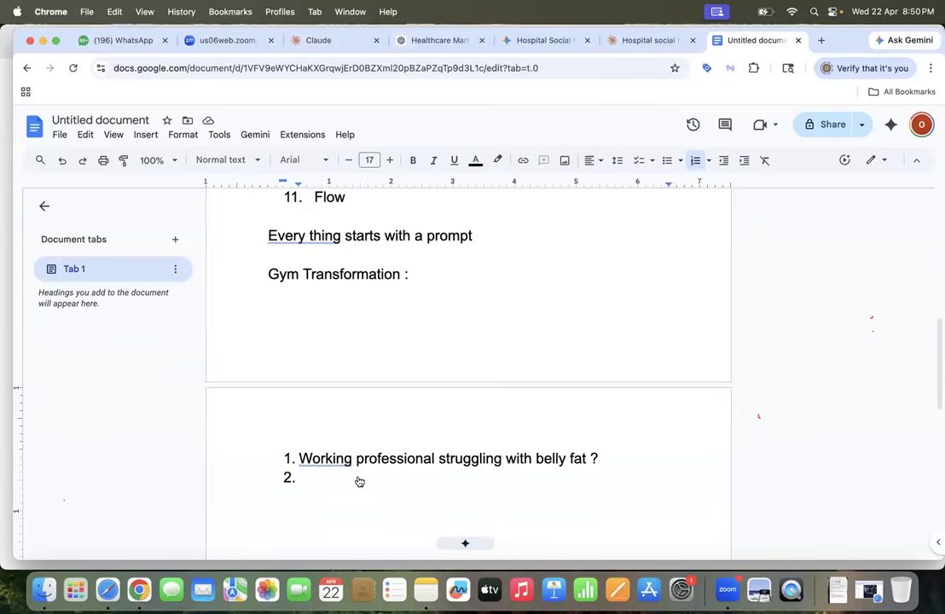
{"action": "type", "text": "No time for Gy"}
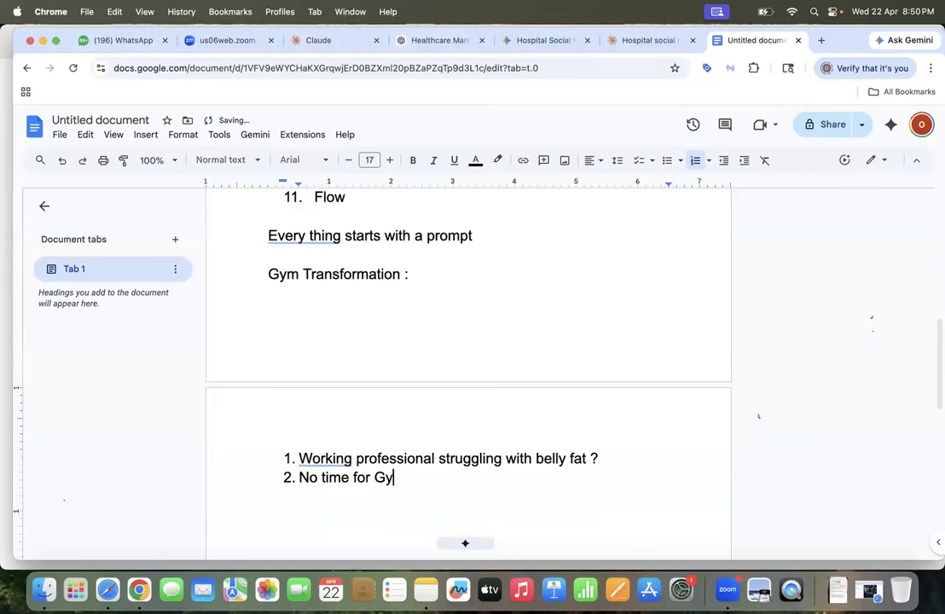
{"action": "type", "text": "m ?"}
{"action": "key", "text": "Return"}
{"action": "type", "text": "Join Our "}
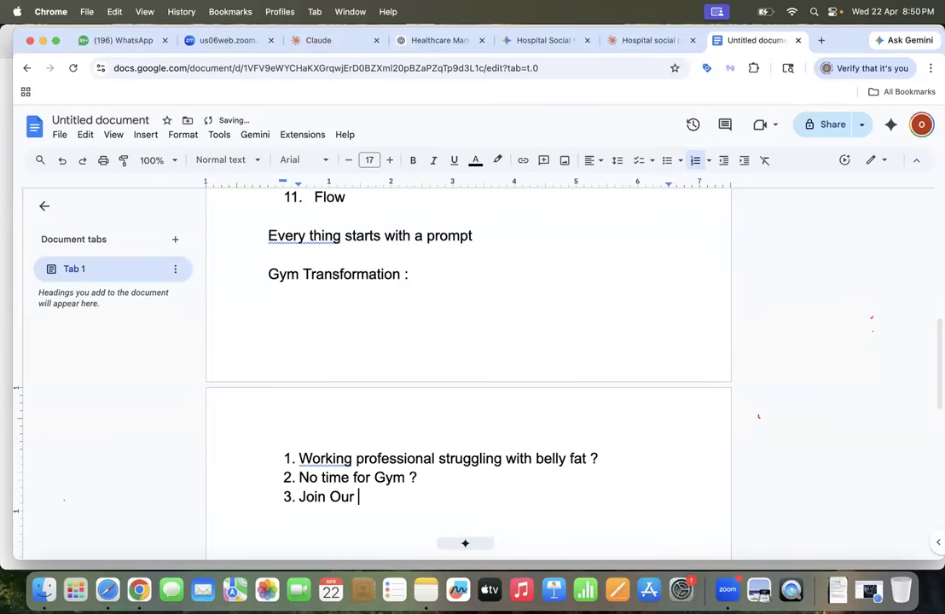
{"action": "type", "text": "90 day program"}
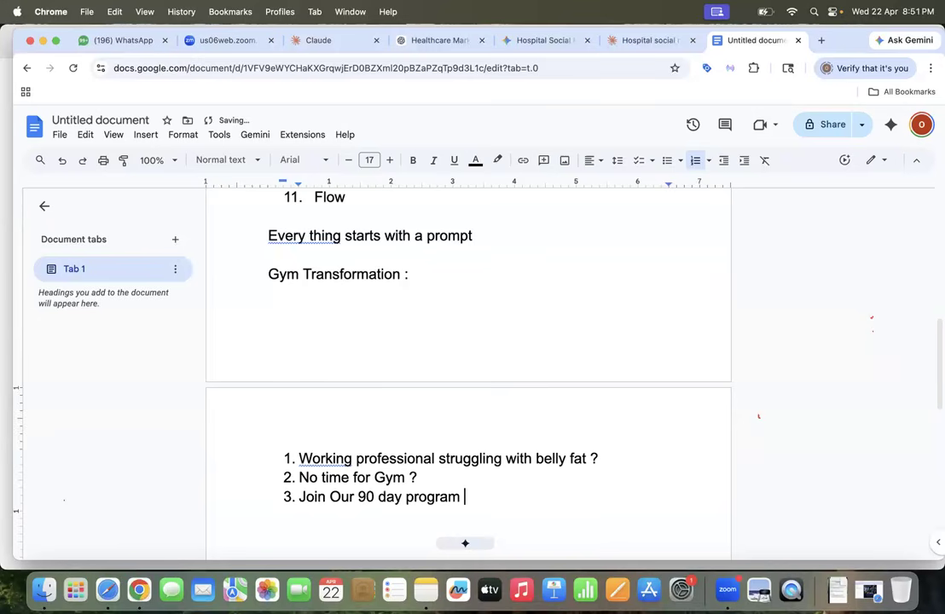
Step: Add "Get Transformation like this" and "Call now" as items 4 and 5, and end the gym list
{"action": "key", "text": "Return"}
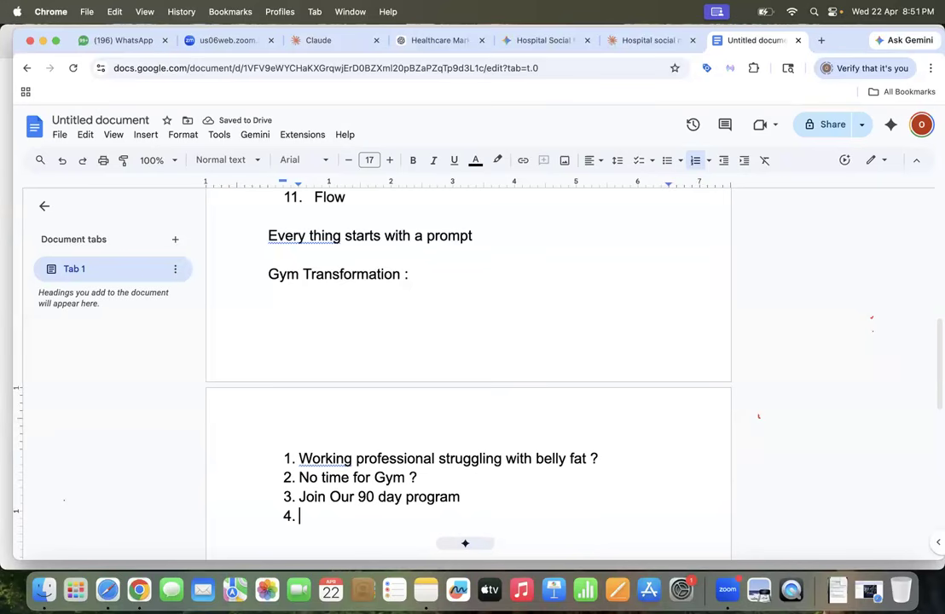
{"action": "type", "text": "Get T"}
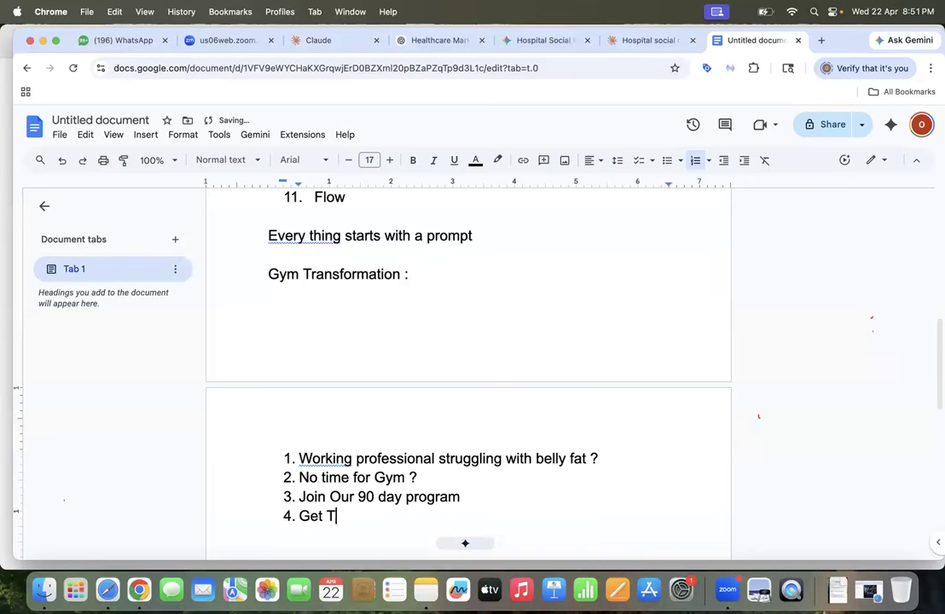
{"action": "type", "text": "ransformation"}
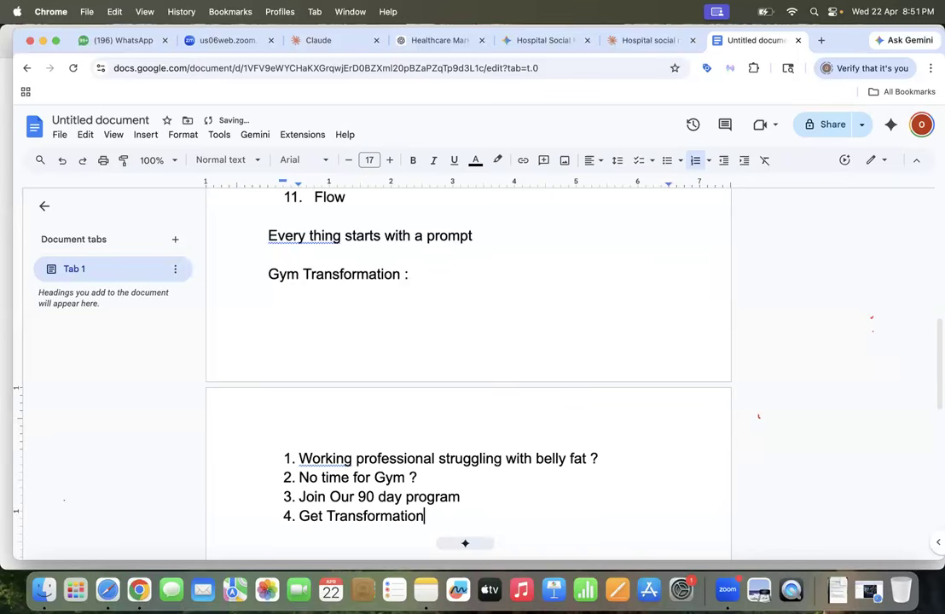
{"action": "type", "text": " Iike this"}
{"action": "key", "text": "Return"}
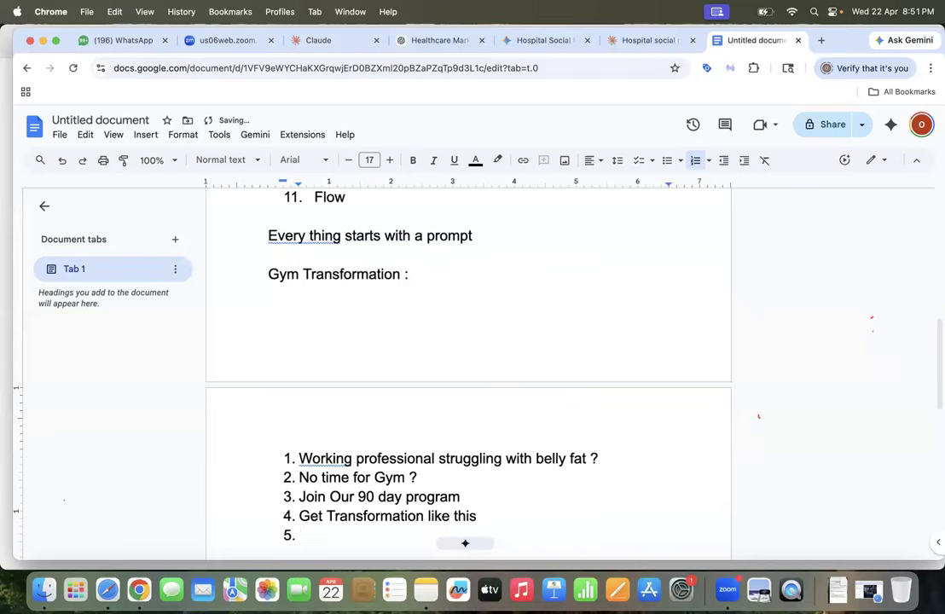
{"action": "type", "text": "Call now"}
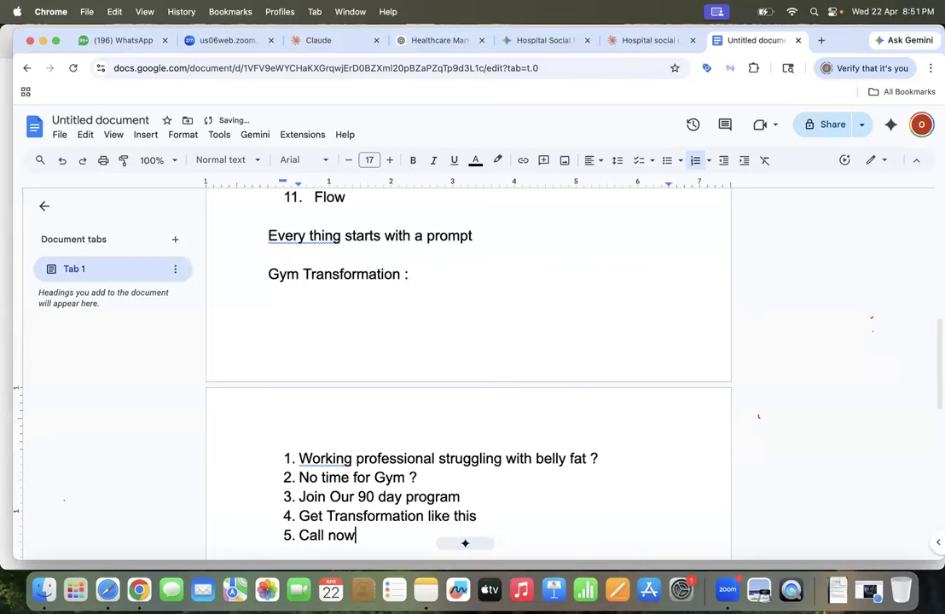
{"action": "key", "text": "Return"}
{"action": "key", "text": "Return"}
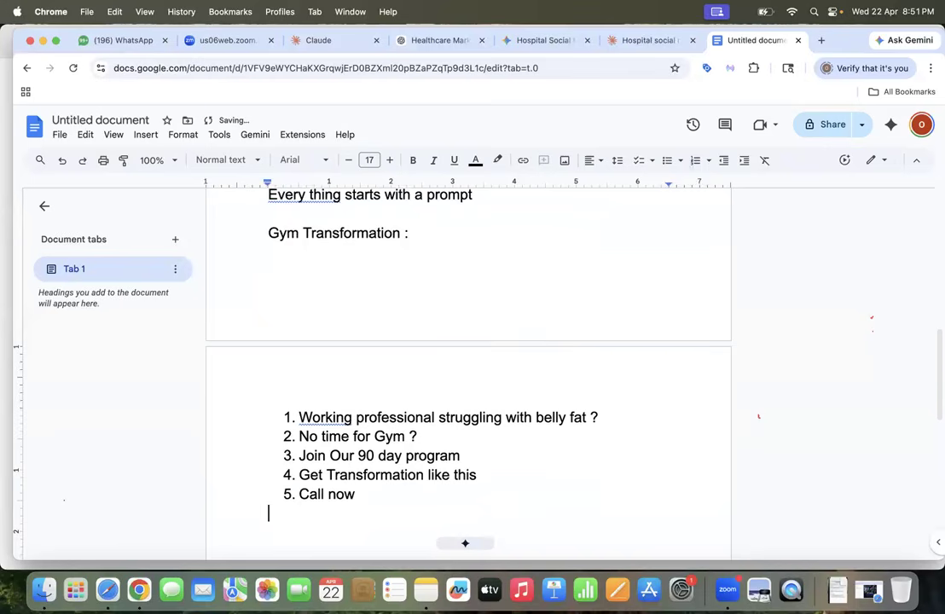
Step: Accept the grammar suggestion "A working" for the first word of the gym list's item 1
{"action": "left_click", "coordinate": [325, 416]}
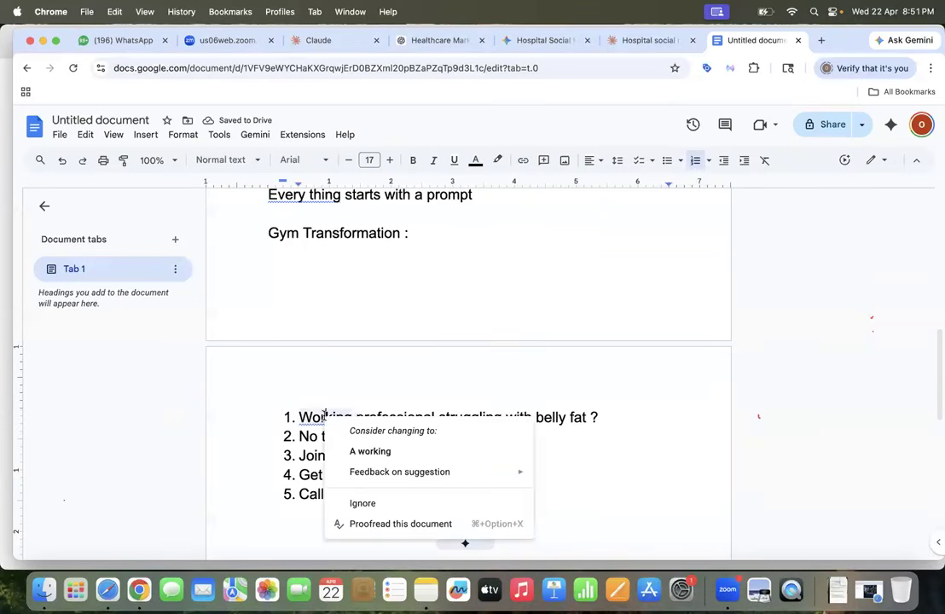
{"action": "left_click", "coordinate": [363, 455]}
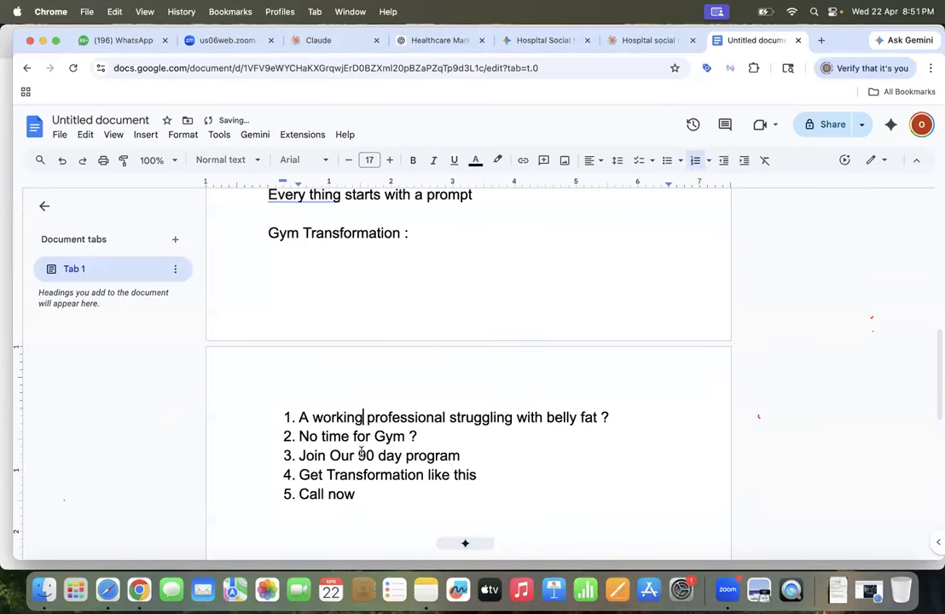
{"action": "scroll", "coordinate": [456, 473], "scroll_direction": "down", "scroll_amount": 2}
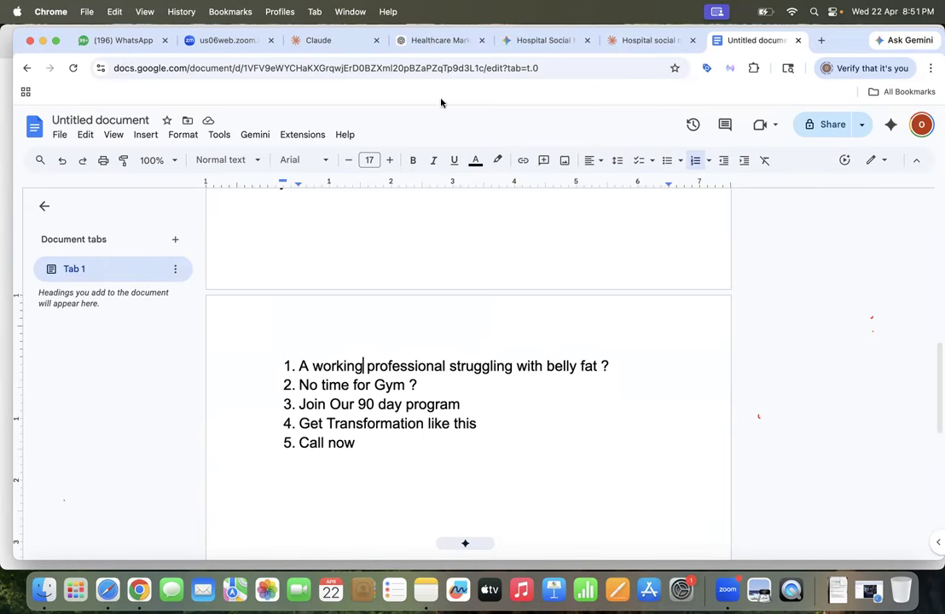
Step: Switch to ChatGPT and start a new chat
{"action": "left_click", "coordinate": [438, 42]}
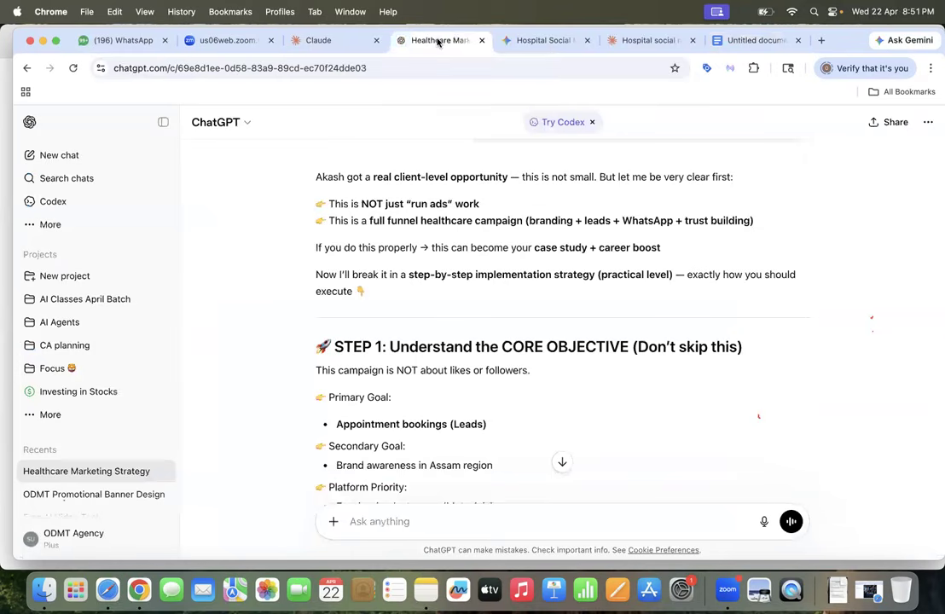
{"action": "left_click", "coordinate": [51, 158]}
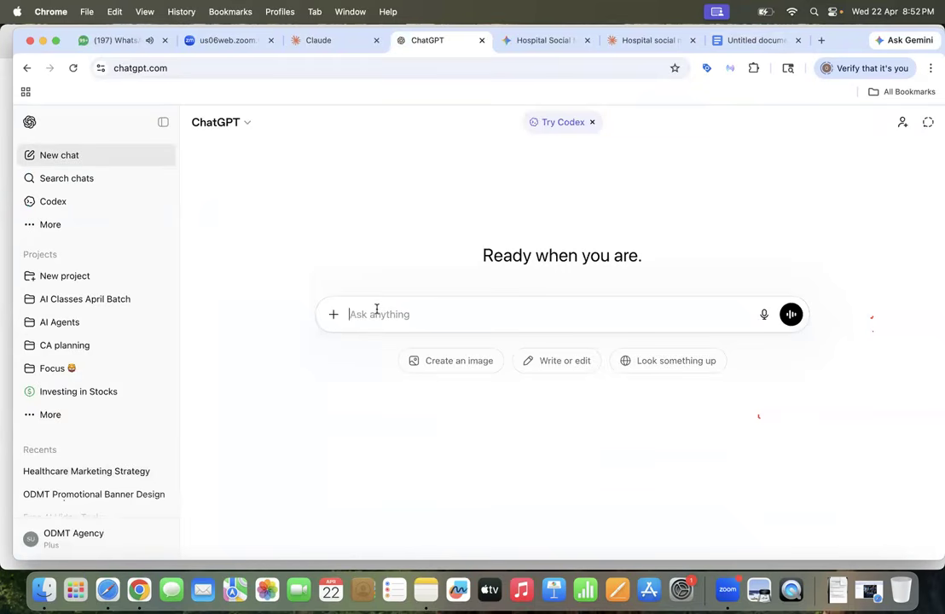
Step: Dictate a prompt acting as an experienced video professional for the five-scene gym ad, with ODMT branding, a contact number, a reference image and character consistency
{"action": "left_click", "coordinate": [722, 42]}
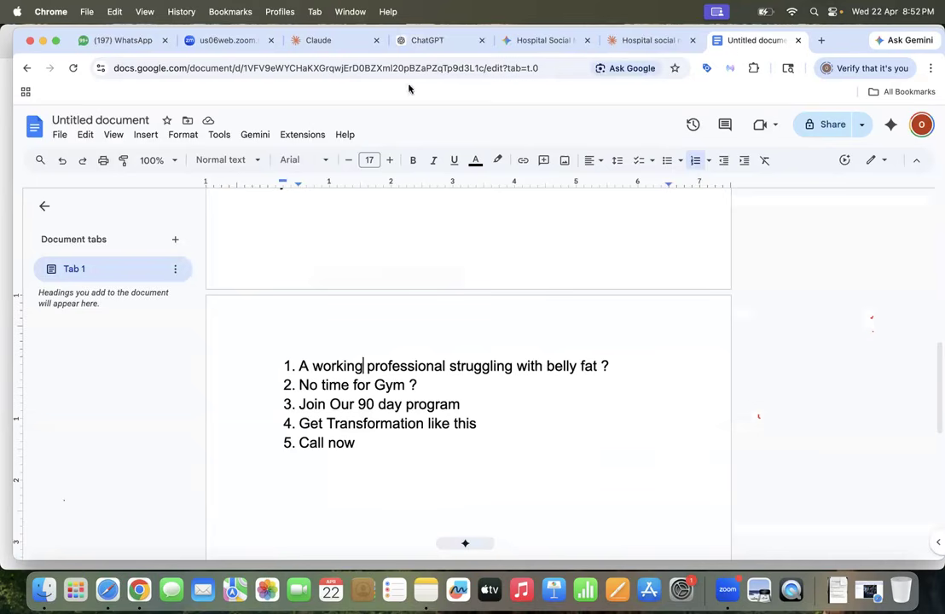
{"action": "left_click", "coordinate": [427, 40]}
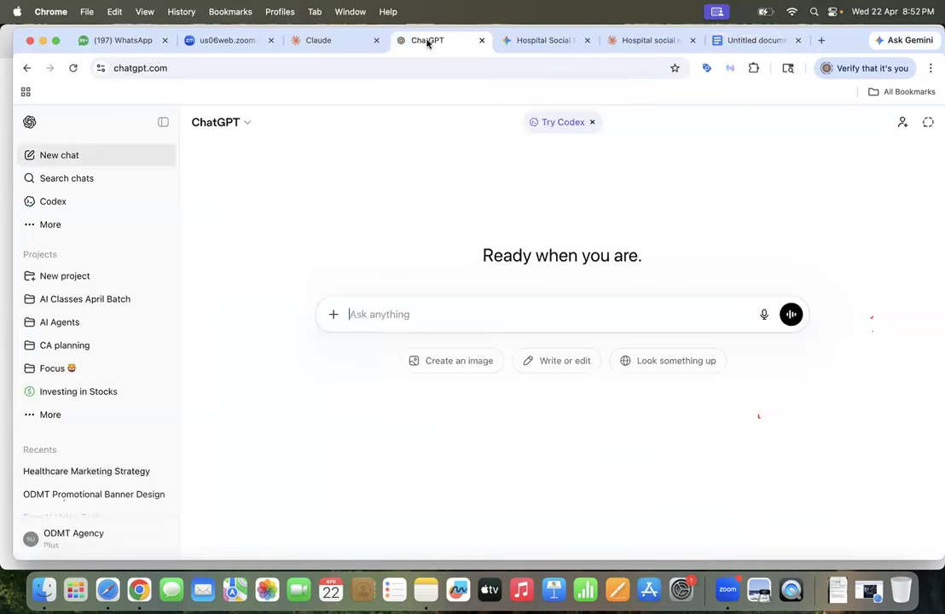
{"action": "left_click", "coordinate": [765, 316]}
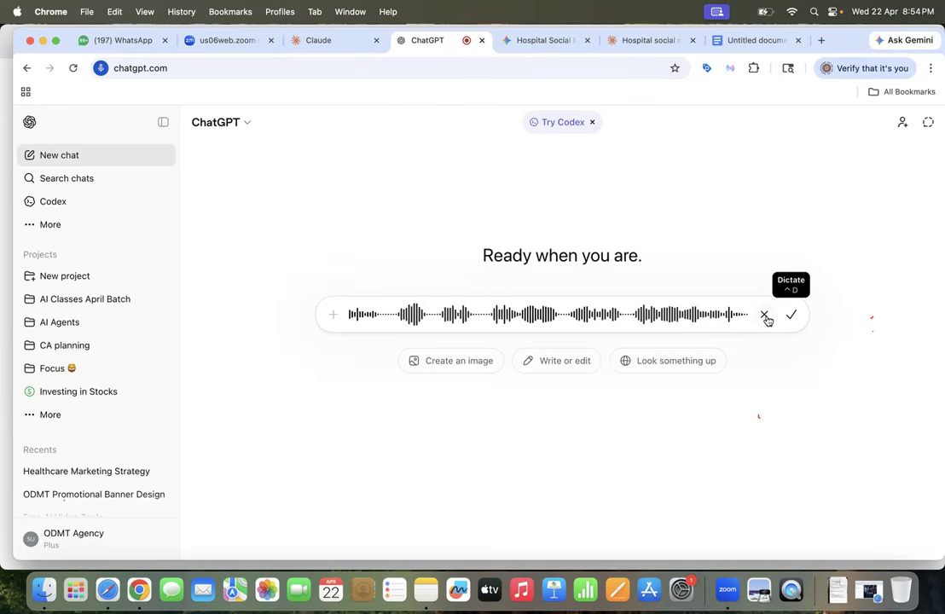
{"action": "left_click", "coordinate": [793, 315]}
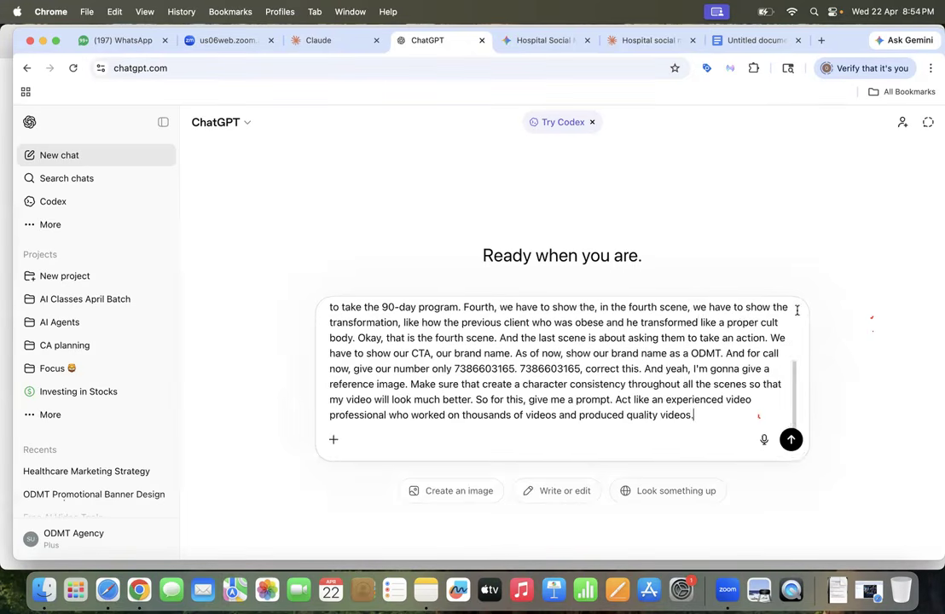
{"action": "scroll", "coordinate": [687, 372], "scroll_direction": "up", "scroll_amount": 5}
{"action": "scroll", "coordinate": [688, 369], "scroll_direction": "down", "scroll_amount": 5}
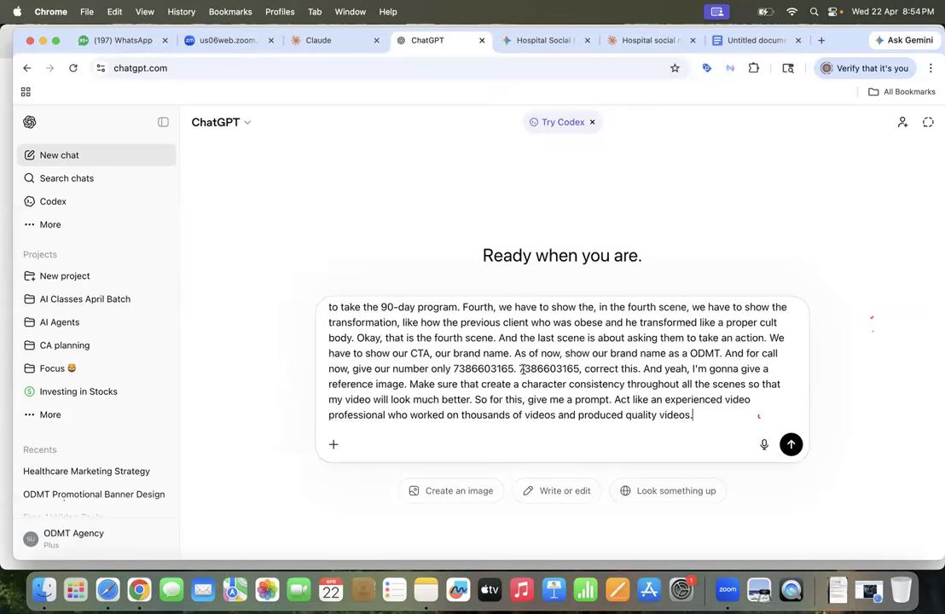
Step: Remove the repeated phone number from the dictated prompt and send the prompt
{"action": "left_click", "coordinate": [520, 369]}
{"action": "key", "text": "BackSpace"}
{"action": "key", "text": "BackSpace"}
{"action": "key", "text": "BackSpace"}
{"action": "key", "text": "BackSpace"}
{"action": "key", "text": "BackSpace"}
{"action": "key", "text": "BackSpace"}
{"action": "key", "text": "BackSpace"}
{"action": "key", "text": "BackSpace"}
{"action": "key", "text": "BackSpace"}
{"action": "key", "text": "BackSpace"}
{"action": "key", "text": "BackSpace"}
{"action": "key", "text": "BackSpace"}
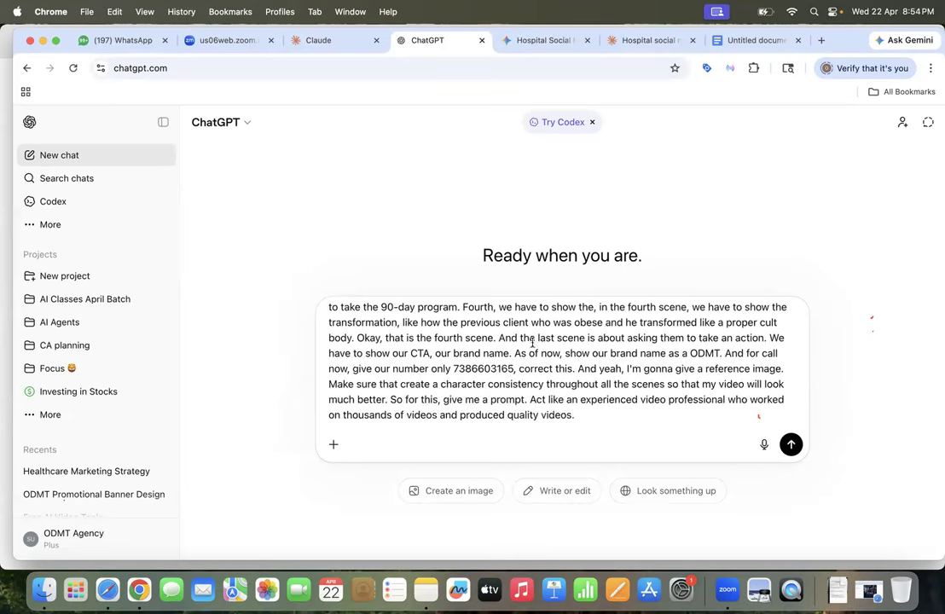
{"action": "scroll", "coordinate": [548, 361], "scroll_direction": "up", "scroll_amount": 5}
{"action": "scroll", "coordinate": [548, 362], "scroll_direction": "down", "scroll_amount": 5}
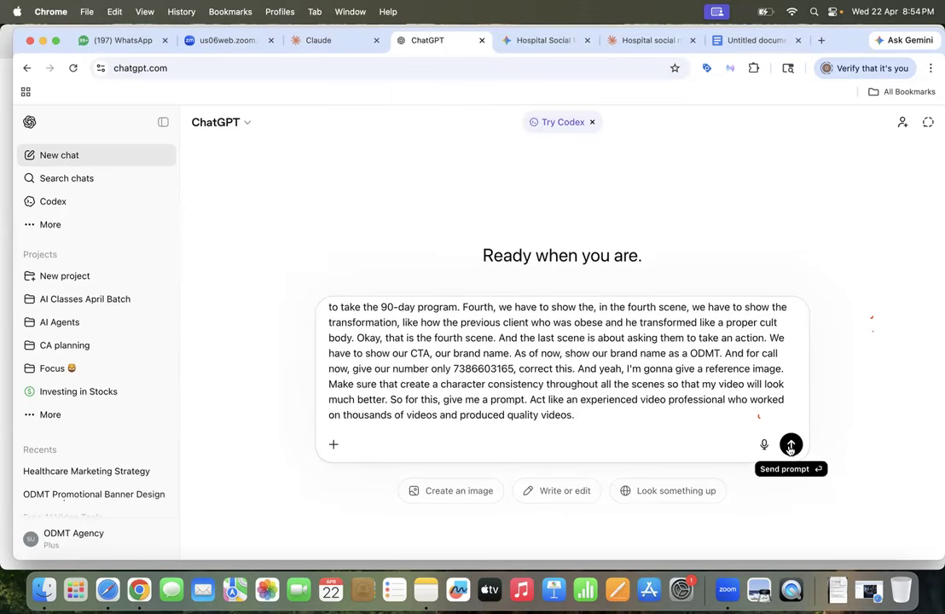
{"action": "left_click", "coordinate": [789, 445]}
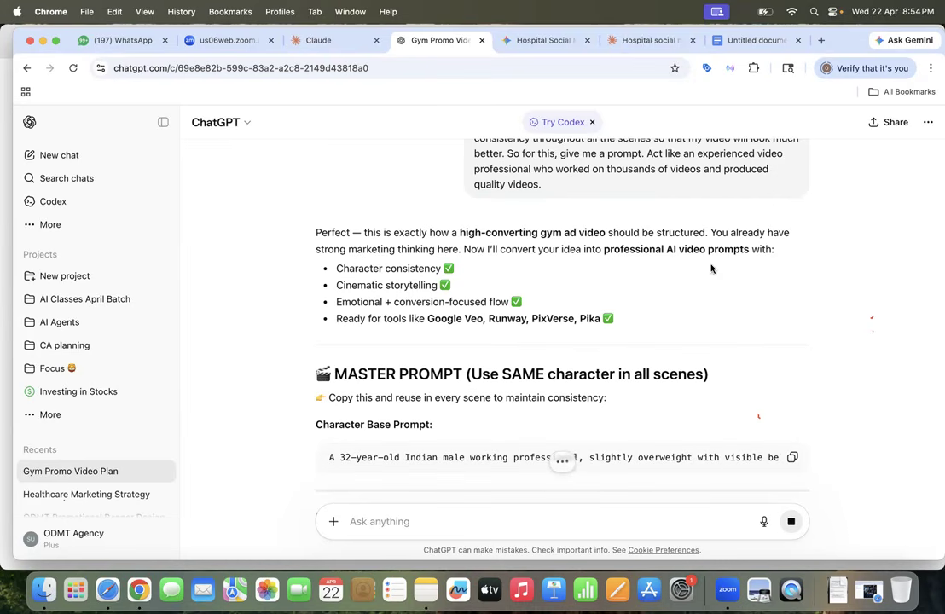
Step: Review the generated master character prompt and scene prompts against the five-item gym list in the Google Docs notes
{"action": "scroll", "coordinate": [711, 269], "scroll_direction": "up", "scroll_amount": 3}
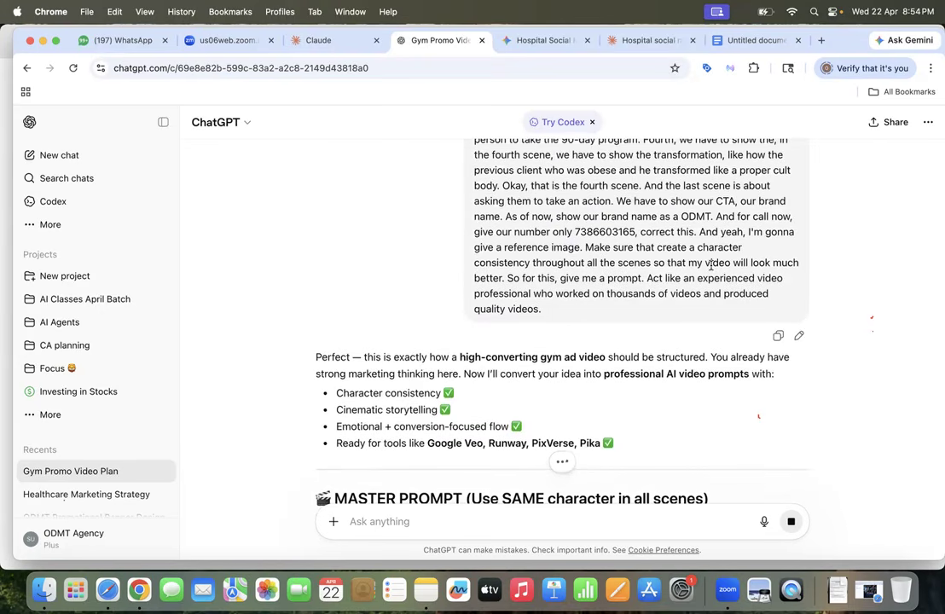
{"action": "left_click", "coordinate": [732, 40]}
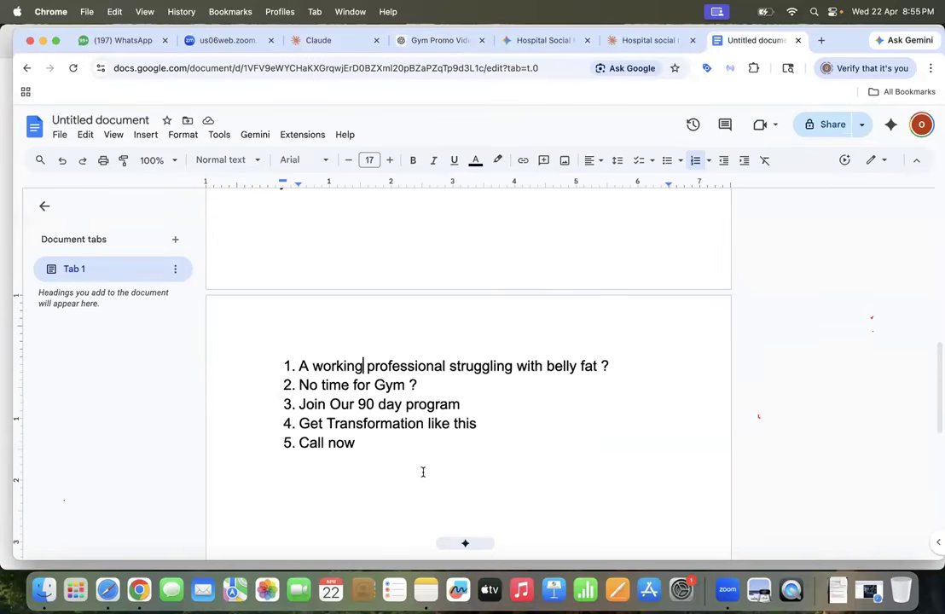
{"action": "left_click", "coordinate": [422, 44]}
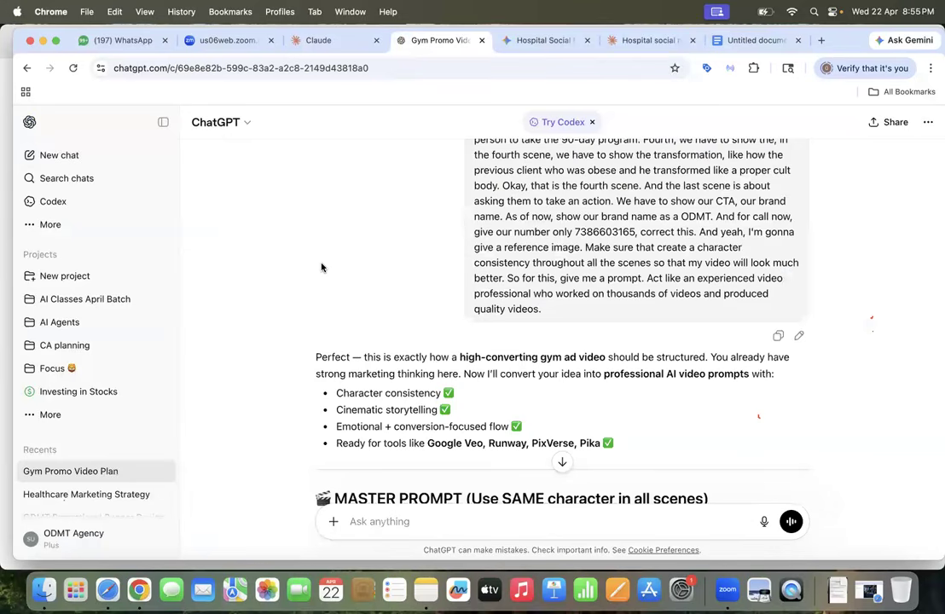
{"action": "scroll", "coordinate": [321, 266], "scroll_direction": "down", "scroll_amount": 2}
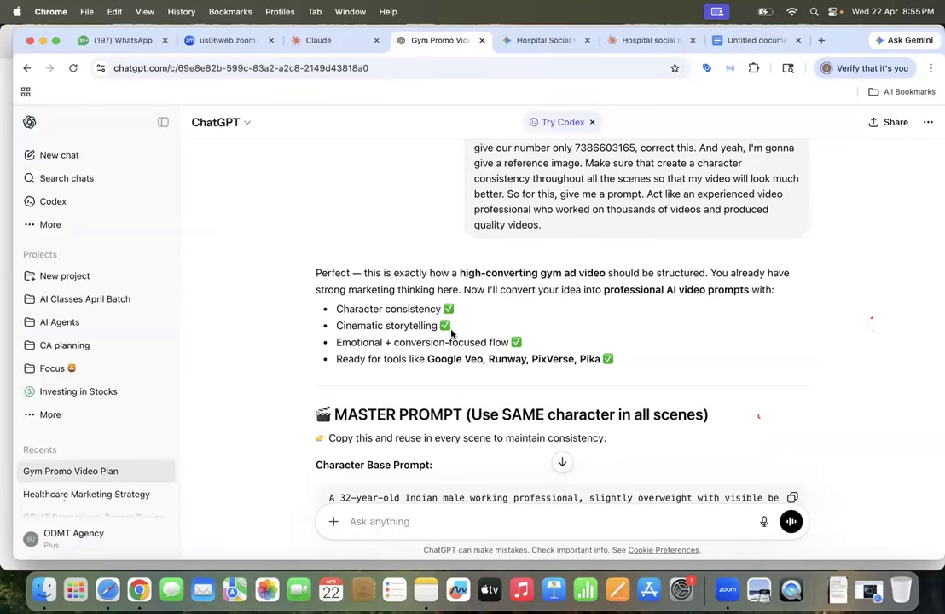
{"action": "scroll", "coordinate": [447, 327], "scroll_direction": "down", "scroll_amount": 1}
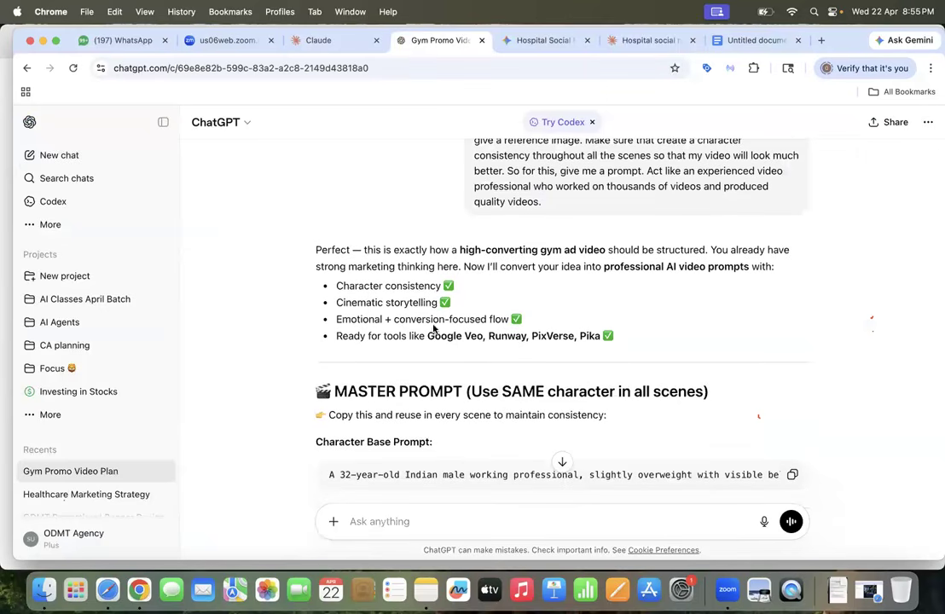
{"action": "scroll", "coordinate": [512, 331], "scroll_direction": "down", "scroll_amount": 1}
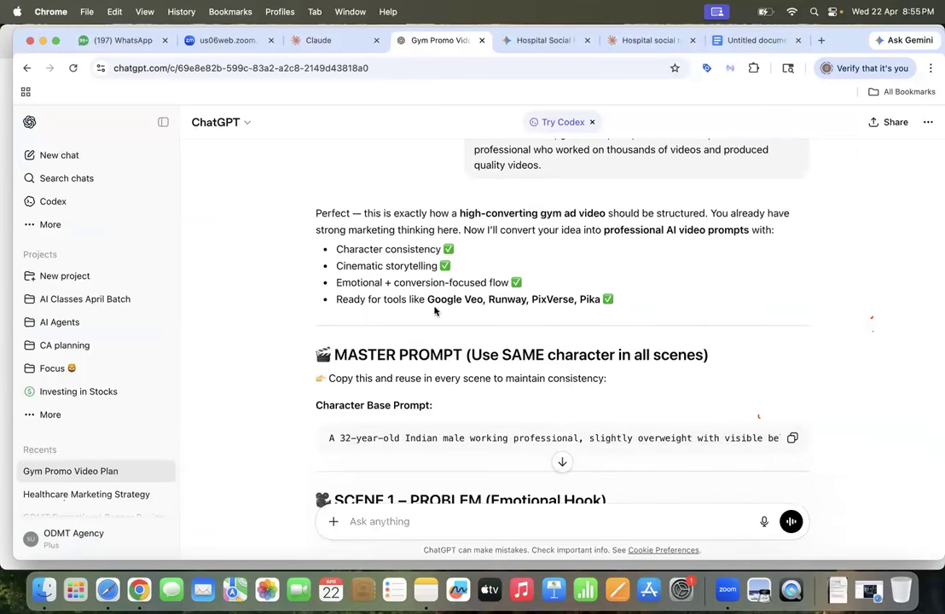
{"action": "scroll", "coordinate": [594, 320], "scroll_direction": "down", "scroll_amount": 4}
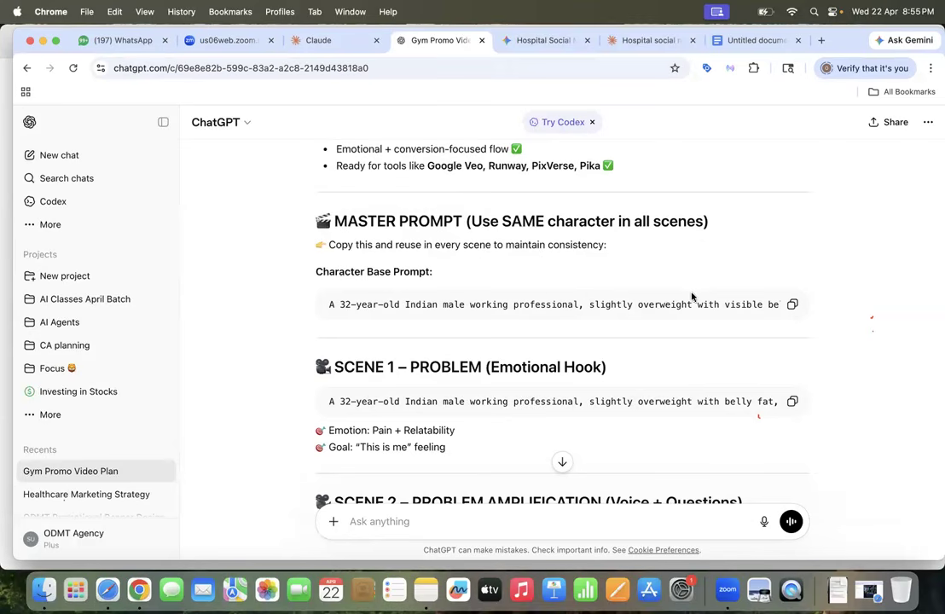
{"action": "scroll", "coordinate": [621, 318], "scroll_direction": "down", "scroll_amount": 2}
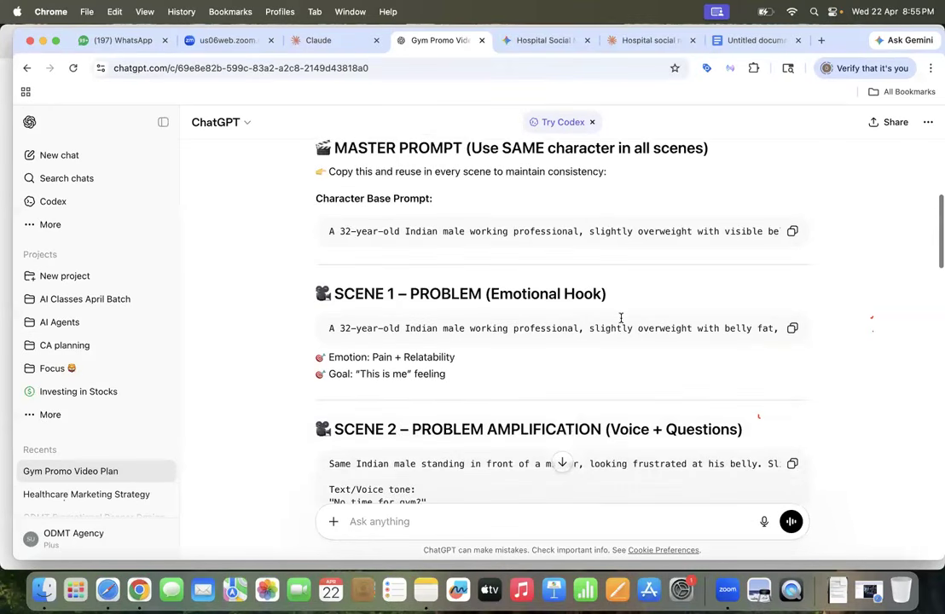
Step: Copy the Scene 1 prompt from the reply and paste it under item 1 of the gym list in Google Docs
{"action": "left_click", "coordinate": [793, 334]}
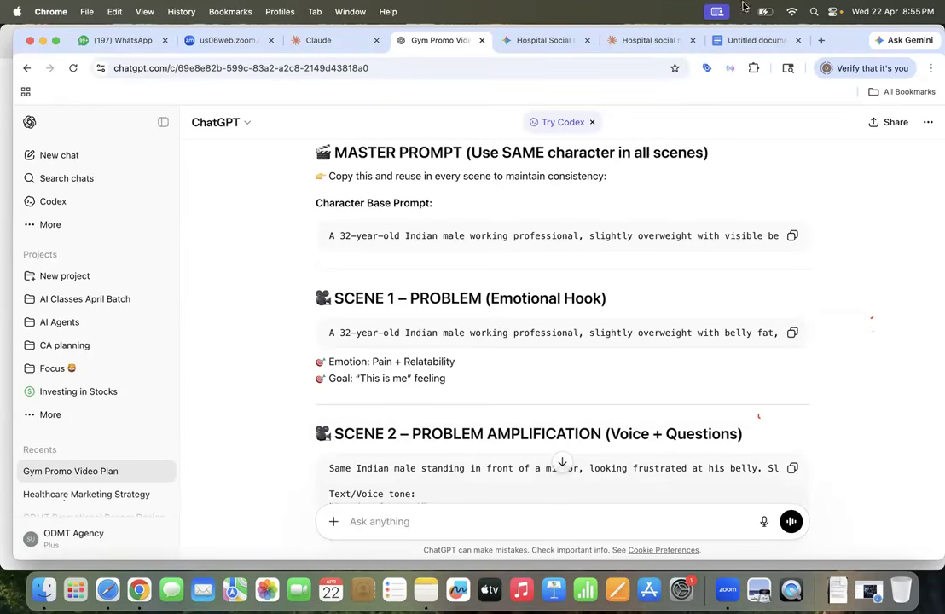
{"action": "left_click", "coordinate": [732, 41]}
{"action": "scroll", "coordinate": [479, 354], "scroll_direction": "down", "scroll_amount": 1}
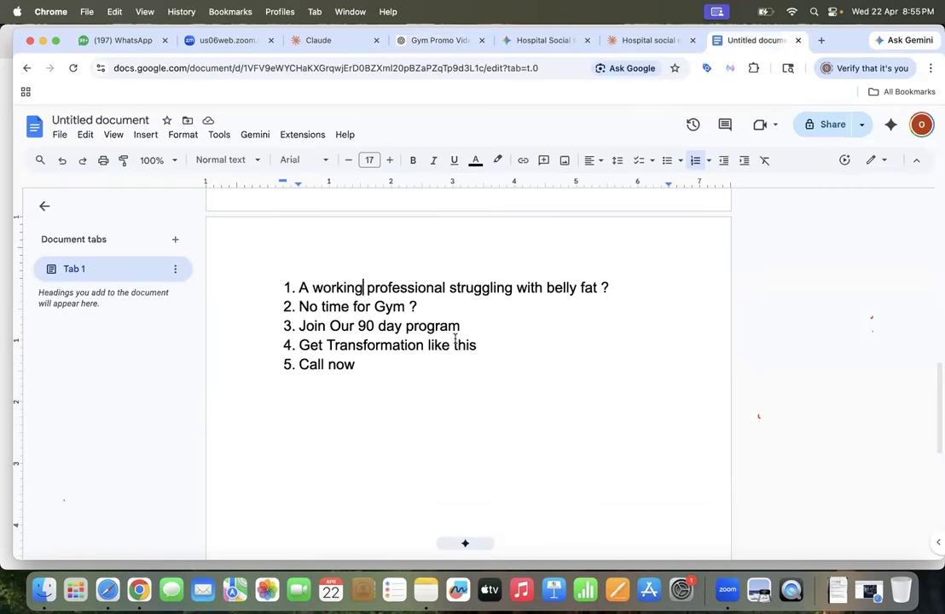
{"action": "left_click", "coordinate": [610, 288]}
{"action": "key", "text": "Return"}
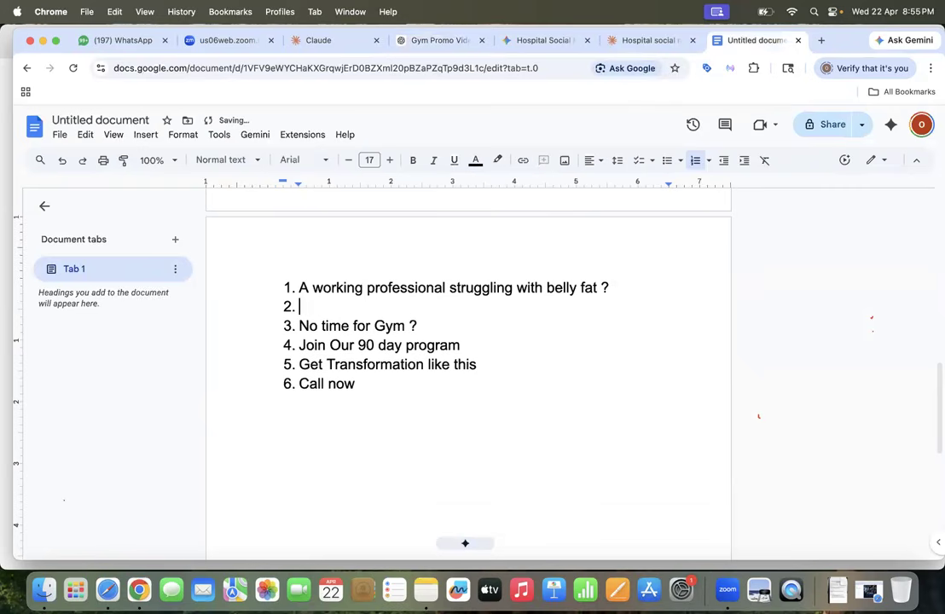
{"action": "key", "text": "Return"}
{"action": "key", "text": "super+v"}
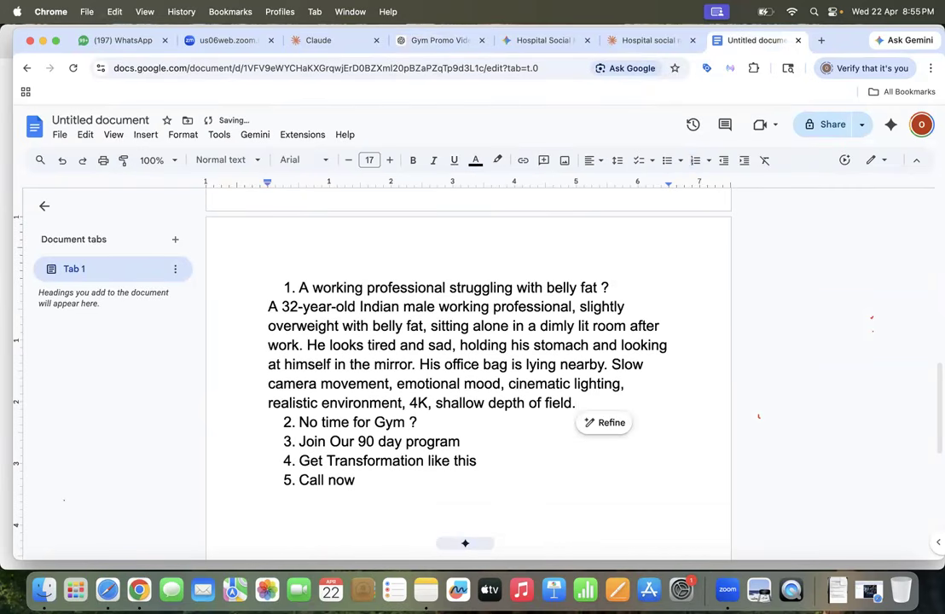
Step: Add a blank line above and below the pasted Scene 1 prompt
{"action": "left_click", "coordinate": [615, 288]}
{"action": "key", "text": "Return"}
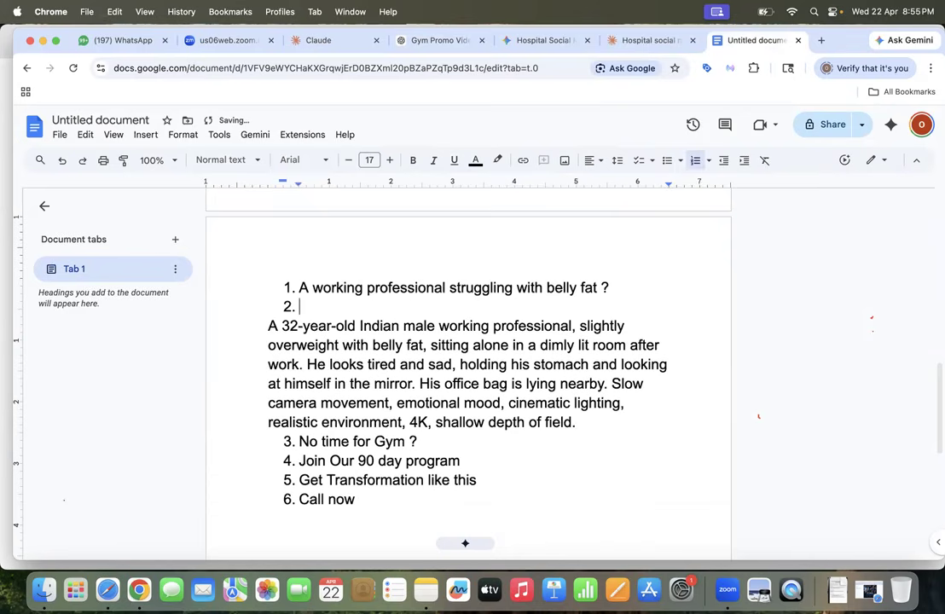
{"action": "key", "text": "Return"}
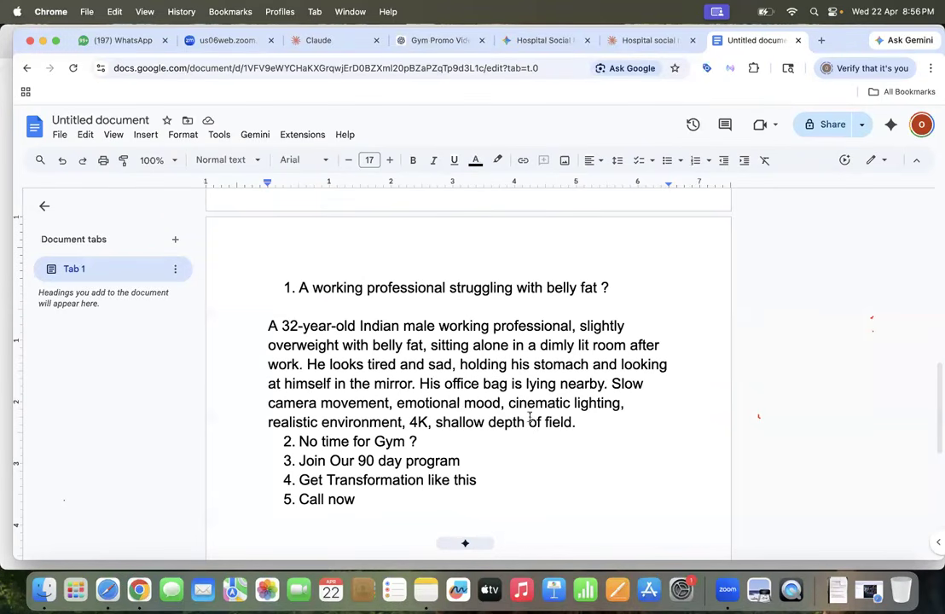
{"action": "left_click", "coordinate": [589, 422]}
{"action": "key", "text": "Return"}
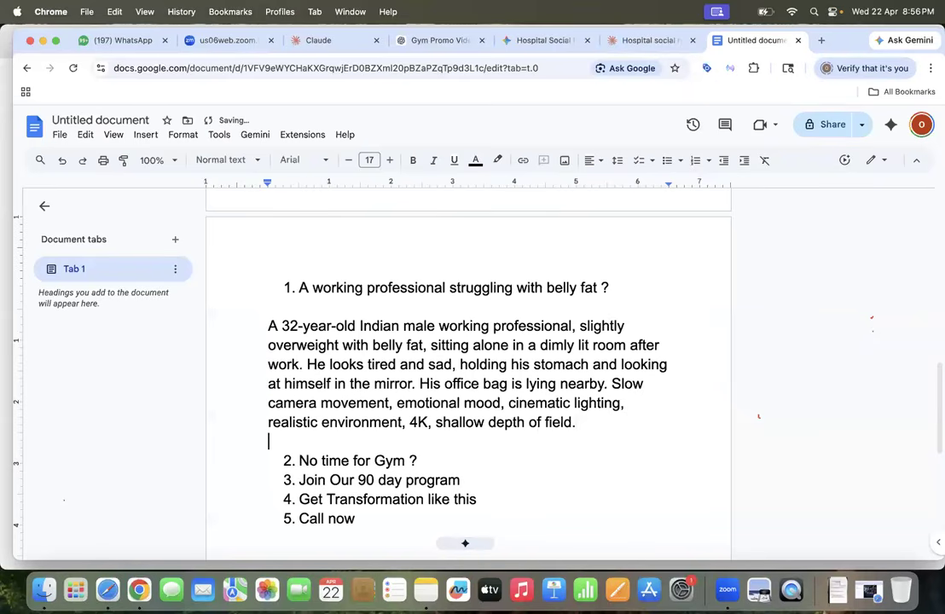
Step: Copy the Character Base Prompt from ChatGPT and paste it below the Scene 1 prompt in the Google Docs notes
{"action": "left_click_drag", "start_coordinate": [575, 422], "coordinate": [264, 326]}
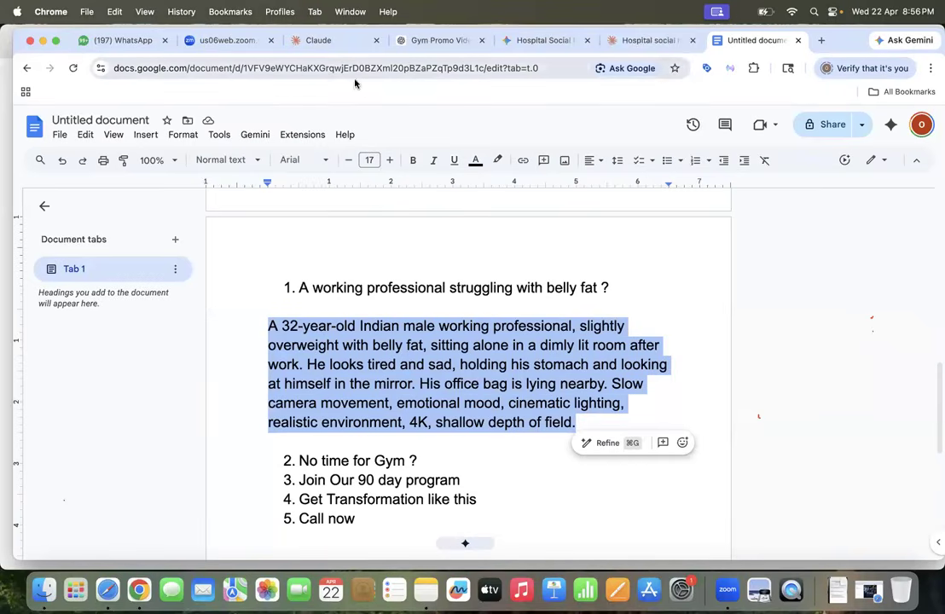
{"action": "left_click", "coordinate": [427, 42]}
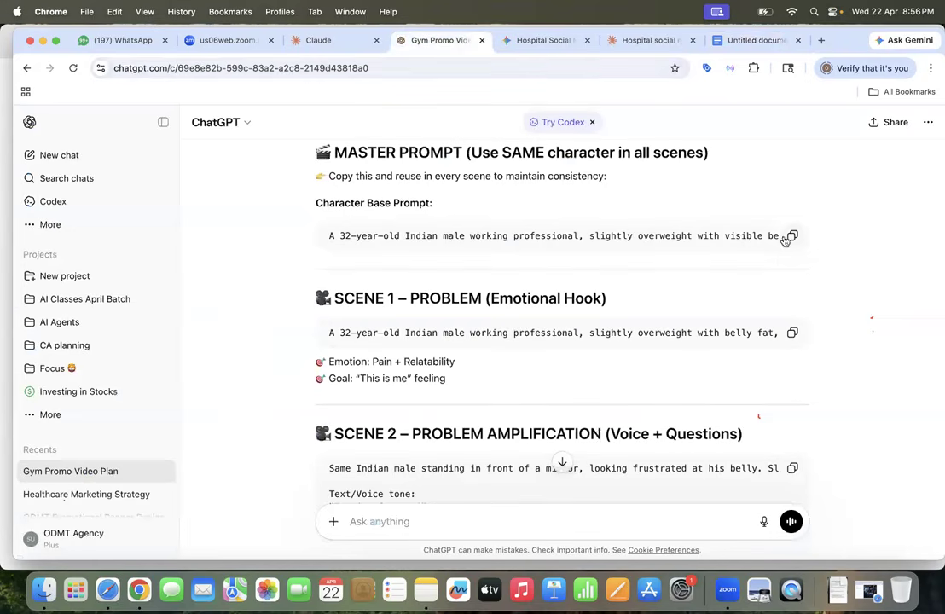
{"action": "left_click", "coordinate": [742, 40]}
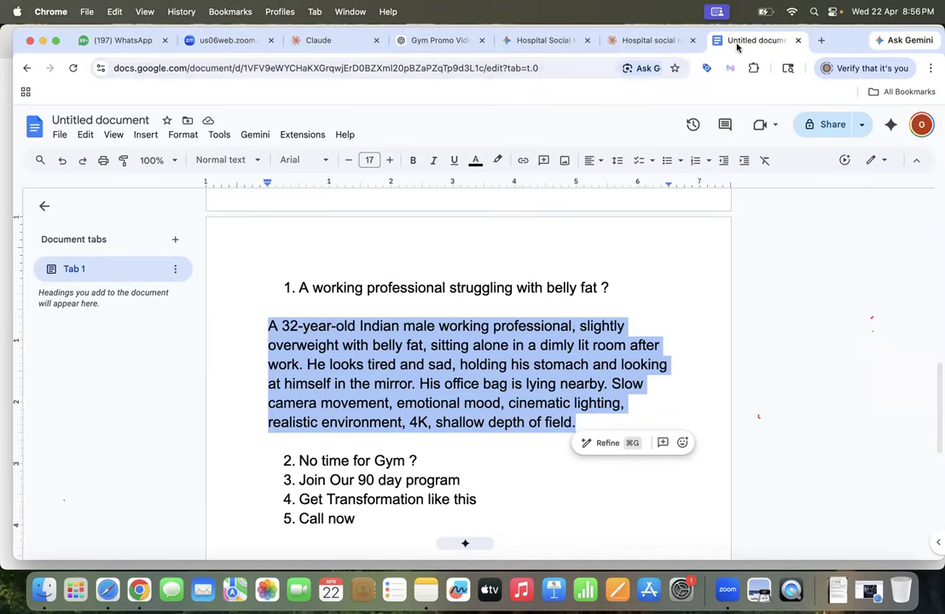
{"action": "scroll", "coordinate": [587, 303], "scroll_direction": "down", "scroll_amount": 2}
{"action": "left_click", "coordinate": [580, 340]}
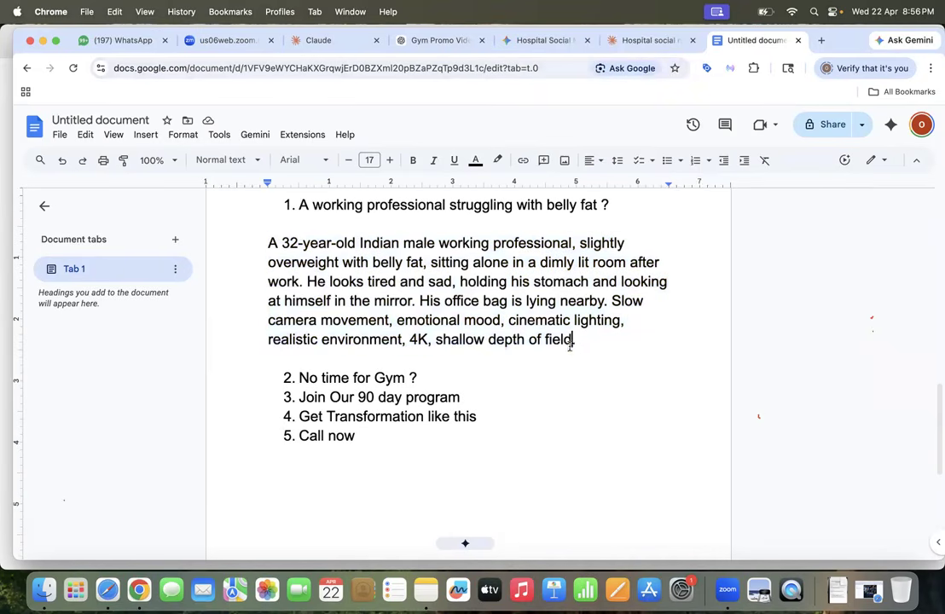
{"action": "key", "text": "Return"}
{"action": "key", "text": "Return"}
{"action": "key", "text": "cmd+v"}
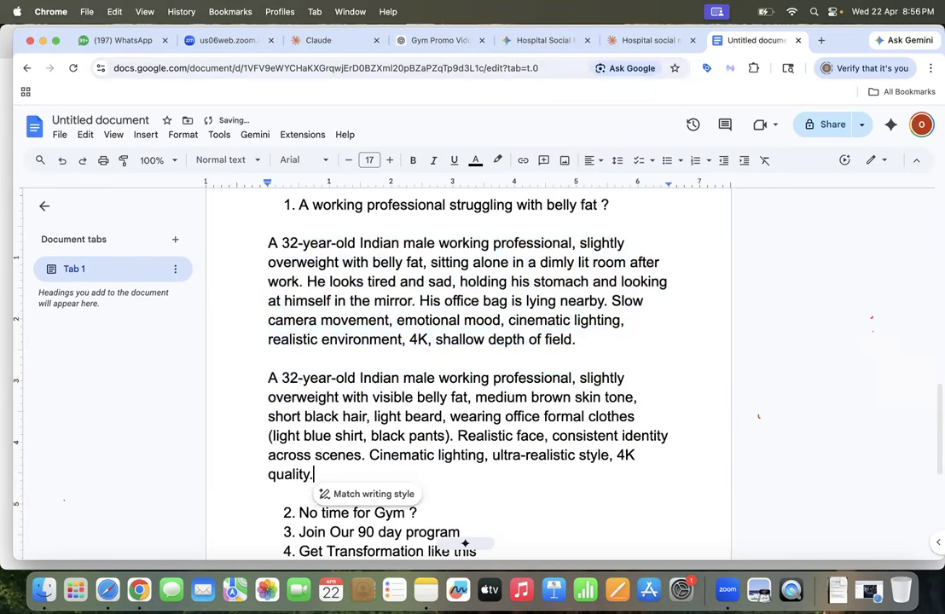
Step: Copy the Scene 1 prompt paragraph from the notes
{"action": "scroll", "coordinate": [580, 375], "scroll_direction": "down", "scroll_amount": 1}
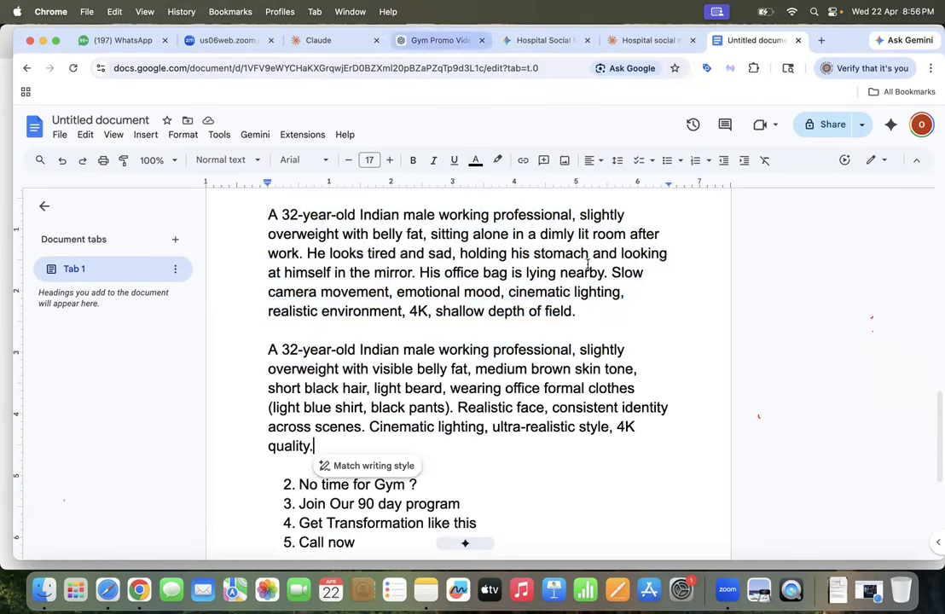
{"action": "left_click", "coordinate": [575, 312]}
{"action": "left_click_drag", "start_coordinate": [575, 311], "coordinate": [268, 215]}
{"action": "right_click", "coordinate": [351, 235]}
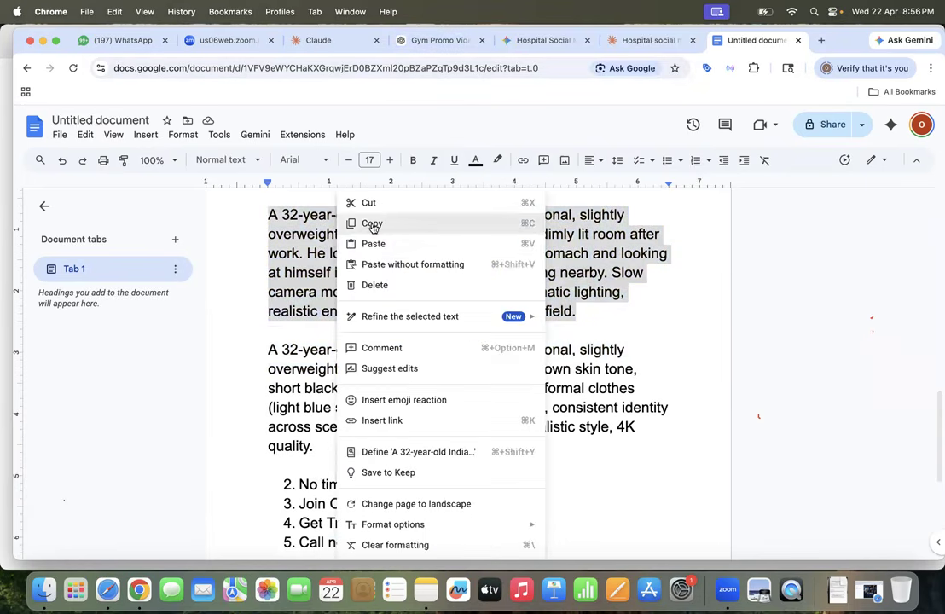
{"action": "left_click", "coordinate": [374, 223]}
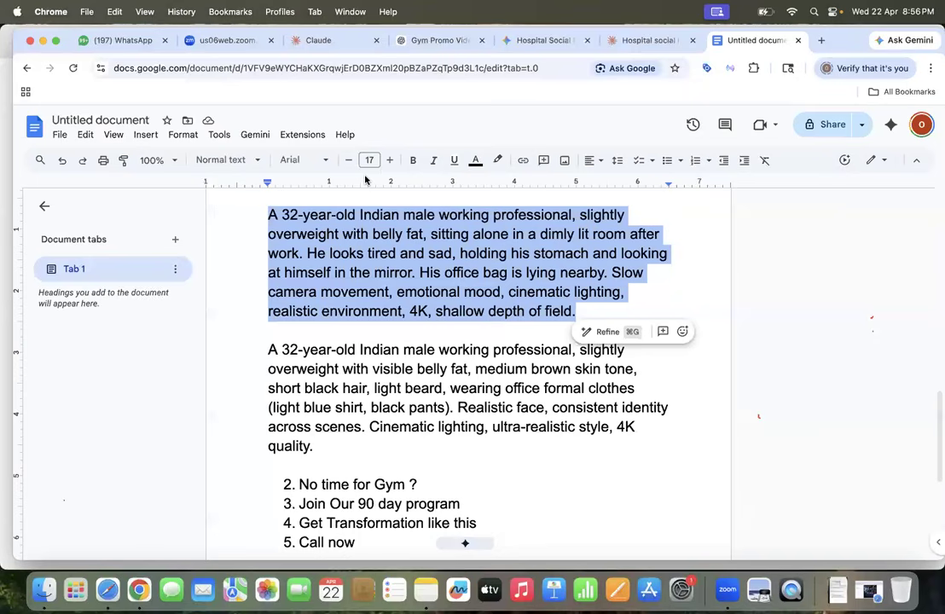
Step: Switch to Gemini and start a new chat in Create video mode
{"action": "left_click", "coordinate": [529, 43]}
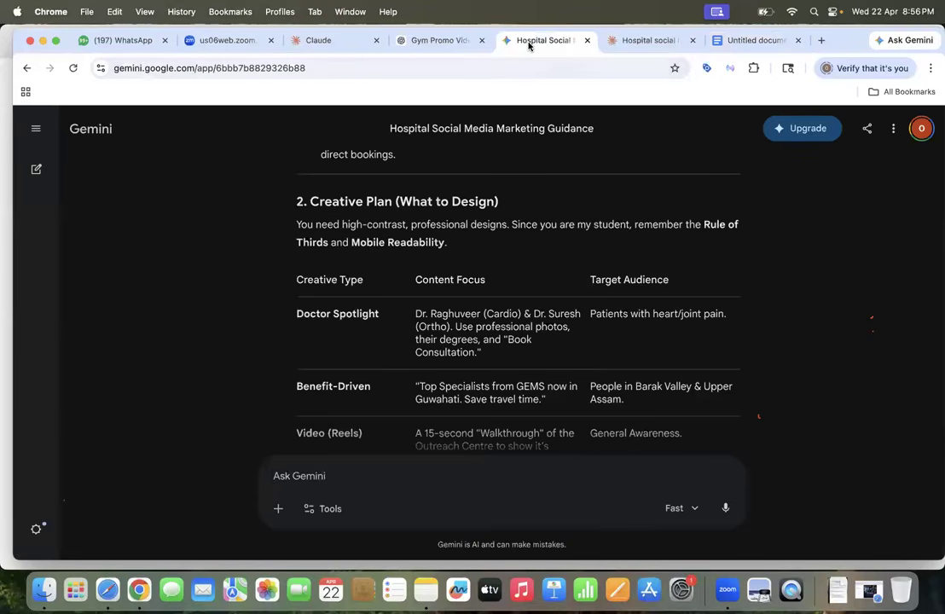
{"action": "left_click", "coordinate": [36, 128]}
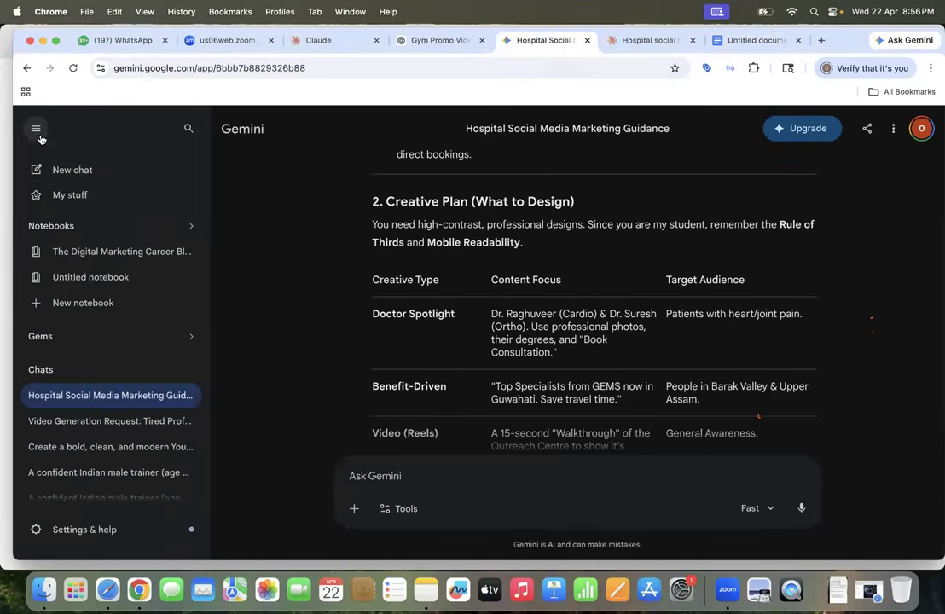
{"action": "left_click", "coordinate": [69, 178]}
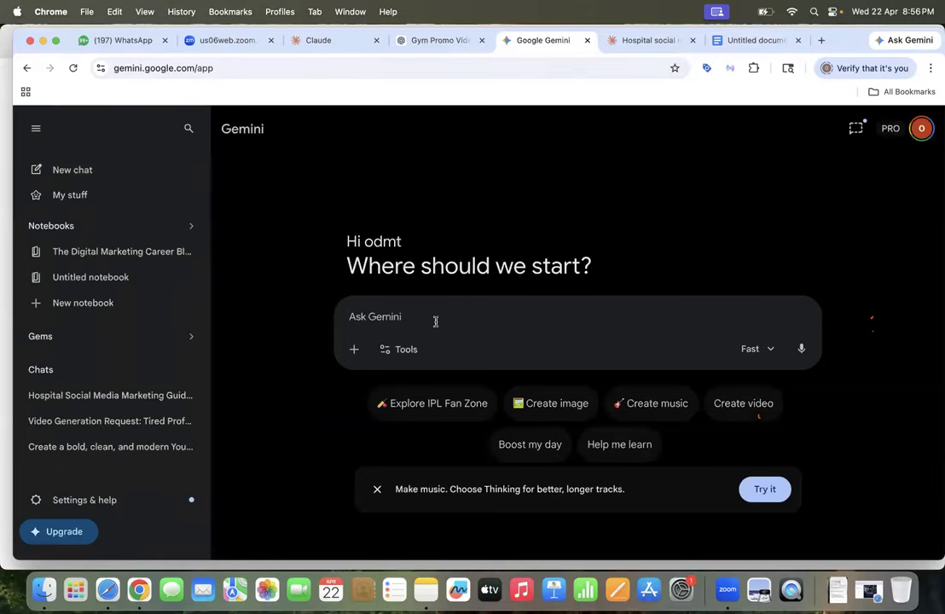
{"action": "left_click", "coordinate": [728, 409]}
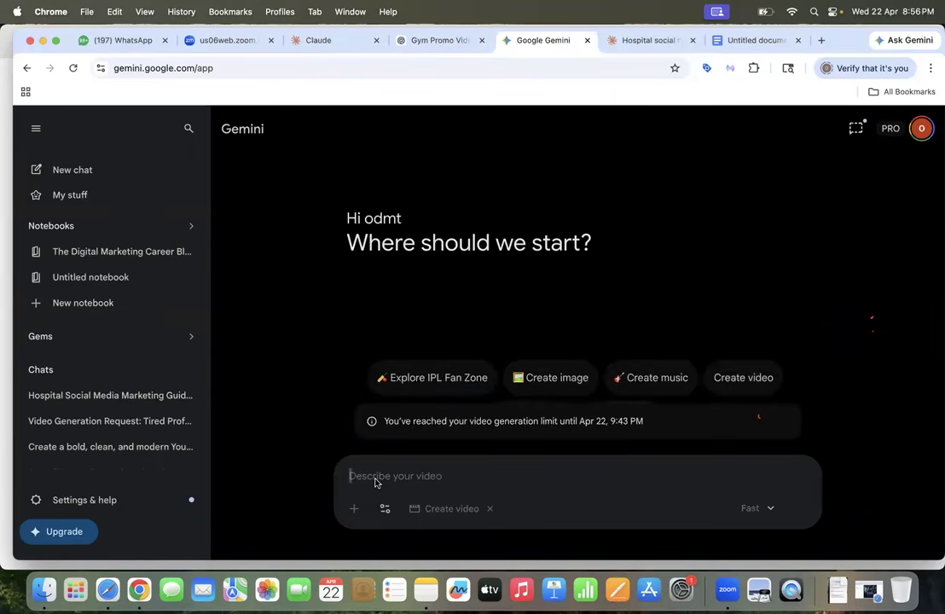
Step: Paste the Scene 1 prompt into Gemini's video request and open Sora in a new browser tab
{"action": "key", "text": "super+v"}
{"action": "left_click", "coordinate": [822, 40]}
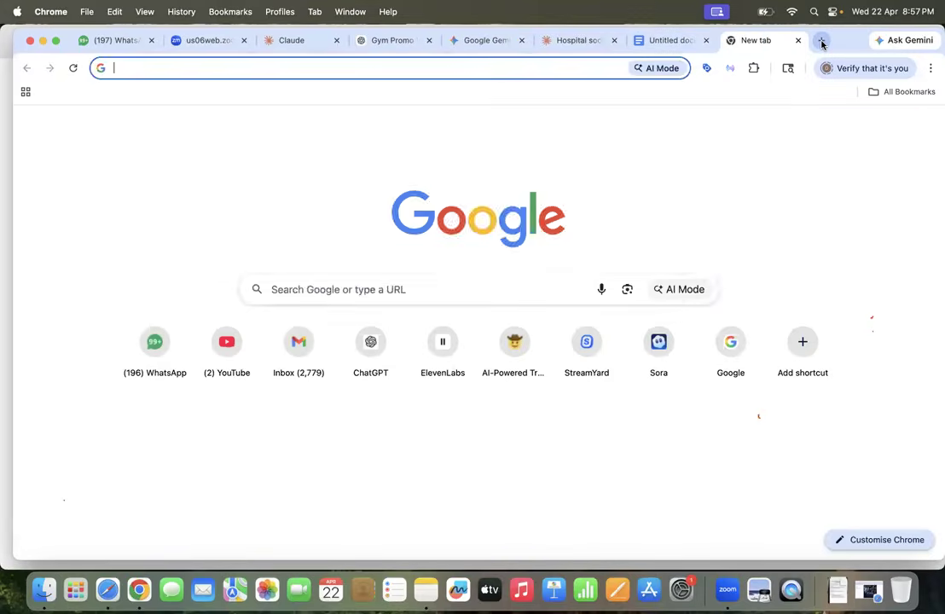
{"action": "type", "text": "sora"}
{"action": "key", "text": "Return"}
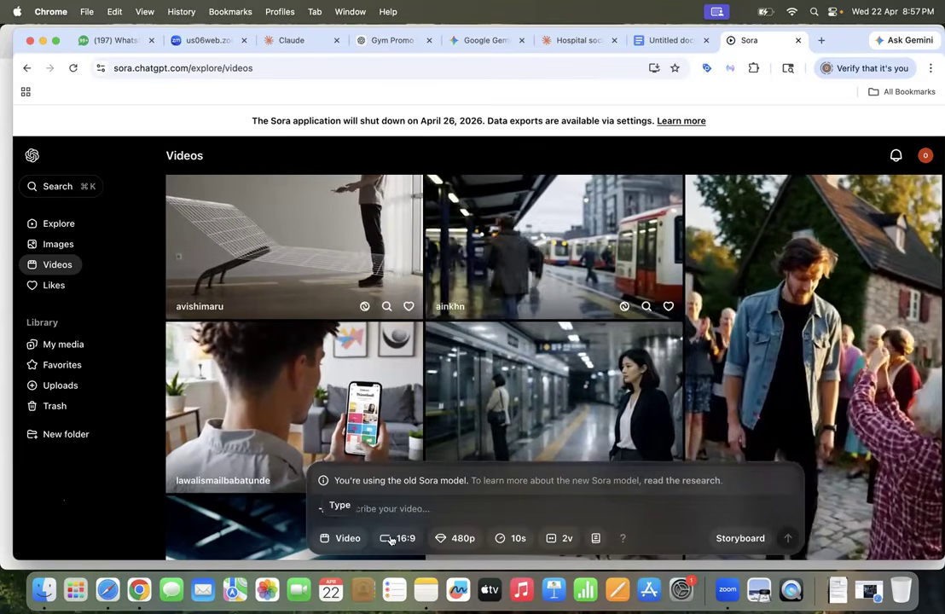
Step: Review Sora's aspect ratio choices, and choose 480p resolution and a 10-second duration for the video
{"action": "left_click", "coordinate": [404, 540]}
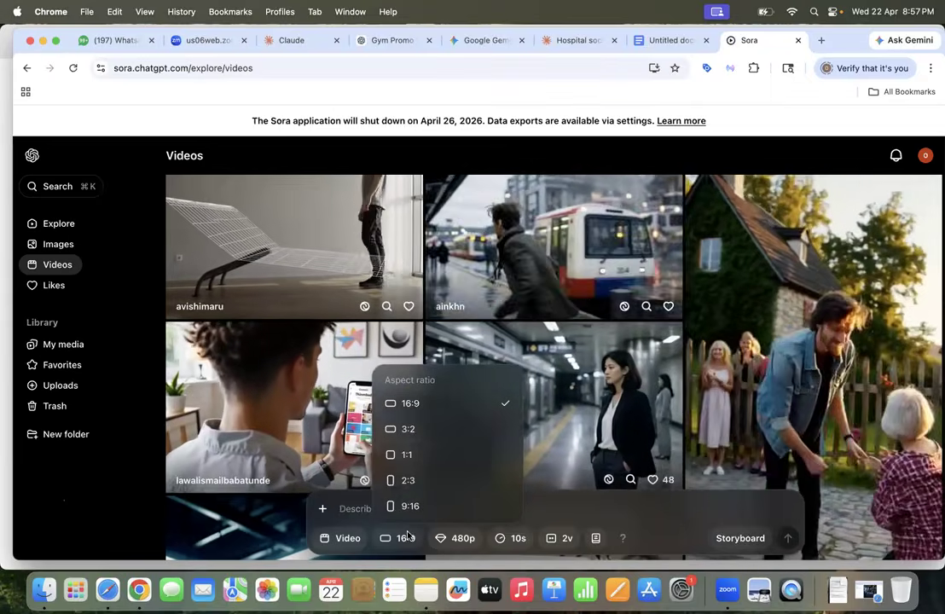
{"action": "left_click", "coordinate": [456, 539]}
{"action": "left_click", "coordinate": [458, 541]}
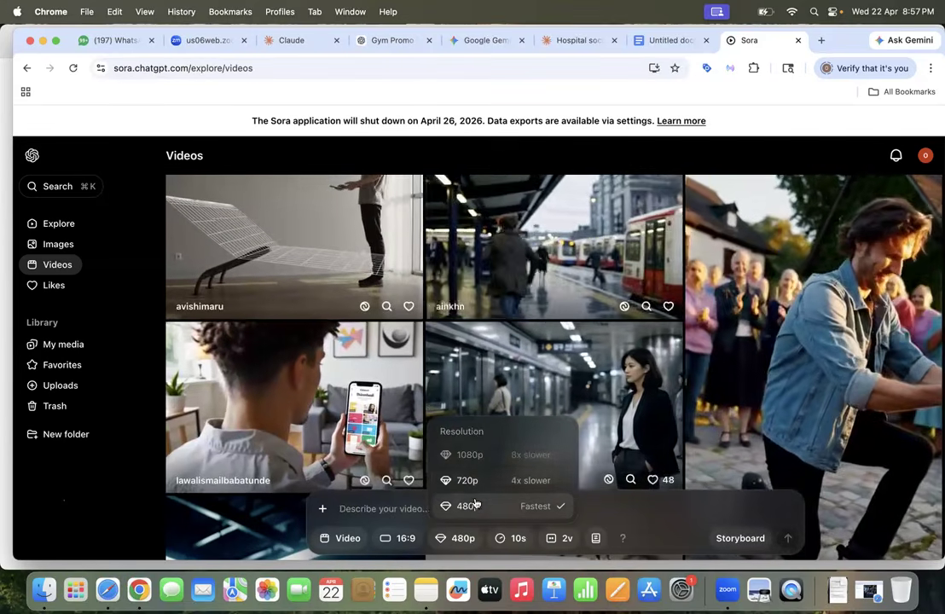
{"action": "left_click", "coordinate": [515, 507]}
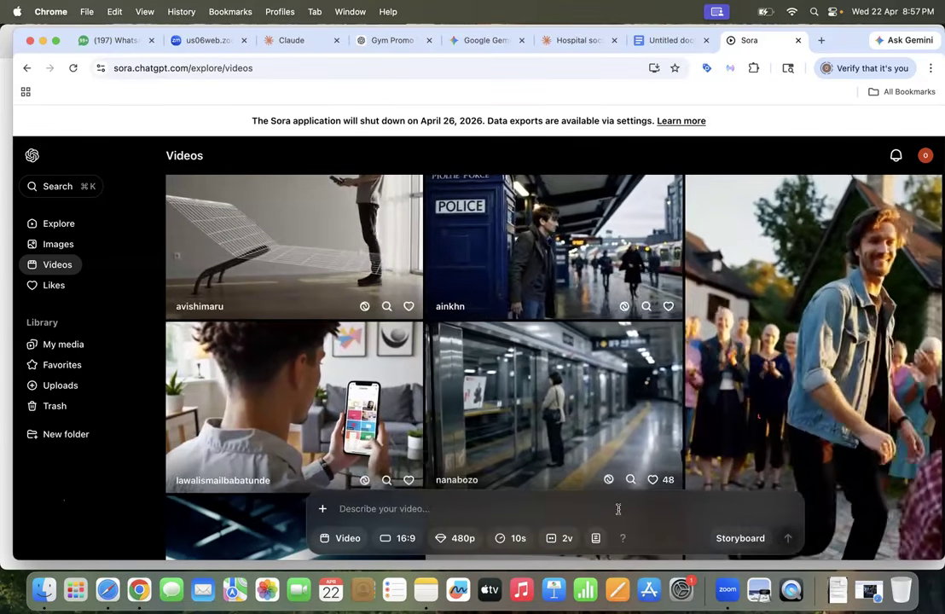
{"action": "left_click", "coordinate": [518, 540]}
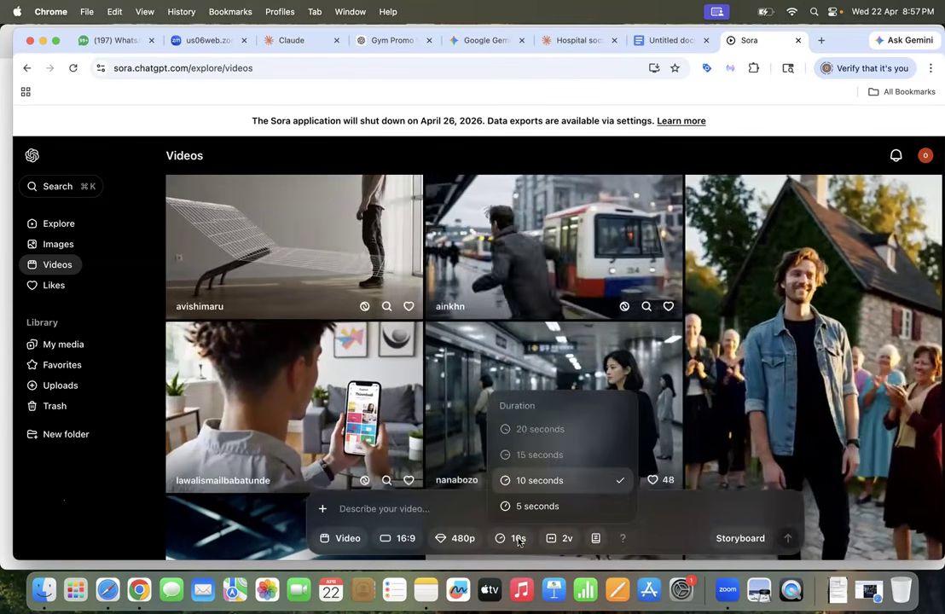
{"action": "left_click", "coordinate": [536, 481]}
Step: Paste the copied Scene 1 prompt about the tired Indian working professional into Sora's video description
{"action": "left_click", "coordinate": [376, 510]}
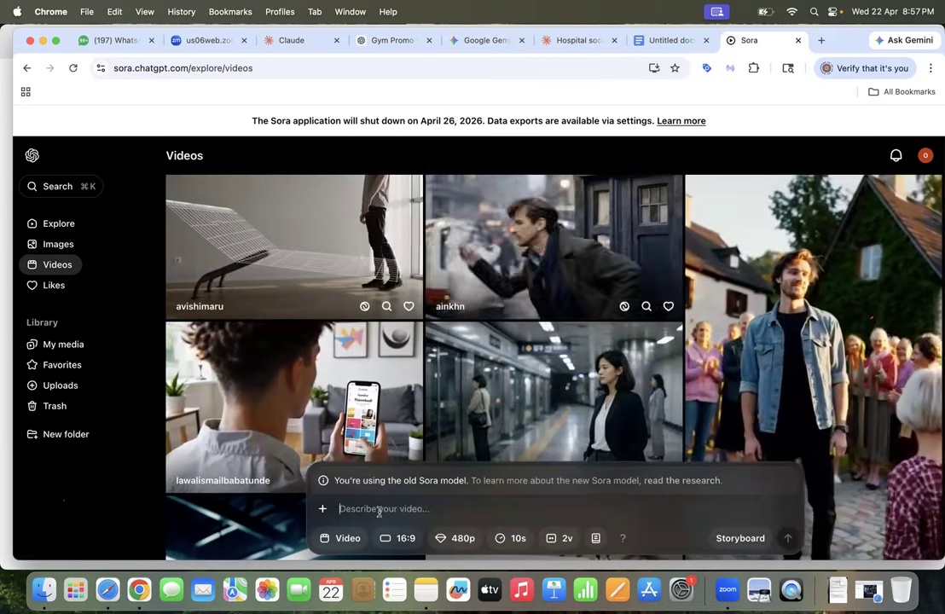
{"action": "key", "text": "super+v"}
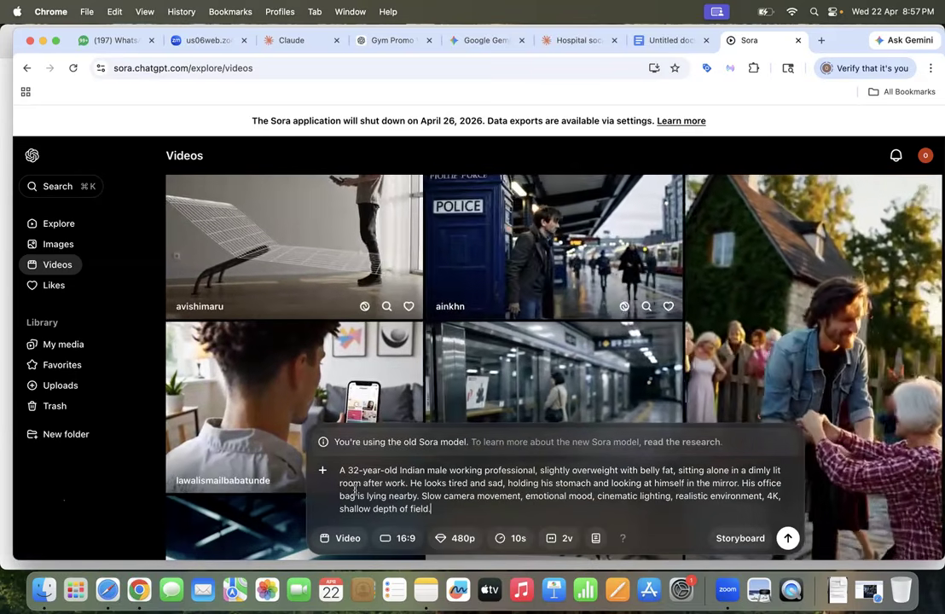
{"action": "scroll", "coordinate": [323, 472], "scroll_direction": "down", "scroll_amount": 1}
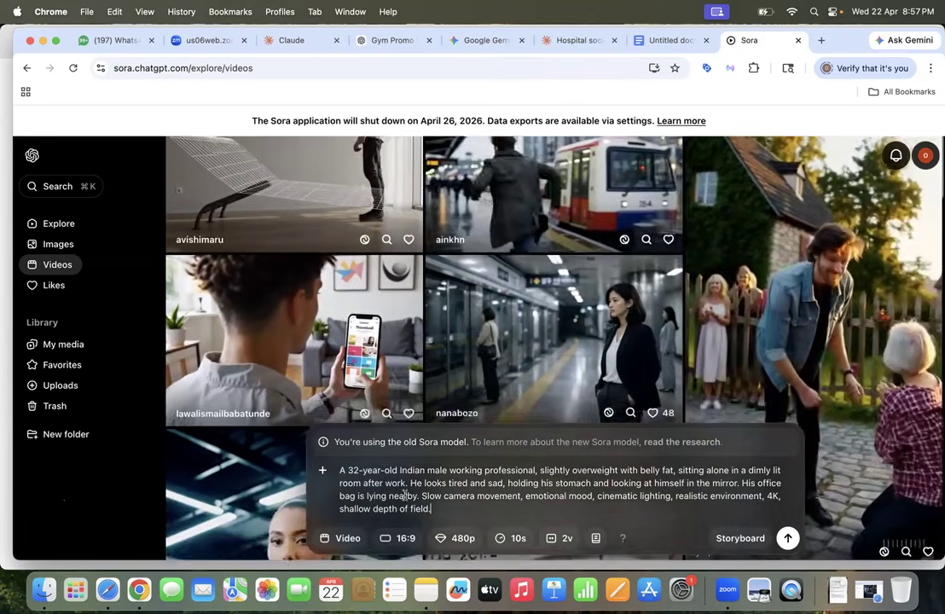
Step: Try adding the suited man's portrait video from the Dec 27 2025 library media as a reference, and remove it again
{"action": "left_click", "coordinate": [322, 472]}
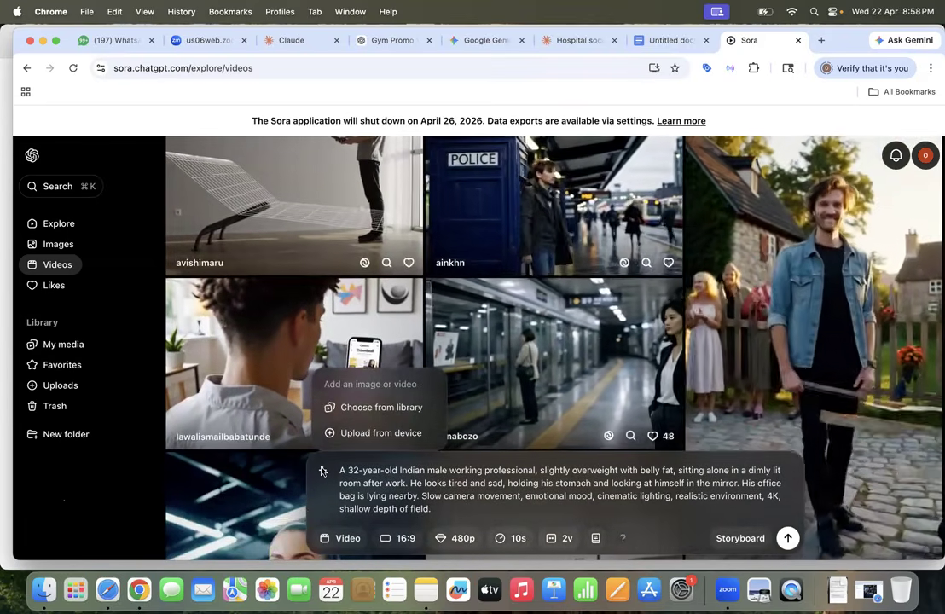
{"action": "left_click", "coordinate": [378, 409]}
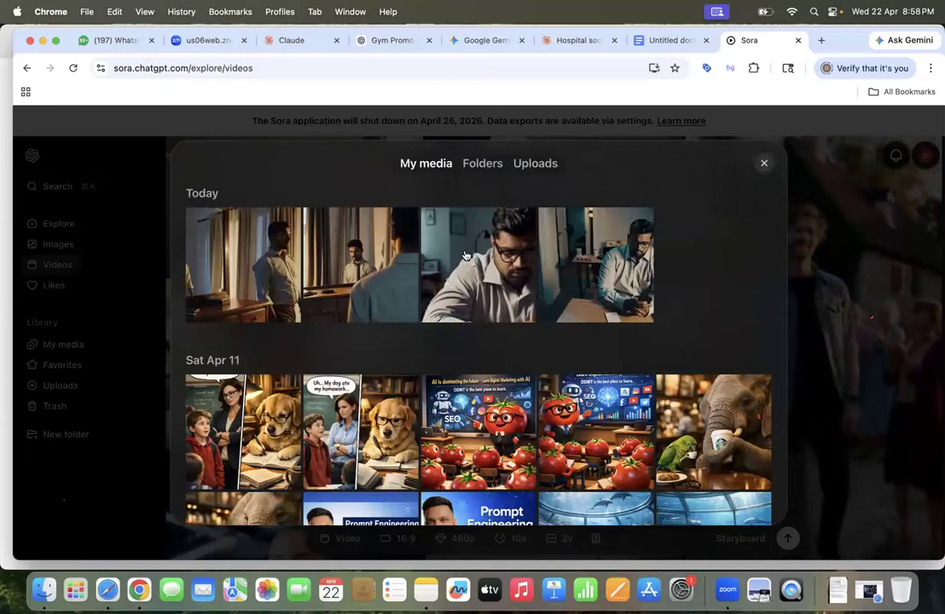
{"action": "scroll", "coordinate": [455, 306], "scroll_direction": "down", "scroll_amount": 15}
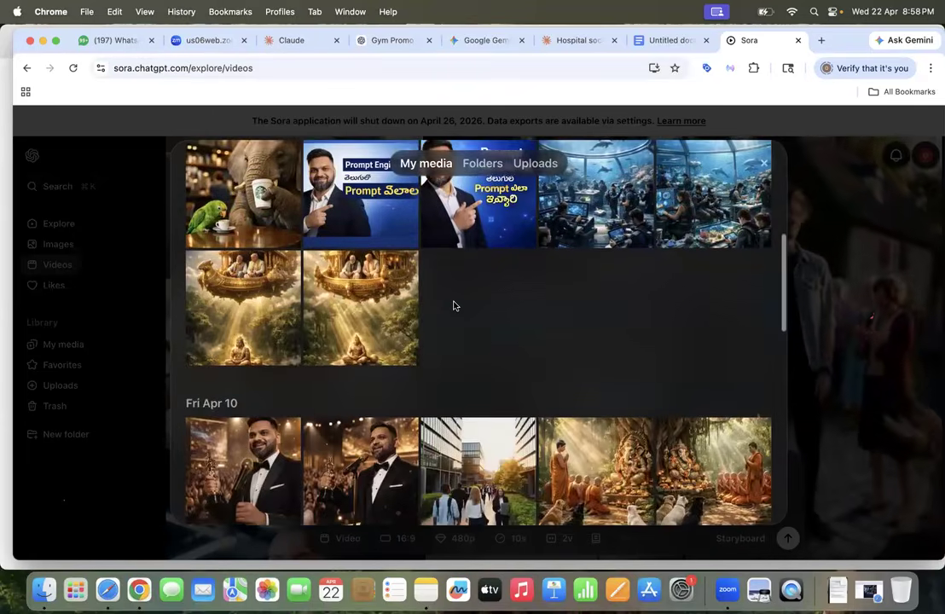
{"action": "scroll", "coordinate": [455, 306], "scroll_direction": "down", "scroll_amount": 2}
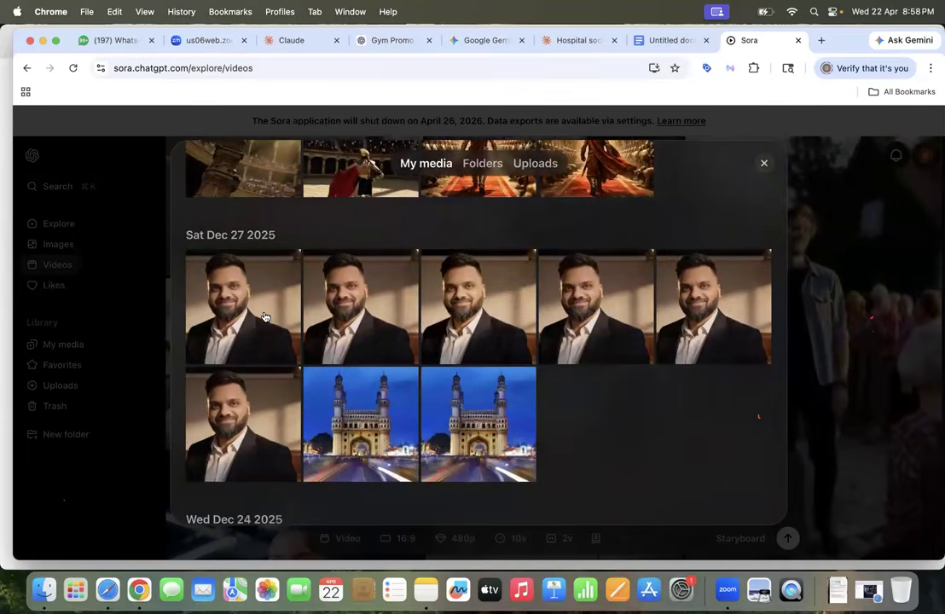
{"action": "left_click", "coordinate": [264, 316]}
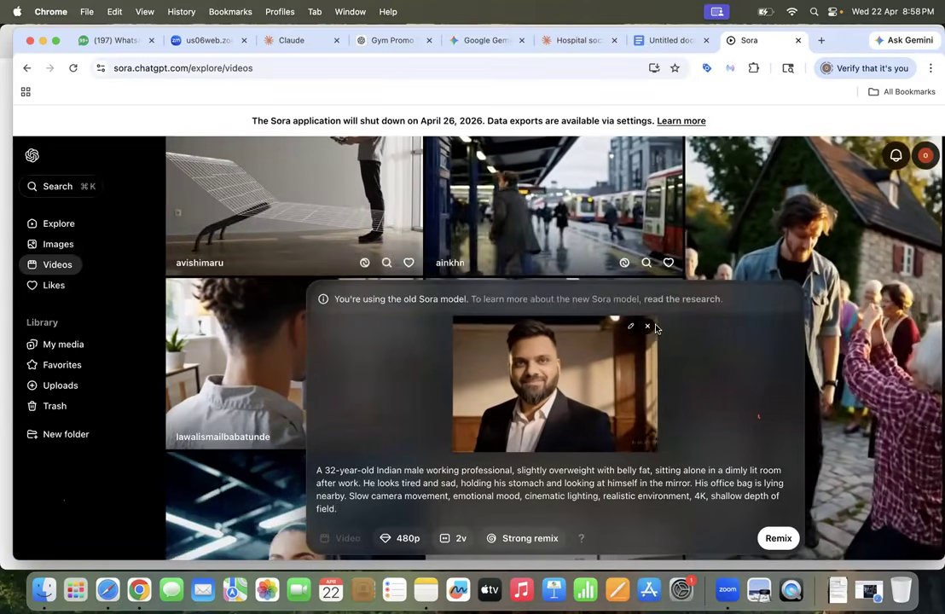
{"action": "left_click", "coordinate": [648, 326]}
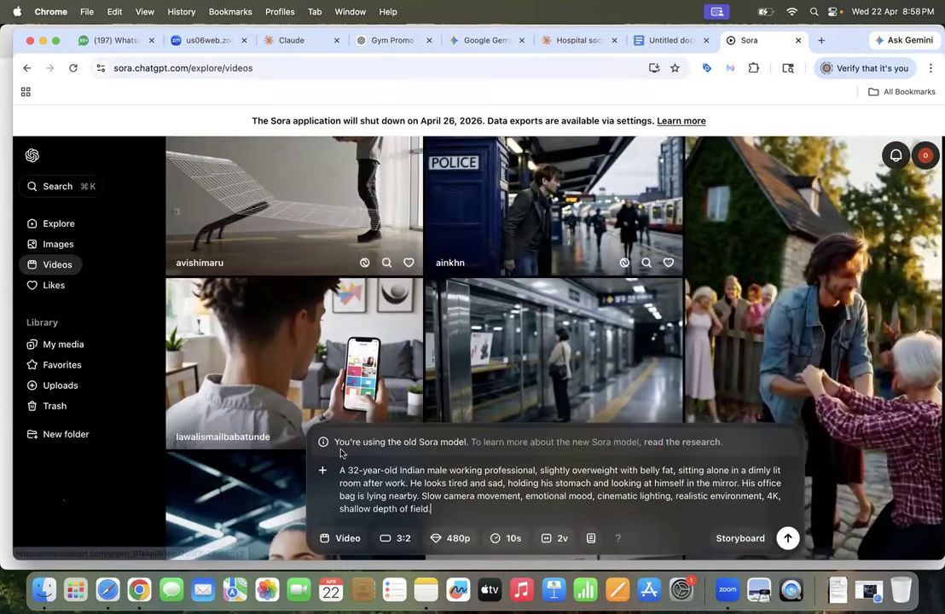
{"action": "left_click", "coordinate": [322, 470]}
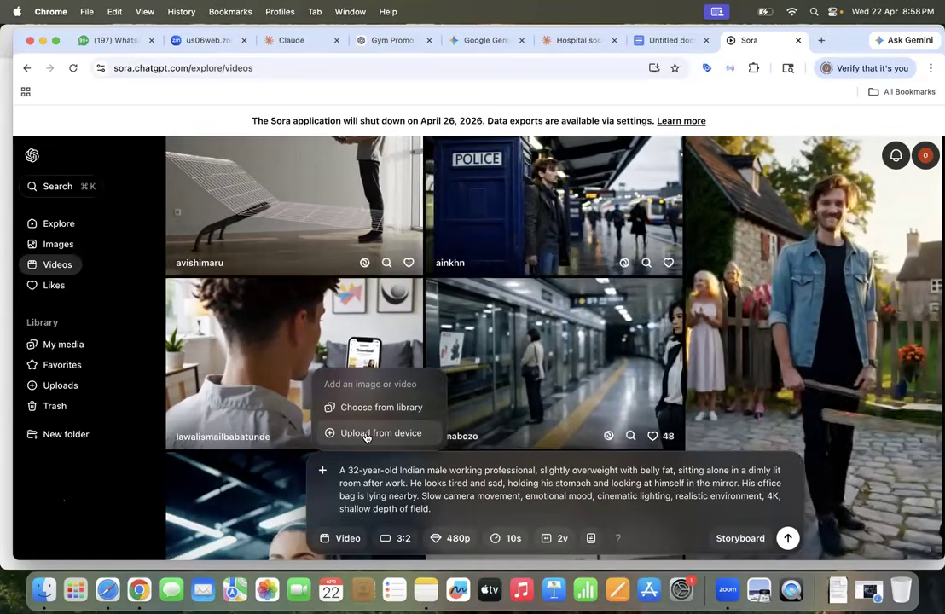
{"action": "left_click", "coordinate": [367, 434]}
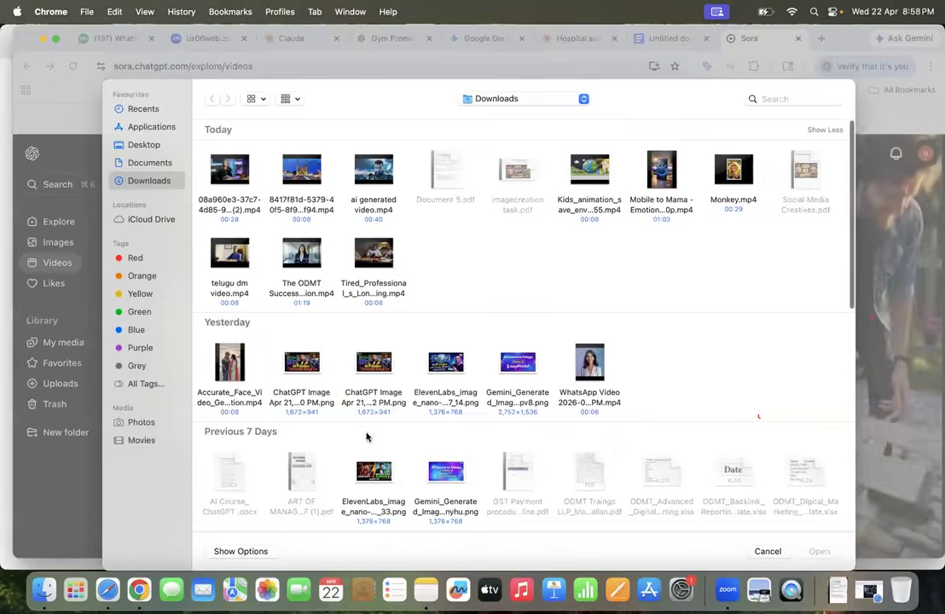
{"action": "scroll", "coordinate": [673, 366], "scroll_direction": "down", "scroll_amount": 15}
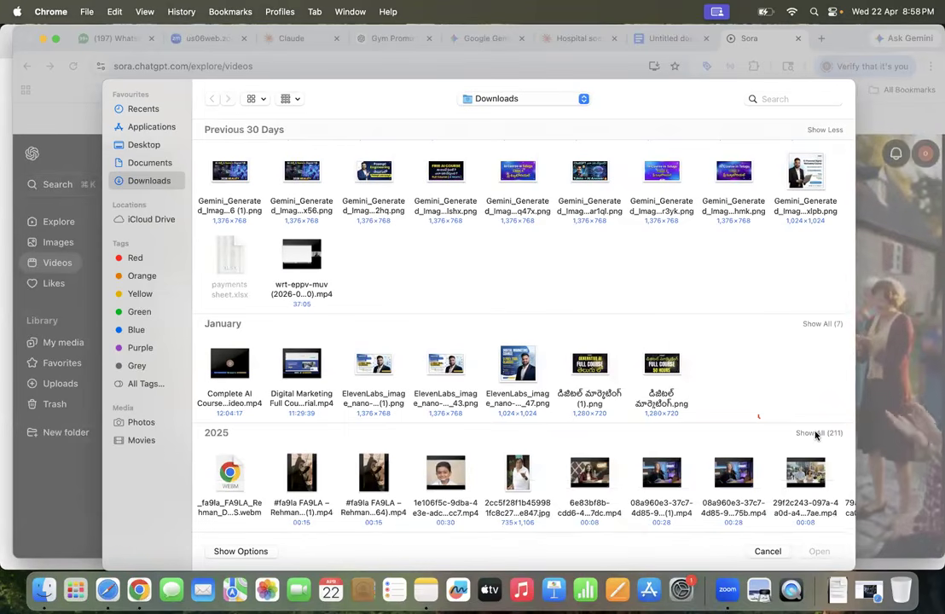
{"action": "left_click", "coordinate": [757, 552]}
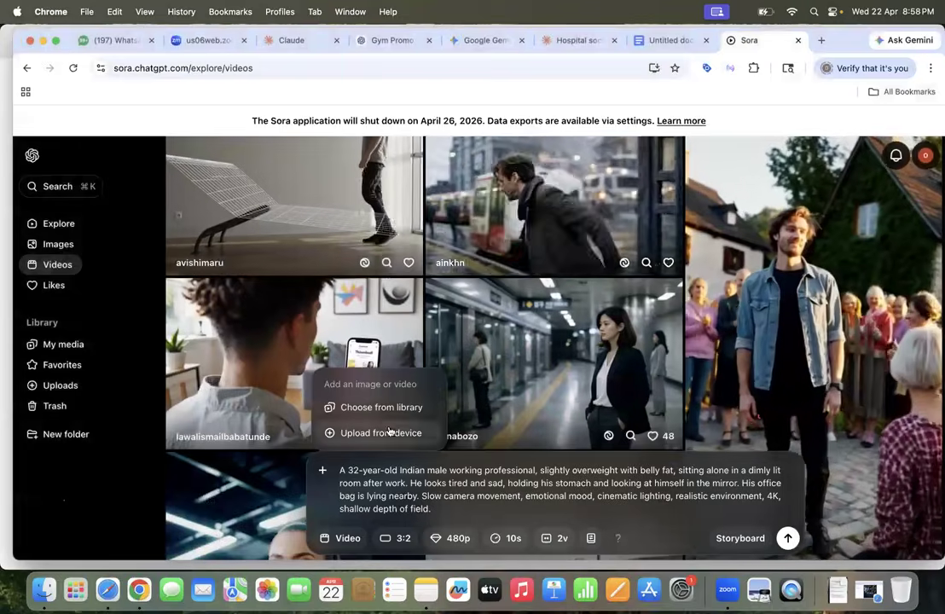
Step: Submit the Scene 1 prompt in Sora to create the video
{"action": "left_click", "coordinate": [790, 539]}
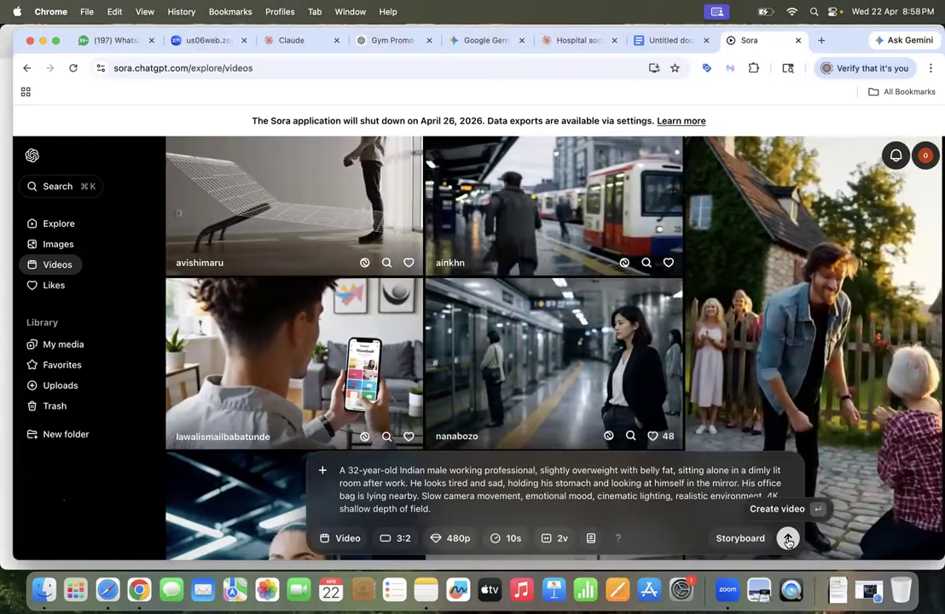
{"action": "left_click", "coordinate": [789, 540]}
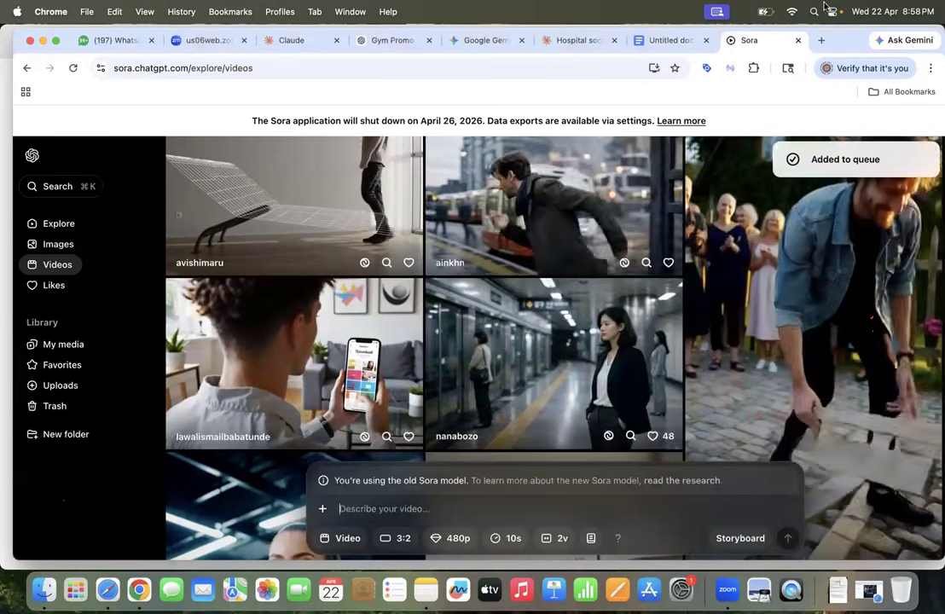
Step: Search Google for pixverse in a new browser tab and open the PixVerse web app from the results
{"action": "left_click", "coordinate": [822, 40]}
{"action": "type", "text": "pix"}
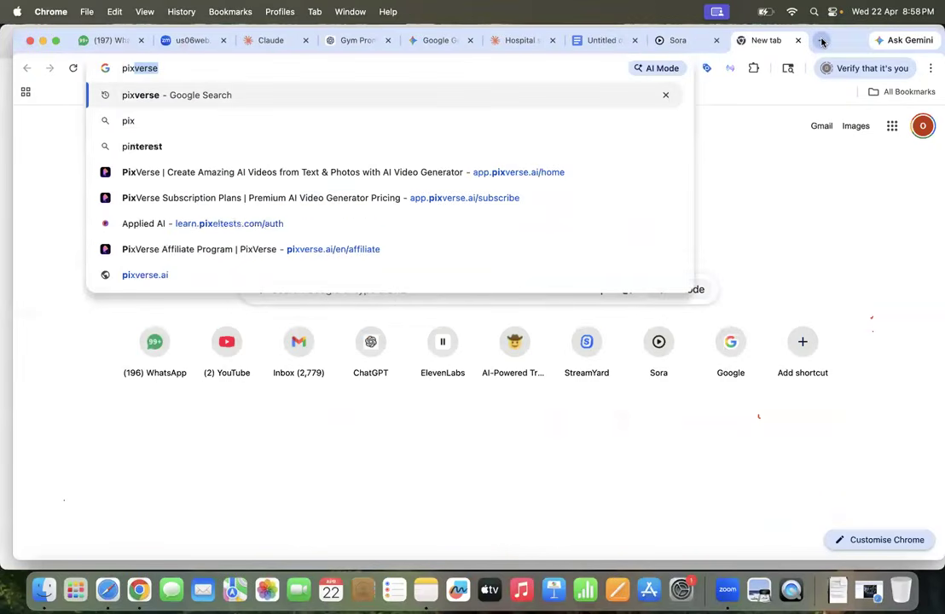
{"action": "key", "text": "Return"}
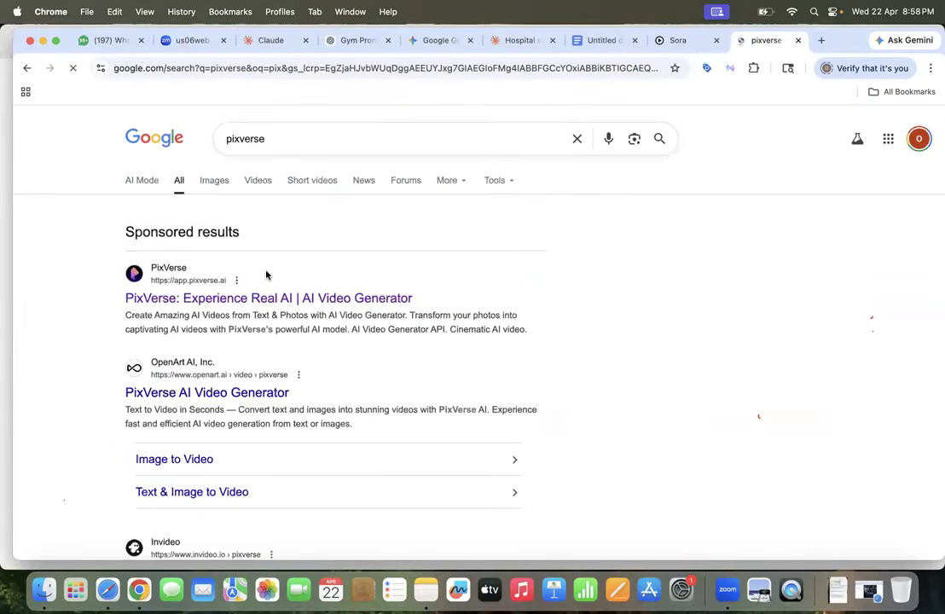
{"action": "scroll", "coordinate": [266, 274], "scroll_direction": "down", "scroll_amount": 5}
{"action": "scroll", "coordinate": [267, 274], "scroll_direction": "up", "scroll_amount": 5}
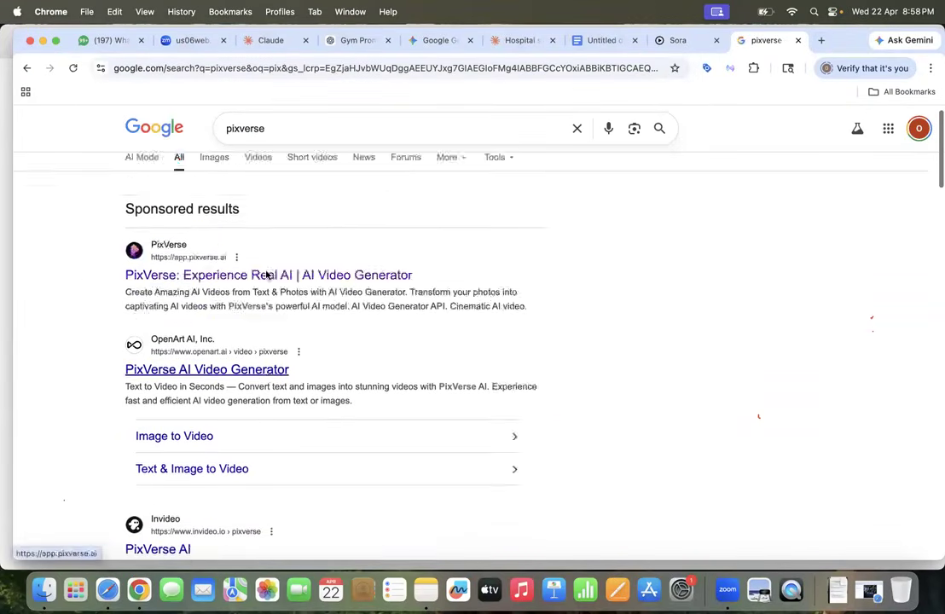
{"action": "scroll", "coordinate": [266, 275], "scroll_direction": "down", "scroll_amount": 8}
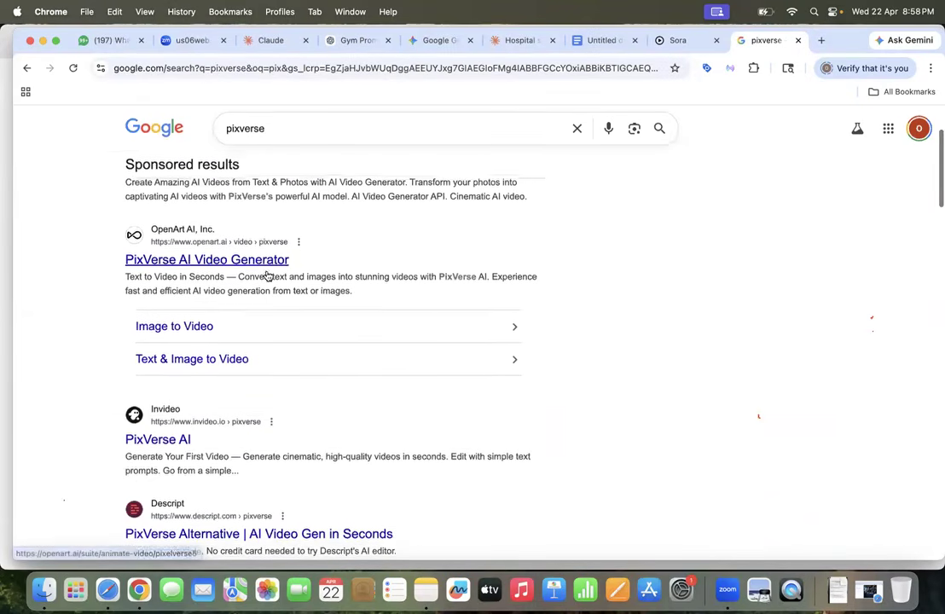
{"action": "scroll", "coordinate": [266, 273], "scroll_direction": "down", "scroll_amount": 8}
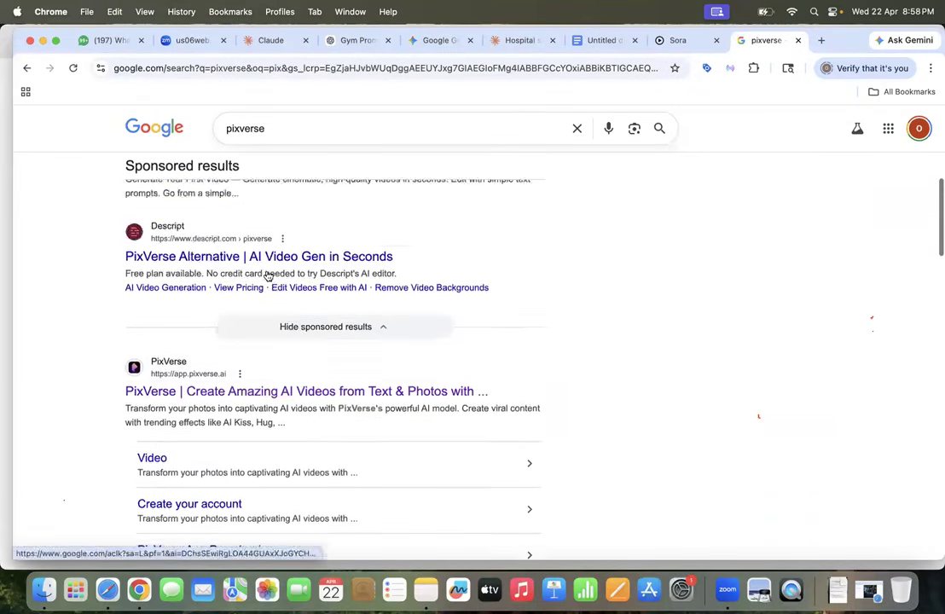
{"action": "left_click", "coordinate": [228, 305]}
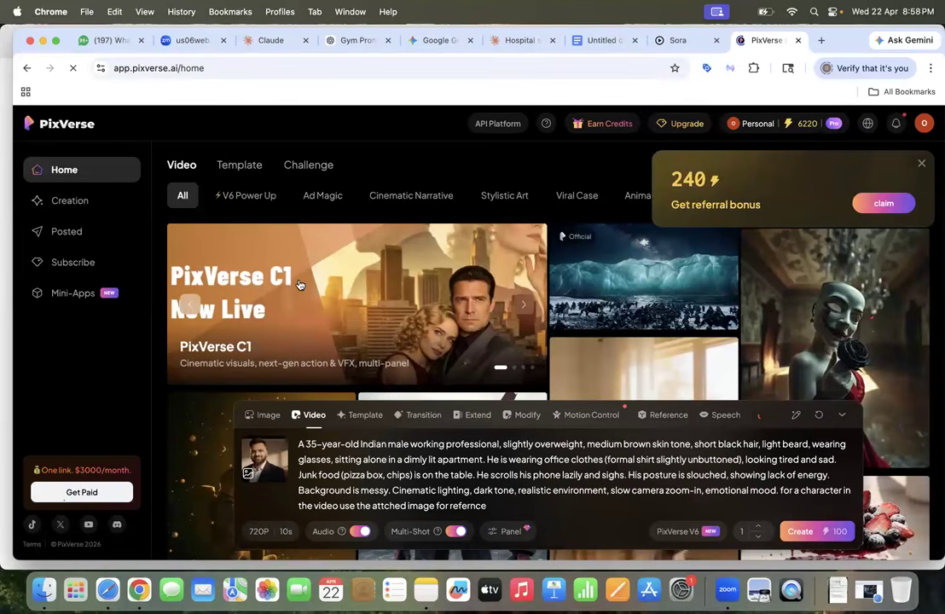
Step: Clear the old prompt text and remove the attached reference image from PixVerse's video request
{"action": "triple_click", "coordinate": [542, 479]}
{"action": "key", "text": "BackSpace"}
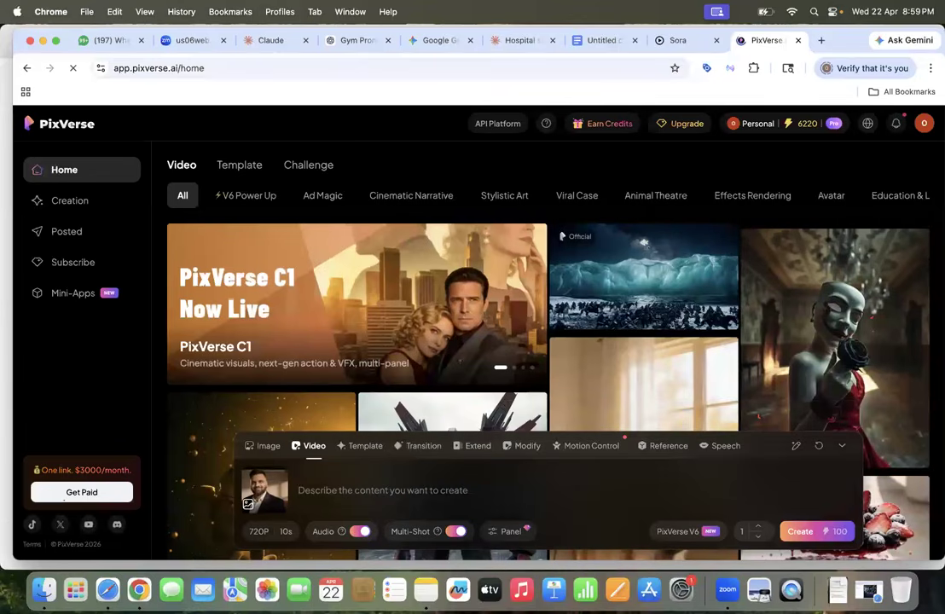
{"action": "left_click", "coordinate": [248, 503]}
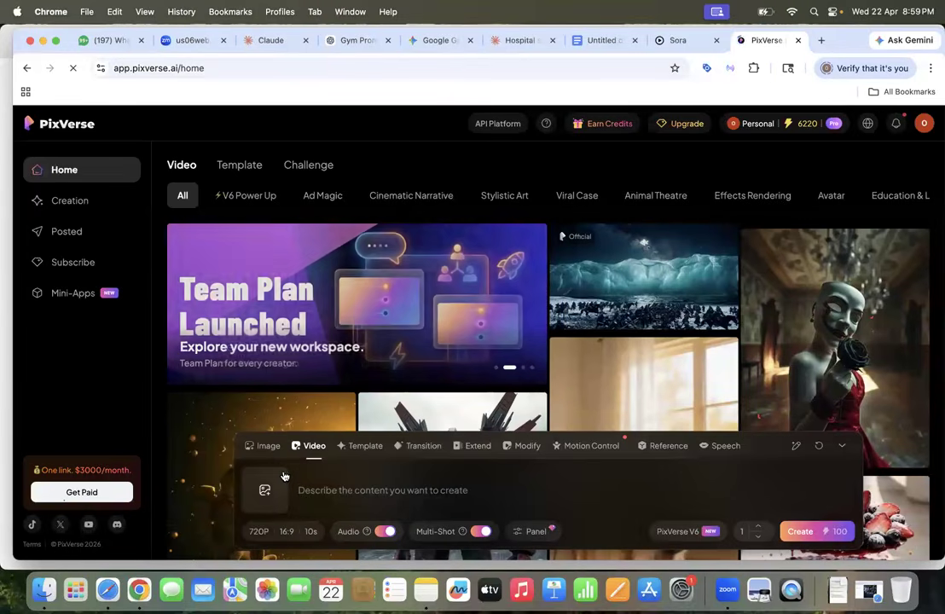
Step: Enter the Scene 1 prompt on PixVerse's home page and create the video with the 720P, 16:9, 10s settings
{"action": "left_click", "coordinate": [80, 200]}
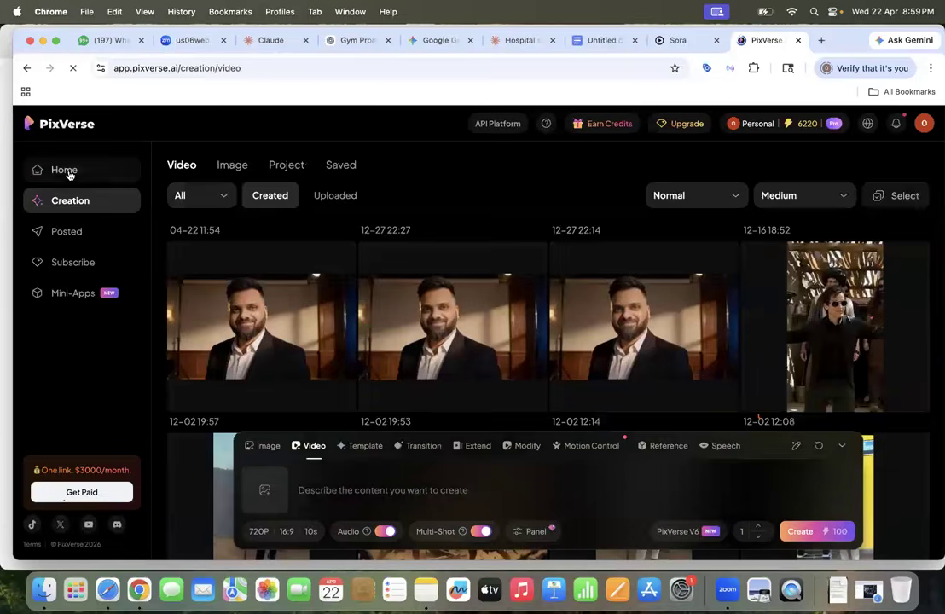
{"action": "left_click", "coordinate": [67, 170]}
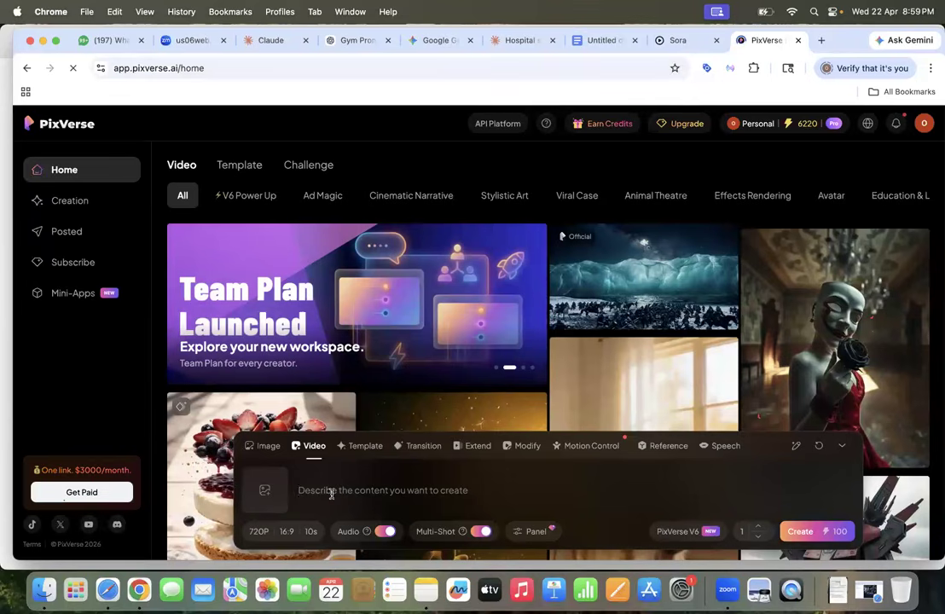
{"action": "type", "text": "A 32-year-old Indian male working professional, slightly overweight with belly fat, sitting alone in a dimly lit room after work. He looks tired and sad, holding his stomach and looking at himself in the mirror. His office bag is lying nearby. Slow camera movement, emotional mood, cinematic lighting, realistic environment, 4K, shallow depth of field."}
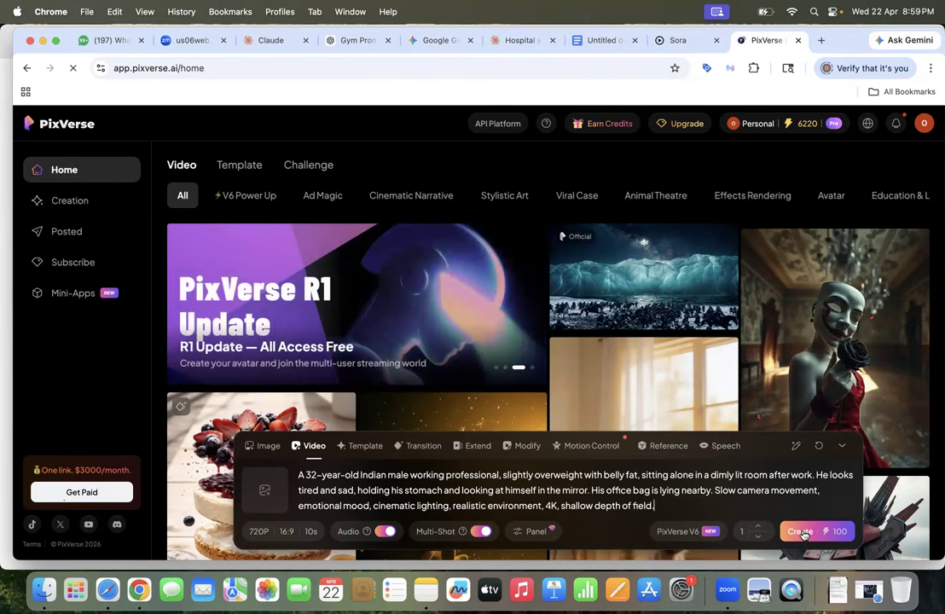
{"action": "left_click", "coordinate": [804, 533]}
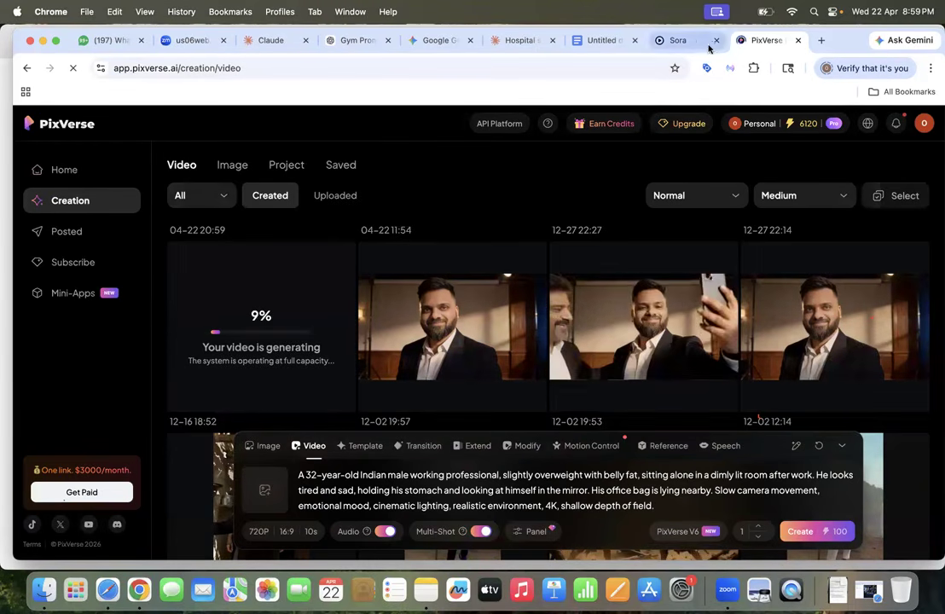
Step: Check the progress of the video generations in Sora and on PixVerse's Creation page
{"action": "left_click", "coordinate": [678, 41]}
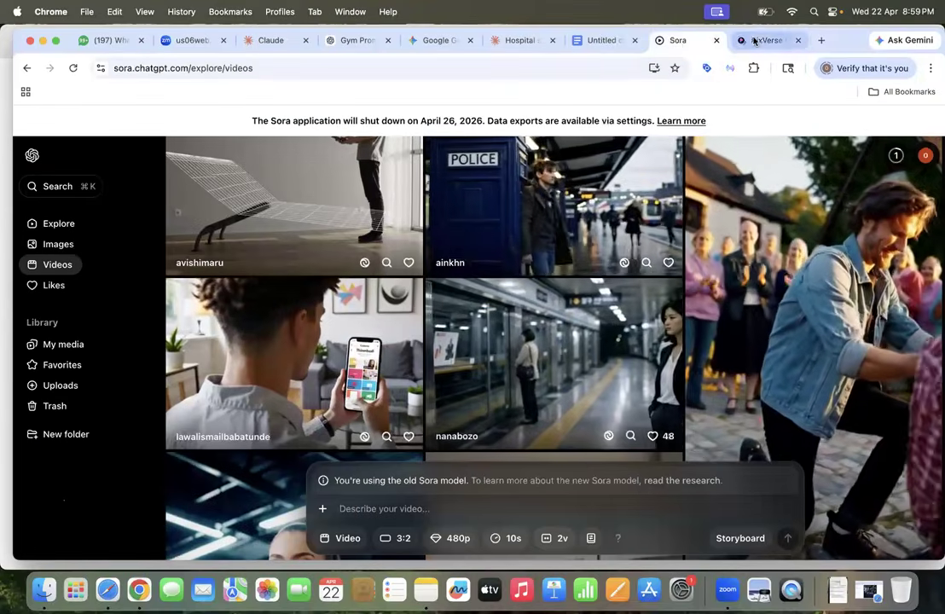
{"action": "left_click", "coordinate": [757, 41]}
{"action": "scroll", "coordinate": [523, 278], "scroll_direction": "down", "scroll_amount": 1}
{"action": "scroll", "coordinate": [523, 277], "scroll_direction": "up", "scroll_amount": 2}
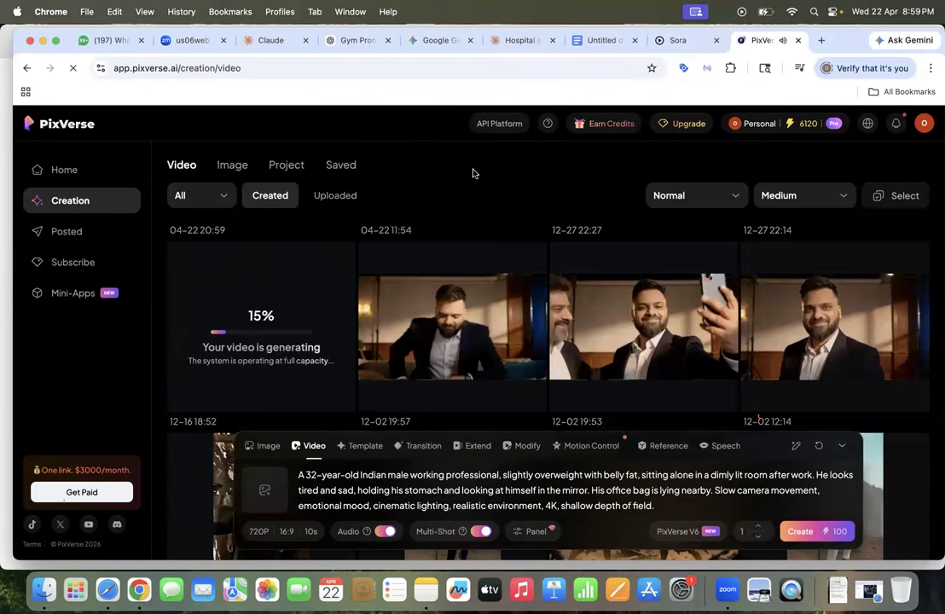
Step: Open the Gemini chat "Video Generation Request: Tired Professional" and play its first video, of the man sitting on the sofa
{"action": "left_click", "coordinate": [674, 41]}
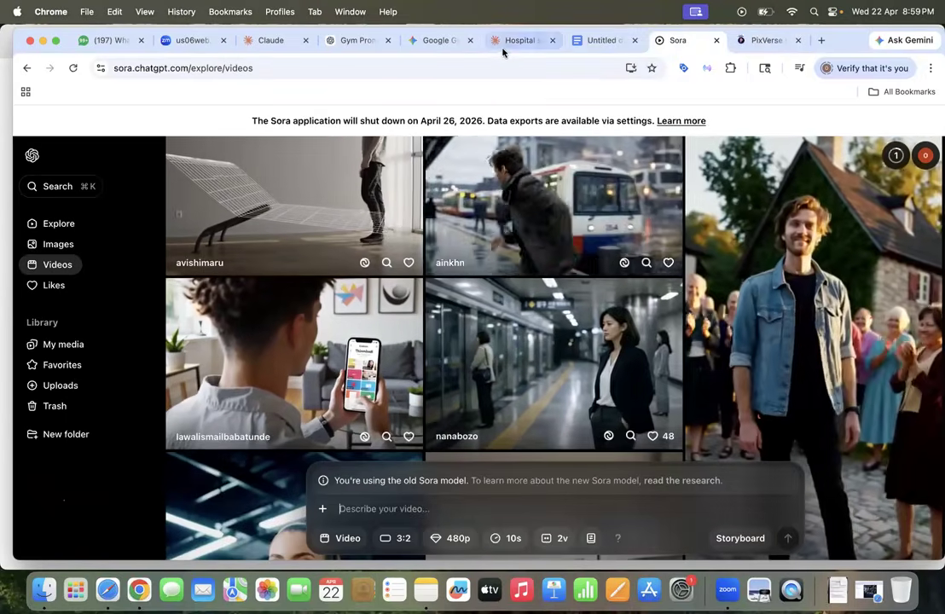
{"action": "left_click", "coordinate": [437, 42]}
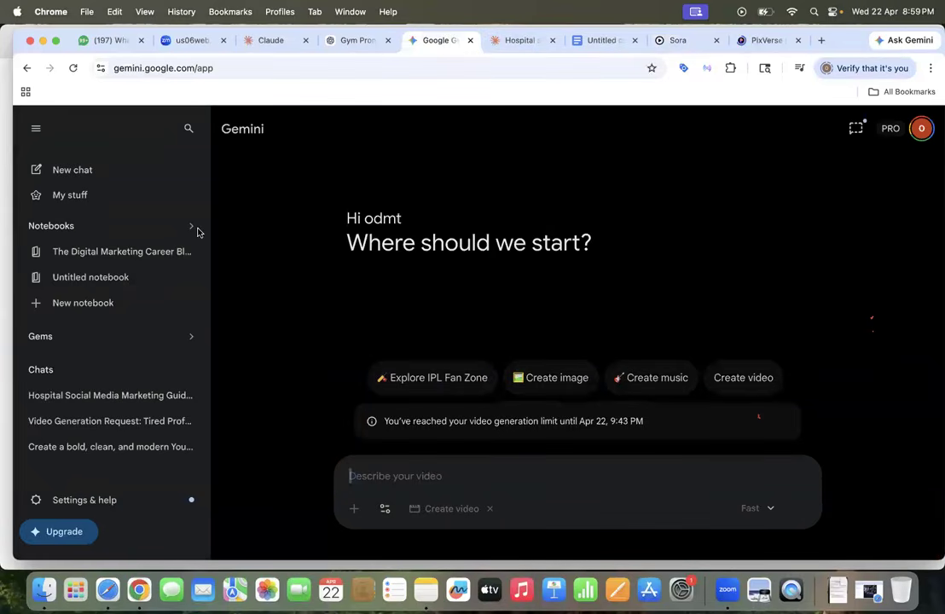
{"action": "scroll", "coordinate": [147, 298], "scroll_direction": "down", "scroll_amount": 2}
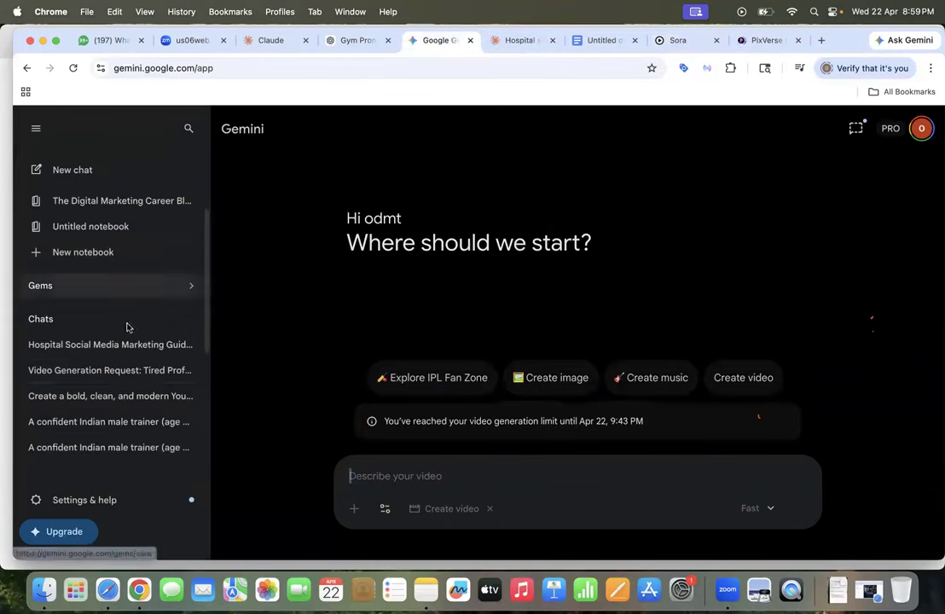
{"action": "left_click", "coordinate": [105, 371]}
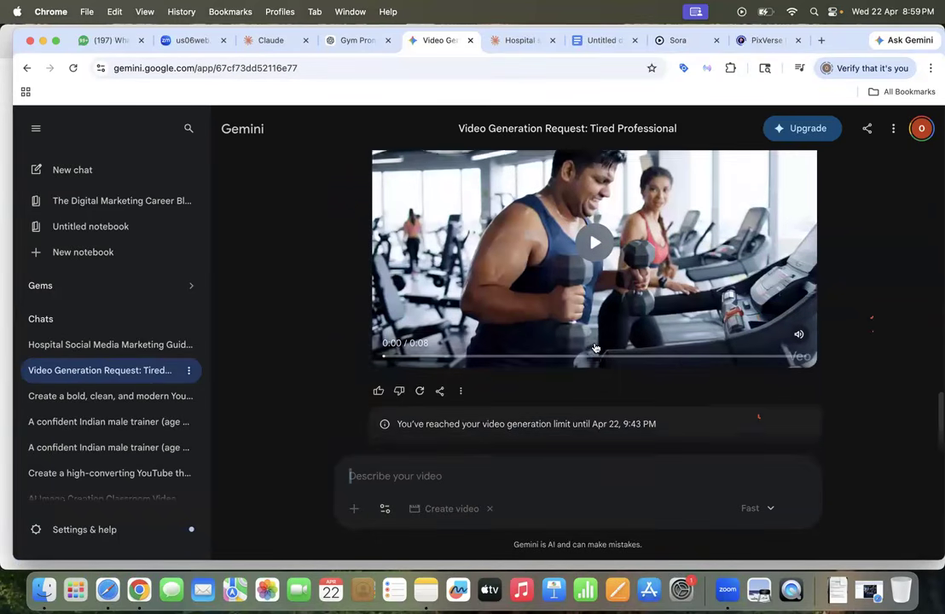
{"action": "scroll", "coordinate": [596, 347], "scroll_direction": "up", "scroll_amount": 10}
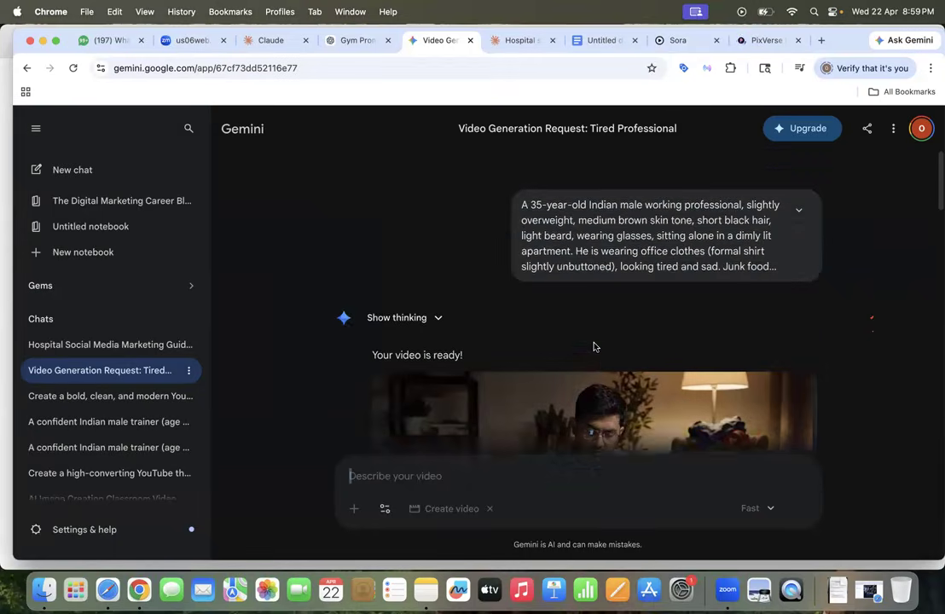
{"action": "scroll", "coordinate": [596, 344], "scroll_direction": "down", "scroll_amount": 1}
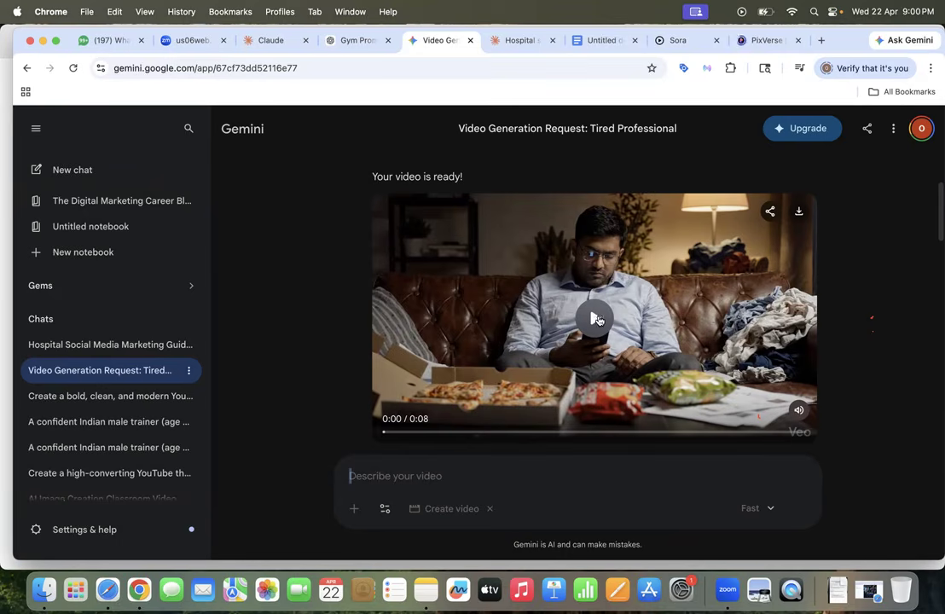
{"action": "left_click", "coordinate": [593, 317]}
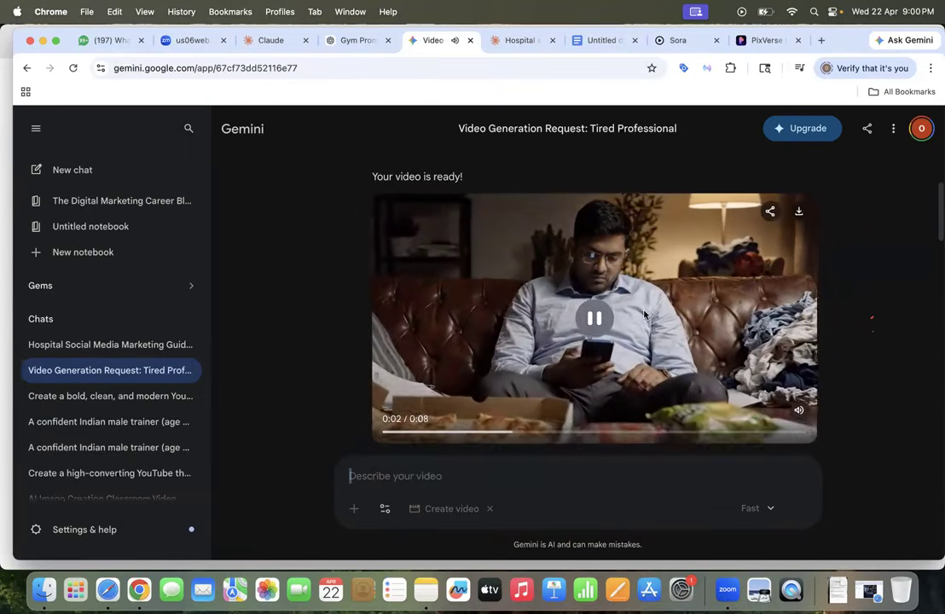
{"action": "left_click", "coordinate": [594, 319]}
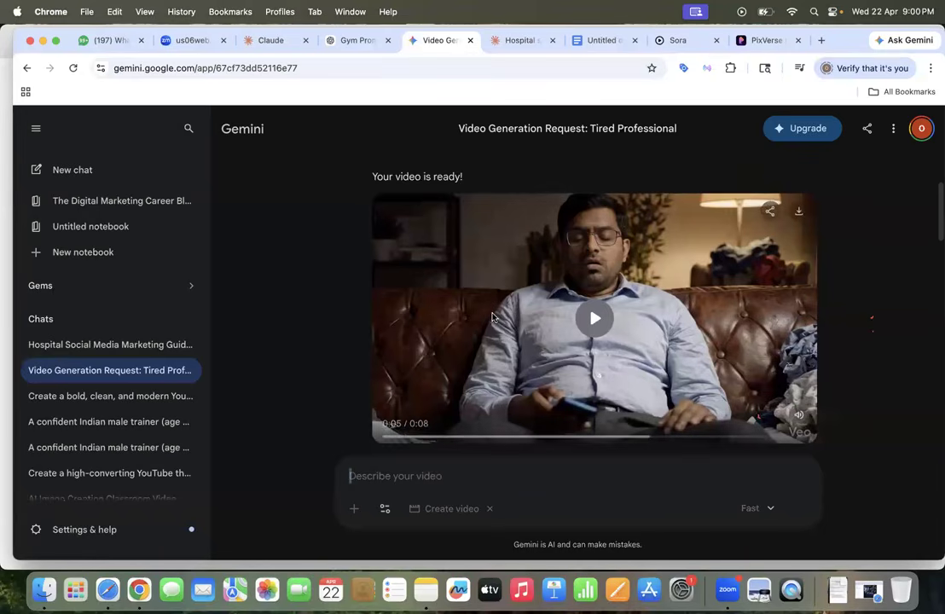
Step: Compare the man's appearance in the sofa video and the mirror video of the Gemini chat, along with the second scene's prompt
{"action": "scroll", "coordinate": [492, 319], "scroll_direction": "down", "scroll_amount": 2}
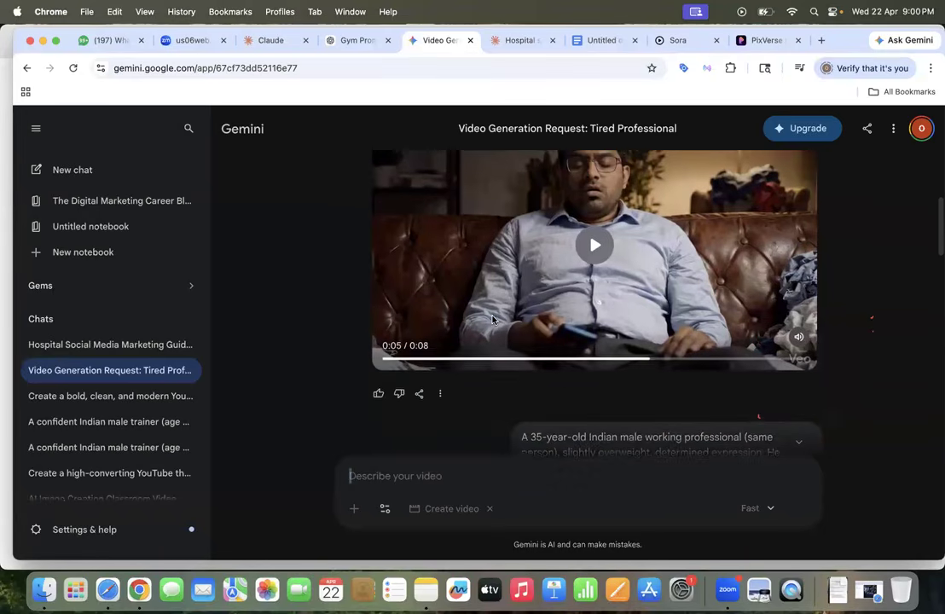
{"action": "scroll", "coordinate": [493, 319], "scroll_direction": "up", "scroll_amount": 1}
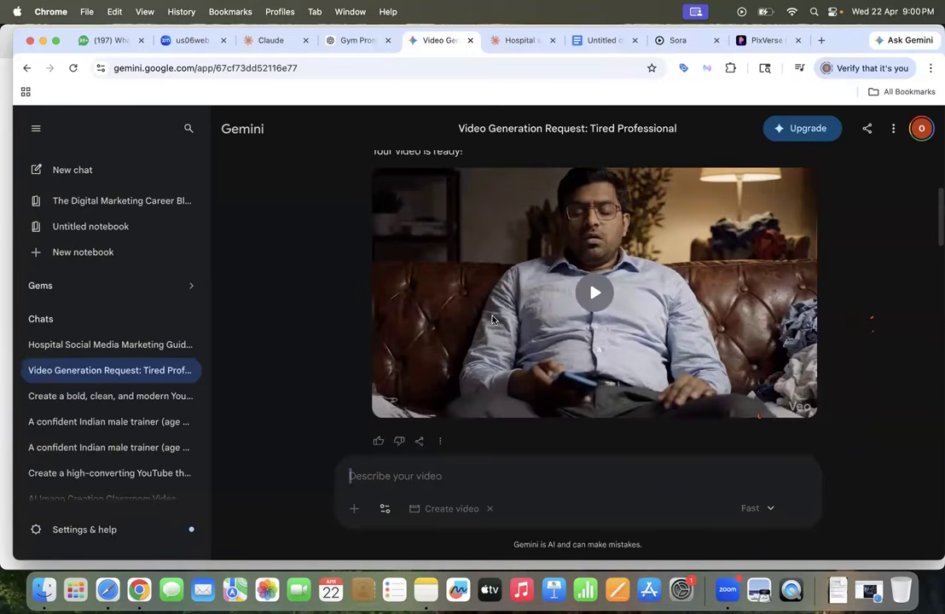
{"action": "scroll", "coordinate": [492, 319], "scroll_direction": "down", "scroll_amount": 2}
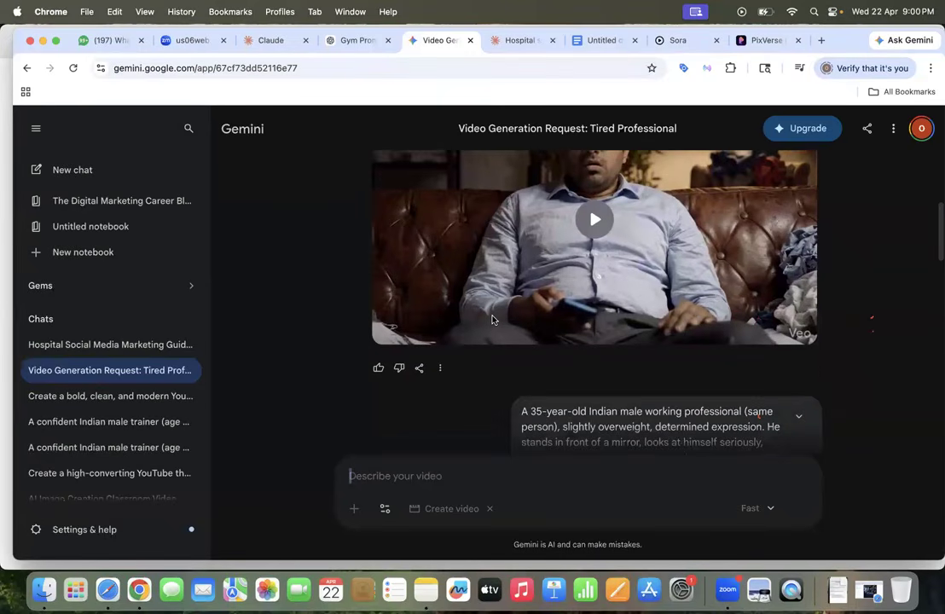
{"action": "scroll", "coordinate": [492, 319], "scroll_direction": "up", "scroll_amount": 1}
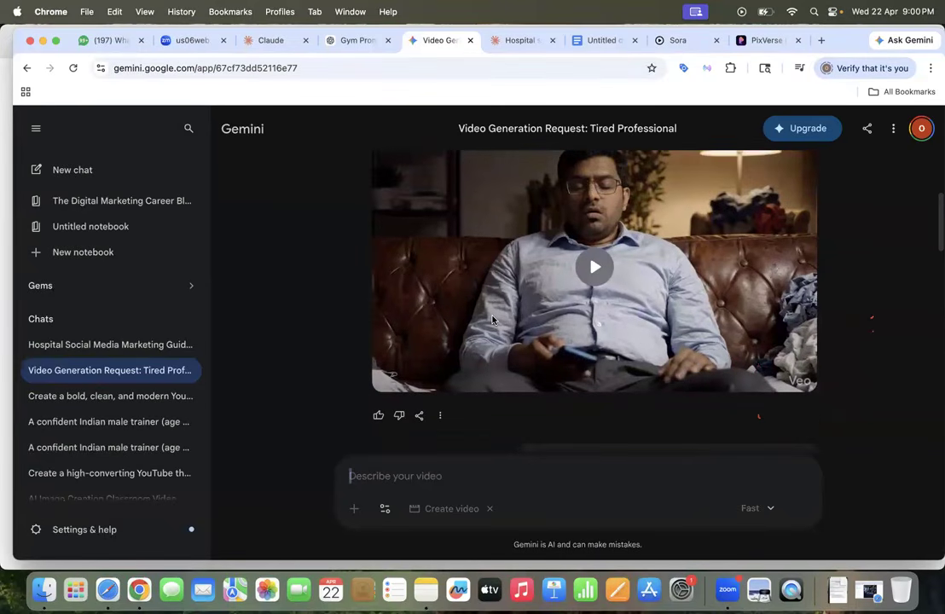
{"action": "scroll", "coordinate": [492, 319], "scroll_direction": "down", "scroll_amount": 1}
{"action": "scroll", "coordinate": [492, 319], "scroll_direction": "up", "scroll_amount": 1}
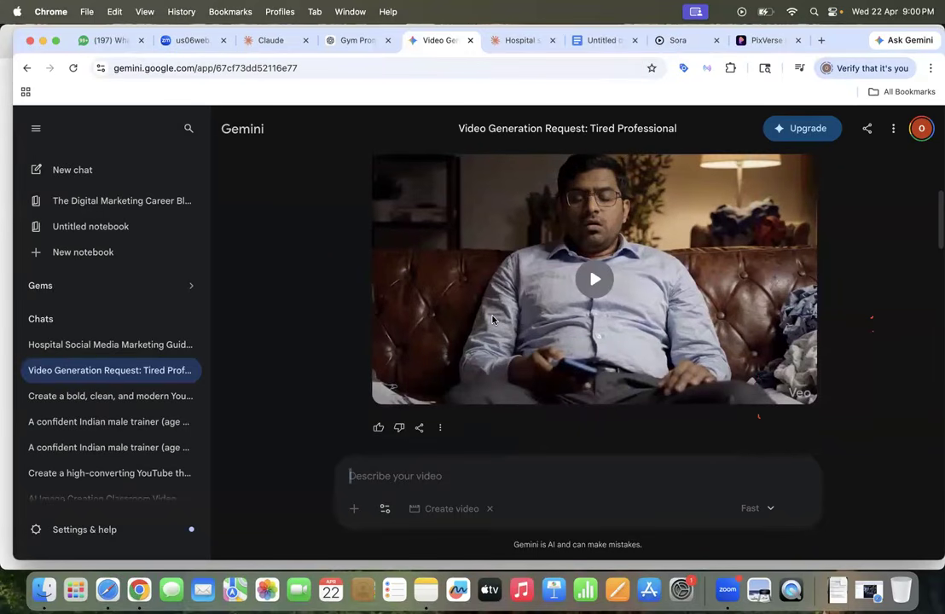
{"action": "mouse_move", "coordinate": [538, 247]}
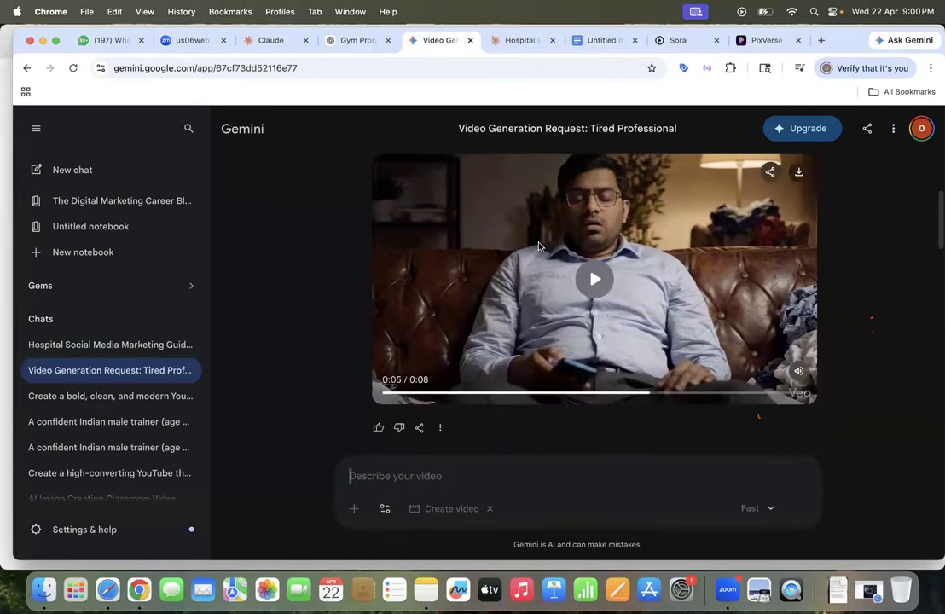
{"action": "scroll", "coordinate": [538, 246], "scroll_direction": "down", "scroll_amount": 8}
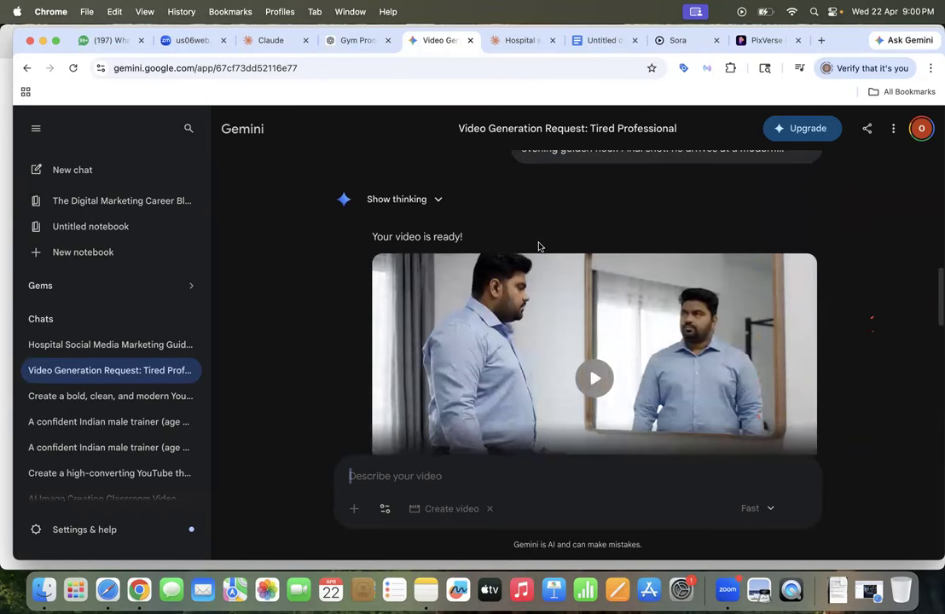
{"action": "scroll", "coordinate": [538, 247], "scroll_direction": "up", "scroll_amount": 5}
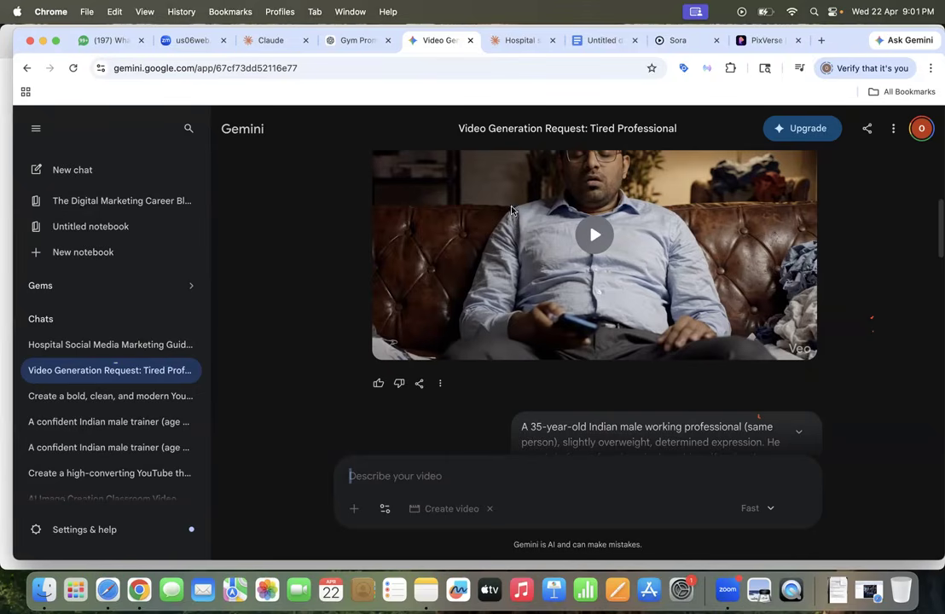
{"action": "scroll", "coordinate": [521, 256], "scroll_direction": "down", "scroll_amount": 8}
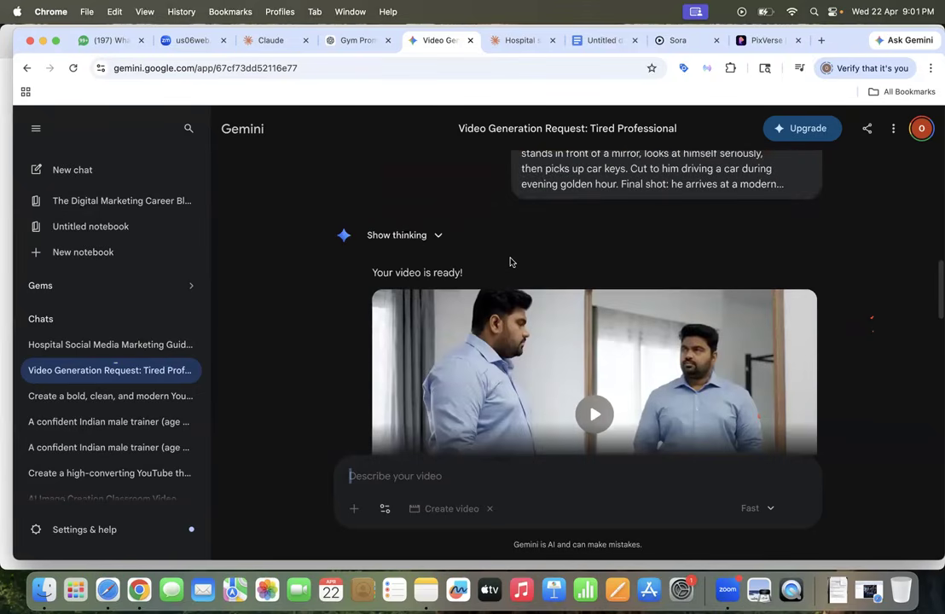
{"action": "scroll", "coordinate": [510, 262], "scroll_direction": "up", "scroll_amount": 6}
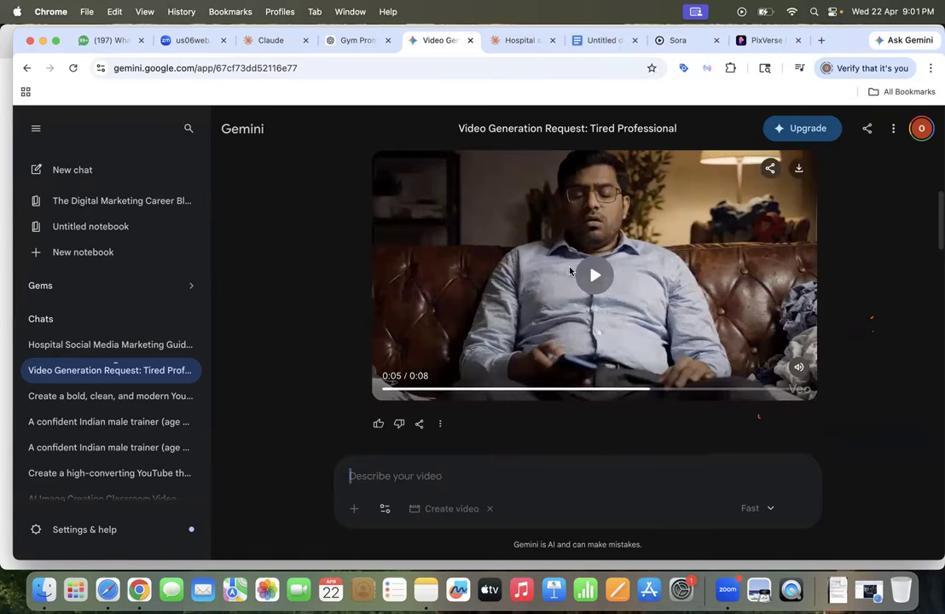
{"action": "scroll", "coordinate": [570, 271], "scroll_direction": "down", "scroll_amount": 5}
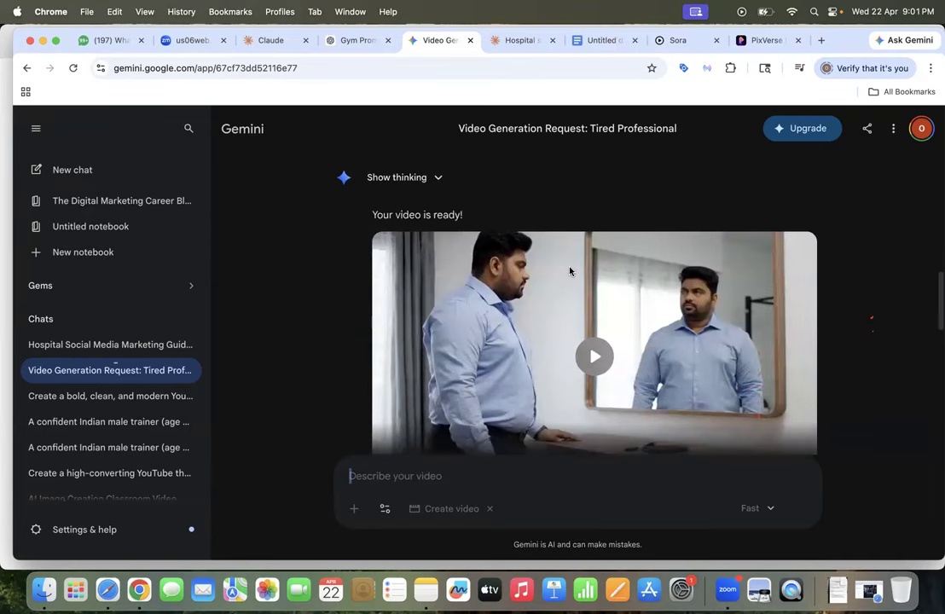
{"action": "scroll", "coordinate": [570, 271], "scroll_direction": "up", "scroll_amount": 6}
{"action": "scroll", "coordinate": [510, 303], "scroll_direction": "down", "scroll_amount": 1}
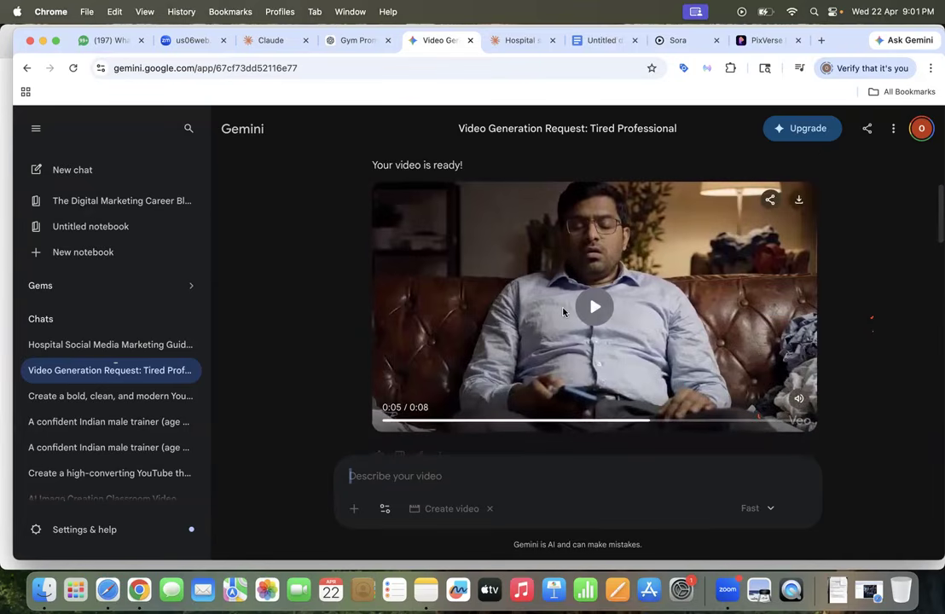
Step: Play the mirror scene video in the Gemini chat and view the gym workout video below it
{"action": "scroll", "coordinate": [563, 313], "scroll_direction": "down", "scroll_amount": 6}
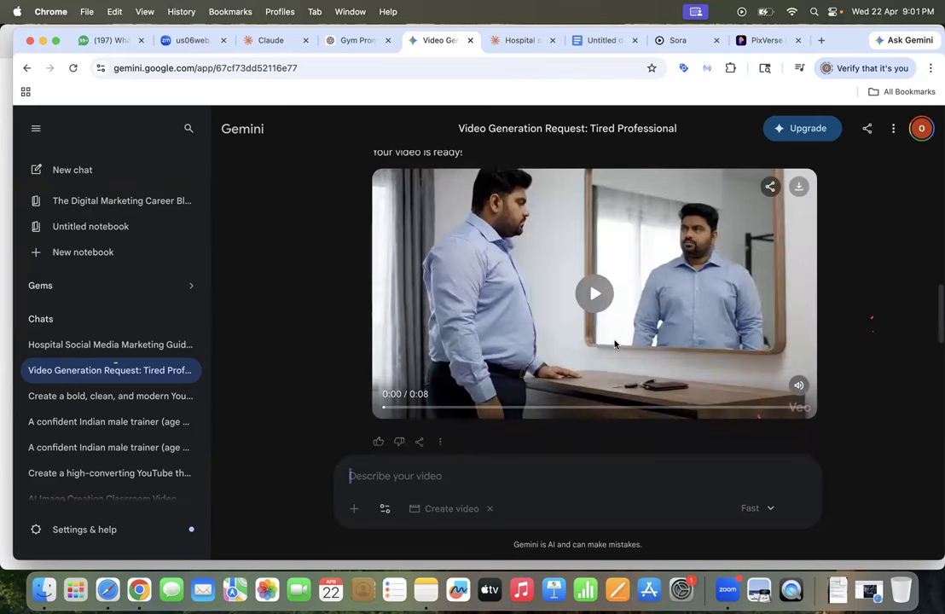
{"action": "left_click", "coordinate": [595, 293]}
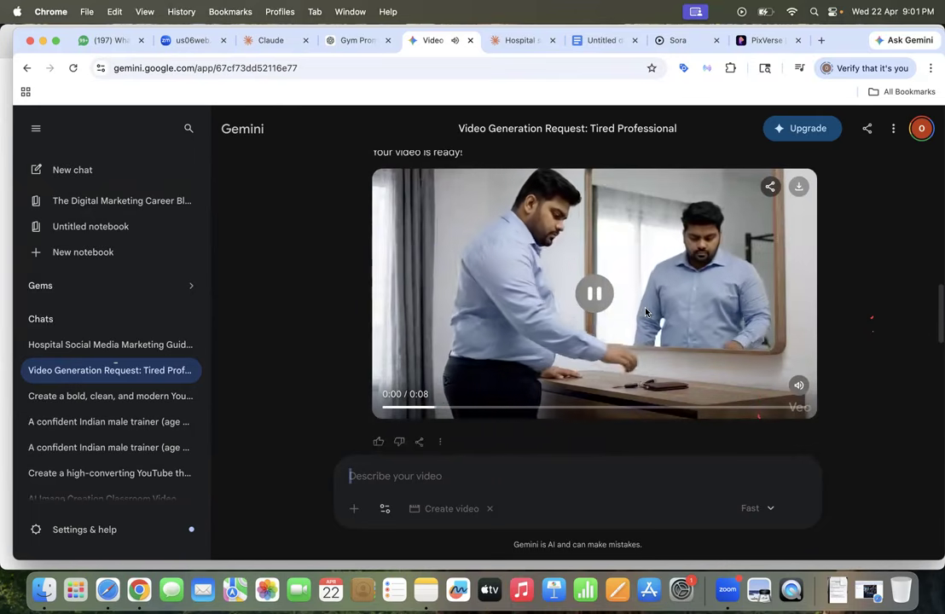
{"action": "left_click", "coordinate": [597, 299]}
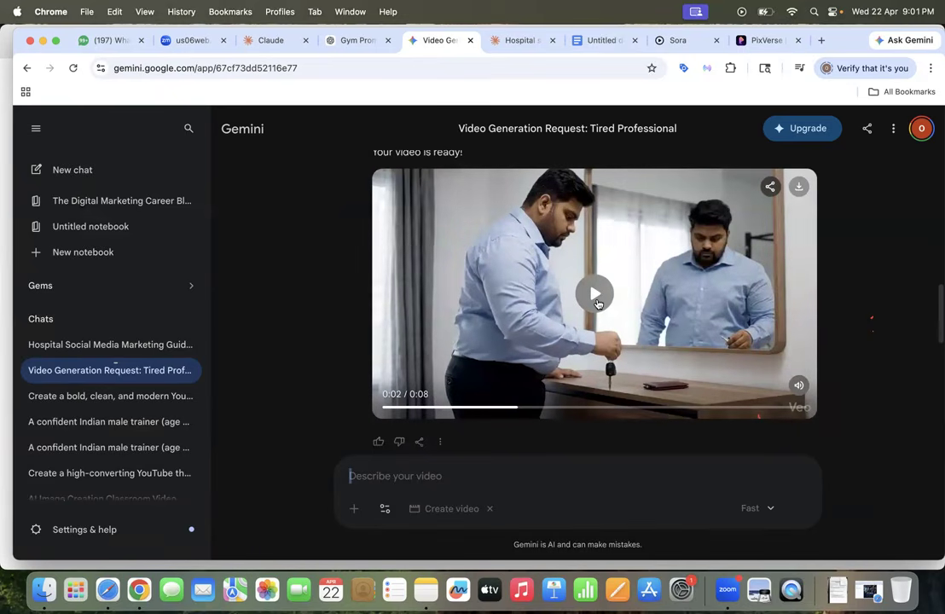
{"action": "left_click", "coordinate": [597, 297]}
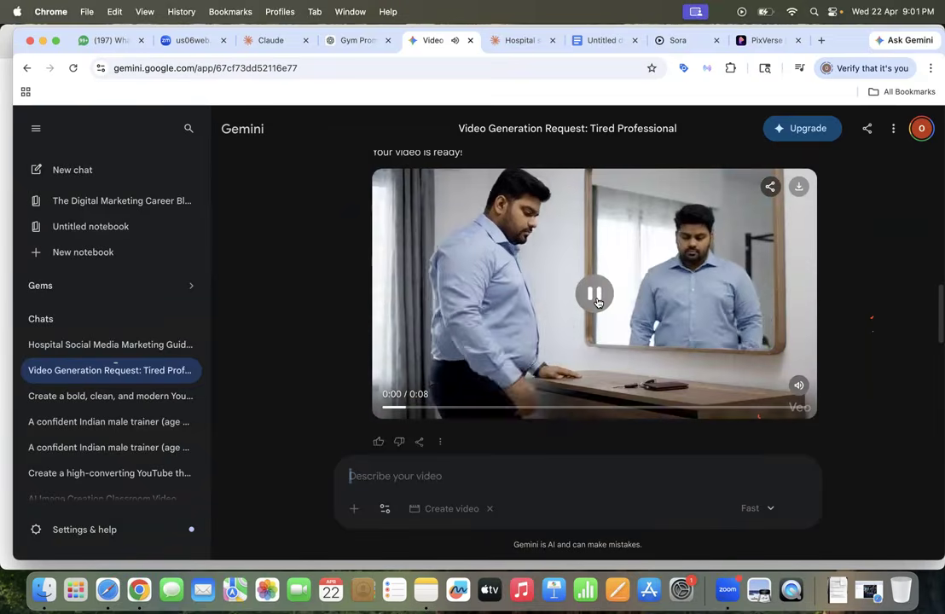
{"action": "scroll", "coordinate": [598, 302], "scroll_direction": "up", "scroll_amount": 3}
{"action": "scroll", "coordinate": [597, 302], "scroll_direction": "down", "scroll_amount": 3}
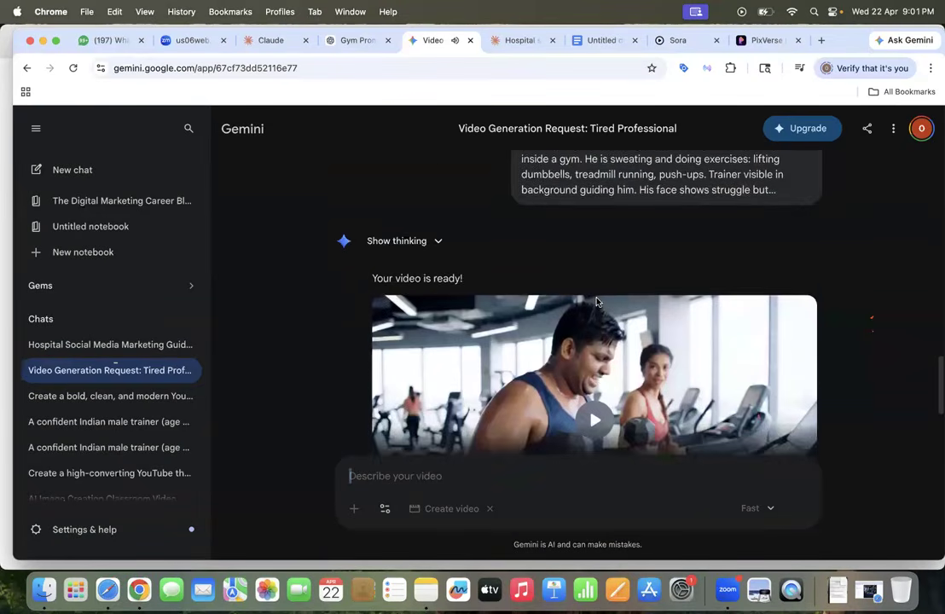
{"action": "scroll", "coordinate": [597, 302], "scroll_direction": "down", "scroll_amount": 2}
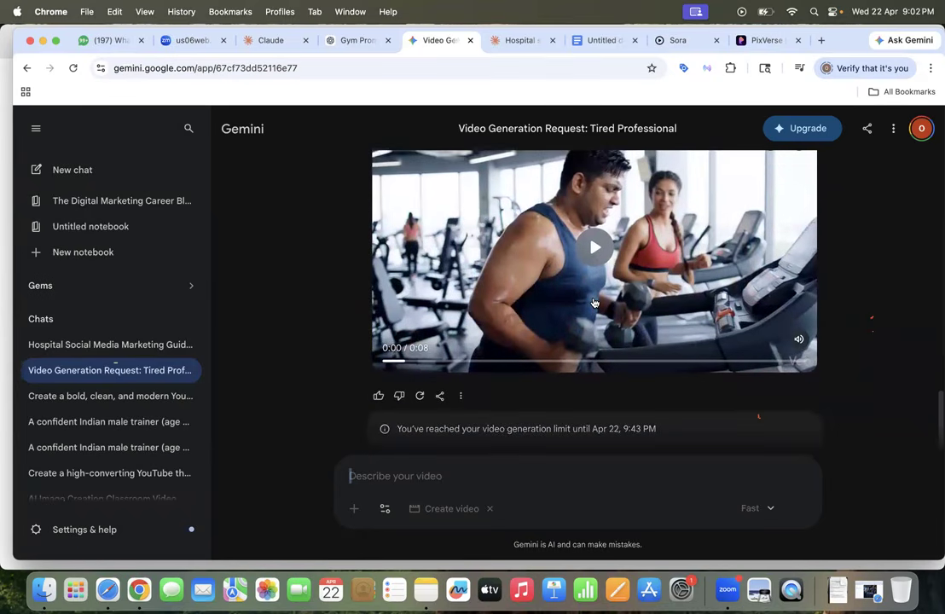
Step: Switch to Sora, view the newly generated Scene 1 videos, open the first variant on its own and close it
{"action": "left_click", "coordinate": [666, 40]}
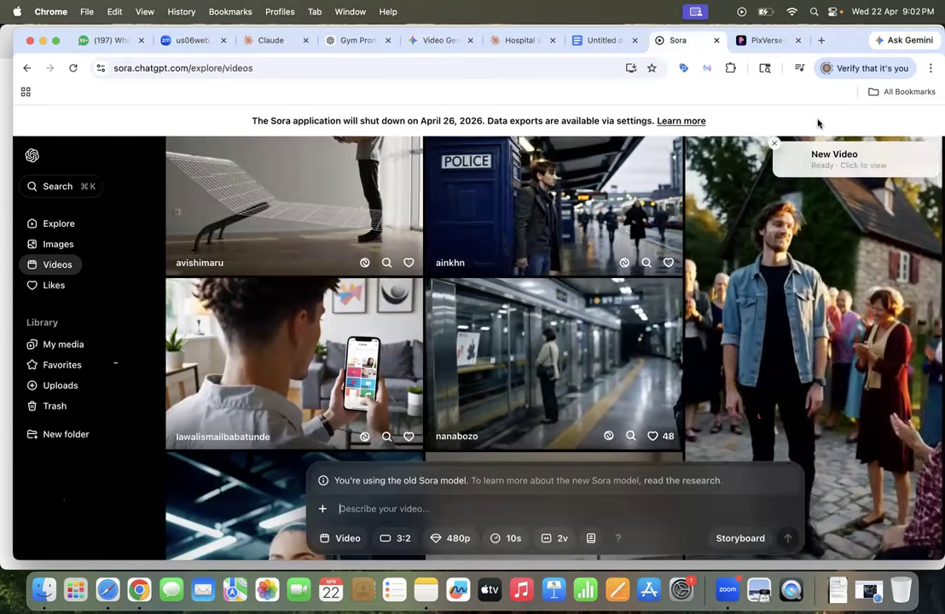
{"action": "left_click", "coordinate": [829, 164]}
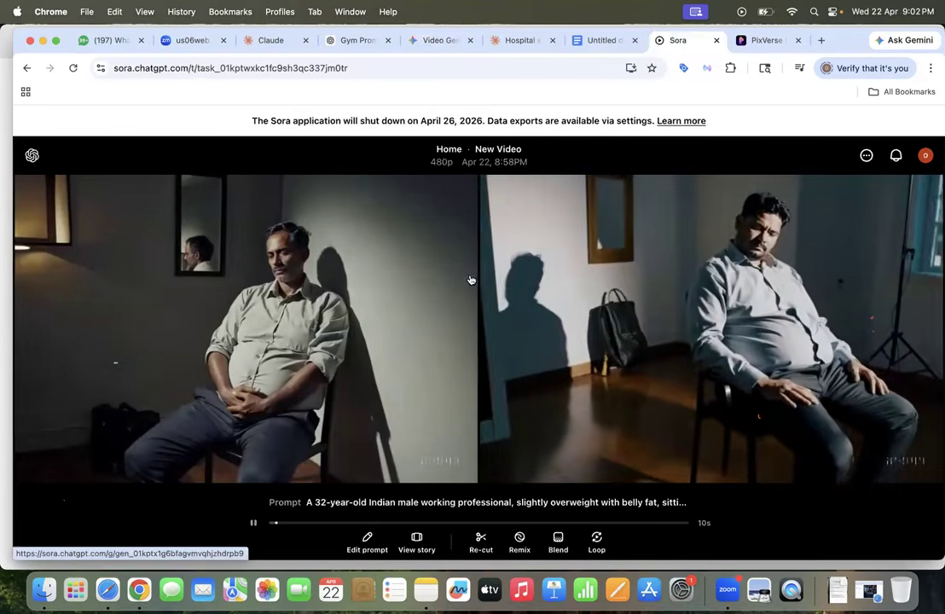
{"action": "left_click", "coordinate": [256, 370]}
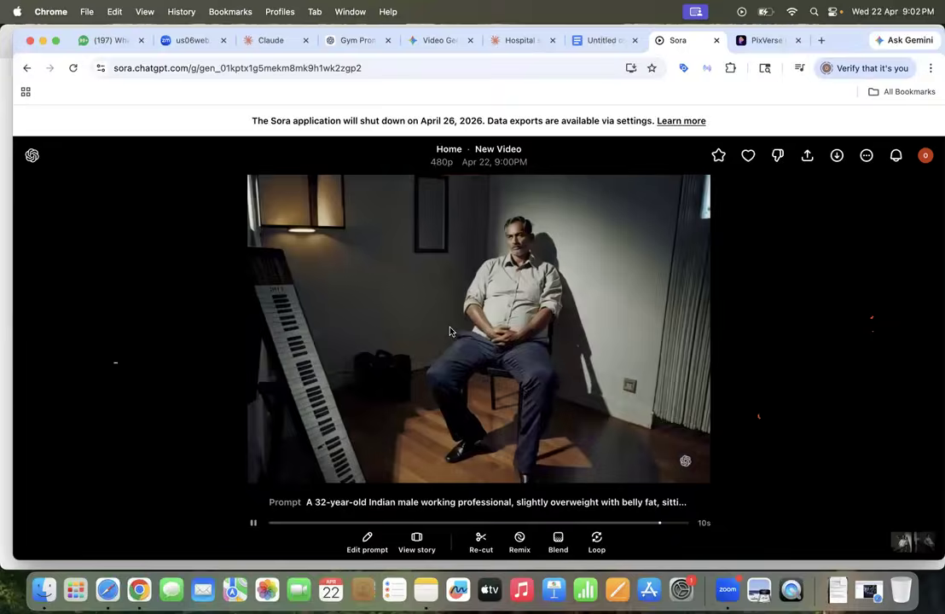
{"action": "left_click", "coordinate": [739, 272]}
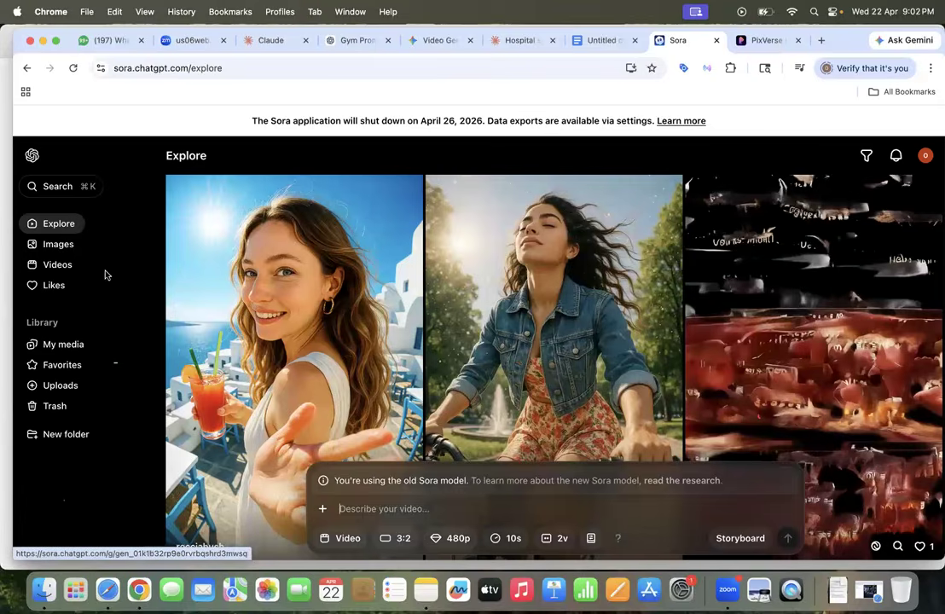
Step: Browse the sample videos in Sora's Videos feed
{"action": "left_click", "coordinate": [58, 265]}
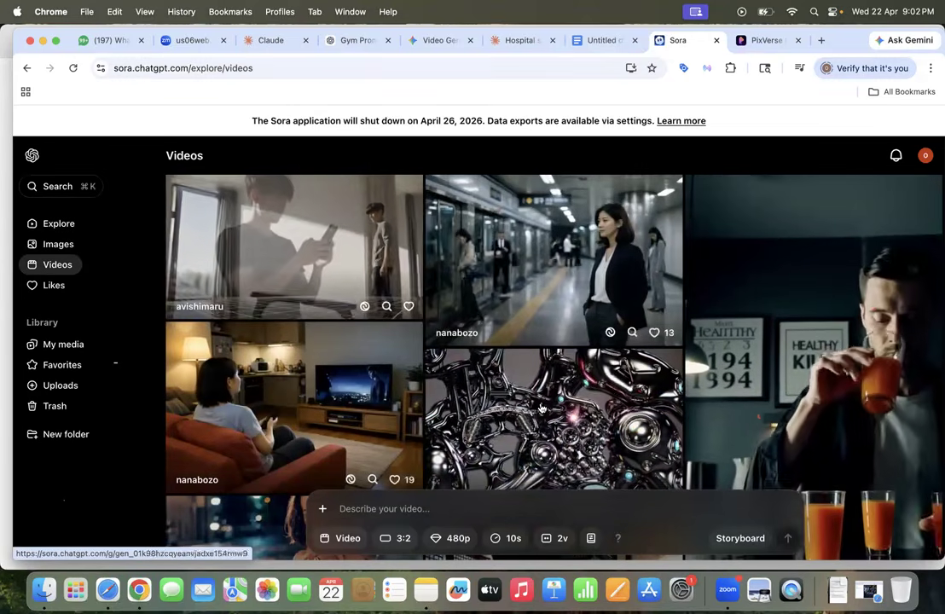
{"action": "scroll", "coordinate": [533, 290], "scroll_direction": "down", "scroll_amount": 5}
{"action": "scroll", "coordinate": [541, 409], "scroll_direction": "down", "scroll_amount": 12}
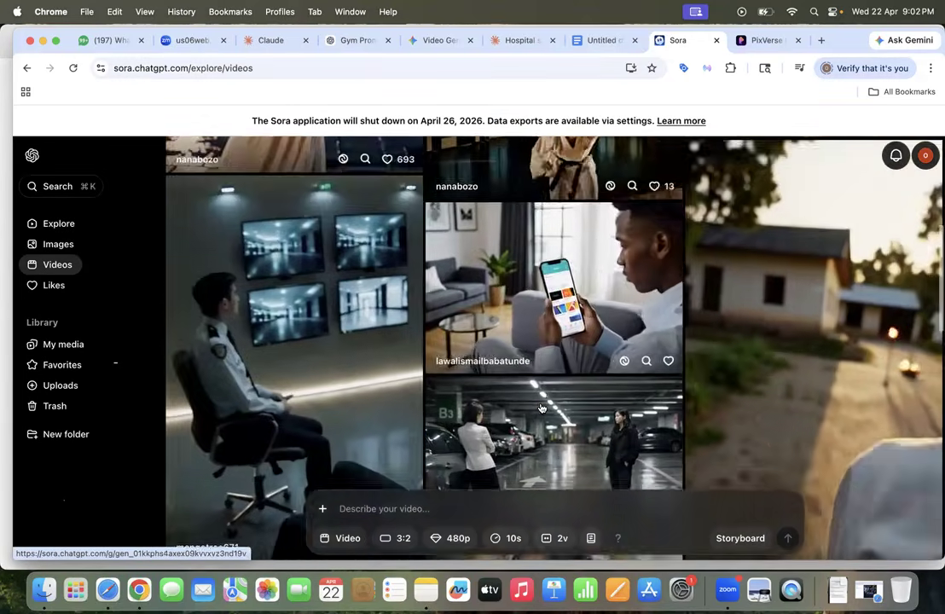
{"action": "scroll", "coordinate": [541, 409], "scroll_direction": "down", "scroll_amount": 2}
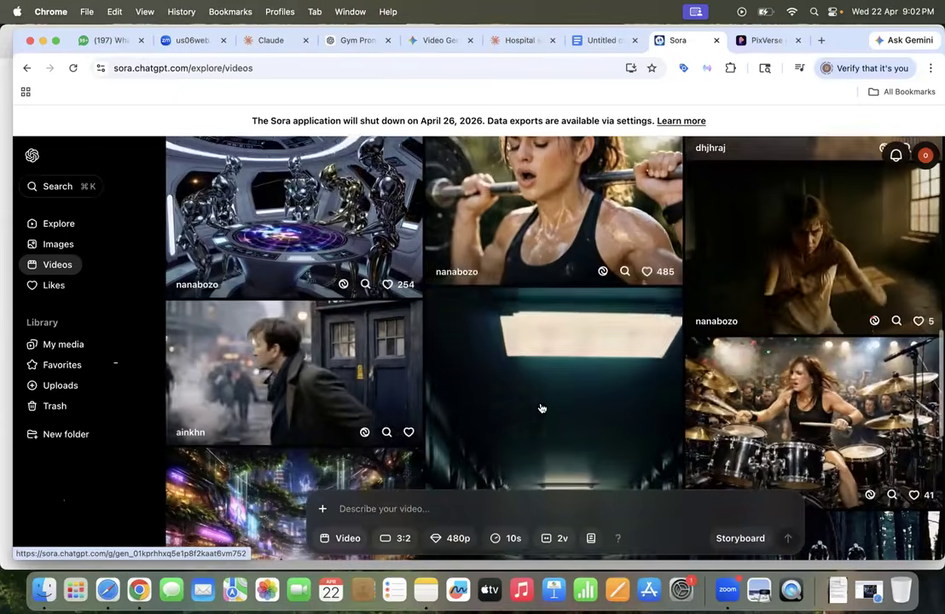
{"action": "scroll", "coordinate": [541, 409], "scroll_direction": "up", "scroll_amount": 14}
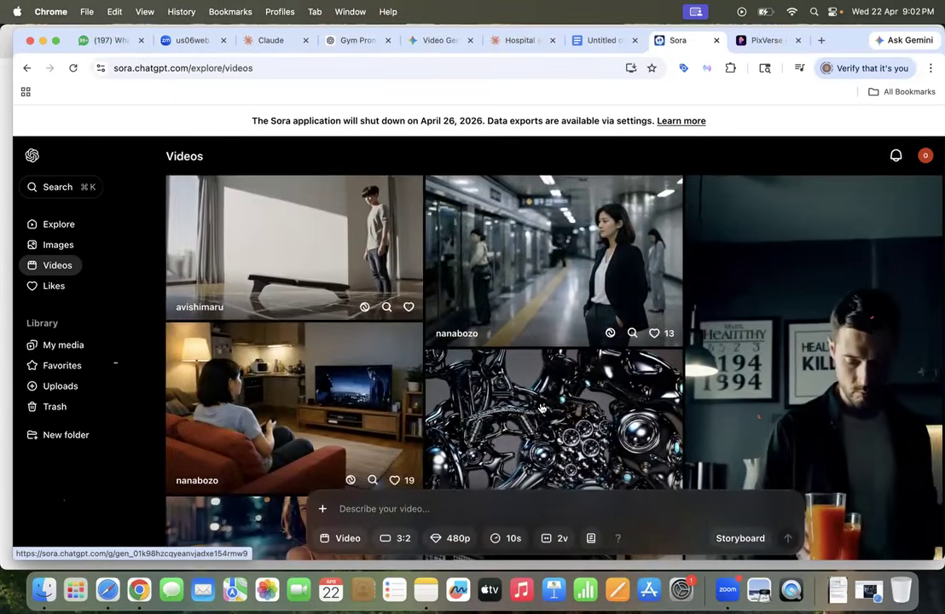
Step: Switch to PixVerse, play the newly generated Scene 1 video in full screen and return to the created videos
{"action": "left_click", "coordinate": [744, 49]}
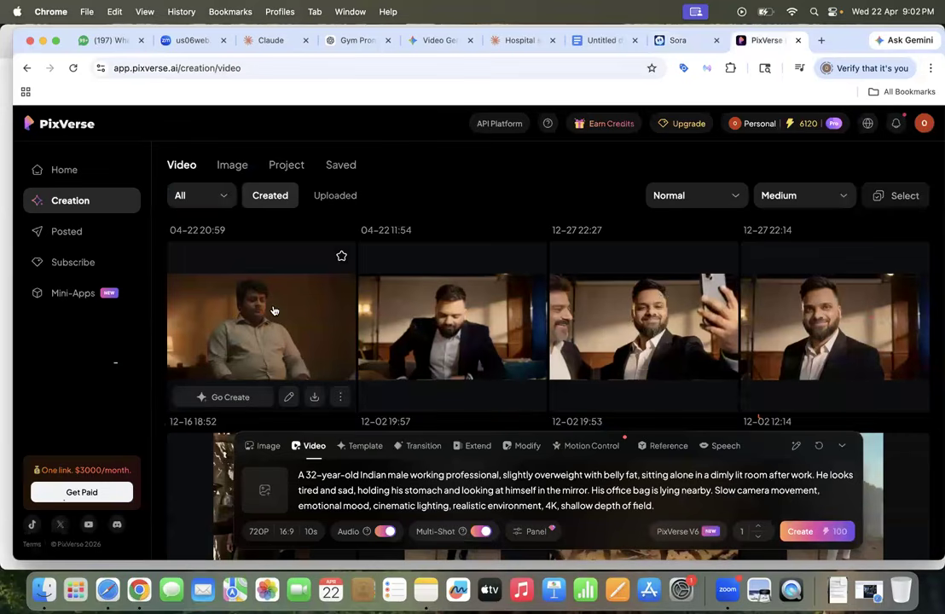
{"action": "left_click", "coordinate": [256, 336]}
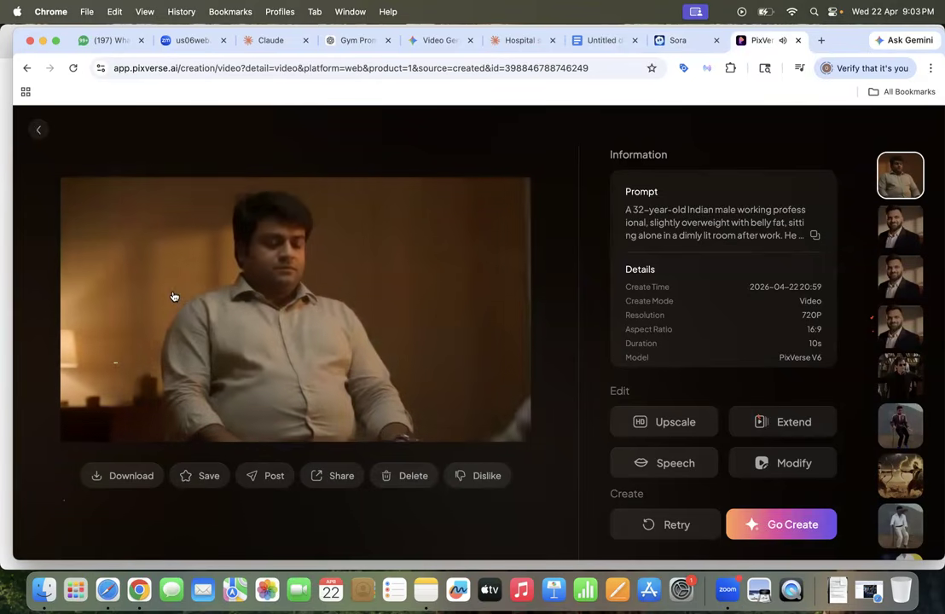
{"action": "left_click", "coordinate": [72, 432]}
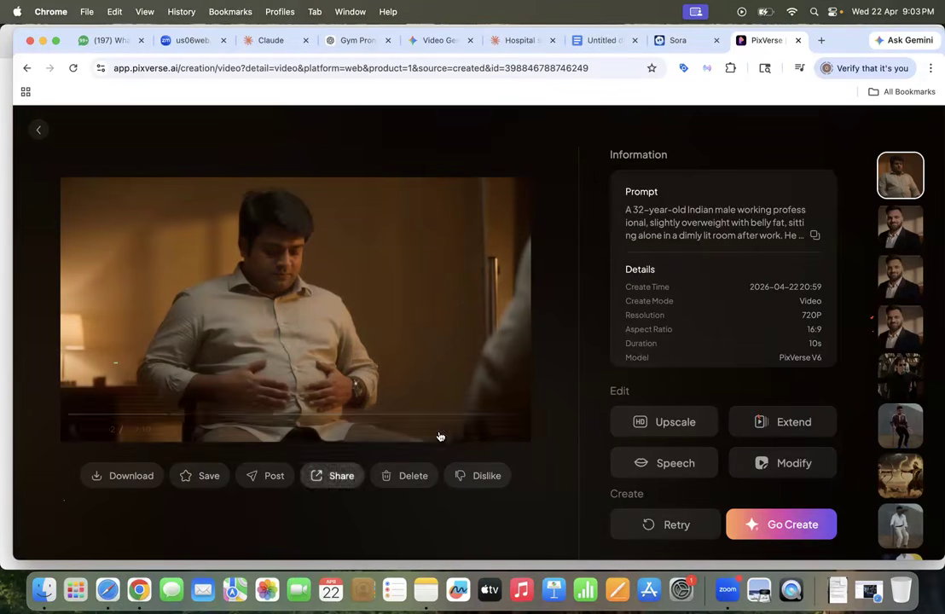
{"action": "left_click", "coordinate": [518, 431]}
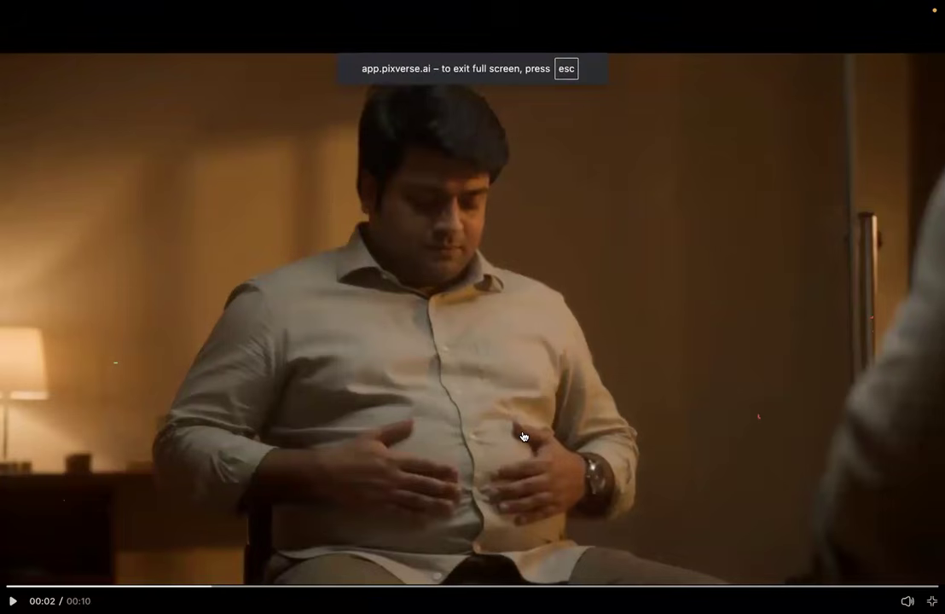
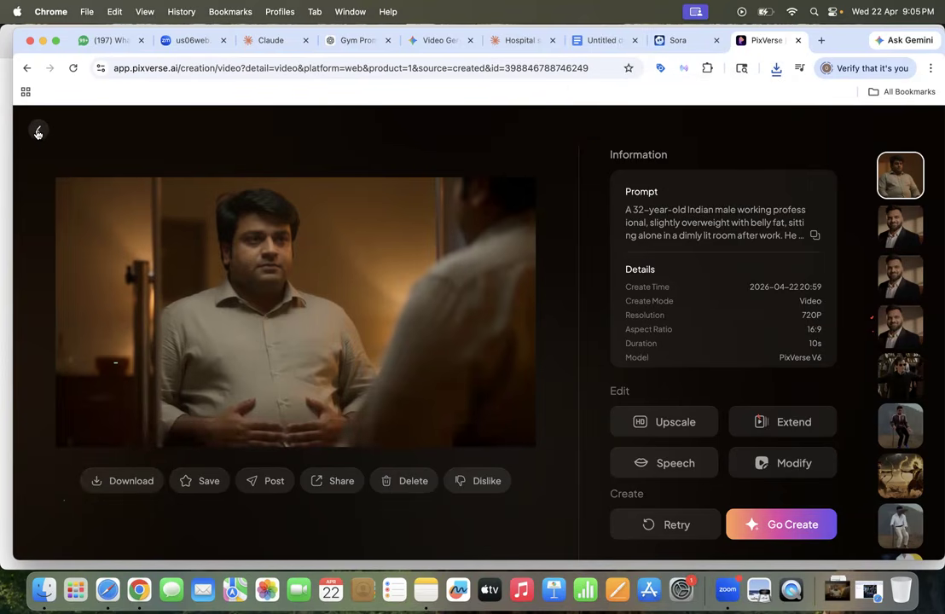
{"action": "left_click", "coordinate": [38, 132]}
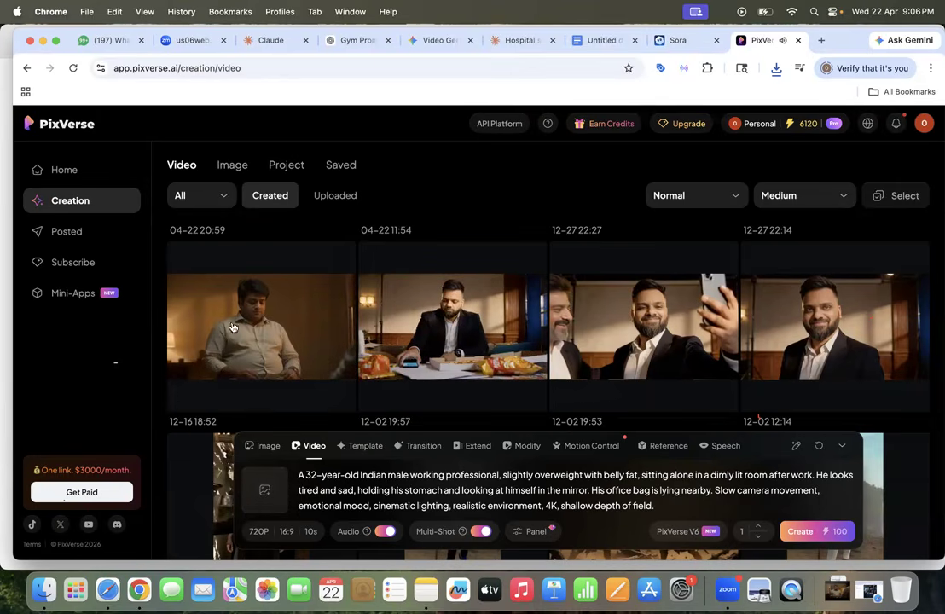
Step: Play the created video dated 04-22 11:54 of the suited man at the food-covered table and return to the creations
{"action": "left_click", "coordinate": [460, 310]}
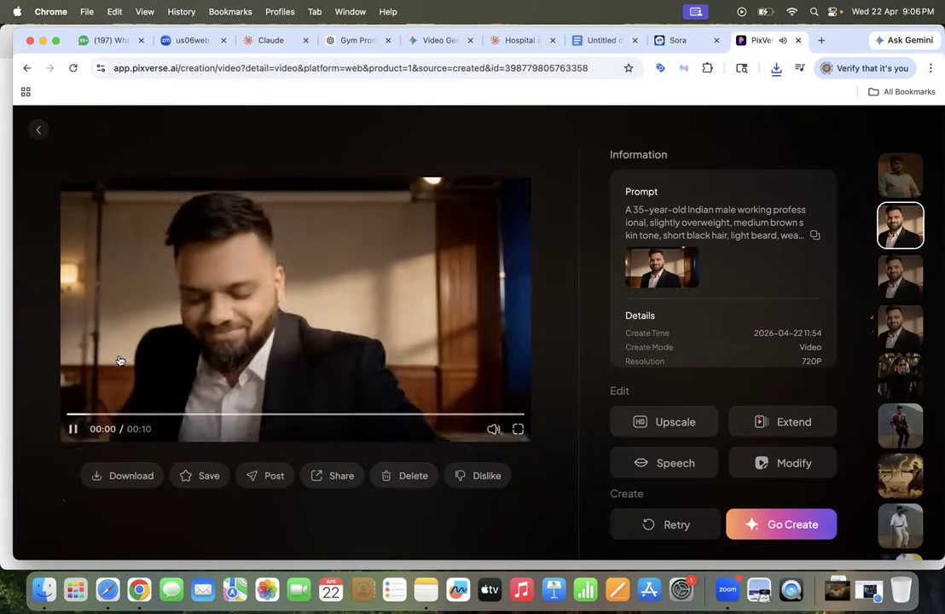
{"action": "left_click", "coordinate": [73, 431]}
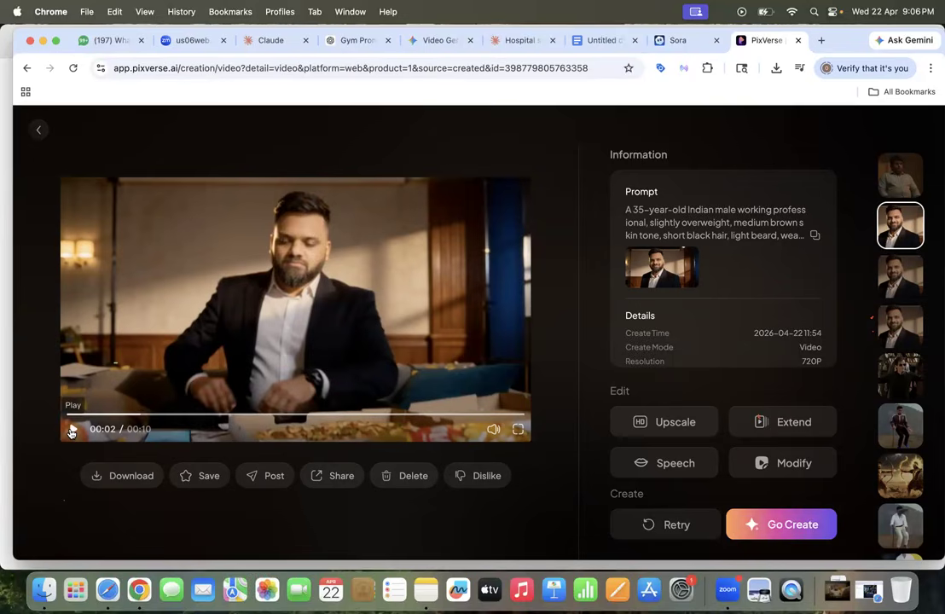
{"action": "left_click", "coordinate": [73, 431]}
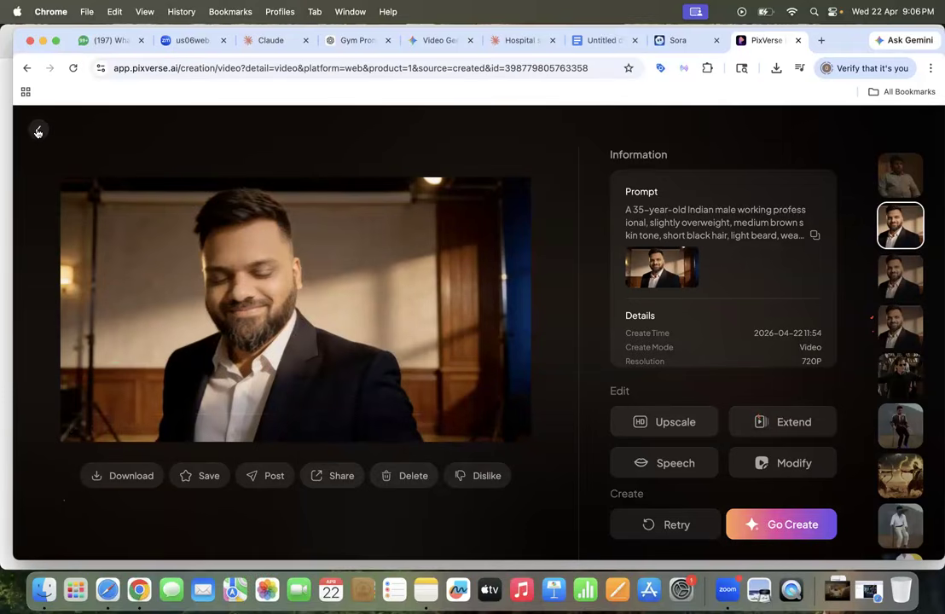
{"action": "left_click", "coordinate": [37, 132]}
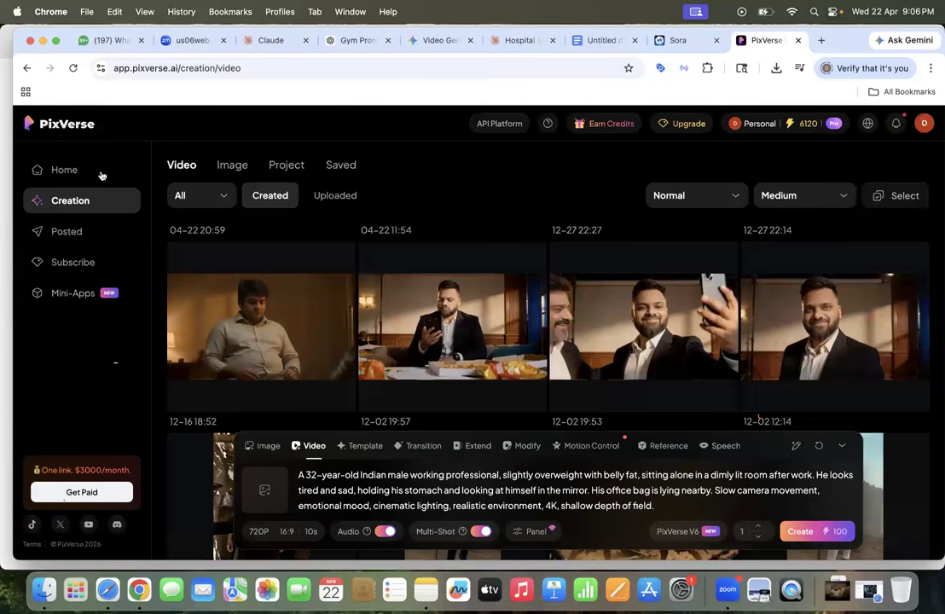
{"action": "mouse_move", "coordinate": [438, 296]}
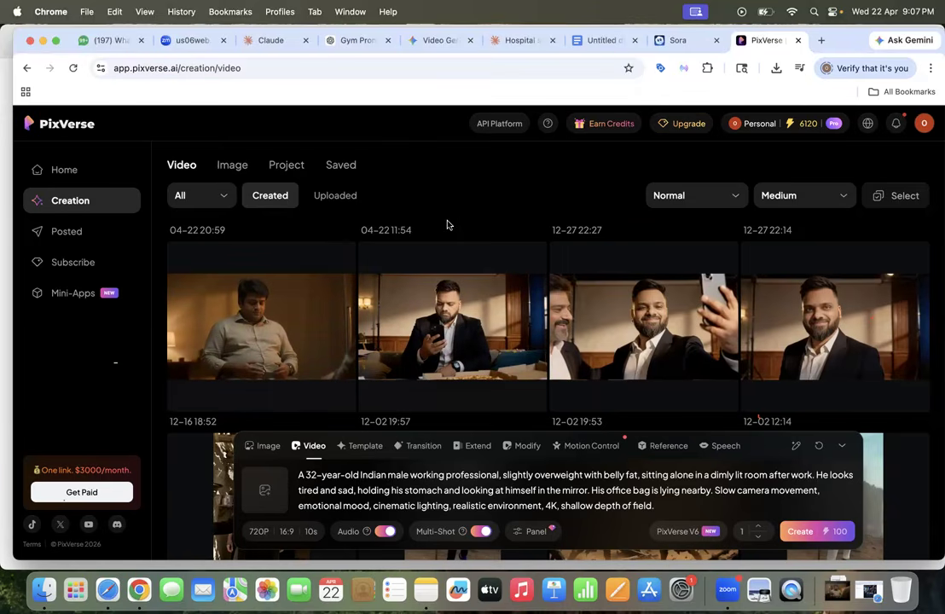
Step: Switch to Sora's My media, open the second variant of the 8:58pm Scene 1 video and close it
{"action": "left_click", "coordinate": [664, 40]}
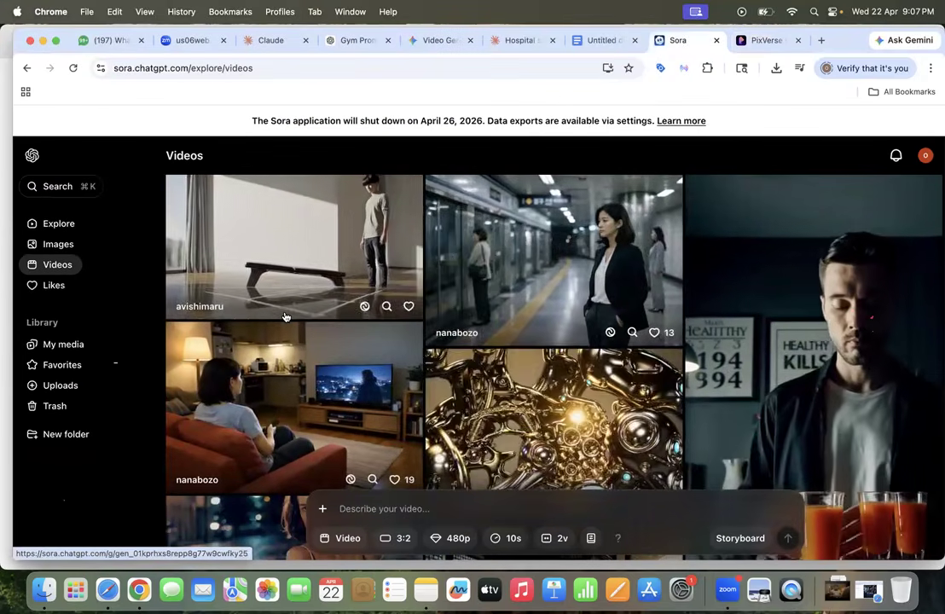
{"action": "left_click", "coordinate": [64, 344]}
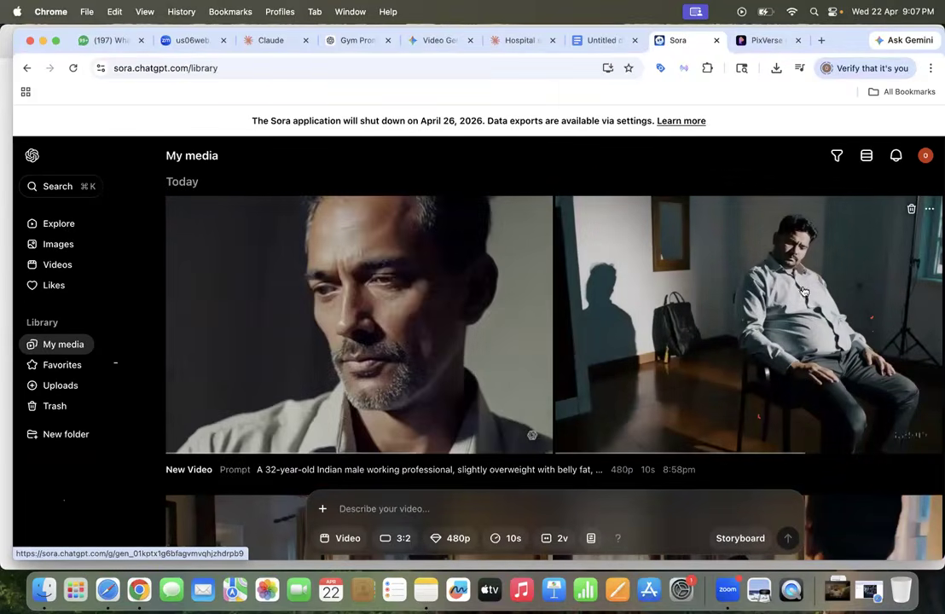
{"action": "left_click", "coordinate": [803, 292]}
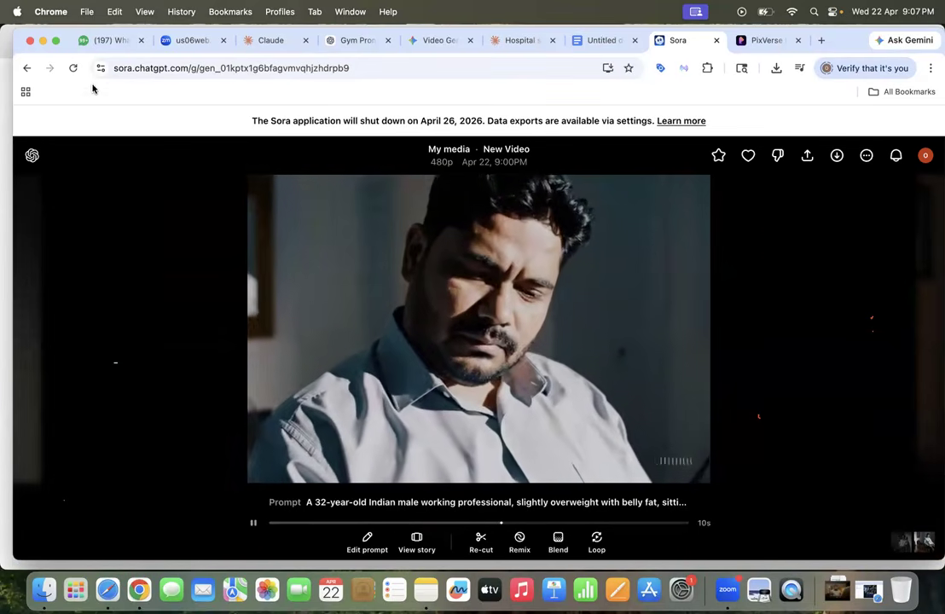
{"action": "left_click", "coordinate": [26, 67]}
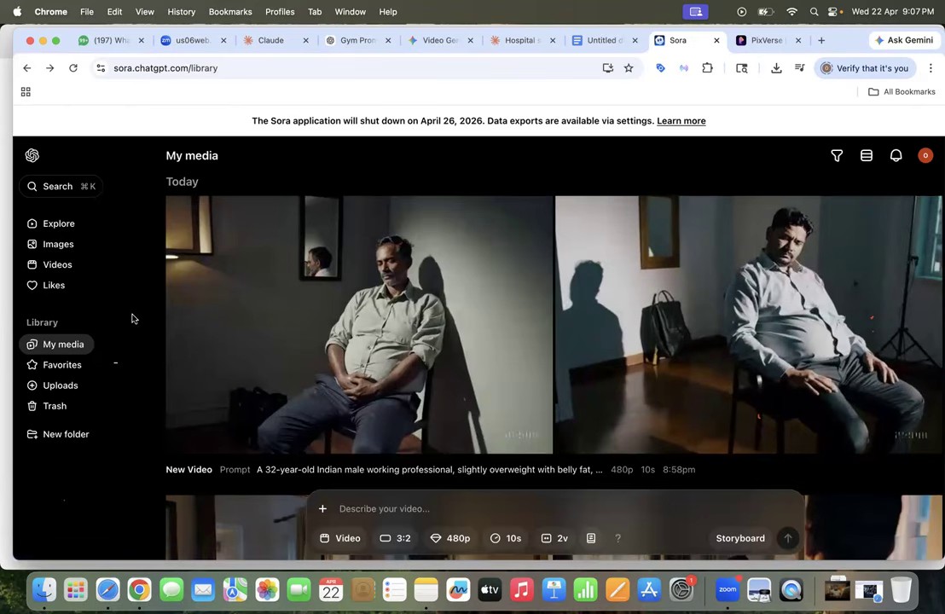
Step: Play the first variant of the 11:44am mirror scene video in Sora's My media and return to the library
{"action": "scroll", "coordinate": [132, 318], "scroll_direction": "down", "scroll_amount": 5}
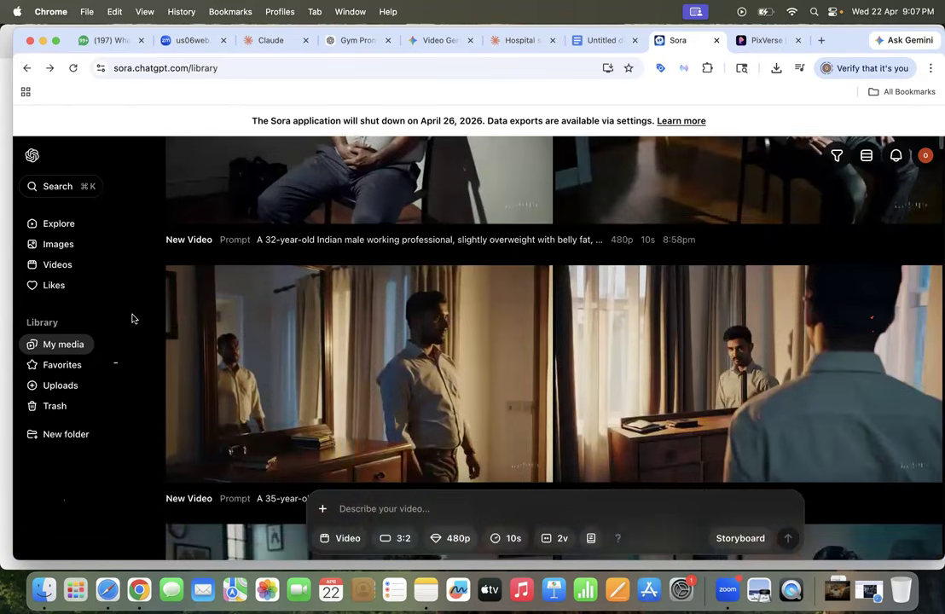
{"action": "scroll", "coordinate": [133, 318], "scroll_direction": "down", "scroll_amount": 1}
{"action": "left_click", "coordinate": [404, 329]}
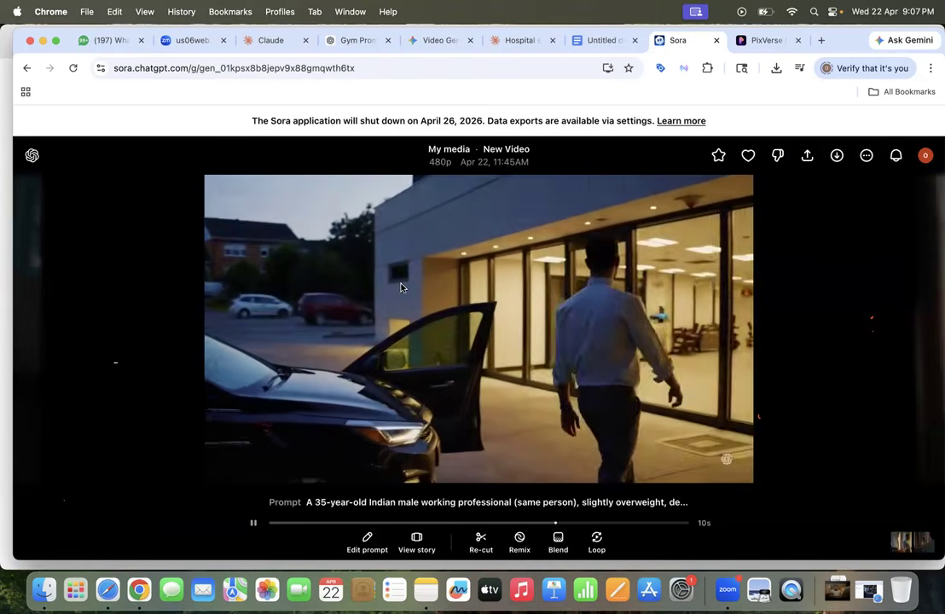
{"action": "left_click", "coordinate": [26, 72]}
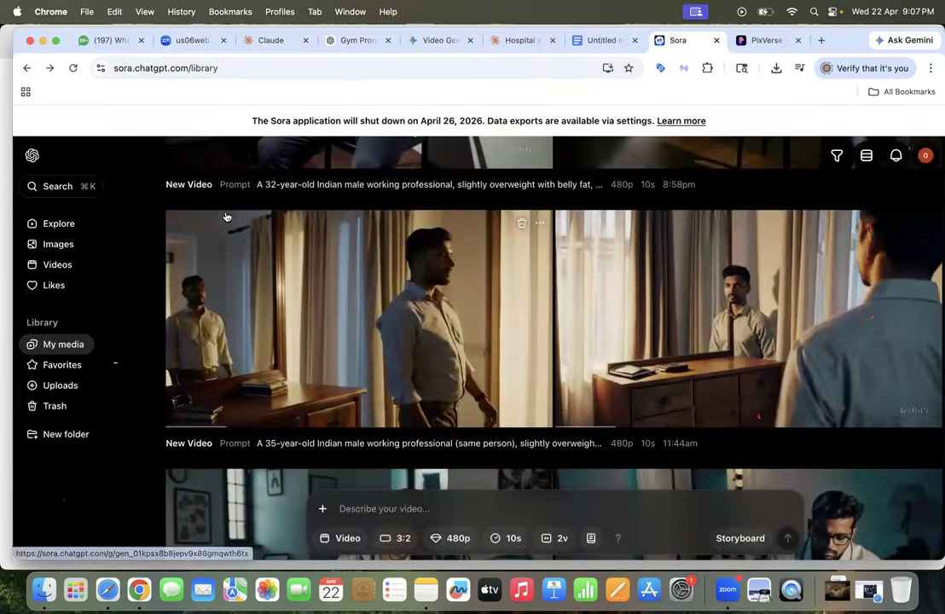
Step: Play the first variant of the 11:41am video of the man with pizza and phone, and browse older media
{"action": "scroll", "coordinate": [180, 277], "scroll_direction": "down", "scroll_amount": 3}
{"action": "scroll", "coordinate": [180, 277], "scroll_direction": "down", "scroll_amount": 3}
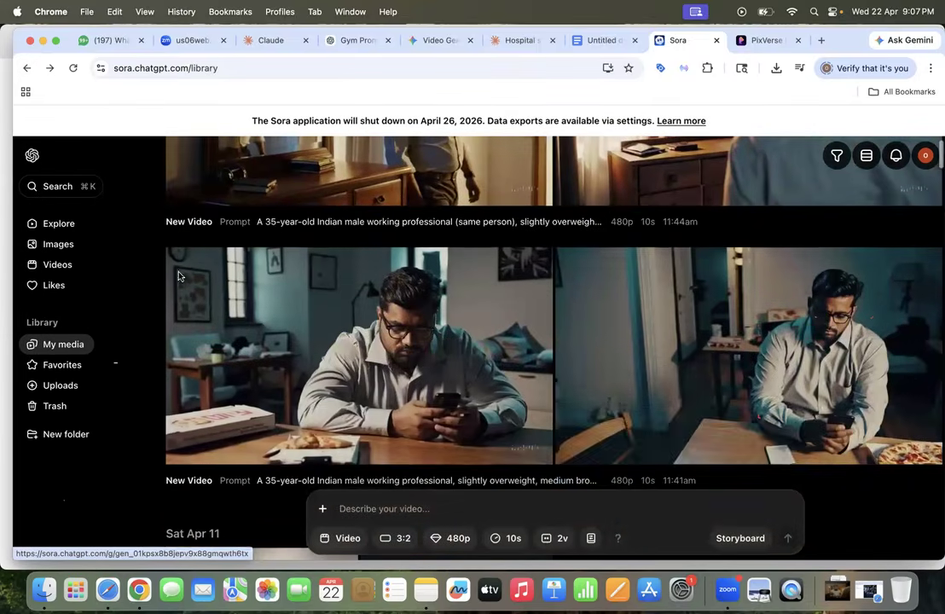
{"action": "left_click", "coordinate": [410, 353]}
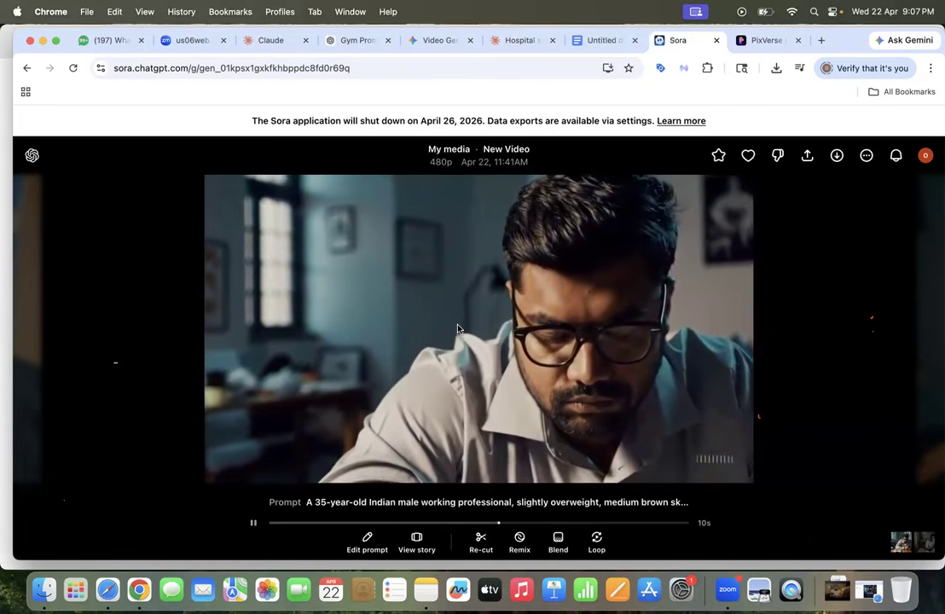
{"action": "left_click", "coordinate": [26, 68]}
{"action": "scroll", "coordinate": [271, 352], "scroll_direction": "down", "scroll_amount": 10}
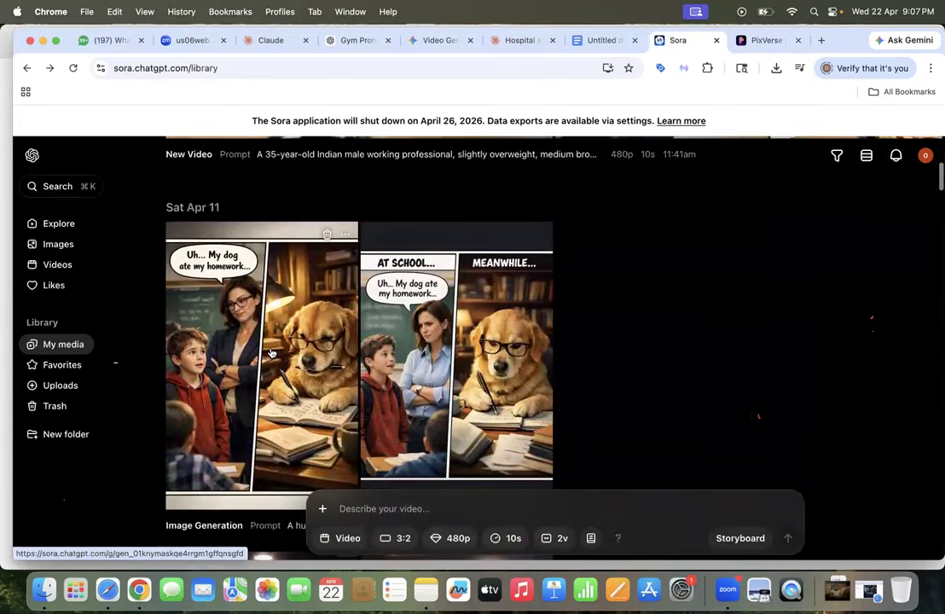
{"action": "scroll", "coordinate": [271, 352], "scroll_direction": "up", "scroll_amount": 10}
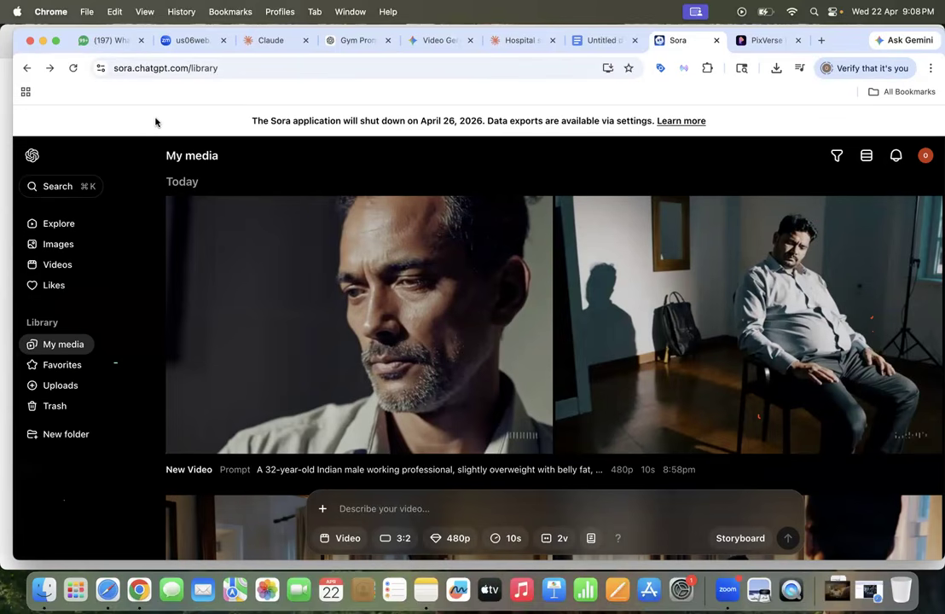
Step: Switch to the Google Docs document and review its list of video generation tools
{"action": "left_click", "coordinate": [597, 40]}
{"action": "scroll", "coordinate": [662, 416], "scroll_direction": "down", "scroll_amount": 5}
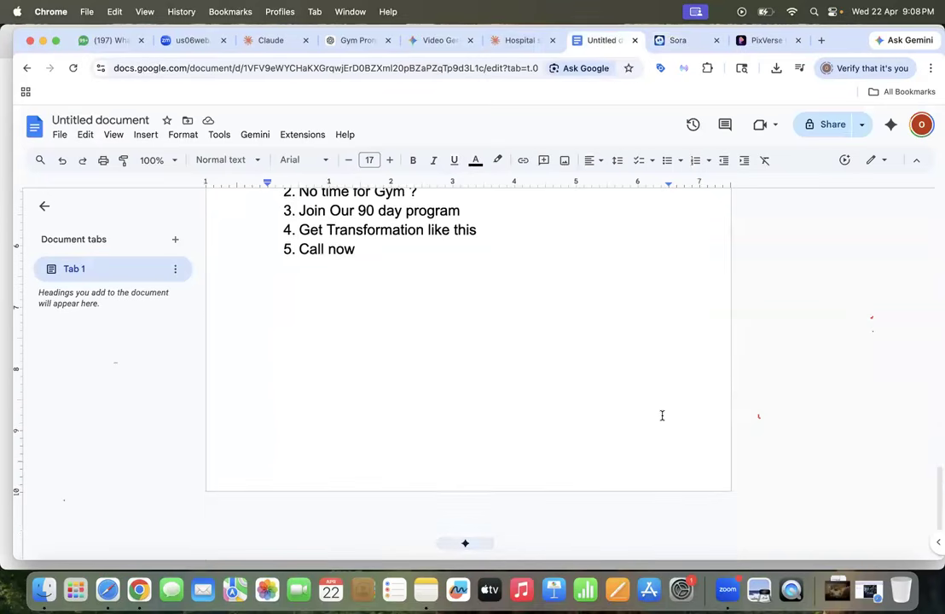
{"action": "scroll", "coordinate": [662, 416], "scroll_direction": "up", "scroll_amount": 10}
{"action": "scroll", "coordinate": [662, 416], "scroll_direction": "up", "scroll_amount": 6}
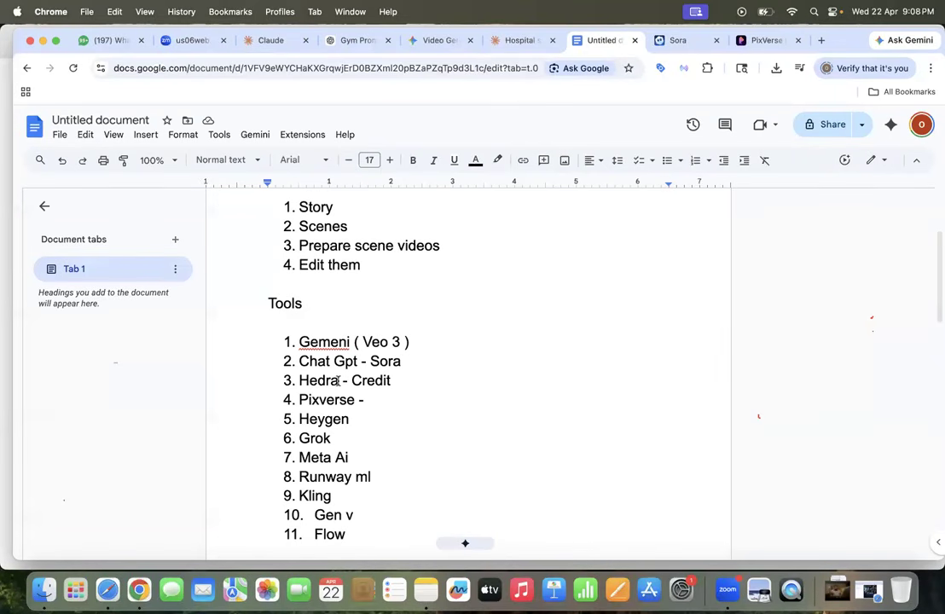
Step: Copy the "SCENE 2 – PROBLEM AMPLIFICATION (Voice + Questions)" prompt from the gym promo chat in ChatGPT
{"action": "left_click", "coordinate": [346, 43]}
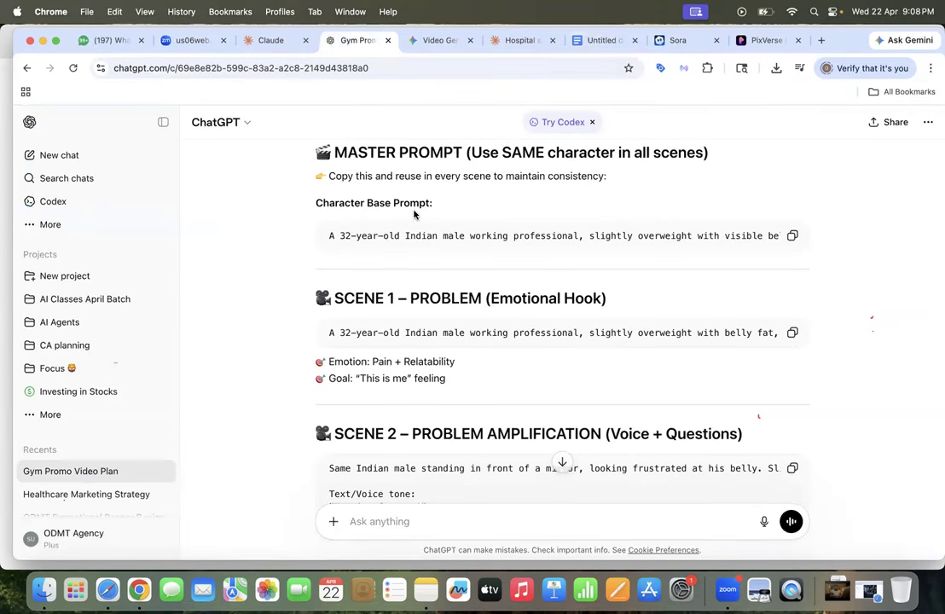
{"action": "scroll", "coordinate": [401, 330], "scroll_direction": "down", "scroll_amount": 3}
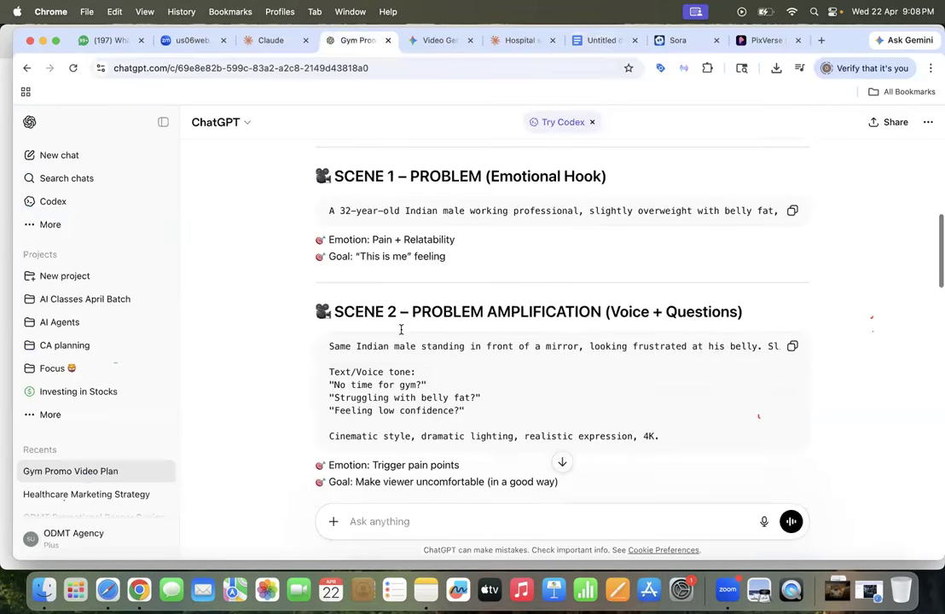
{"action": "left_click", "coordinate": [792, 347]}
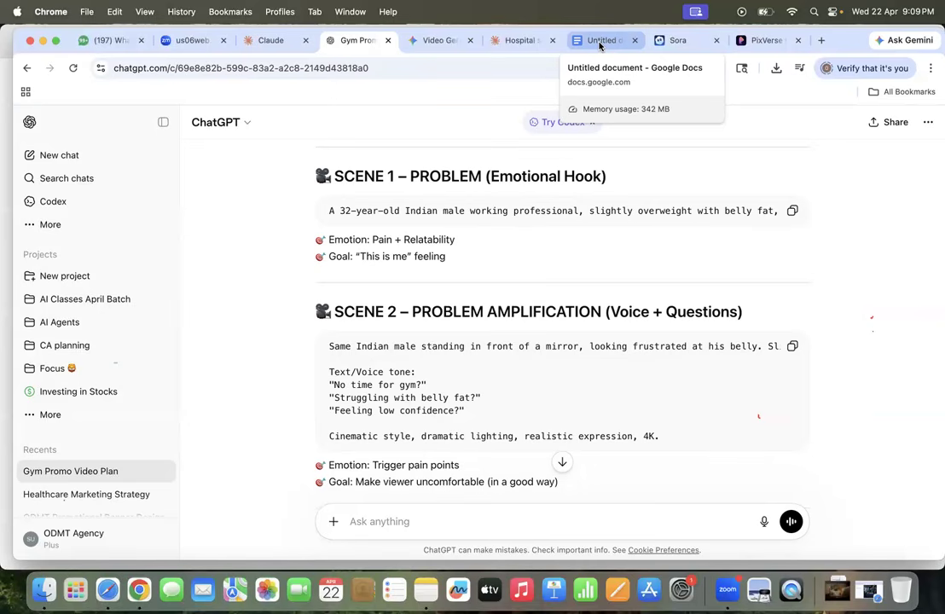
Step: Paste the copied Scene 2 prompt beneath item 2, "No time for Gym ?", in the Google Docs document
{"action": "left_click", "coordinate": [600, 46]}
{"action": "scroll", "coordinate": [478, 315], "scroll_direction": "down", "scroll_amount": 10}
{"action": "scroll", "coordinate": [478, 315], "scroll_direction": "down", "scroll_amount": 6}
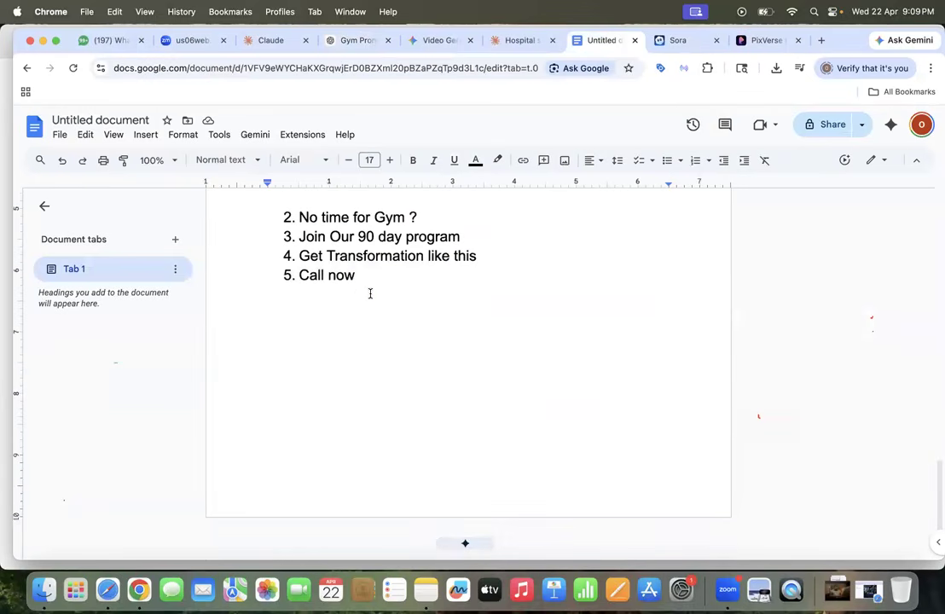
{"action": "scroll", "coordinate": [370, 293], "scroll_direction": "up", "scroll_amount": 8}
{"action": "scroll", "coordinate": [370, 293], "scroll_direction": "down", "scroll_amount": 5}
{"action": "scroll", "coordinate": [370, 293], "scroll_direction": "down", "scroll_amount": 2}
{"action": "left_click", "coordinate": [439, 342]}
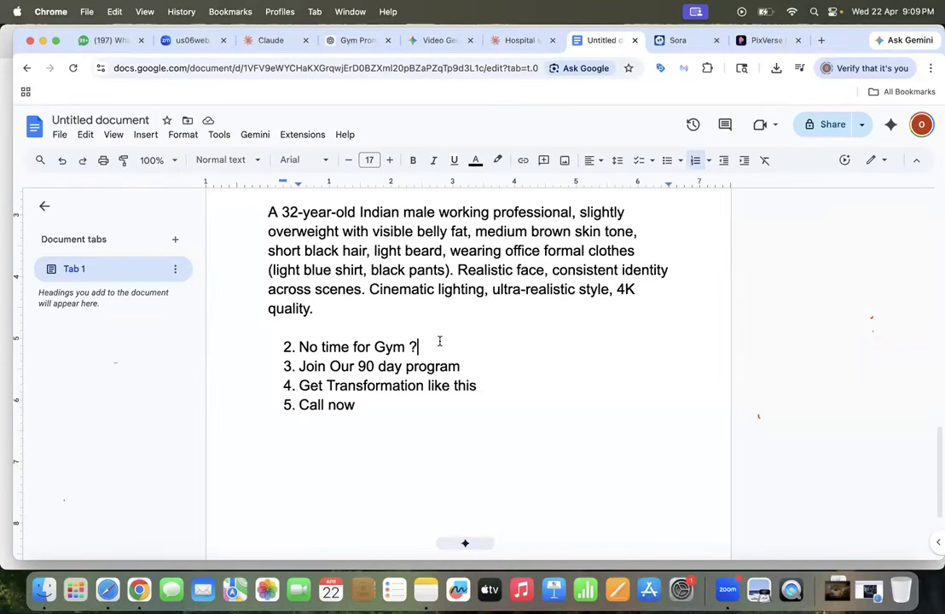
{"action": "key", "text": "Return"}
{"action": "key", "text": "Return"}
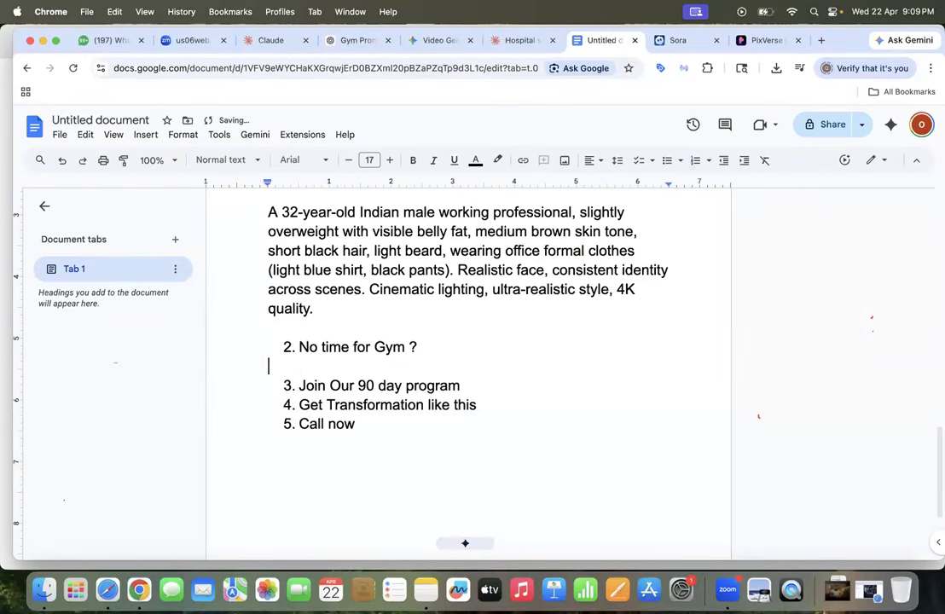
{"action": "key", "text": "Return"}
{"action": "key", "text": "super+v"}
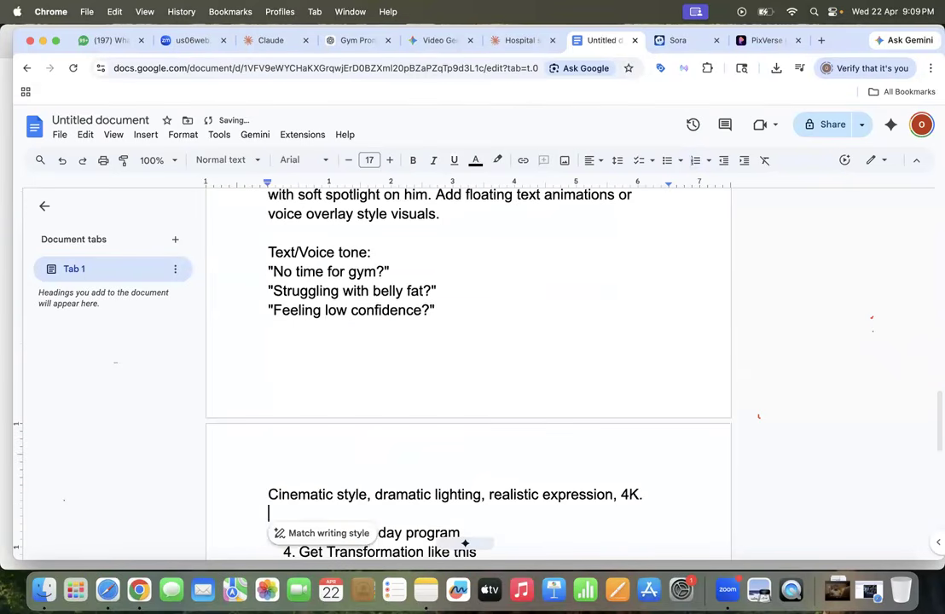
Step: Review the Scene 2 prompt and the two Scene 1 prompts above it in the document
{"action": "scroll", "coordinate": [579, 313], "scroll_direction": "up", "scroll_amount": 2}
{"action": "scroll", "coordinate": [579, 312], "scroll_direction": "up", "scroll_amount": 4}
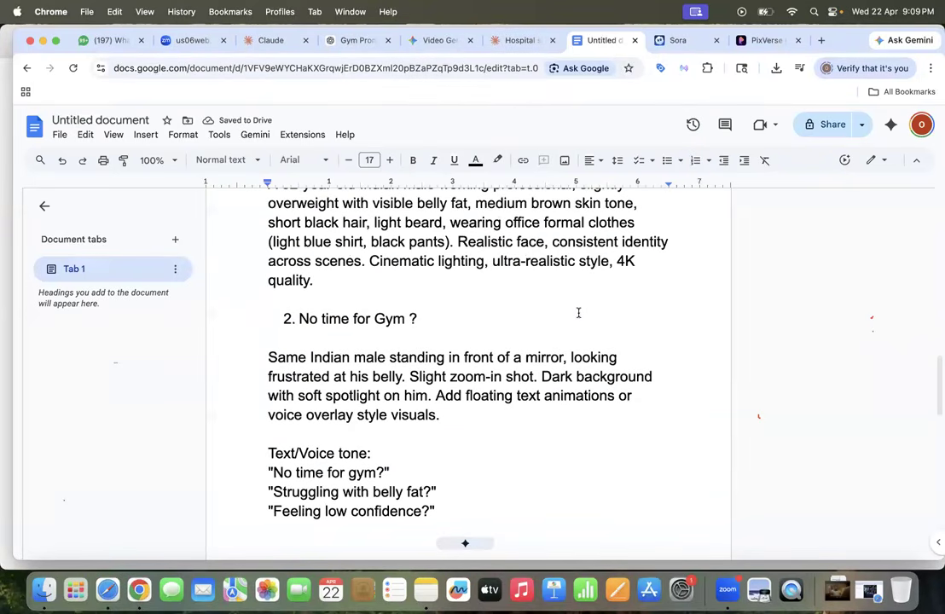
{"action": "scroll", "coordinate": [579, 312], "scroll_direction": "down", "scroll_amount": 2}
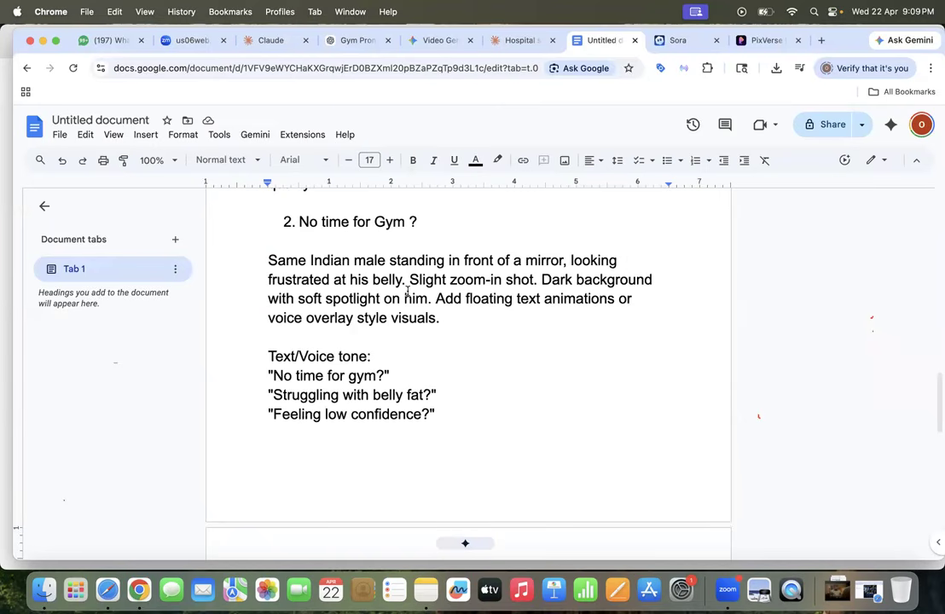
{"action": "scroll", "coordinate": [408, 290], "scroll_direction": "up", "scroll_amount": 3}
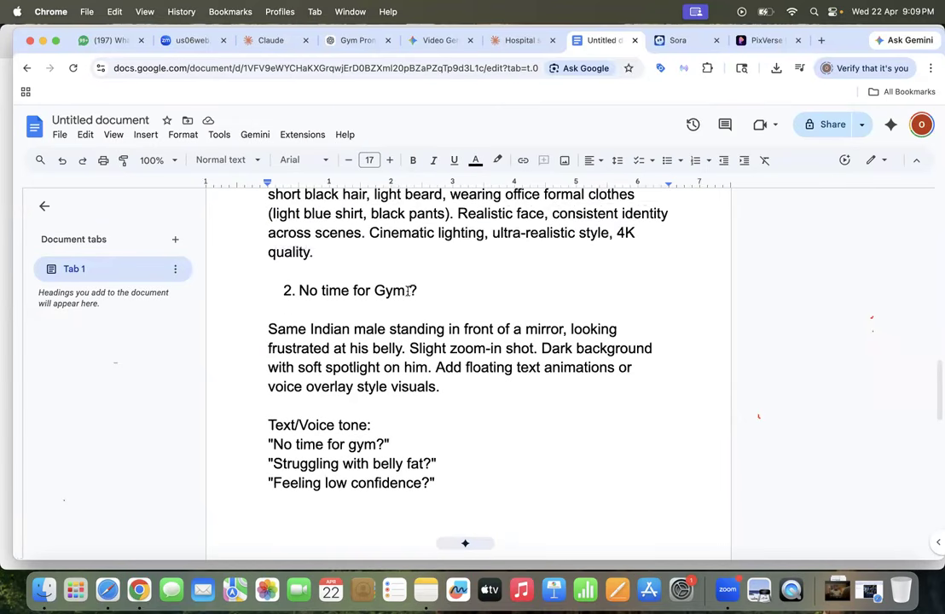
{"action": "scroll", "coordinate": [425, 225], "scroll_direction": "up", "scroll_amount": 10}
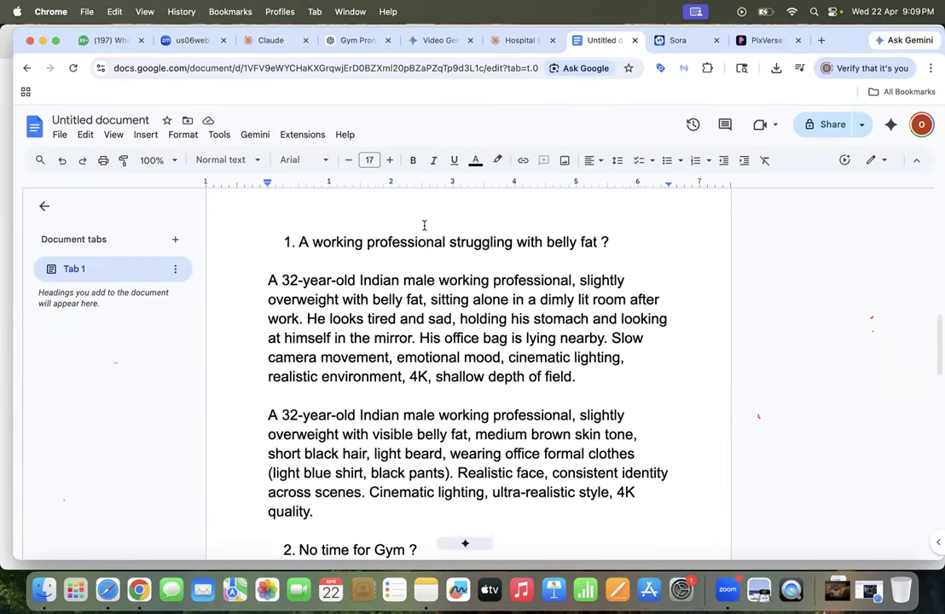
Step: Copy the detailed character description above item 2 and paste it in front of the Scene 2 prompt beneath "No time for Gym ?"
{"action": "scroll", "coordinate": [424, 224], "scroll_direction": "down", "scroll_amount": 4}
{"action": "left_click", "coordinate": [330, 416]}
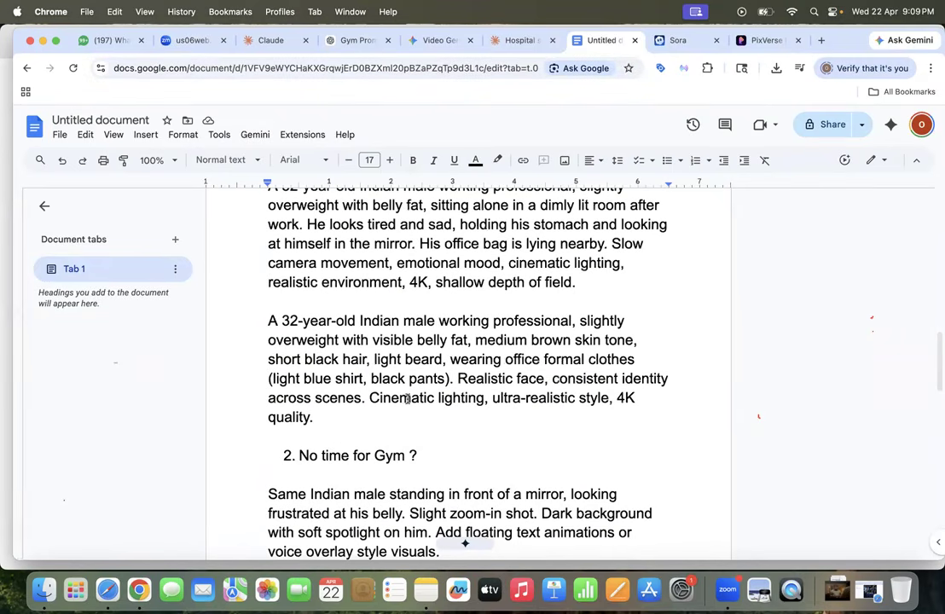
{"action": "left_click_drag", "start_coordinate": [324, 417], "coordinate": [271, 322]}
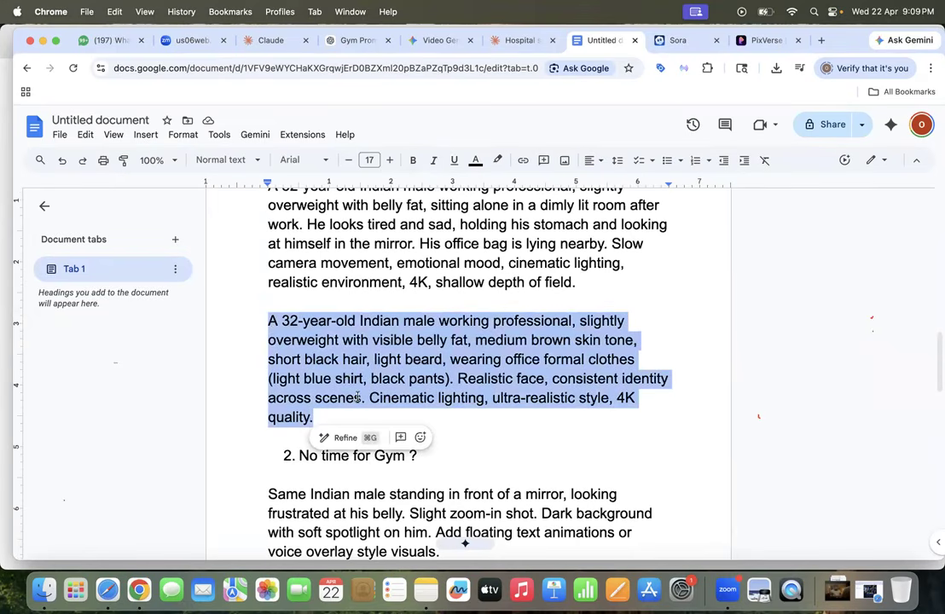
{"action": "scroll", "coordinate": [309, 343], "scroll_direction": "down", "scroll_amount": 3}
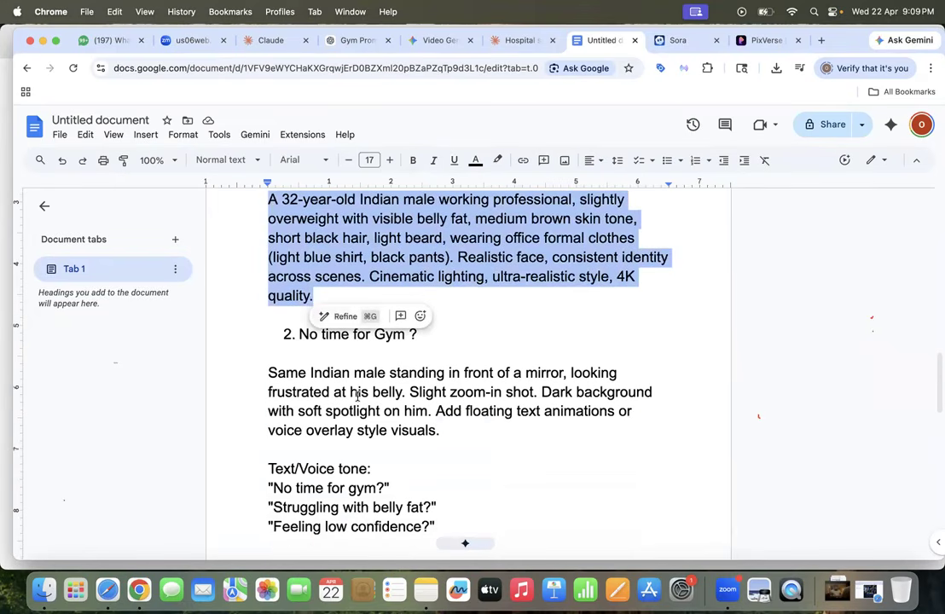
{"action": "left_click", "coordinate": [270, 373]}
{"action": "key", "text": "super+v"}
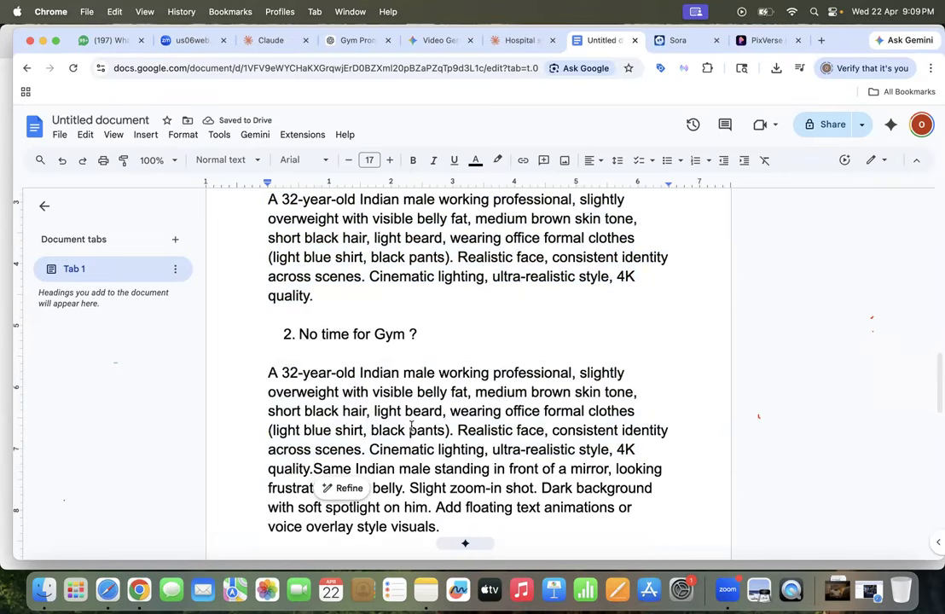
Step: Add a space between the pasted description and "Same Indian male", and copy the combined Scene 2 paragraph
{"action": "scroll", "coordinate": [415, 427], "scroll_direction": "down", "scroll_amount": 1}
{"action": "scroll", "coordinate": [415, 426], "scroll_direction": "up", "scroll_amount": 5}
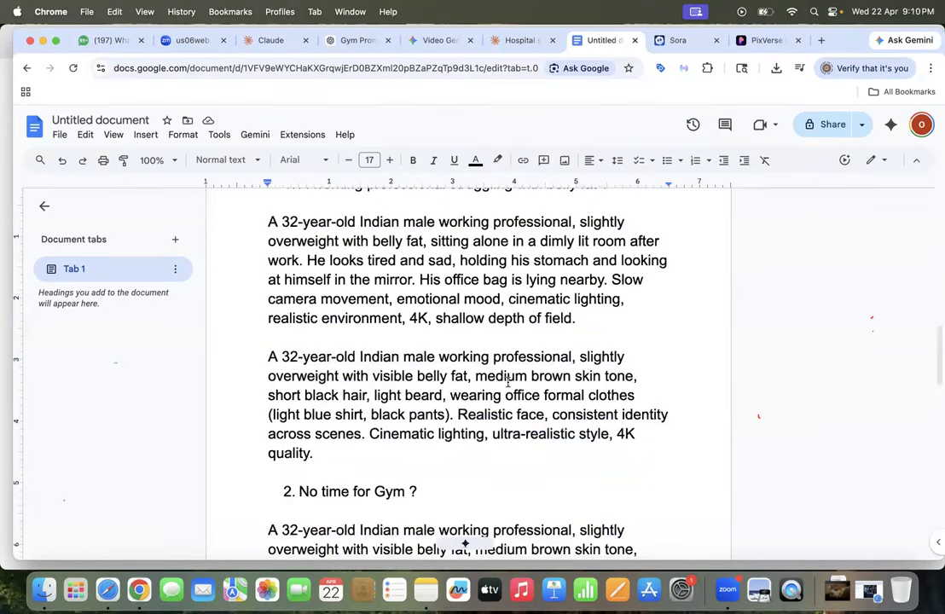
{"action": "scroll", "coordinate": [508, 384], "scroll_direction": "down", "scroll_amount": 4}
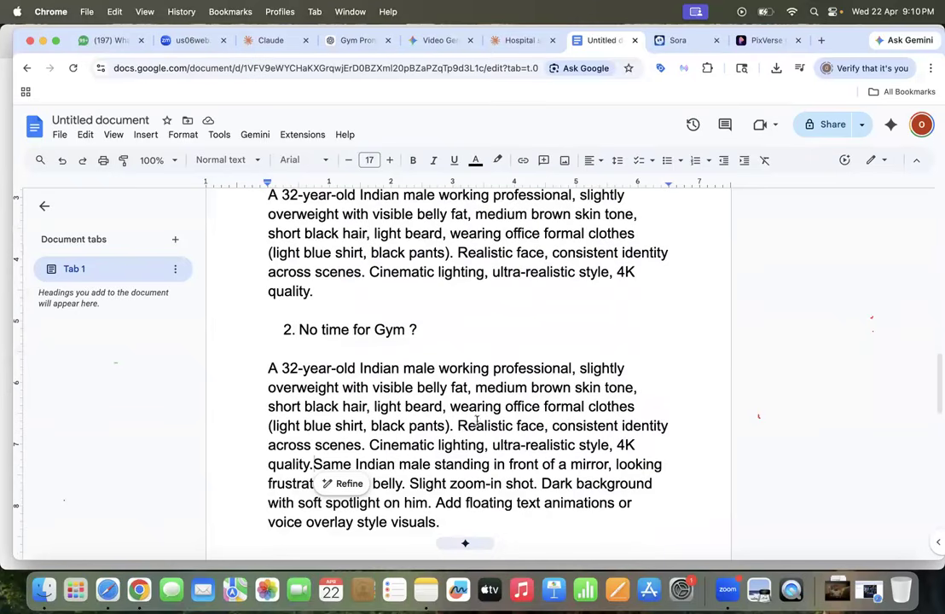
{"action": "scroll", "coordinate": [495, 435], "scroll_direction": "down", "scroll_amount": 2}
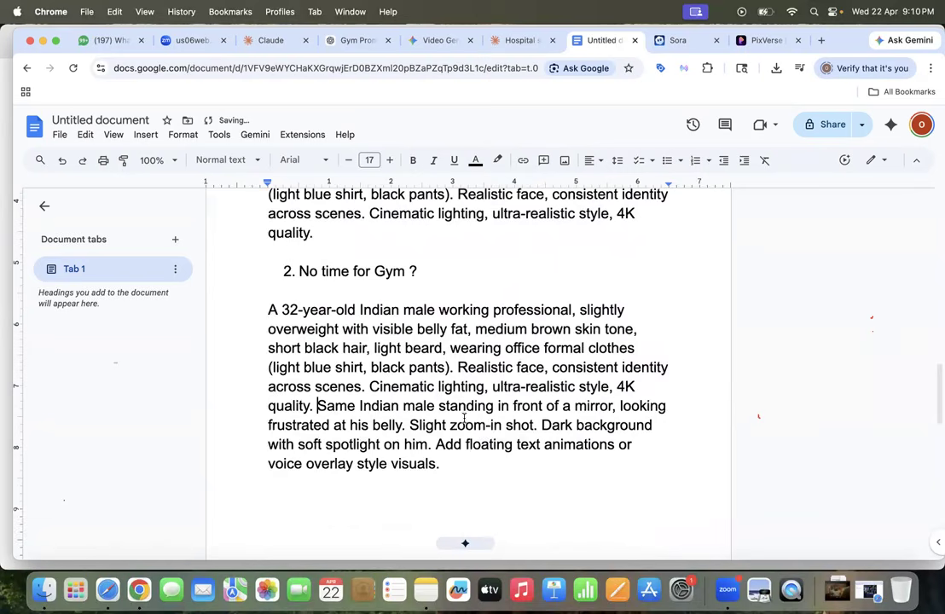
{"action": "scroll", "coordinate": [465, 418], "scroll_direction": "down", "scroll_amount": 1}
{"action": "left_click_drag", "start_coordinate": [441, 422], "coordinate": [258, 260]}
{"action": "key", "text": "super+c"}
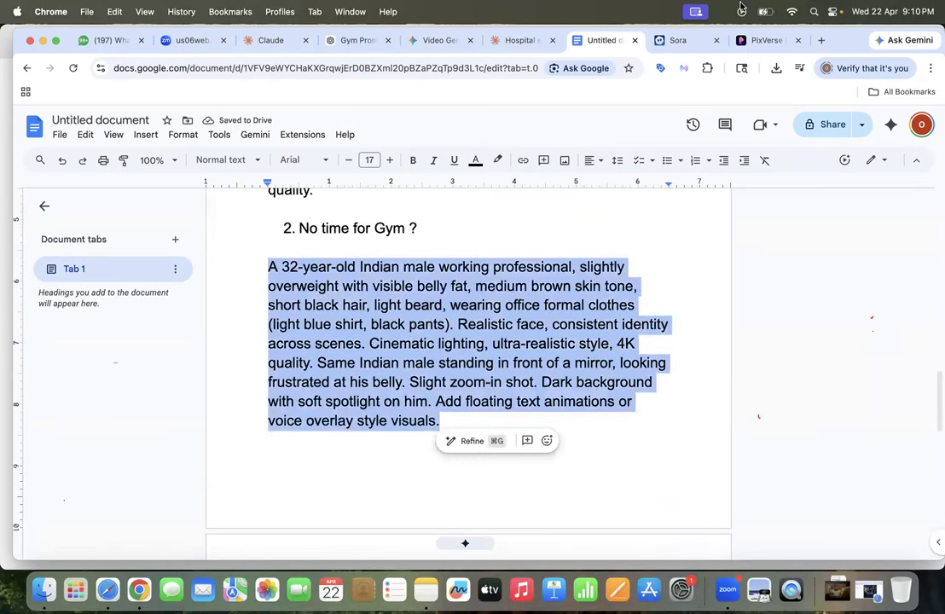
Step: Switch to PixVerse, replace the old video prompt with the copied Scene 2 prompt, and generate one 720P, 16:9, 10s video with PixVerse V6
{"action": "left_click", "coordinate": [754, 41]}
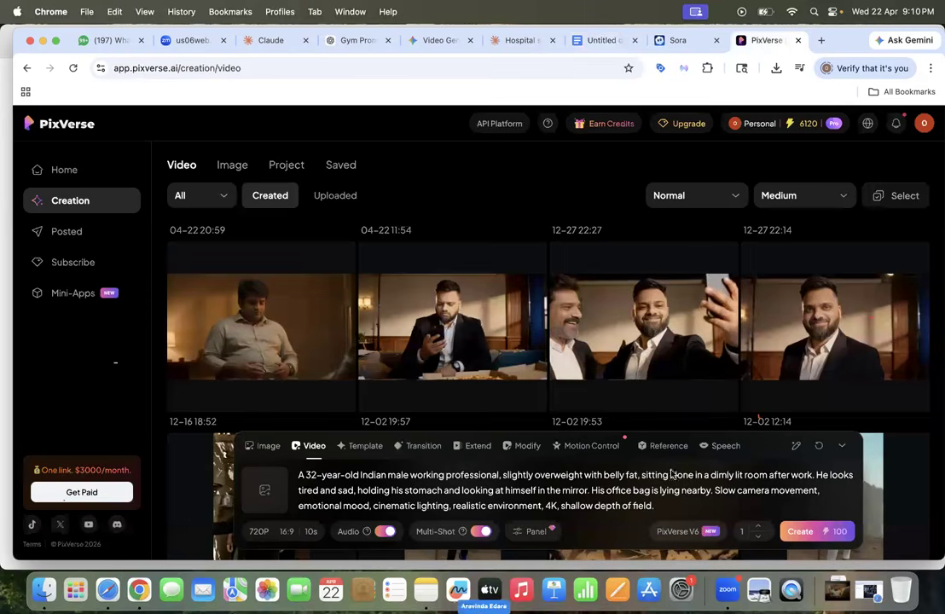
{"action": "key", "text": "super+a"}
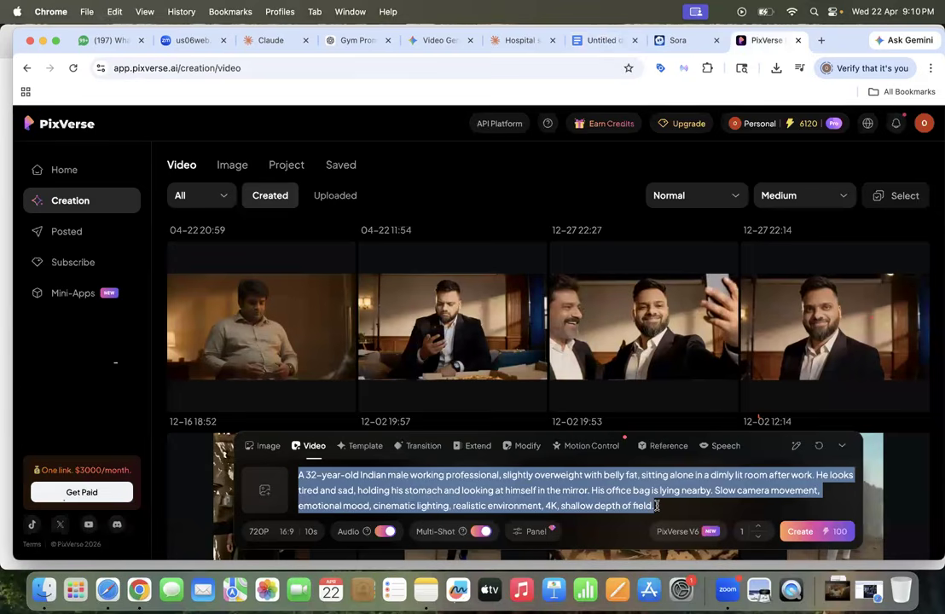
{"action": "key", "text": "super+v"}
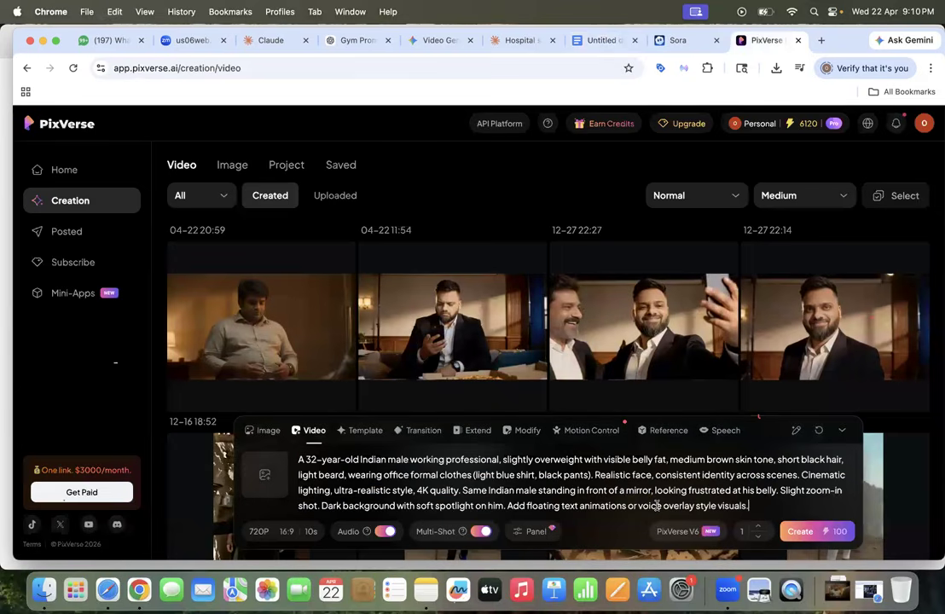
{"action": "left_click", "coordinate": [805, 537]}
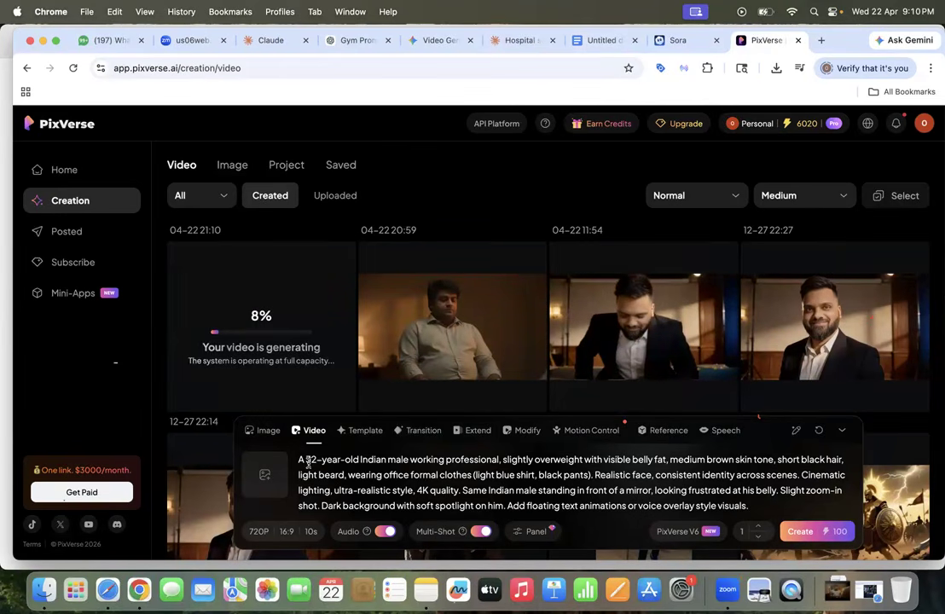
{"action": "key", "text": "super+Tab"}
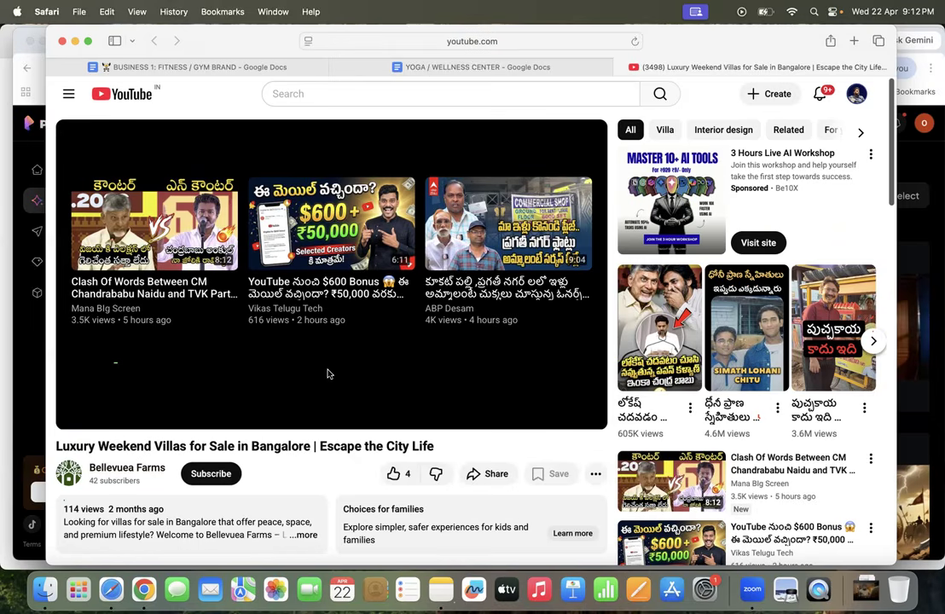
{"action": "key", "text": "super+Tab"}
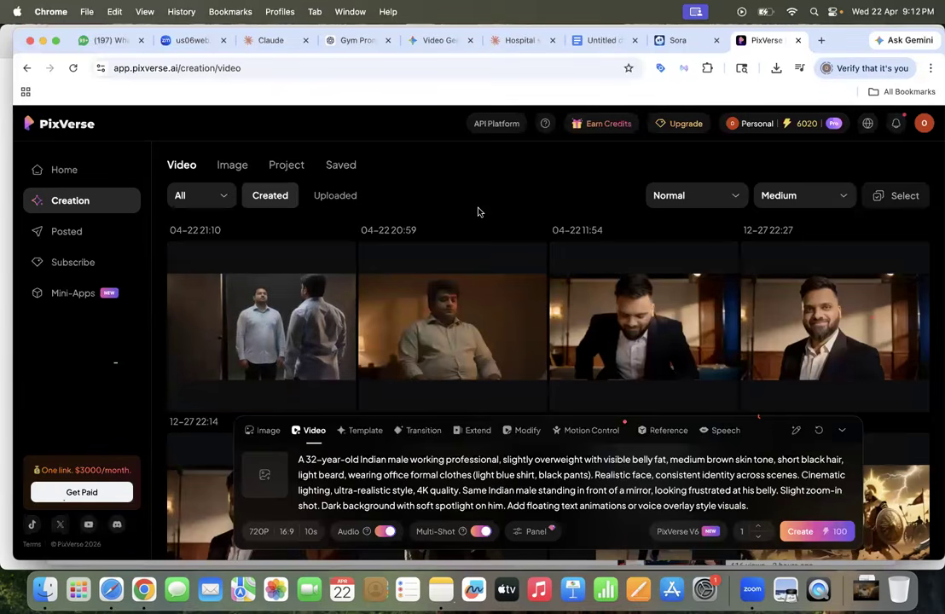
Step: Review the combined Scene 2 prompt and its Text/Voice tone lines in the Google Docs document, and return to PixVerse
{"action": "left_click", "coordinate": [356, 40]}
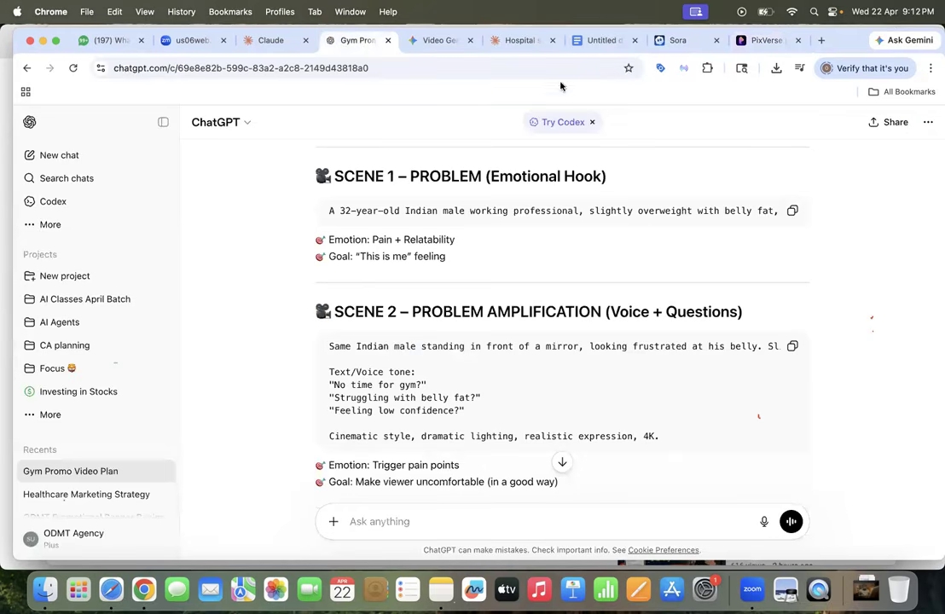
{"action": "left_click", "coordinate": [600, 40]}
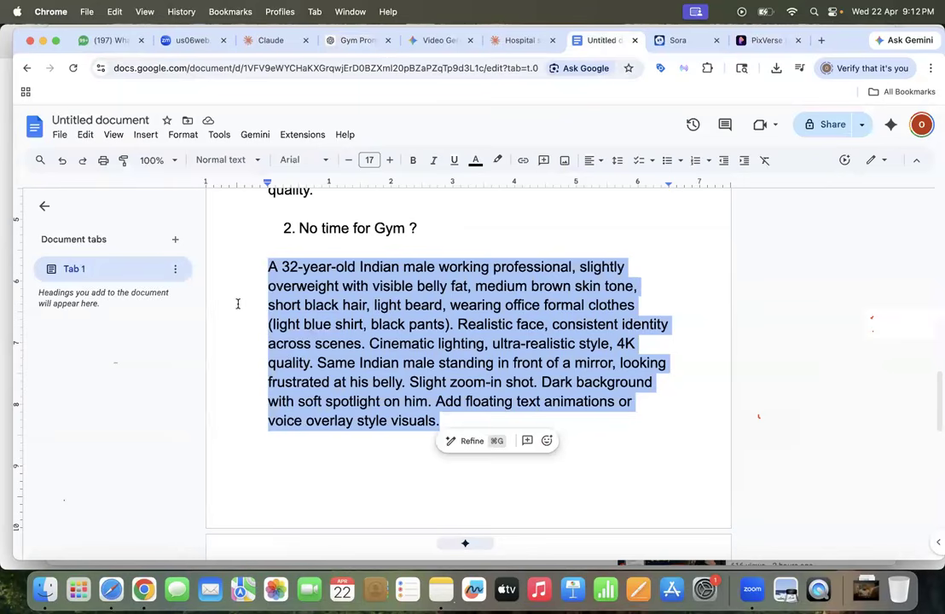
{"action": "left_click", "coordinate": [238, 303]}
{"action": "scroll", "coordinate": [277, 333], "scroll_direction": "down", "scroll_amount": 3}
{"action": "scroll", "coordinate": [285, 338], "scroll_direction": "up", "scroll_amount": 1}
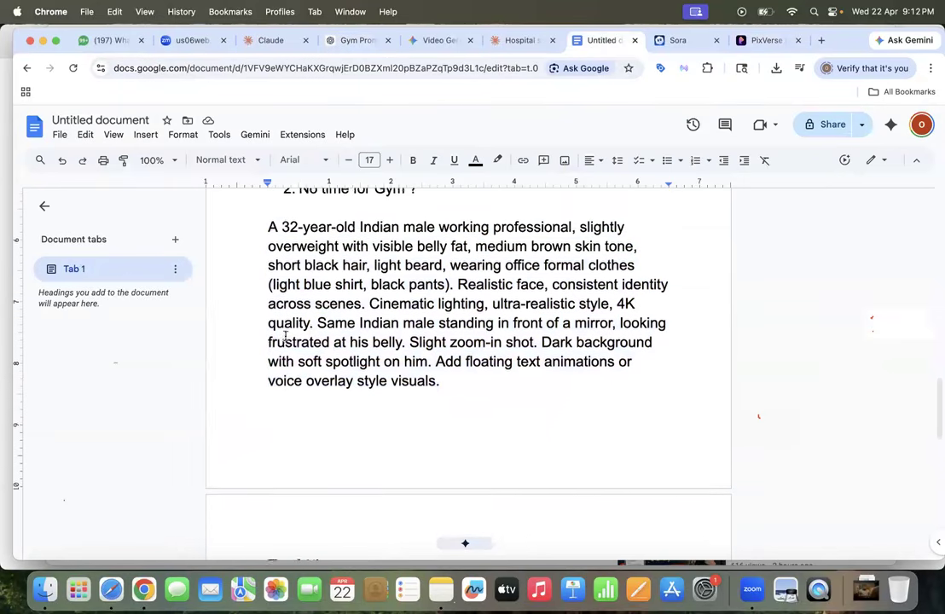
{"action": "scroll", "coordinate": [285, 338], "scroll_direction": "up", "scroll_amount": 1}
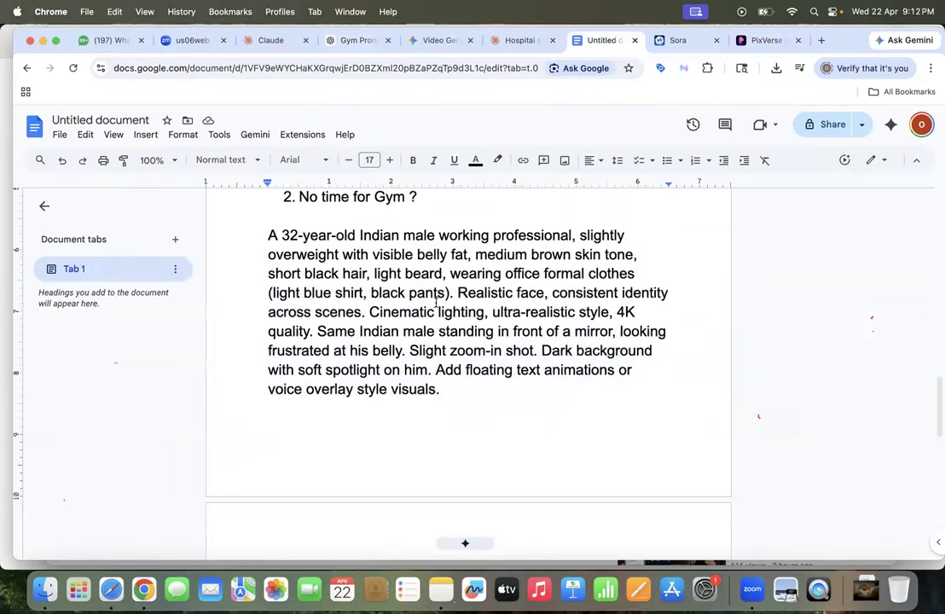
{"action": "scroll", "coordinate": [426, 367], "scroll_direction": "down", "scroll_amount": 5}
{"action": "scroll", "coordinate": [426, 367], "scroll_direction": "up", "scroll_amount": 2}
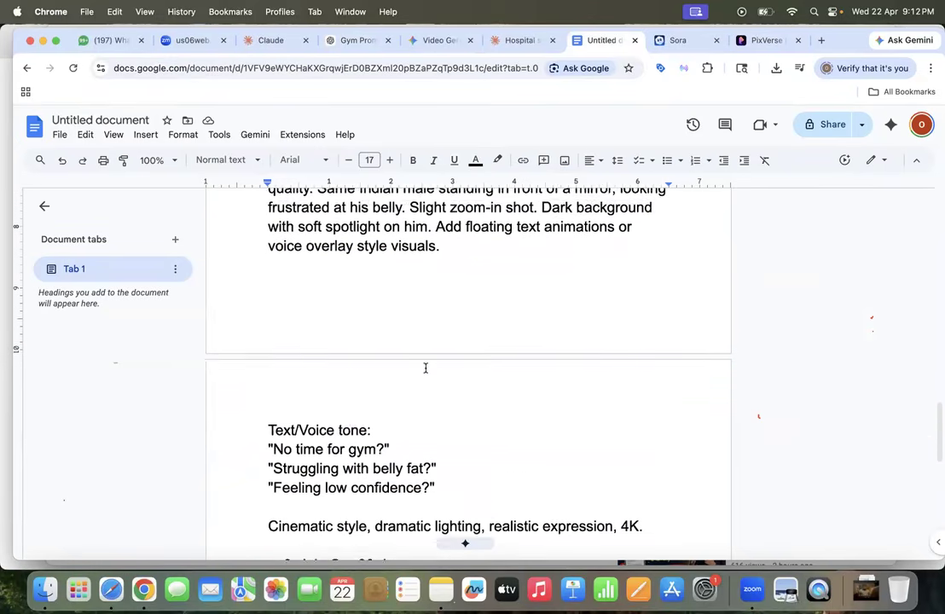
{"action": "scroll", "coordinate": [426, 368], "scroll_direction": "up", "scroll_amount": 1}
{"action": "scroll", "coordinate": [426, 367], "scroll_direction": "down", "scroll_amount": 2}
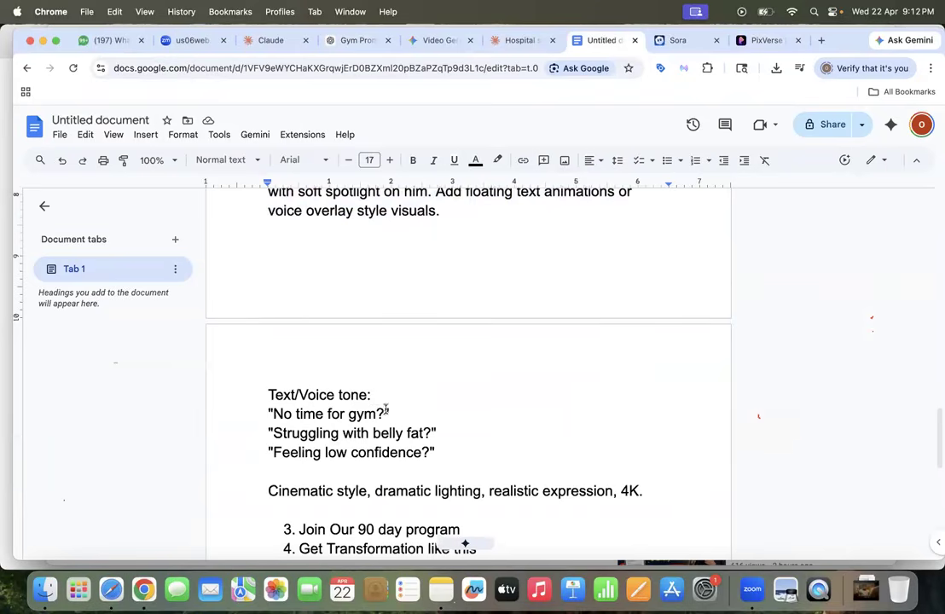
{"action": "left_click", "coordinate": [762, 41]}
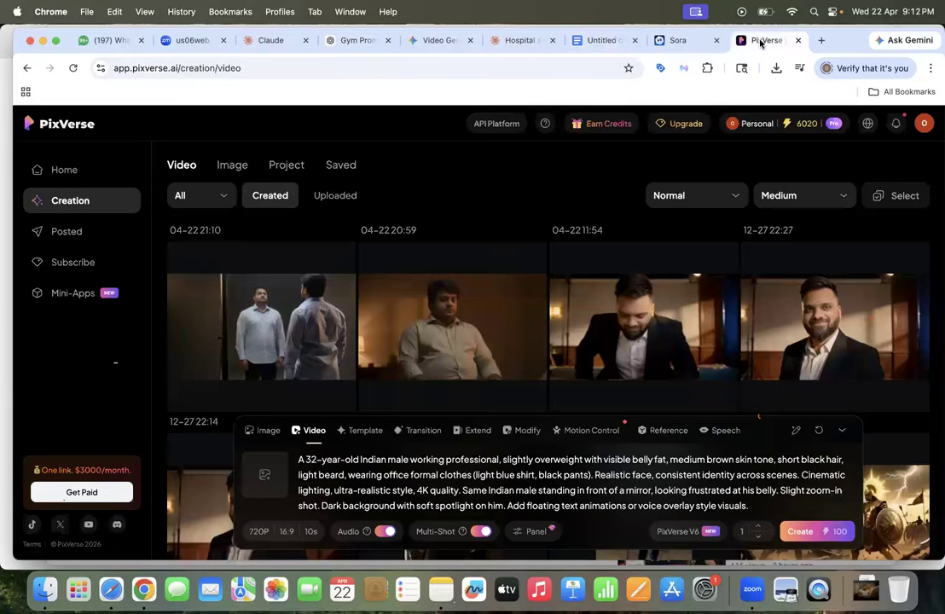
Step: Open the newest generated video of the man at the mirror, download it and return to the created videos
{"action": "left_click", "coordinate": [262, 316]}
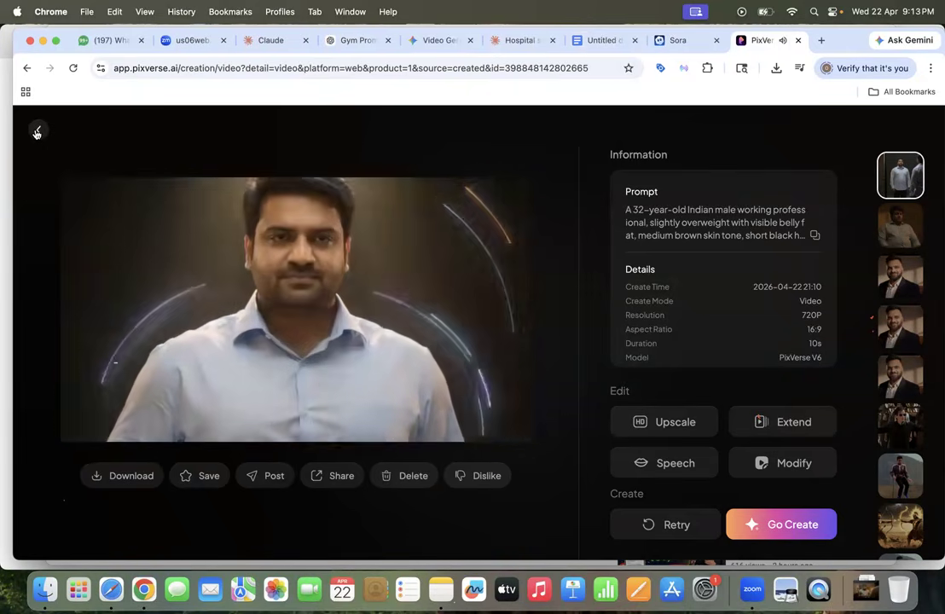
{"action": "left_click", "coordinate": [111, 478]}
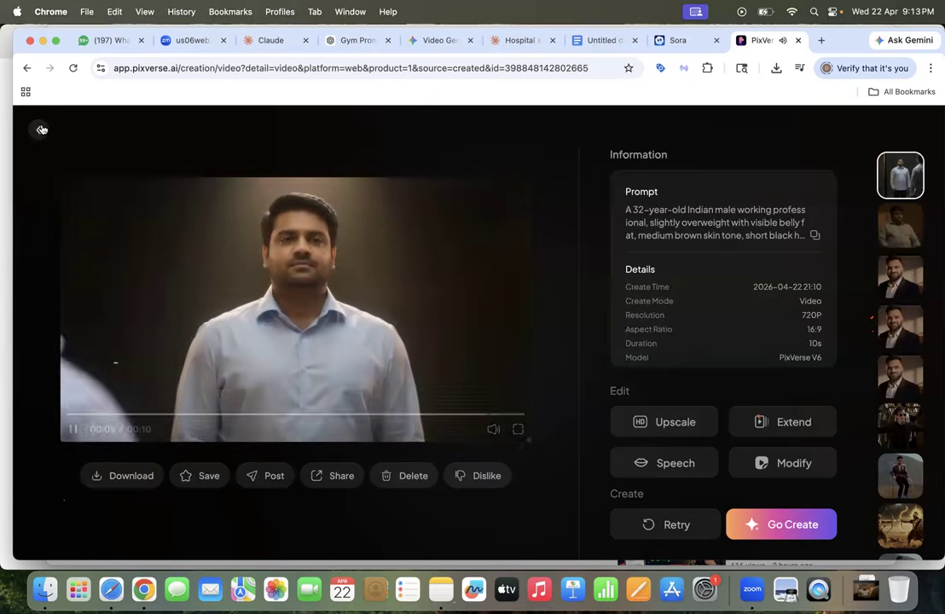
{"action": "left_click", "coordinate": [38, 130]}
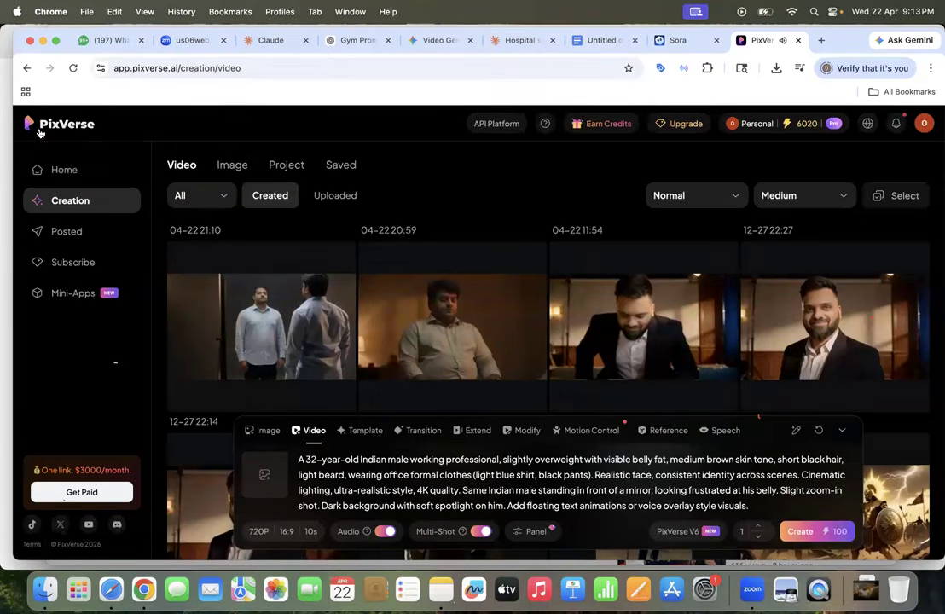
Step: Switch to the Gym Promo chat in ChatGPT and copy the prompt for Scene 3 – Solution (Offer Introduction)
{"action": "left_click", "coordinate": [351, 42]}
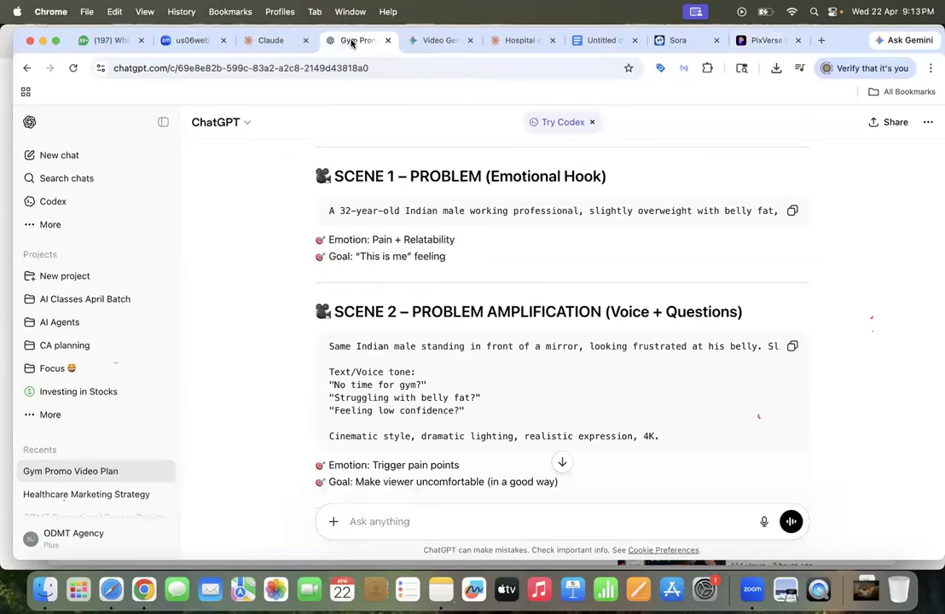
{"action": "scroll", "coordinate": [530, 288], "scroll_direction": "down", "scroll_amount": 5}
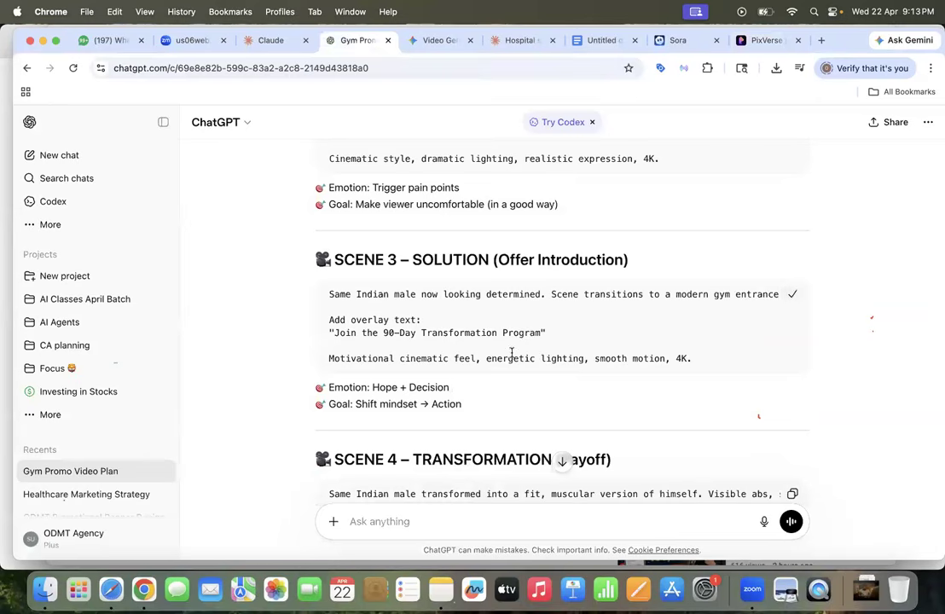
{"action": "scroll", "coordinate": [512, 353], "scroll_direction": "down", "scroll_amount": 1}
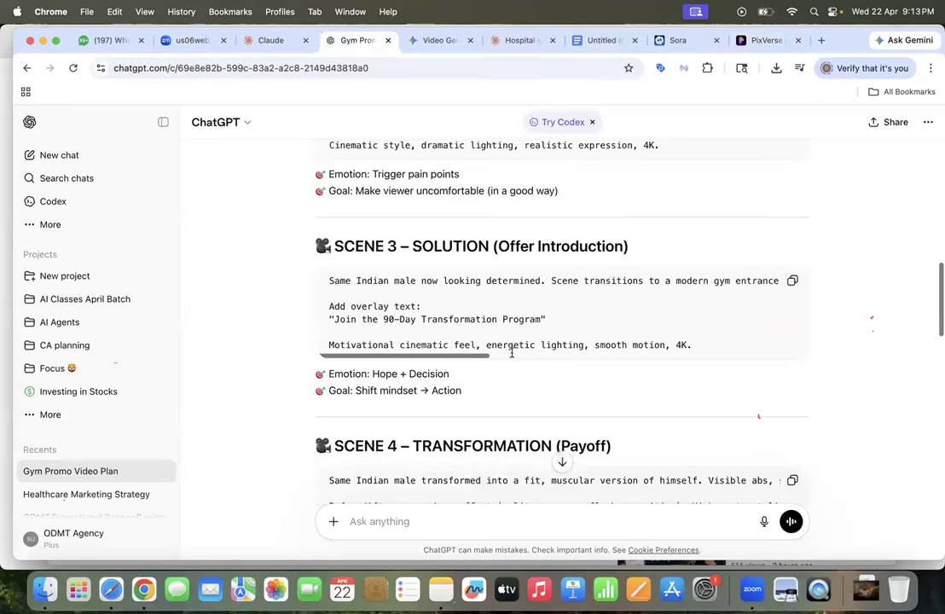
Step: Insert the copied Scene 3 prompt into the Google Docs script, on new lines beneath "Join Our 90 day program"
{"action": "left_click", "coordinate": [599, 40]}
{"action": "scroll", "coordinate": [488, 312], "scroll_direction": "down", "scroll_amount": 5}
{"action": "scroll", "coordinate": [487, 312], "scroll_direction": "down", "scroll_amount": 3}
{"action": "scroll", "coordinate": [487, 312], "scroll_direction": "up", "scroll_amount": 10}
{"action": "scroll", "coordinate": [488, 313], "scroll_direction": "up", "scroll_amount": 5}
{"action": "scroll", "coordinate": [488, 313], "scroll_direction": "down", "scroll_amount": 6}
{"action": "scroll", "coordinate": [487, 313], "scroll_direction": "up", "scroll_amount": 2}
{"action": "scroll", "coordinate": [488, 312], "scroll_direction": "up", "scroll_amount": 4}
{"action": "scroll", "coordinate": [487, 312], "scroll_direction": "down", "scroll_amount": 9}
{"action": "scroll", "coordinate": [487, 313], "scroll_direction": "down", "scroll_amount": 7}
{"action": "left_click", "coordinate": [479, 362]}
{"action": "key", "text": "Return"}
{"action": "key", "text": "Return"}
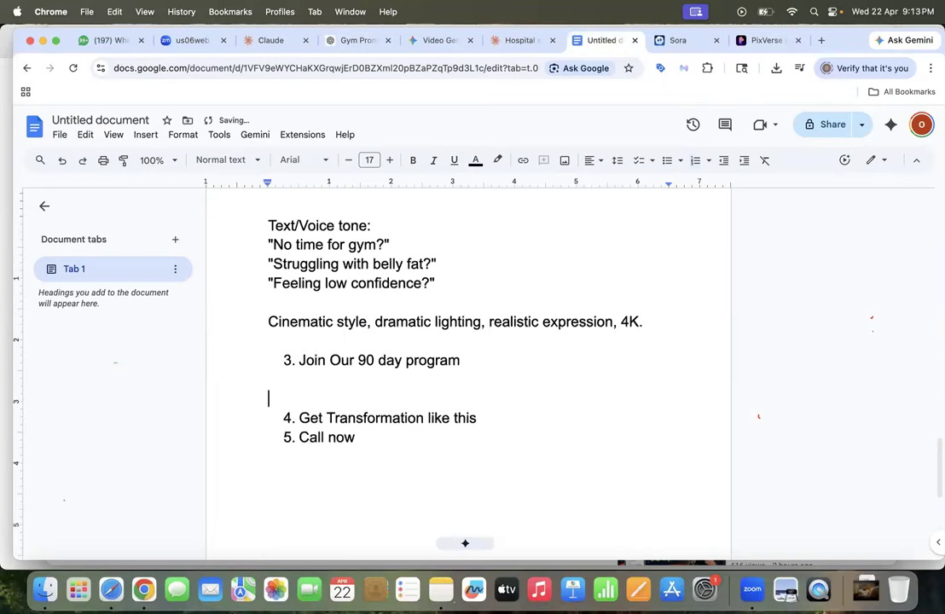
{"action": "type", "text": "Same Indian male now looking determined. Scene transitions to a modern gym entrance. He is stepping out of his car and walking into the gym confidently. Bright lighting, energetic background, gym branding style environment.  Add overlay text: \"Join the 90-Day Transformation Program\"  Motivational cinematic feel, energetic lighting, smooth motion, 4K."}
Step: Copy the character description from the "No time for Gym ?" prompt, from "A 32-year-old Indian male" through "4K quality."
{"action": "scroll", "coordinate": [565, 291], "scroll_direction": "up", "scroll_amount": 5}
{"action": "scroll", "coordinate": [647, 268], "scroll_direction": "up", "scroll_amount": 6}
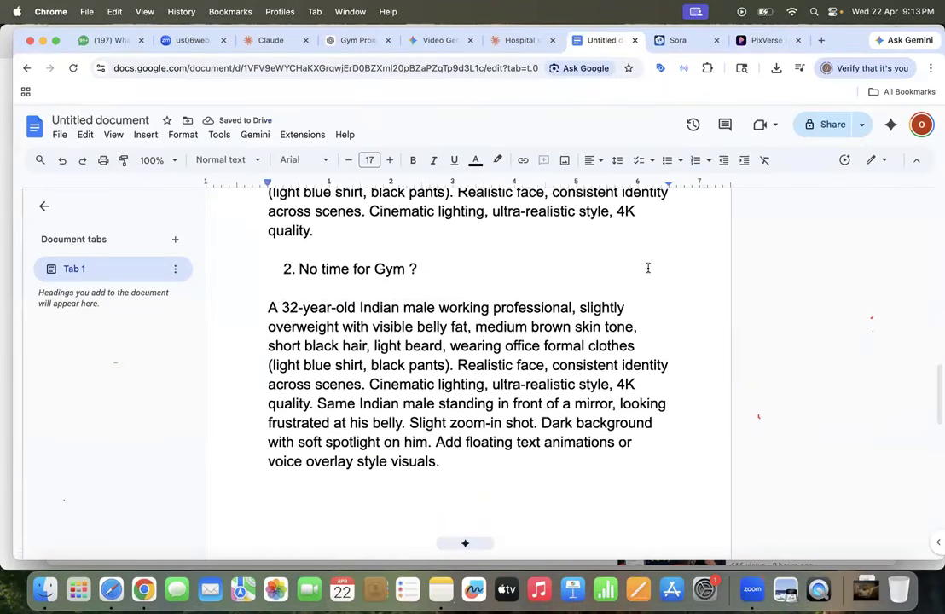
{"action": "scroll", "coordinate": [648, 268], "scroll_direction": "down", "scroll_amount": 7}
{"action": "scroll", "coordinate": [648, 268], "scroll_direction": "up", "scroll_amount": 4}
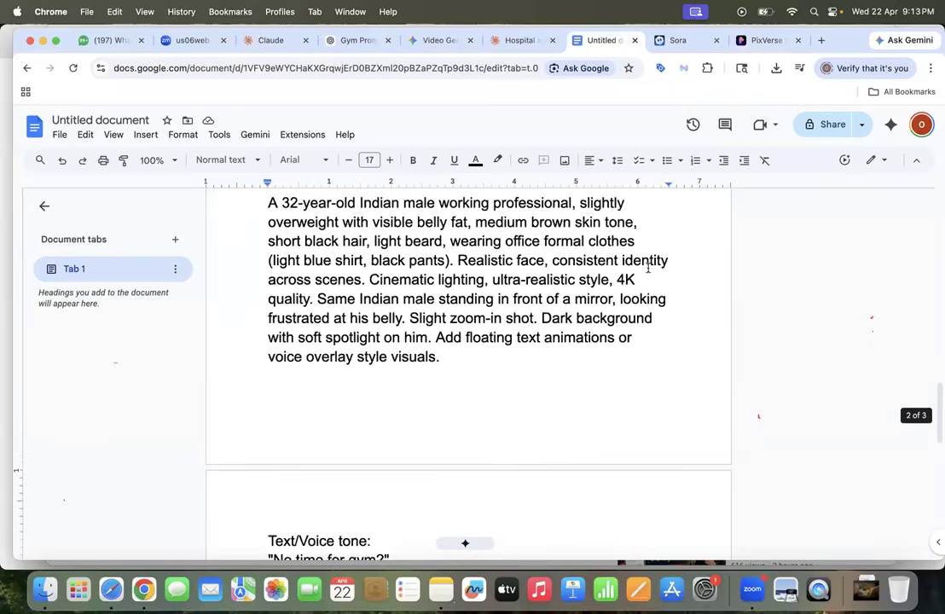
{"action": "scroll", "coordinate": [649, 269], "scroll_direction": "up", "scroll_amount": 1}
{"action": "scroll", "coordinate": [648, 269], "scroll_direction": "up", "scroll_amount": 2}
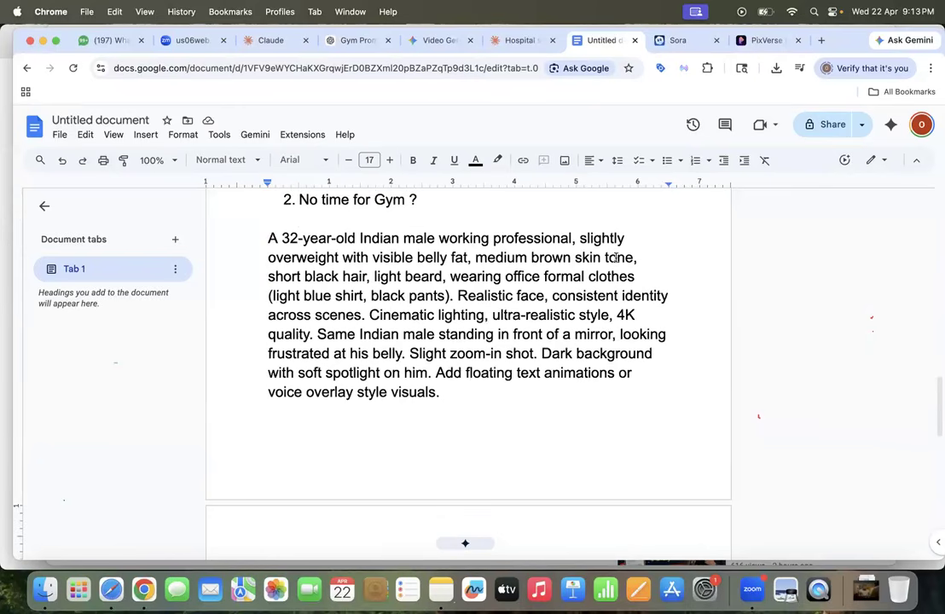
{"action": "left_click_drag", "start_coordinate": [312, 335], "coordinate": [272, 239]}
{"action": "key", "text": "super+c"}
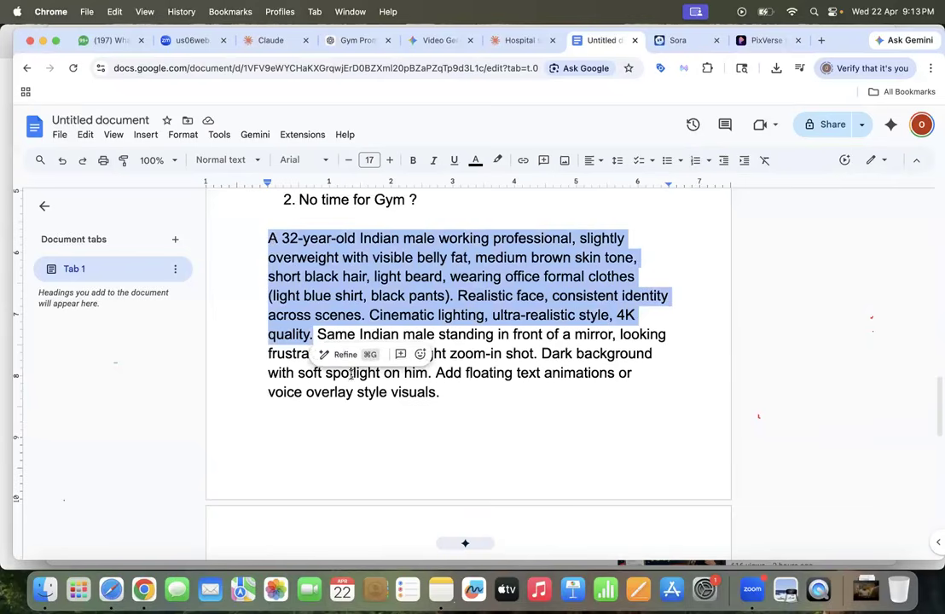
Step: Paste the character description in front of "Same Indian male now looking determined" in the third scene's prompt
{"action": "scroll", "coordinate": [351, 394], "scroll_direction": "down", "scroll_amount": 10}
{"action": "scroll", "coordinate": [351, 393], "scroll_direction": "down", "scroll_amount": 3}
{"action": "scroll", "coordinate": [350, 393], "scroll_direction": "up", "scroll_amount": 7}
{"action": "scroll", "coordinate": [351, 393], "scroll_direction": "up", "scroll_amount": 1}
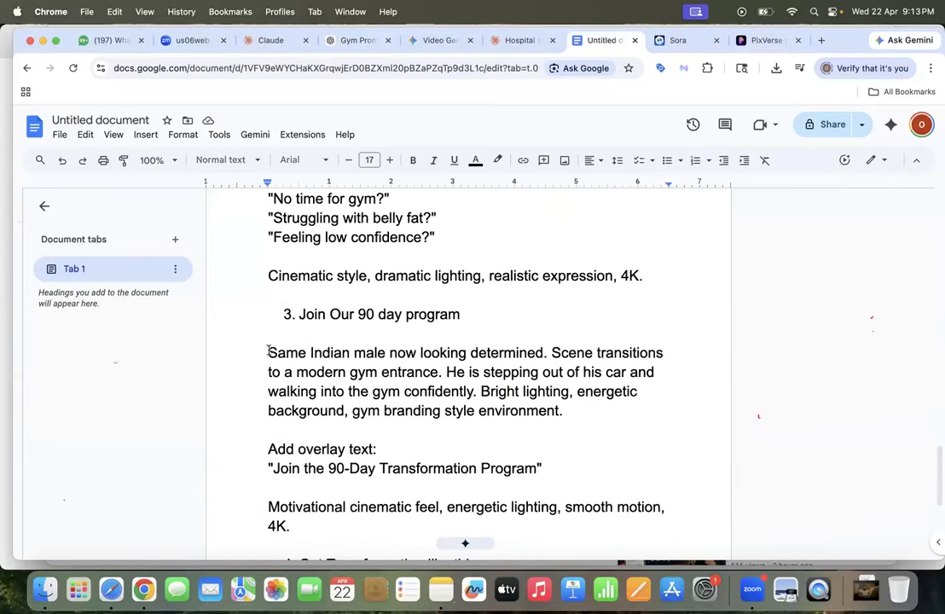
{"action": "left_click", "coordinate": [269, 352]}
{"action": "key", "text": "super+v"}
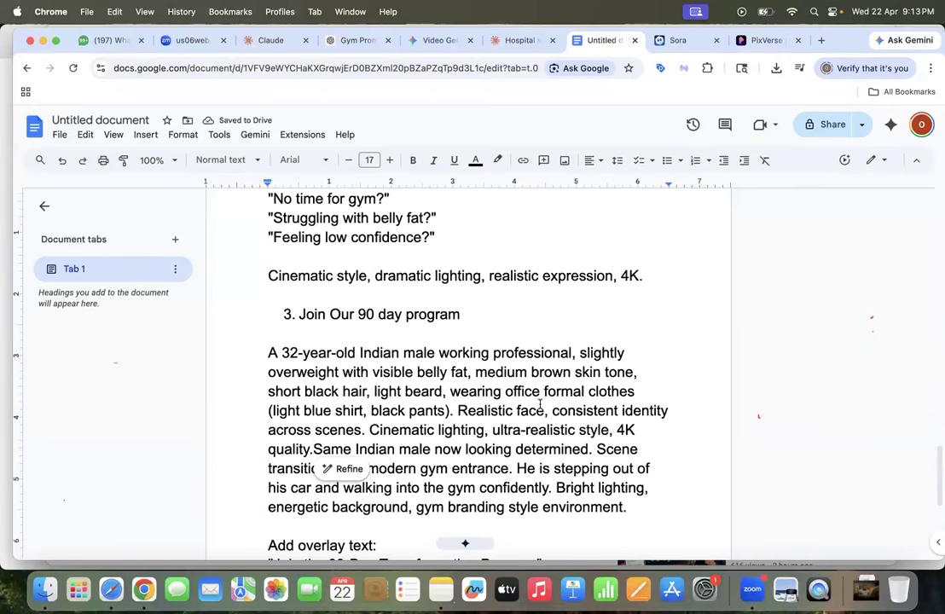
Step: Select and copy the third scene's full prompt in the document, including the text through "Call now"
{"action": "scroll", "coordinate": [540, 404], "scroll_direction": "down", "scroll_amount": 7}
{"action": "scroll", "coordinate": [540, 405], "scroll_direction": "up", "scroll_amount": 5}
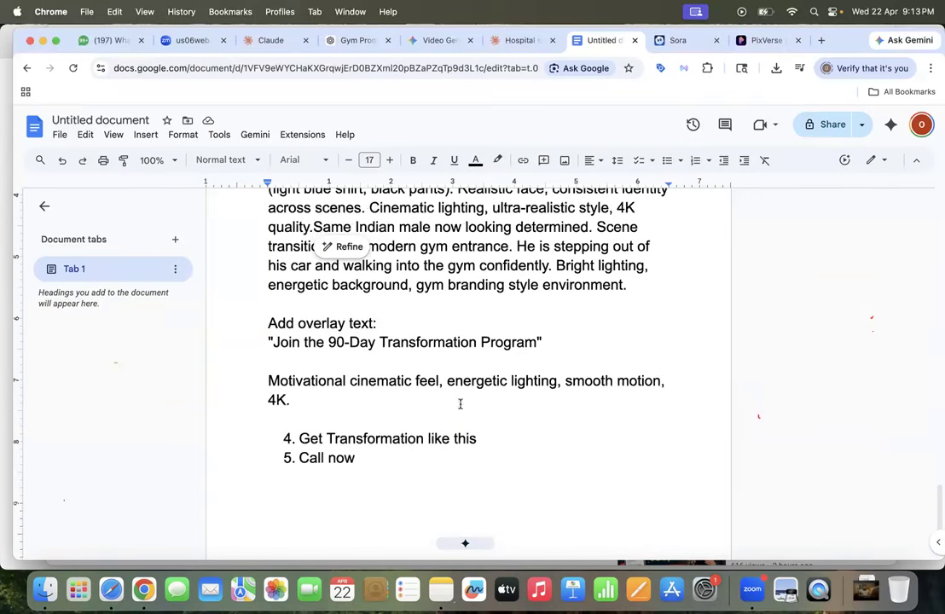
{"action": "scroll", "coordinate": [460, 403], "scroll_direction": "up", "scroll_amount": 1}
{"action": "left_click_drag", "start_coordinate": [357, 482], "coordinate": [304, 439]}
{"action": "left_click", "coordinate": [239, 438]}
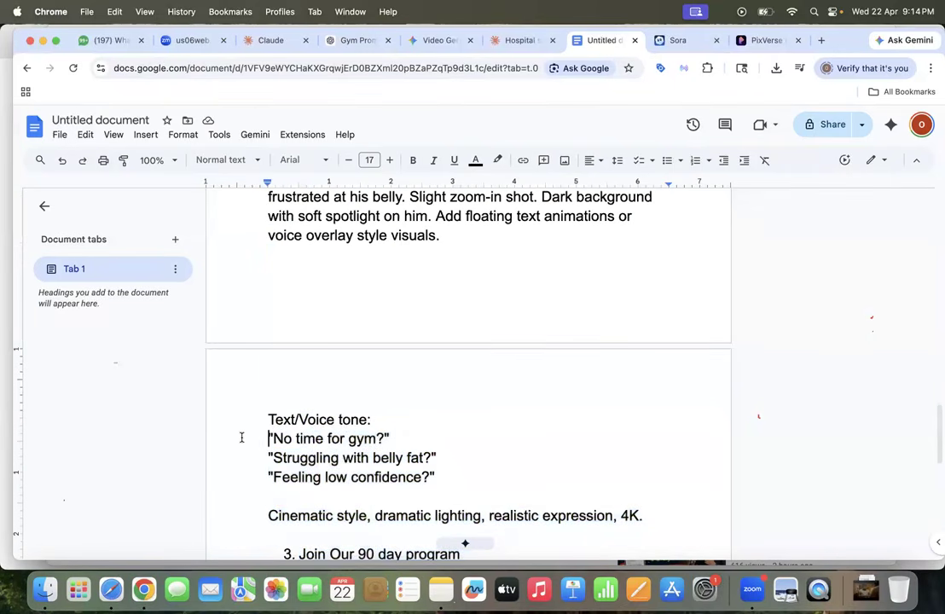
{"action": "scroll", "coordinate": [239, 452], "scroll_direction": "down", "scroll_amount": 5}
{"action": "left_click_drag", "start_coordinate": [264, 357], "coordinate": [367, 503]}
{"action": "scroll", "coordinate": [467, 367], "scroll_direction": "down", "scroll_amount": 1}
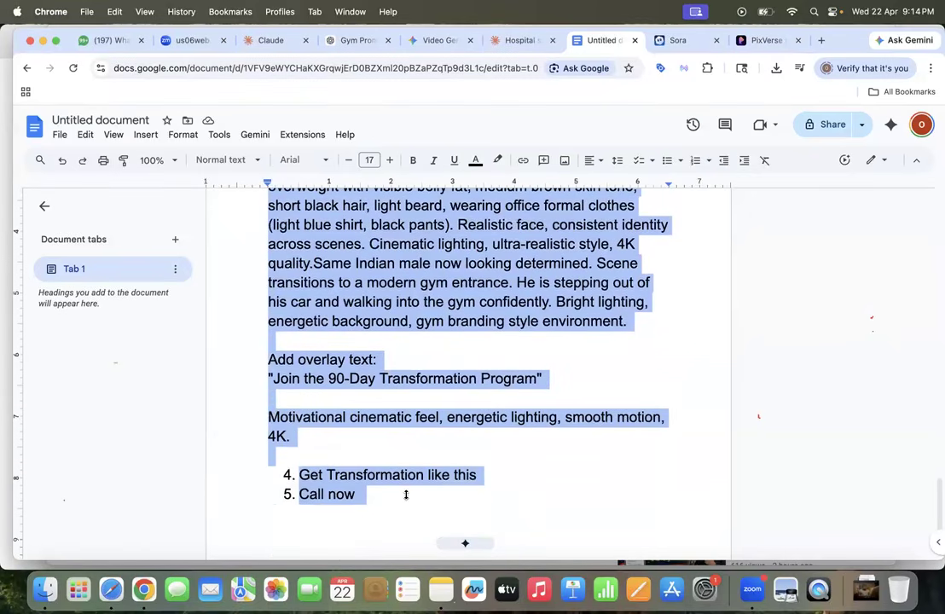
Step: Replace the PixVerse video prompt with the copied 90-Day Transformation Program scene text and generate the video
{"action": "left_click", "coordinate": [766, 42]}
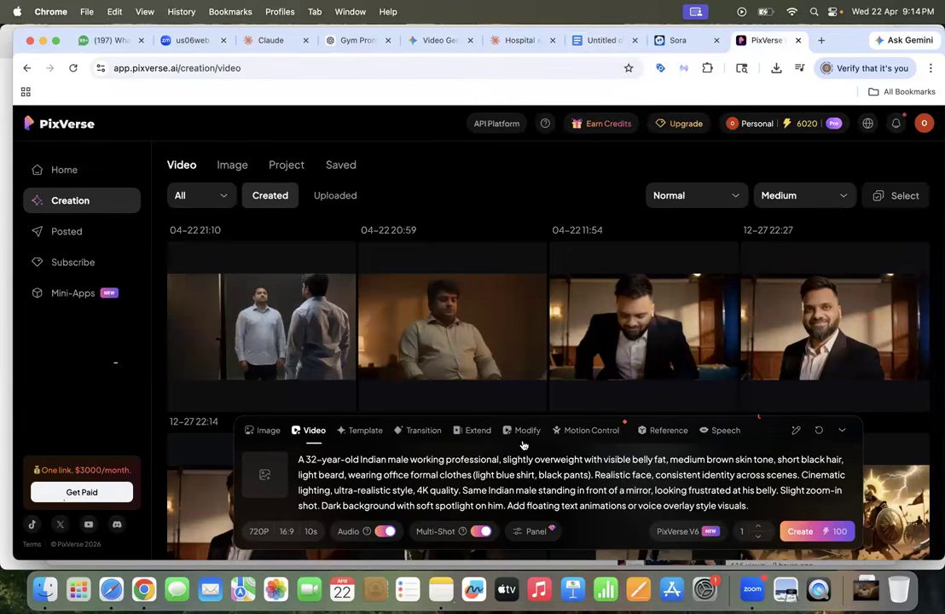
{"action": "triple_click", "coordinate": [589, 494]}
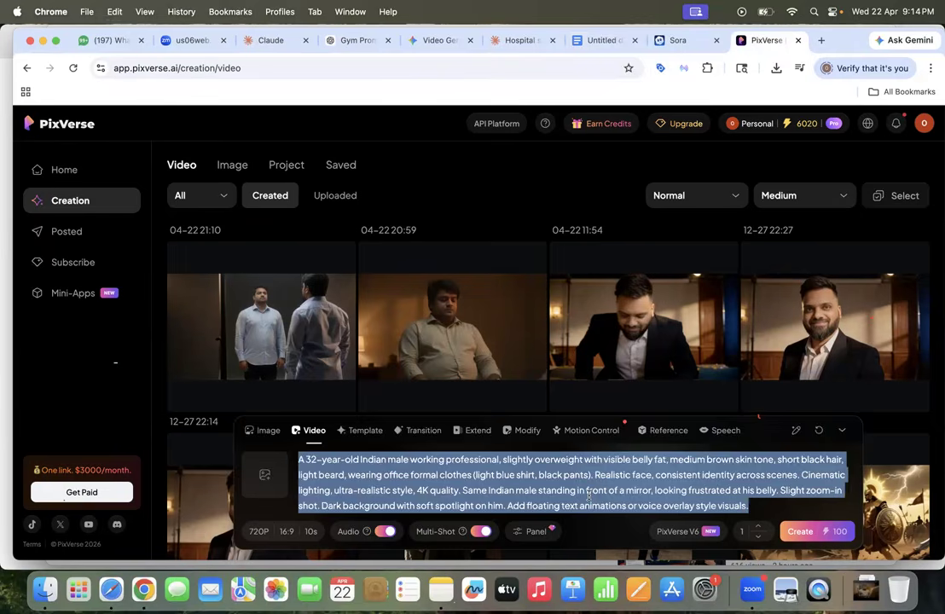
{"action": "key", "text": "super+v"}
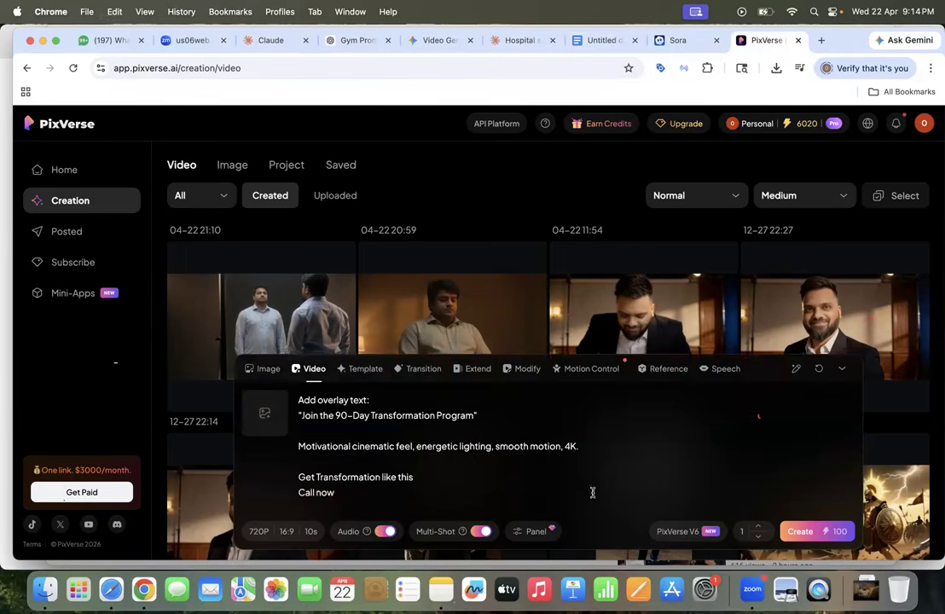
{"action": "left_click", "coordinate": [804, 533]}
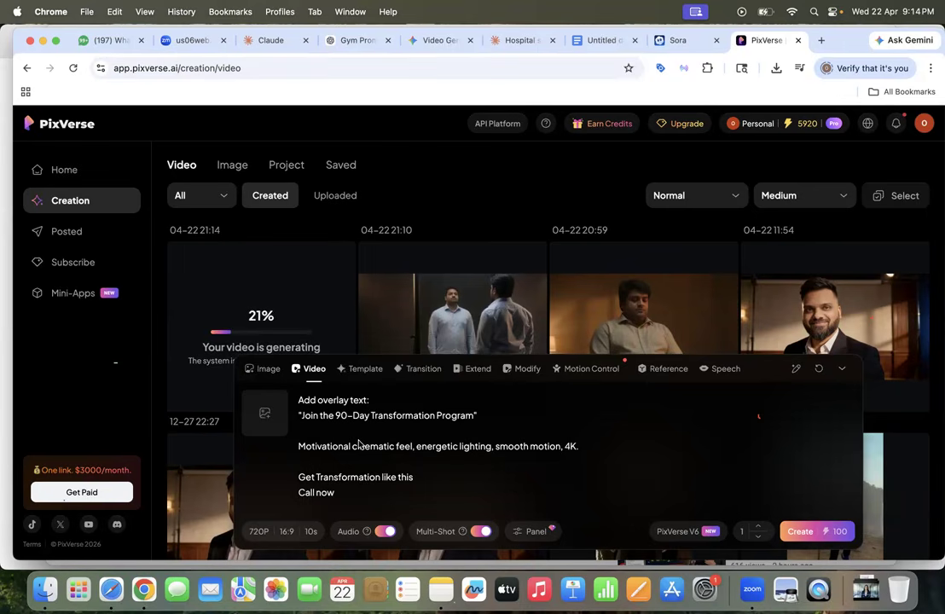
Step: Switch to QuickTime Player, watch The ODMT Success Story video to its end and close it
{"action": "key", "text": "super+Tab"}
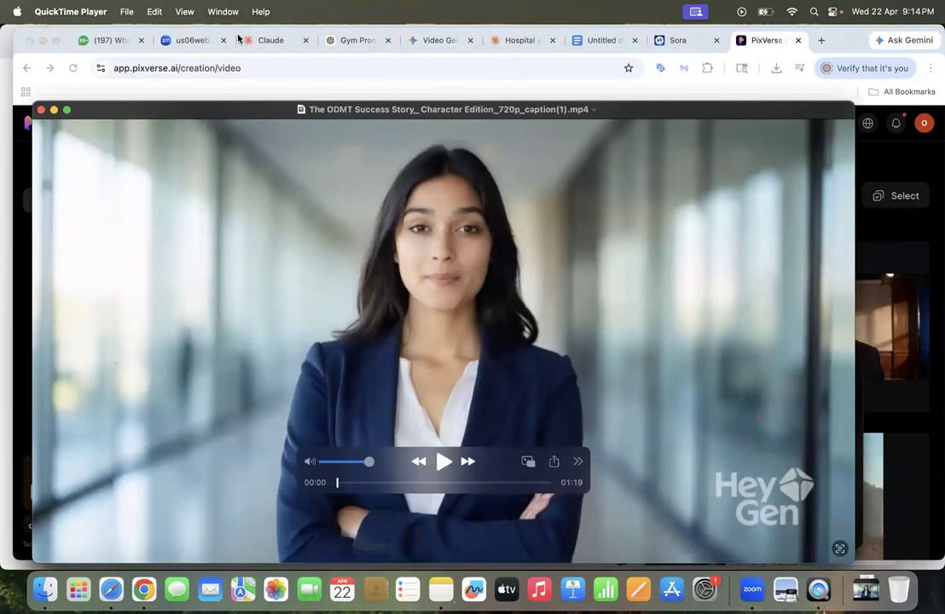
{"action": "left_click", "coordinate": [444, 462]}
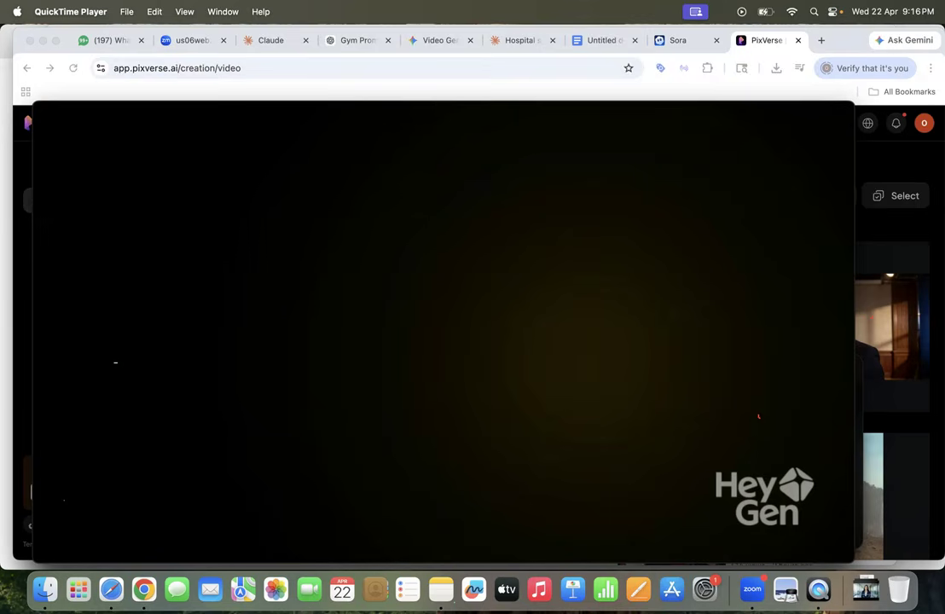
{"action": "mouse_move", "coordinate": [291, 270]}
{"action": "mouse_move", "coordinate": [111, 178]}
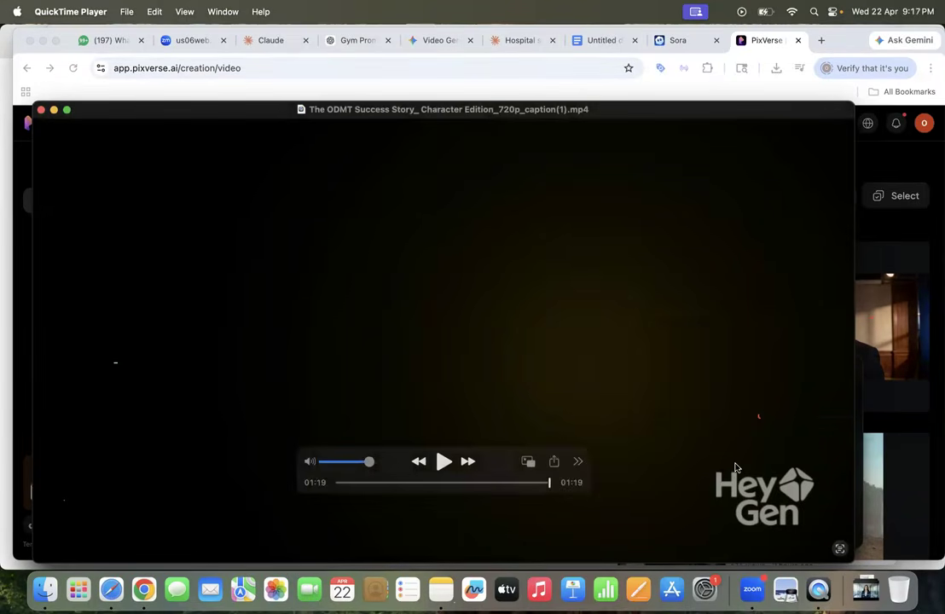
{"action": "left_click", "coordinate": [41, 110]}
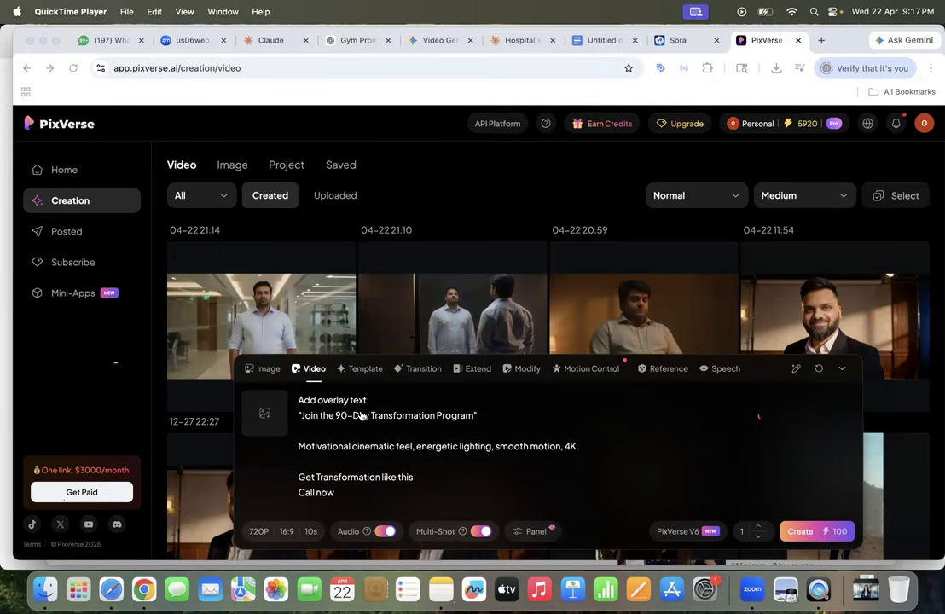
Step: Switch to Safari, dismiss the Instagram sign-up prompt, play the baby monkey reel with sound and close its page
{"action": "key", "text": "super+Tab"}
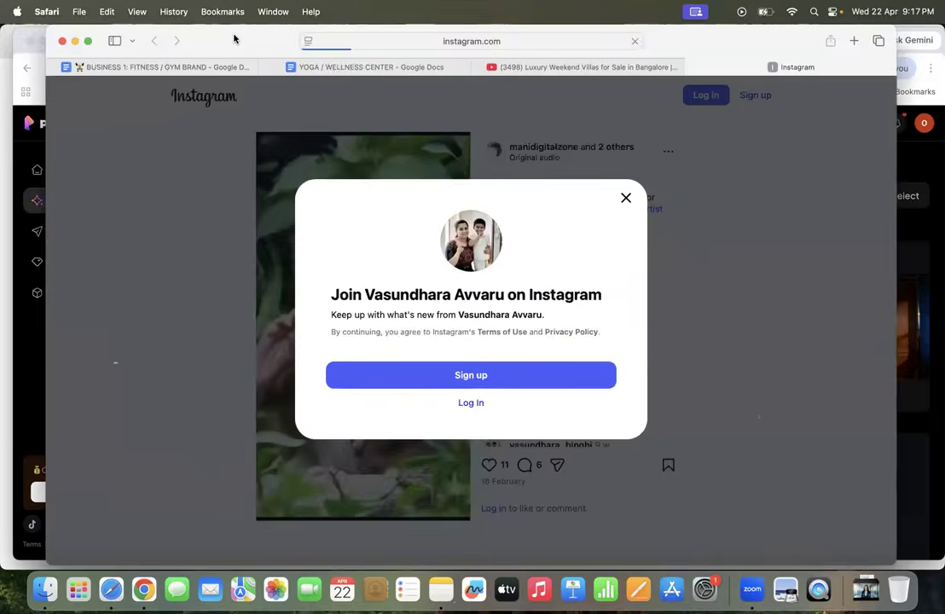
{"action": "left_click", "coordinate": [625, 198]}
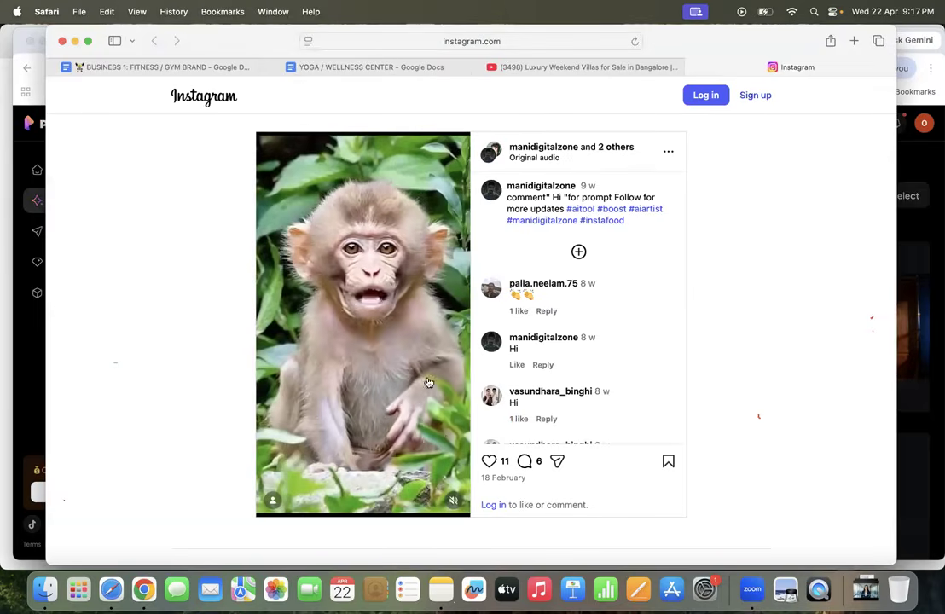
{"action": "left_click", "coordinate": [453, 502]}
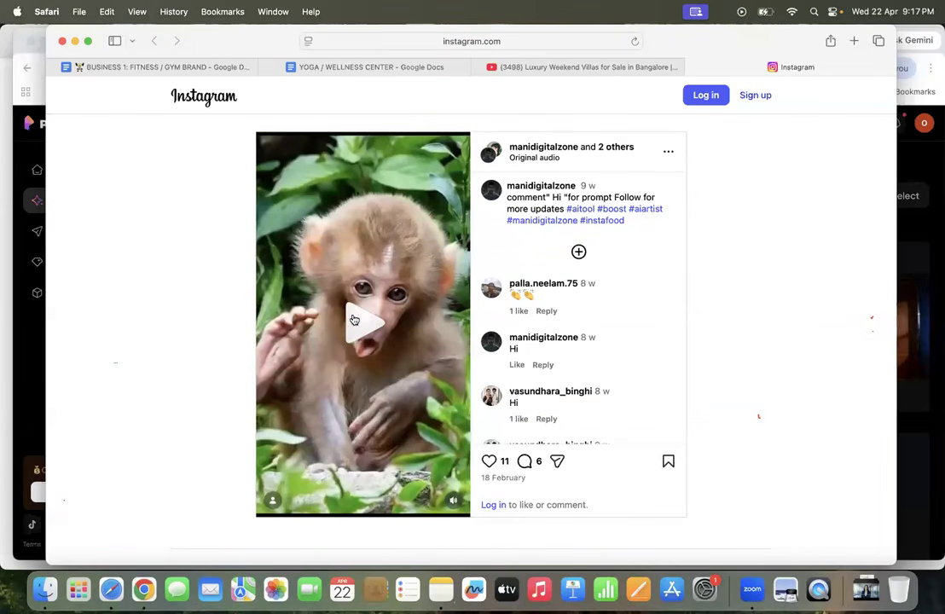
{"action": "left_click", "coordinate": [355, 321]}
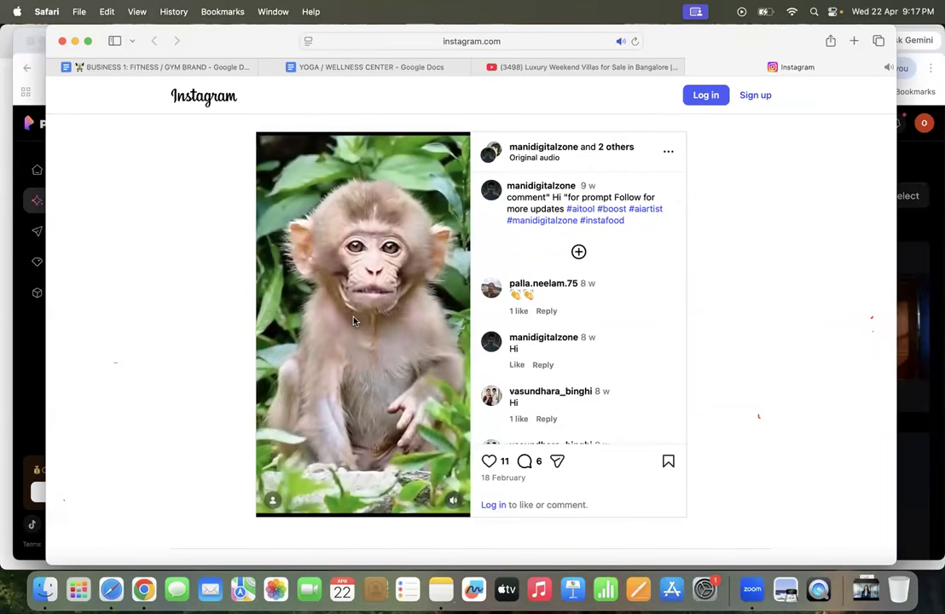
{"action": "left_click", "coordinate": [694, 67]}
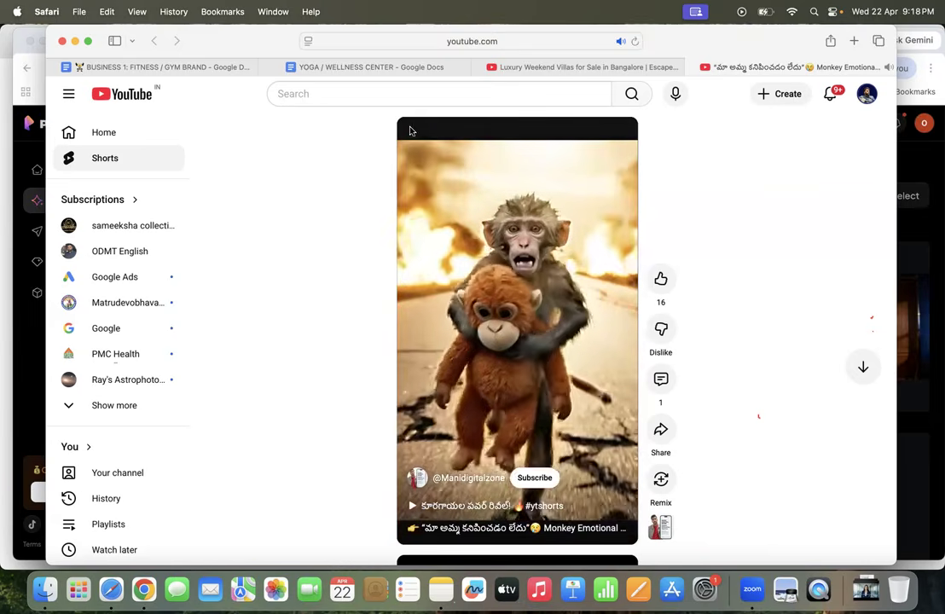
Step: Pause the monkey YouTube Short, try viewing two more shared Instagram links and close their pages
{"action": "left_click", "coordinate": [477, 308]}
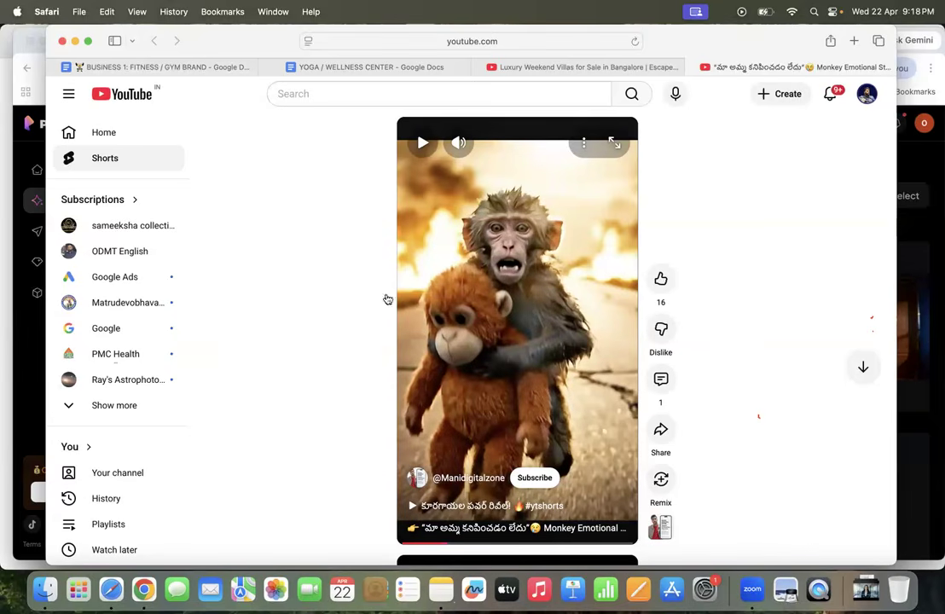
{"action": "left_click", "coordinate": [340, 287]}
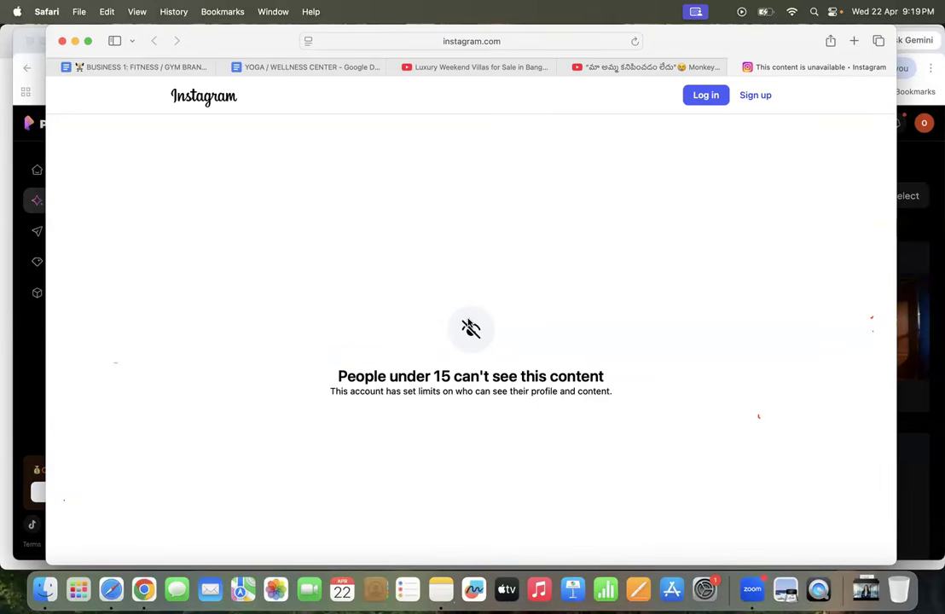
{"action": "left_click", "coordinate": [736, 69]}
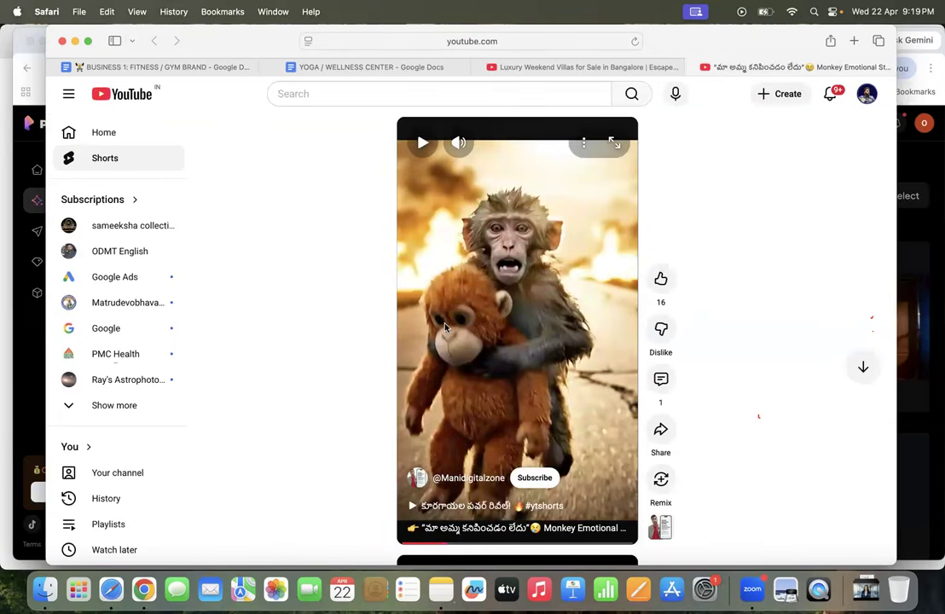
{"action": "left_click", "coordinate": [340, 425]}
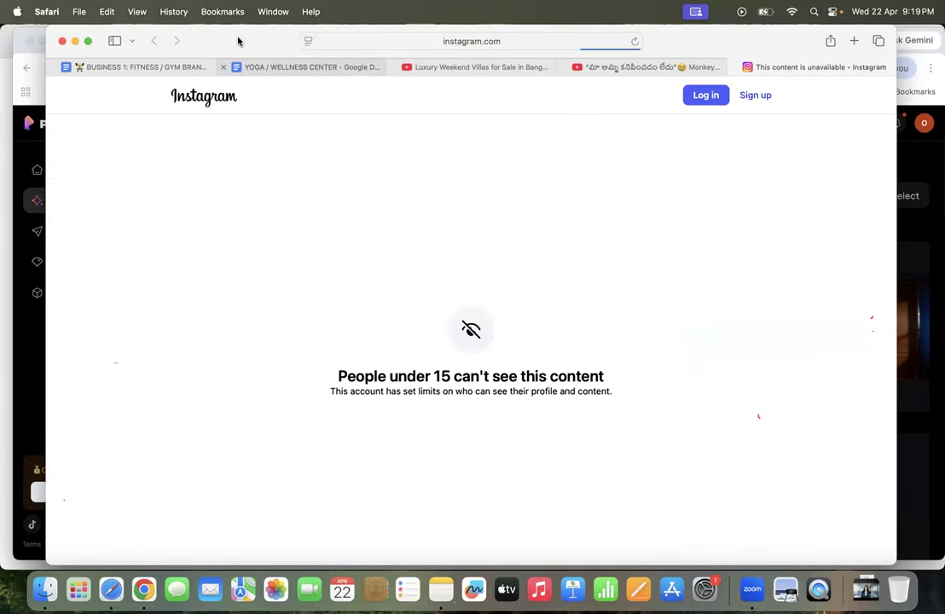
{"action": "left_click", "coordinate": [735, 67]}
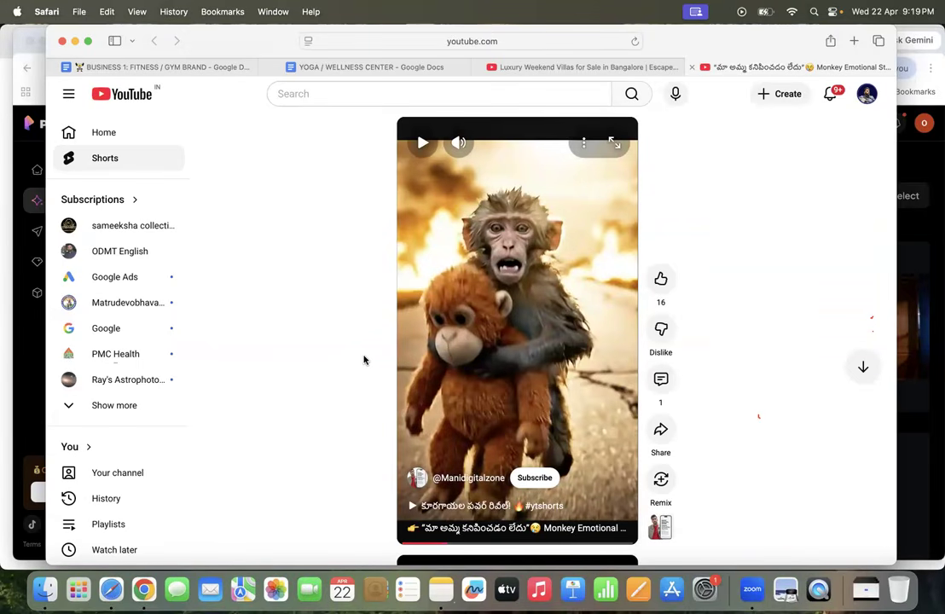
Step: Switch to QuickTime Player, watch the Google Ads Teddy Bear Guide video to its end and close it
{"action": "key", "text": "super+Tab"}
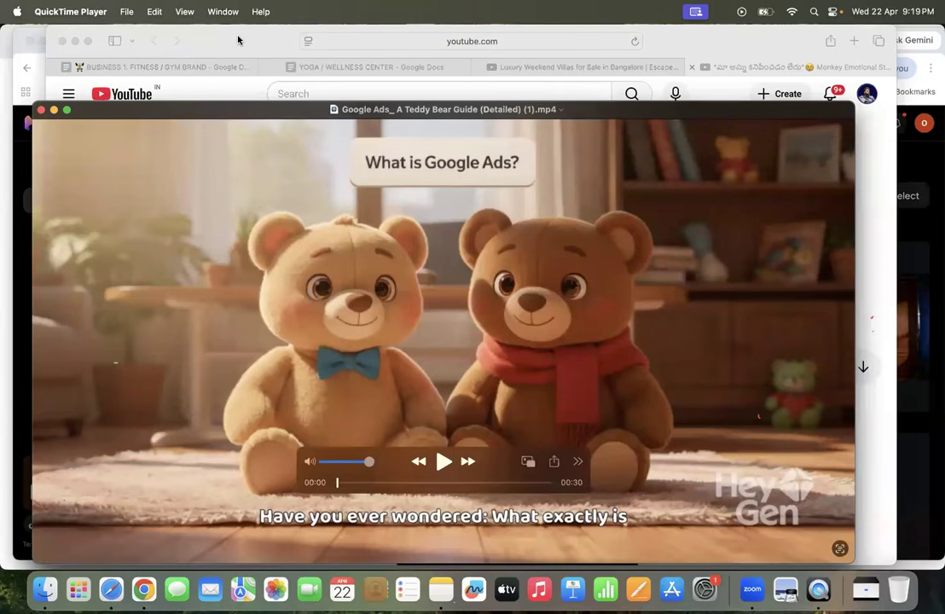
{"action": "left_click", "coordinate": [443, 462]}
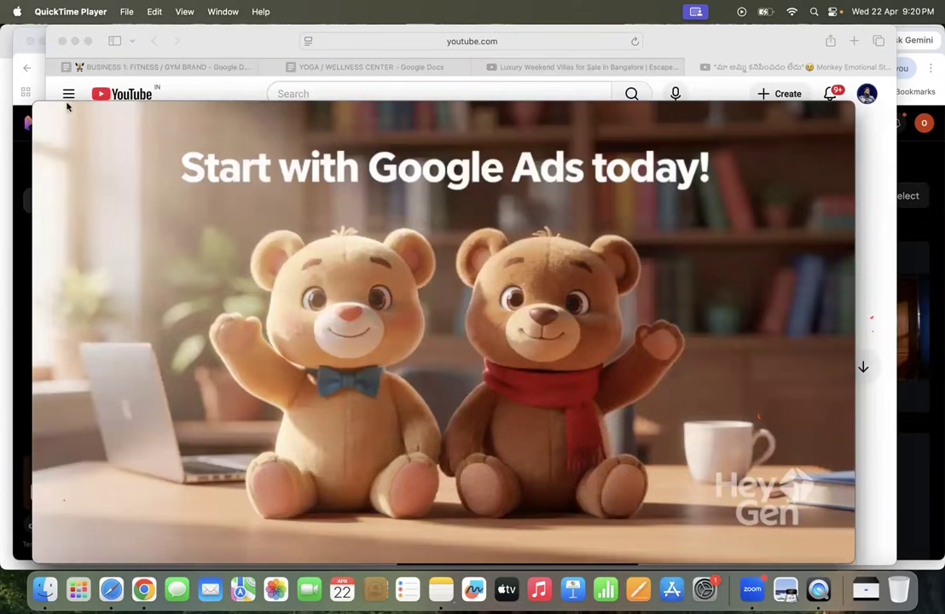
{"action": "left_click", "coordinate": [39, 105]}
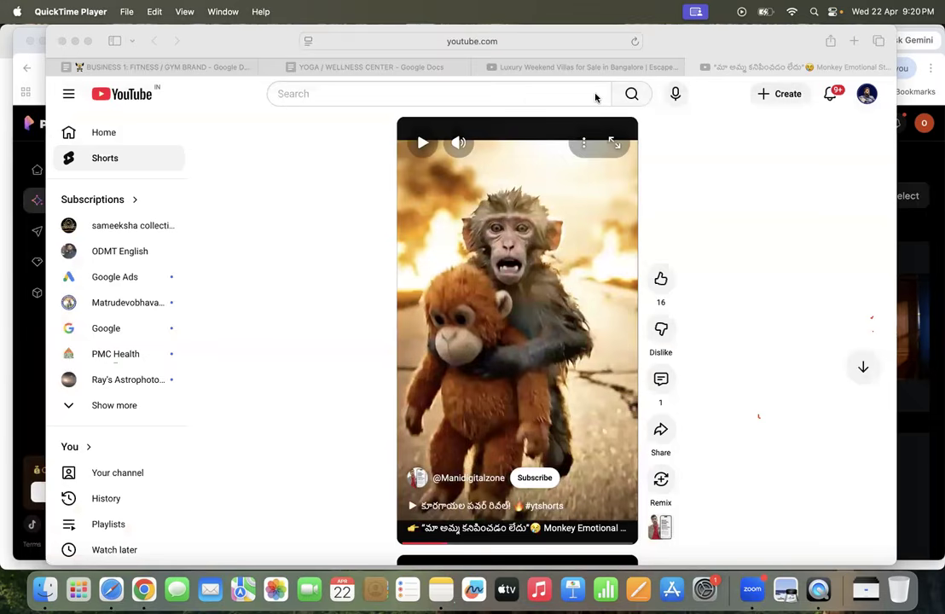
Step: Switch to Chrome, search Google for heygen in a new tab and open the HeyGen website's pricing page
{"action": "left_click", "coordinate": [144, 588]}
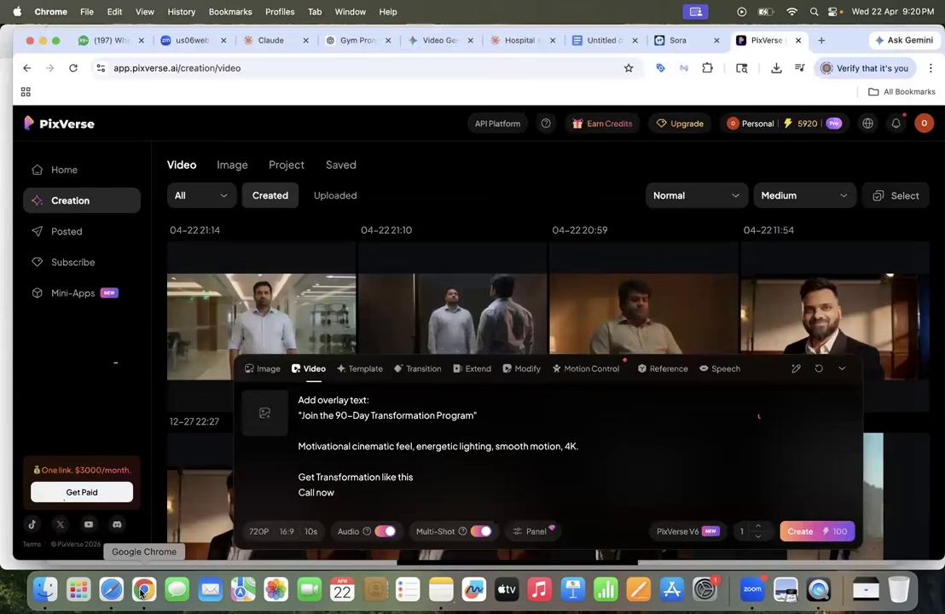
{"action": "left_click", "coordinate": [822, 41]}
{"action": "type", "text": "heygen"}
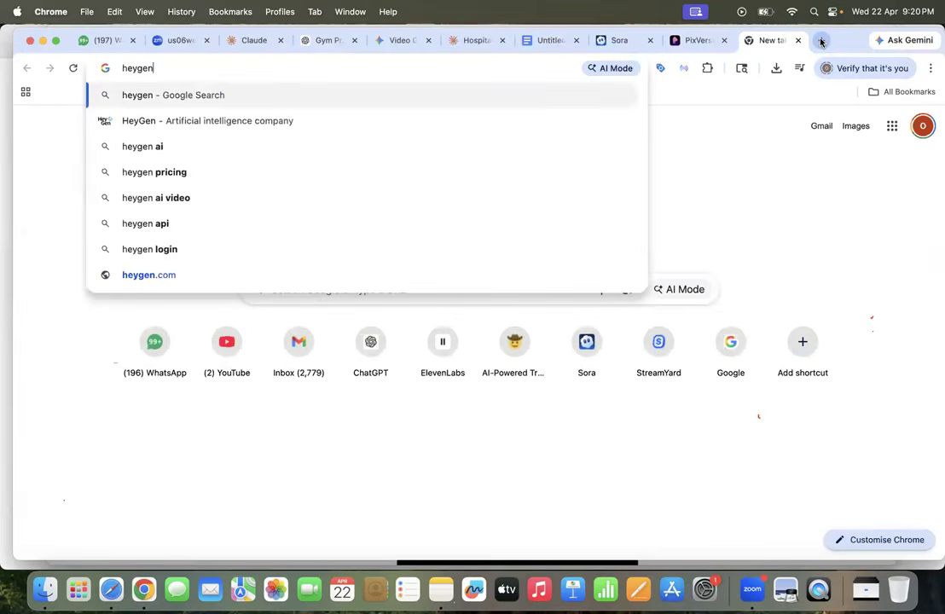
{"action": "key", "text": "Return"}
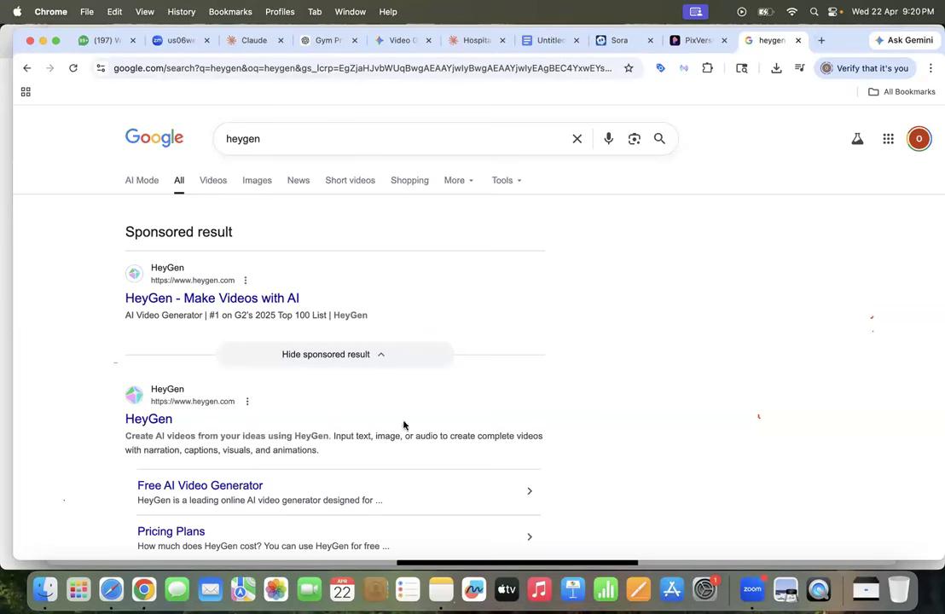
{"action": "left_click", "coordinate": [147, 419]}
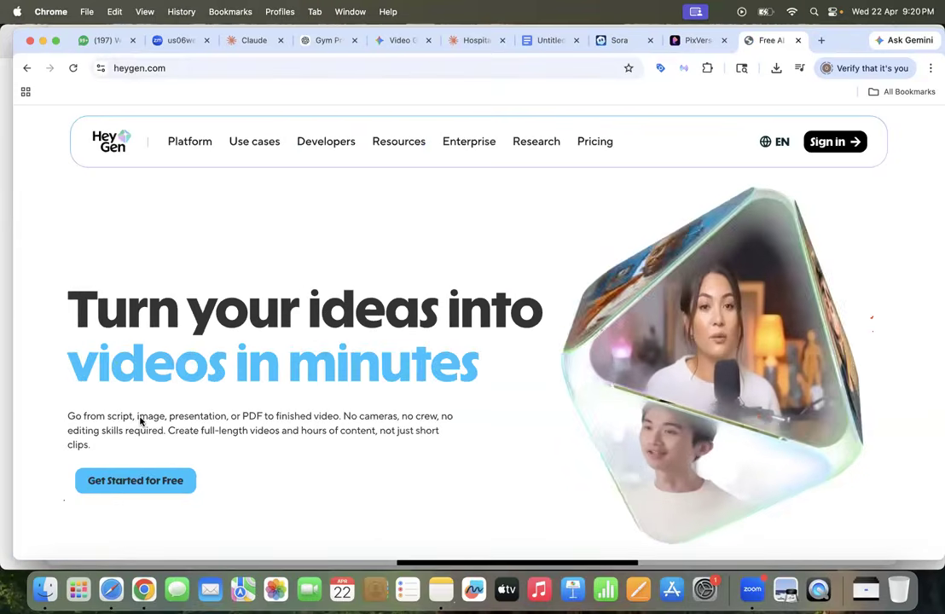
{"action": "left_click", "coordinate": [598, 145]}
{"action": "mouse_move", "coordinate": [598, 146]}
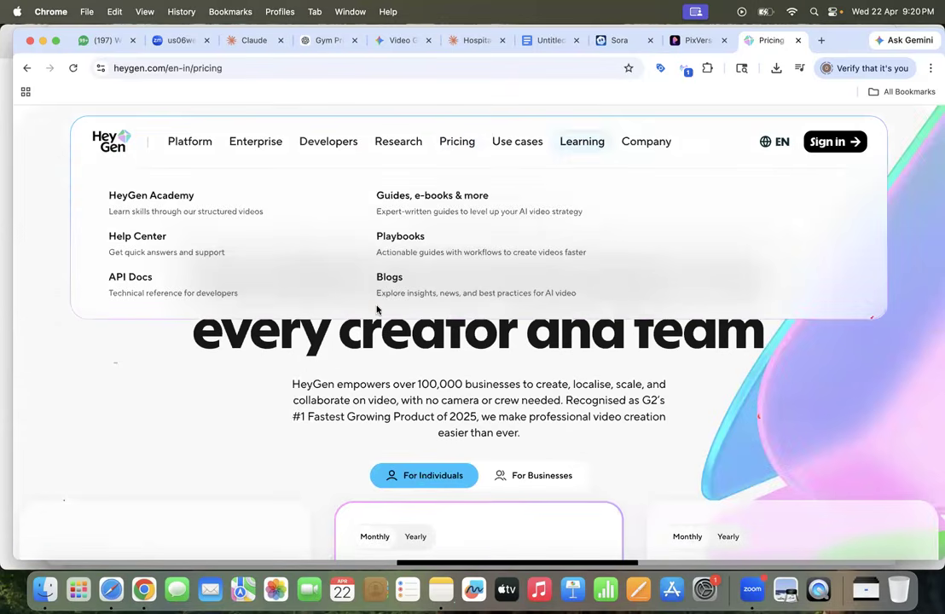
Step: Examine the prices and features of HeyGen's Free, Creator and Pro plans for individuals
{"action": "scroll", "coordinate": [378, 310], "scroll_direction": "down", "scroll_amount": 3}
{"action": "scroll", "coordinate": [240, 366], "scroll_direction": "down", "scroll_amount": 5}
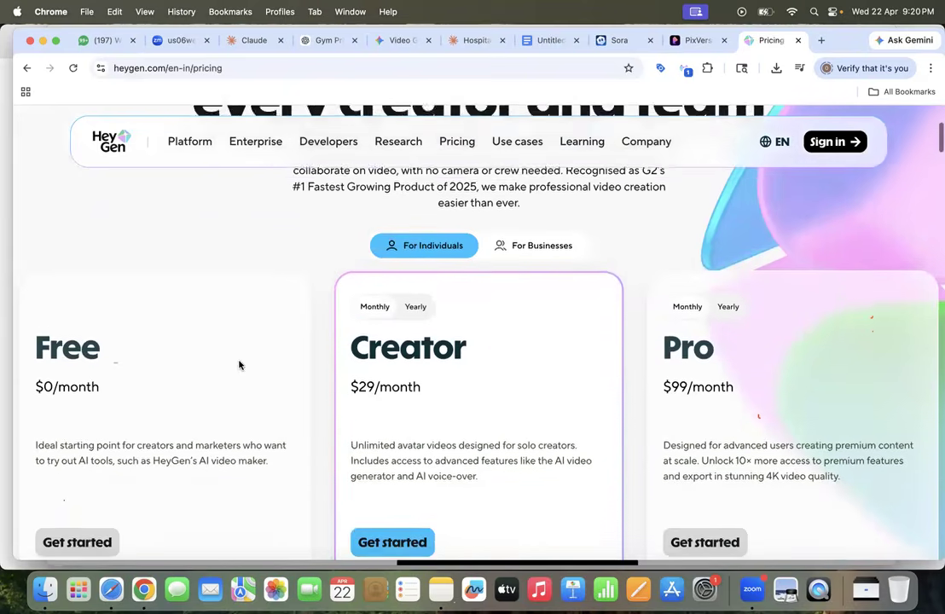
{"action": "scroll", "coordinate": [240, 365], "scroll_direction": "down", "scroll_amount": 1}
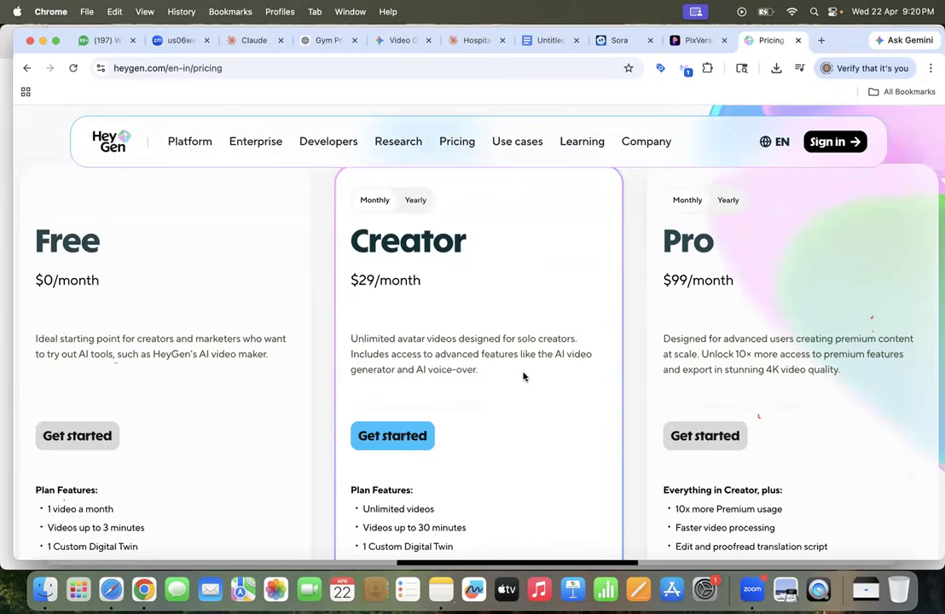
{"action": "scroll", "coordinate": [524, 376], "scroll_direction": "down", "scroll_amount": 4}
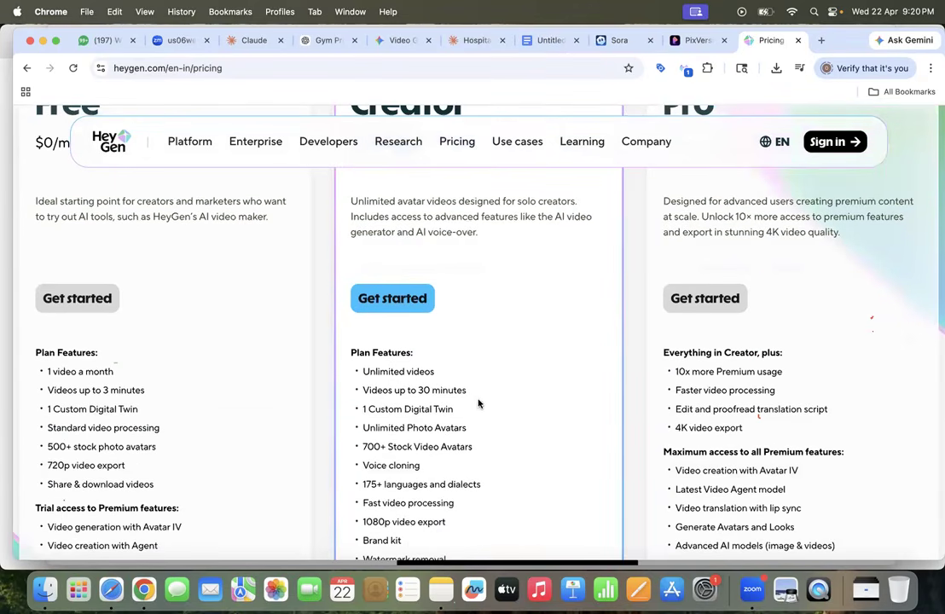
{"action": "scroll", "coordinate": [479, 406], "scroll_direction": "down", "scroll_amount": 2}
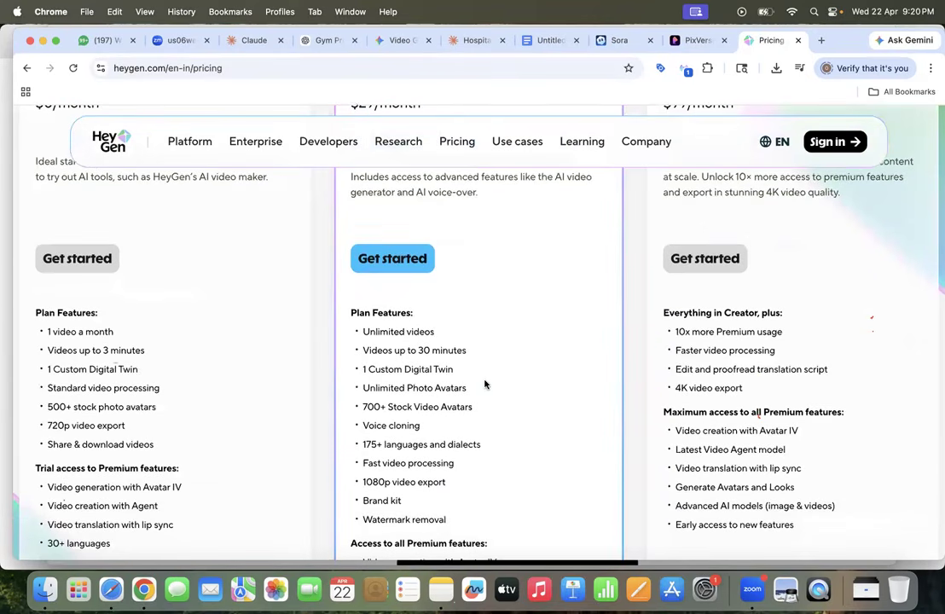
{"action": "scroll", "coordinate": [480, 413], "scroll_direction": "down", "scroll_amount": 2}
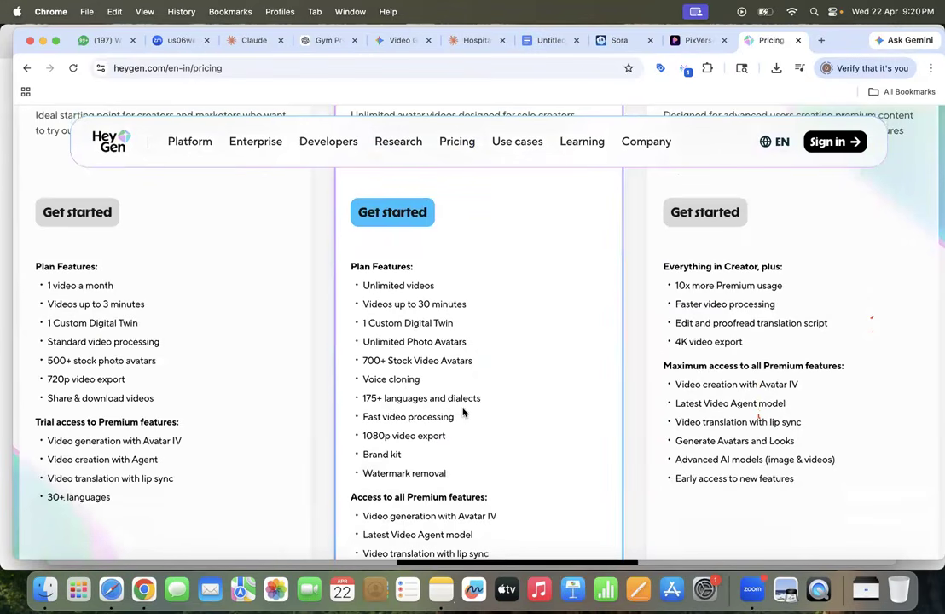
{"action": "scroll", "coordinate": [463, 413], "scroll_direction": "down", "scroll_amount": 1}
{"action": "scroll", "coordinate": [493, 436], "scroll_direction": "down", "scroll_amount": 3}
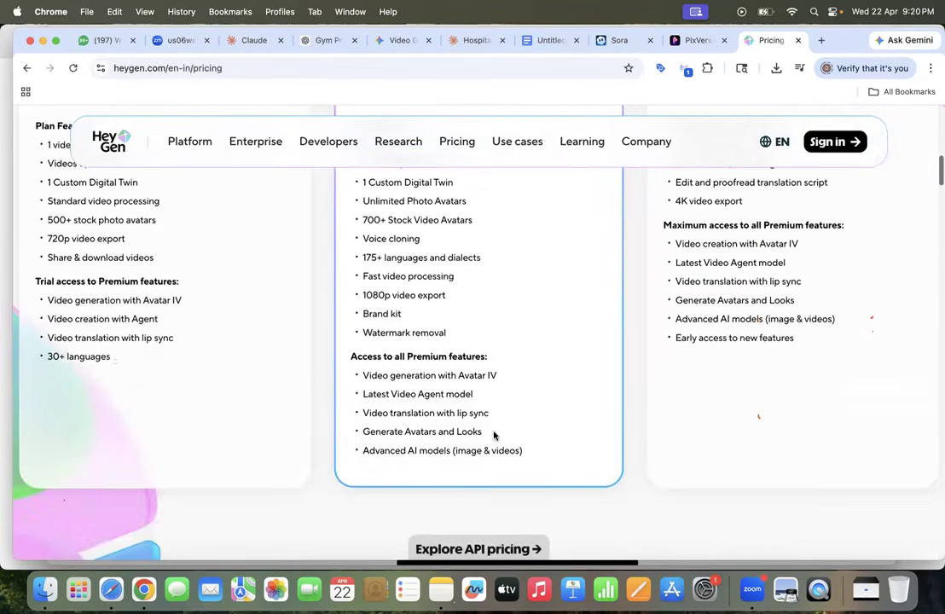
{"action": "scroll", "coordinate": [493, 435], "scroll_direction": "up", "scroll_amount": 5}
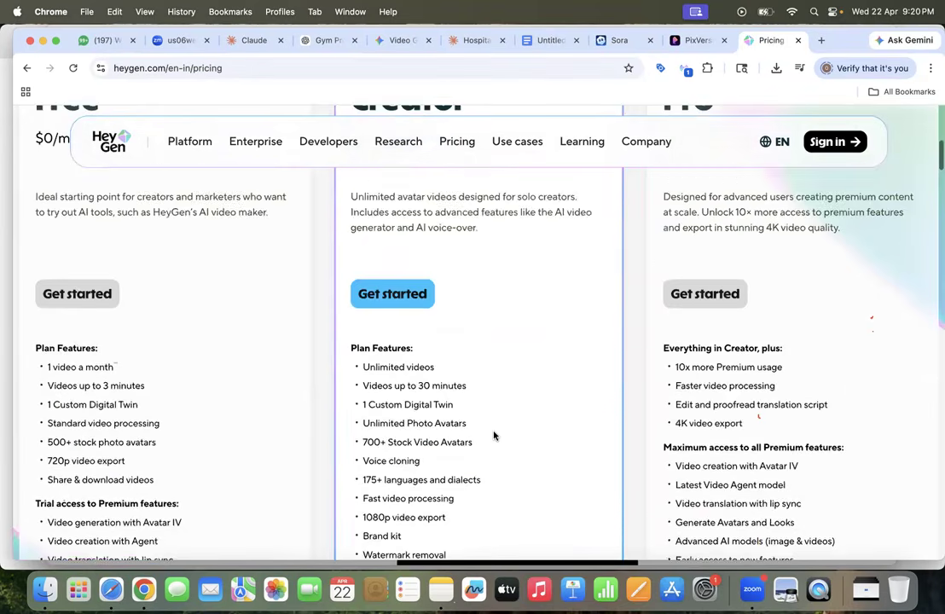
{"action": "scroll", "coordinate": [493, 436], "scroll_direction": "up", "scroll_amount": 5}
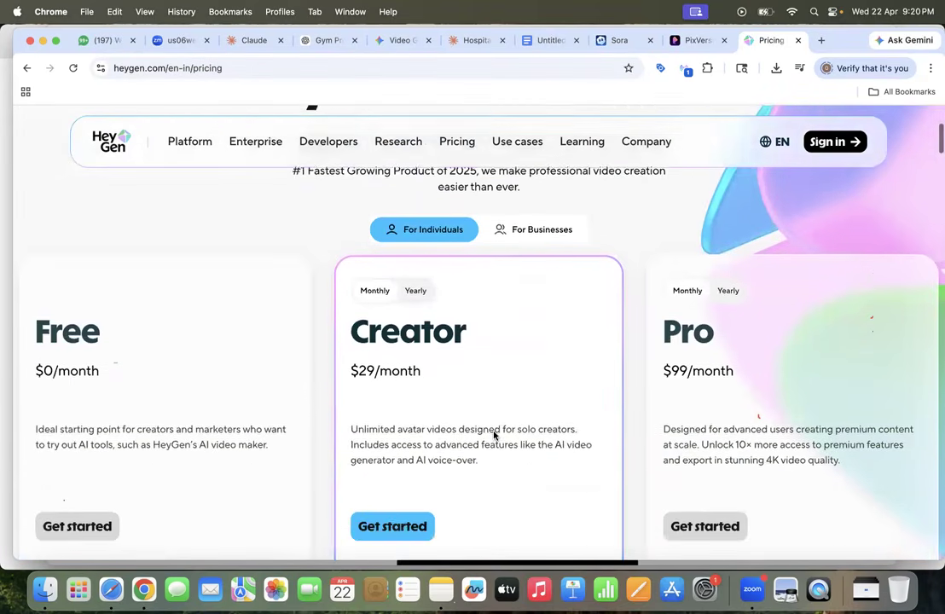
{"action": "scroll", "coordinate": [493, 436], "scroll_direction": "up", "scroll_amount": 1}
{"action": "scroll", "coordinate": [152, 465], "scroll_direction": "down", "scroll_amount": 3}
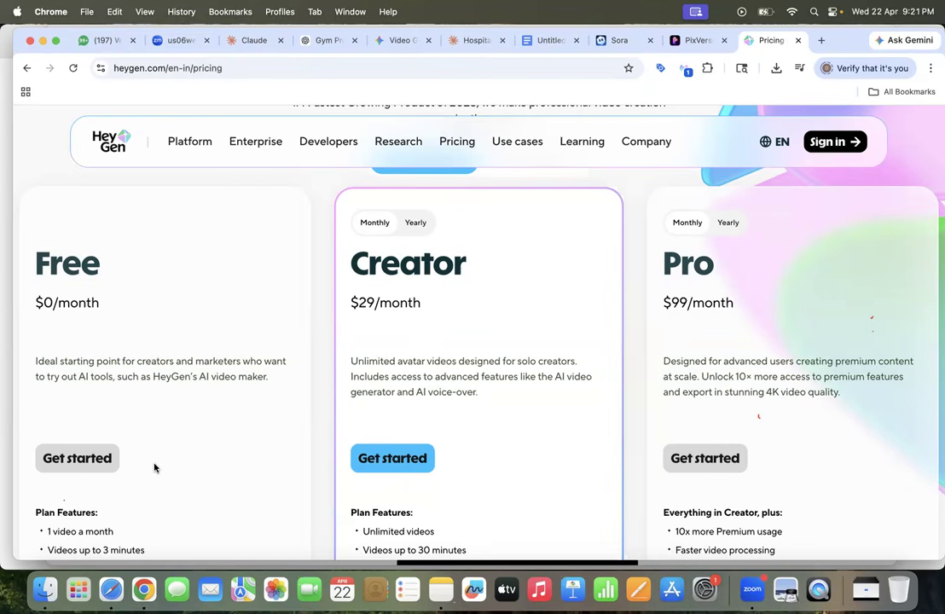
{"action": "left_click", "coordinate": [696, 41]}
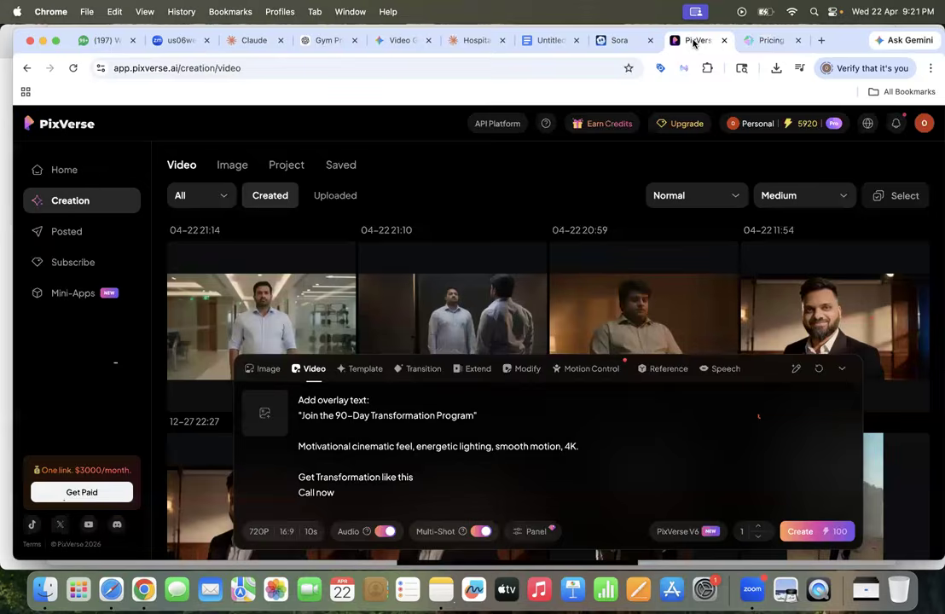
{"action": "left_click", "coordinate": [760, 43]}
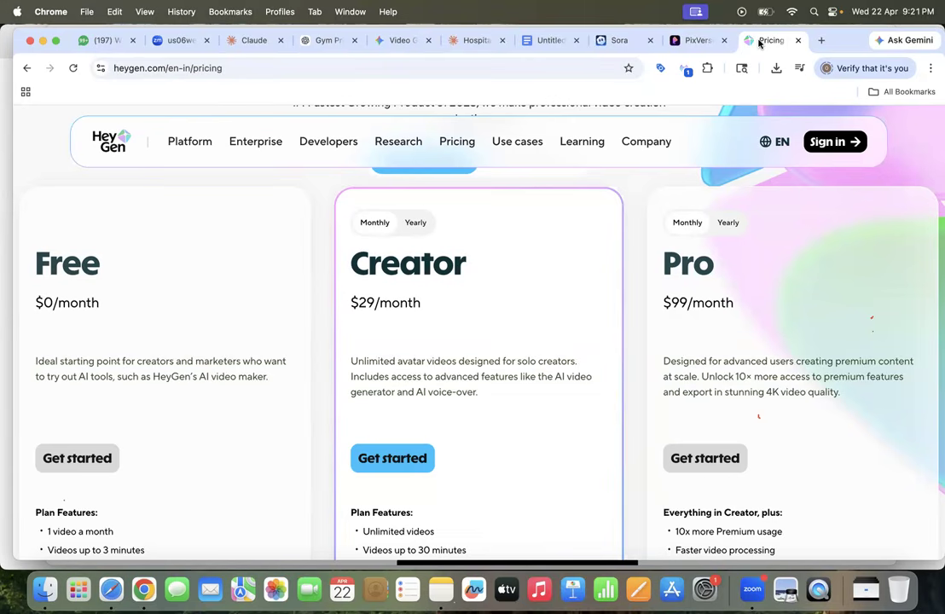
{"action": "left_click", "coordinate": [553, 40]}
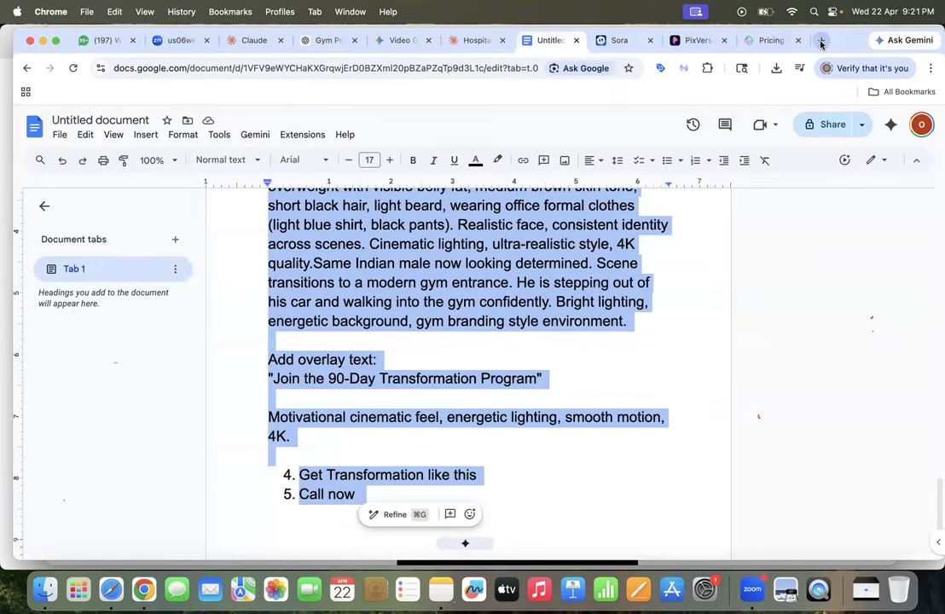
Step: Search Google for runwayml in a new tab and open the Runway website
{"action": "left_click", "coordinate": [822, 41]}
{"action": "type", "text": "runwayl"}
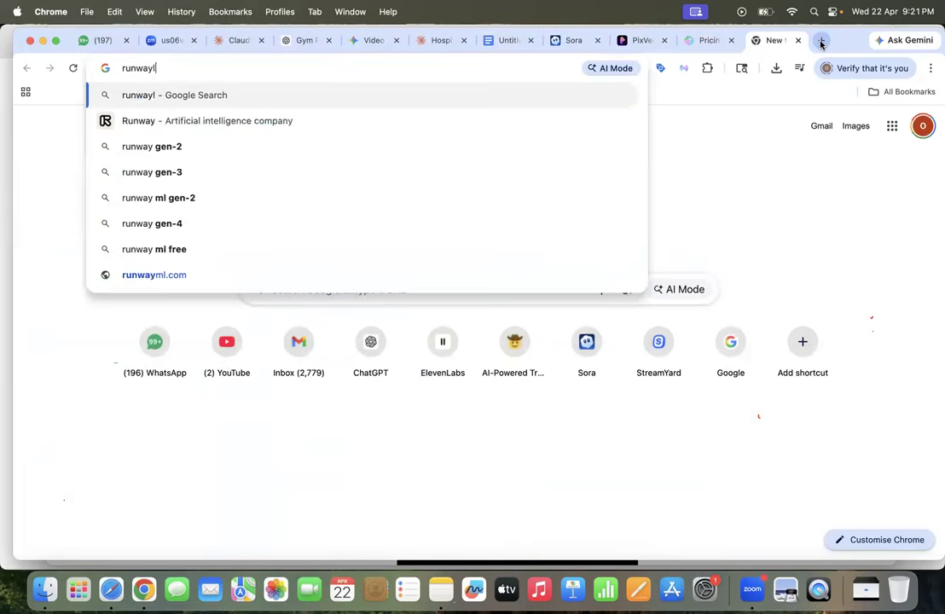
{"action": "type", "text": "l"}
{"action": "key", "text": "Down"}
{"action": "key", "text": "Return"}
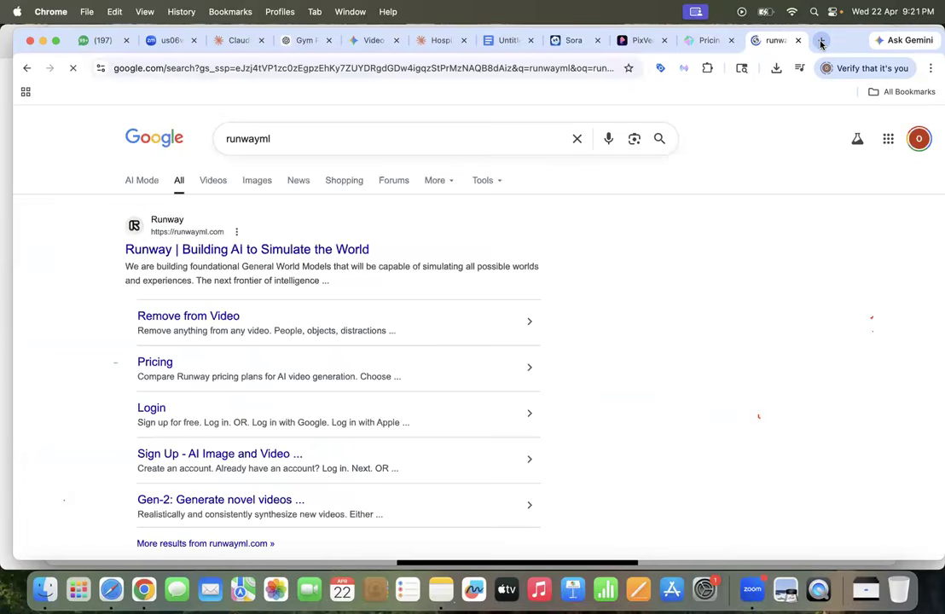
{"action": "left_click", "coordinate": [298, 251]}
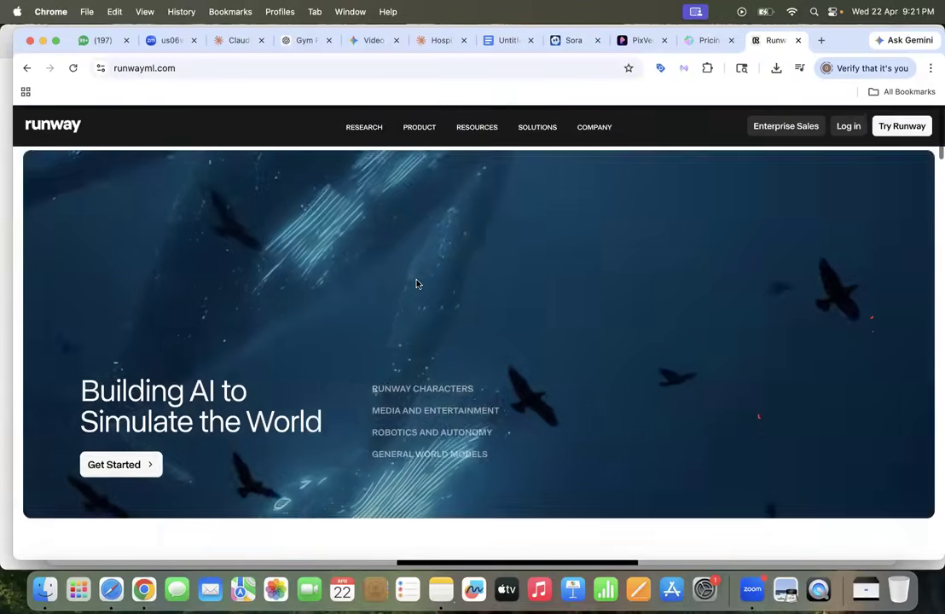
Step: Look through the Runway home page's research, products and partner sections, and return to its beginning
{"action": "scroll", "coordinate": [495, 301], "scroll_direction": "down", "scroll_amount": 5}
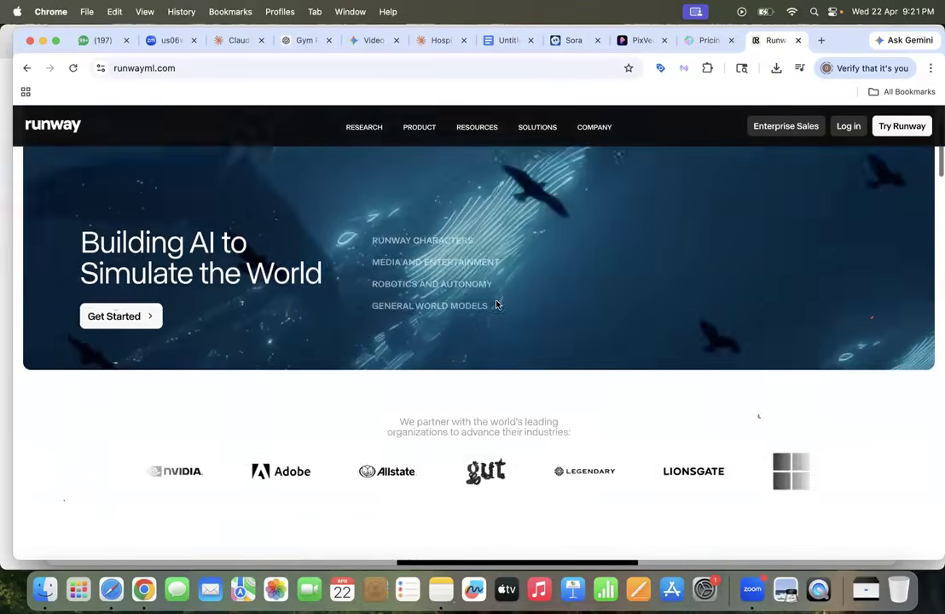
{"action": "scroll", "coordinate": [495, 301], "scroll_direction": "down", "scroll_amount": 1}
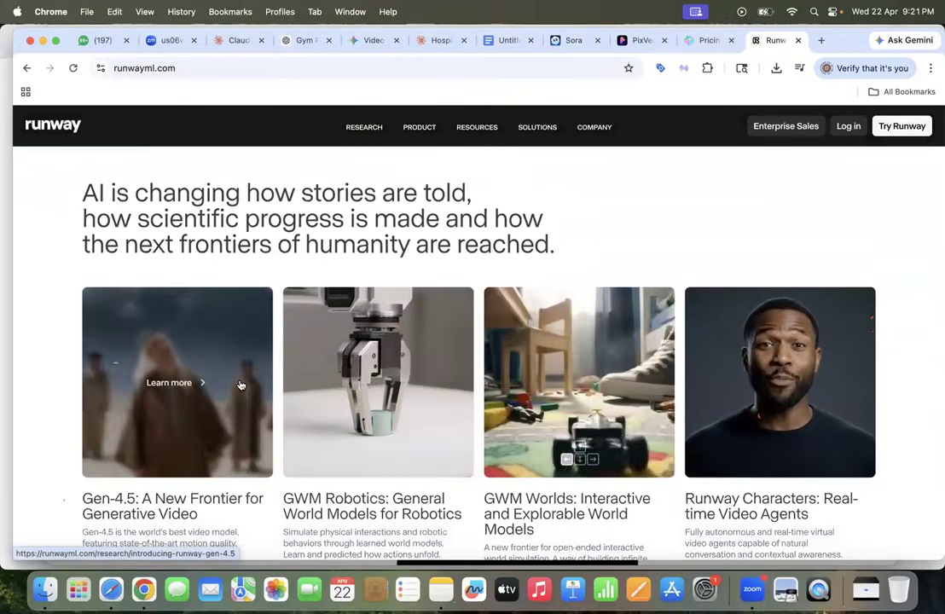
{"action": "scroll", "coordinate": [419, 372], "scroll_direction": "down", "scroll_amount": 15}
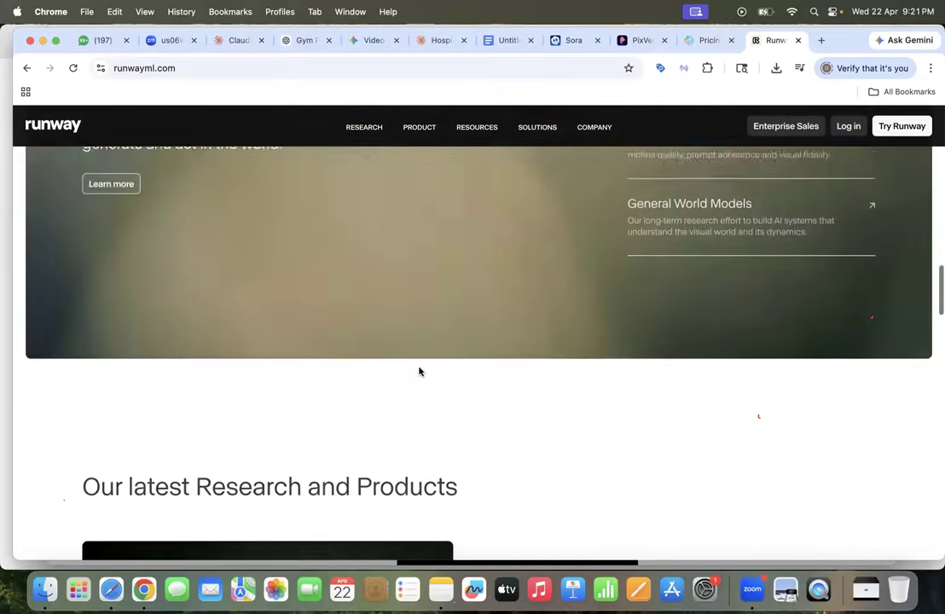
{"action": "scroll", "coordinate": [508, 333], "scroll_direction": "down", "scroll_amount": 12}
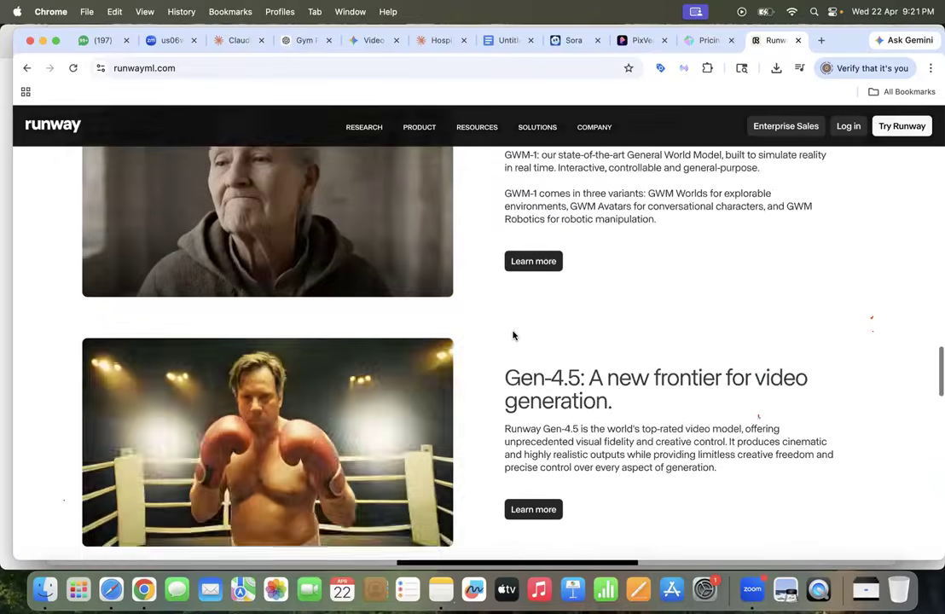
{"action": "scroll", "coordinate": [599, 429], "scroll_direction": "down", "scroll_amount": 10}
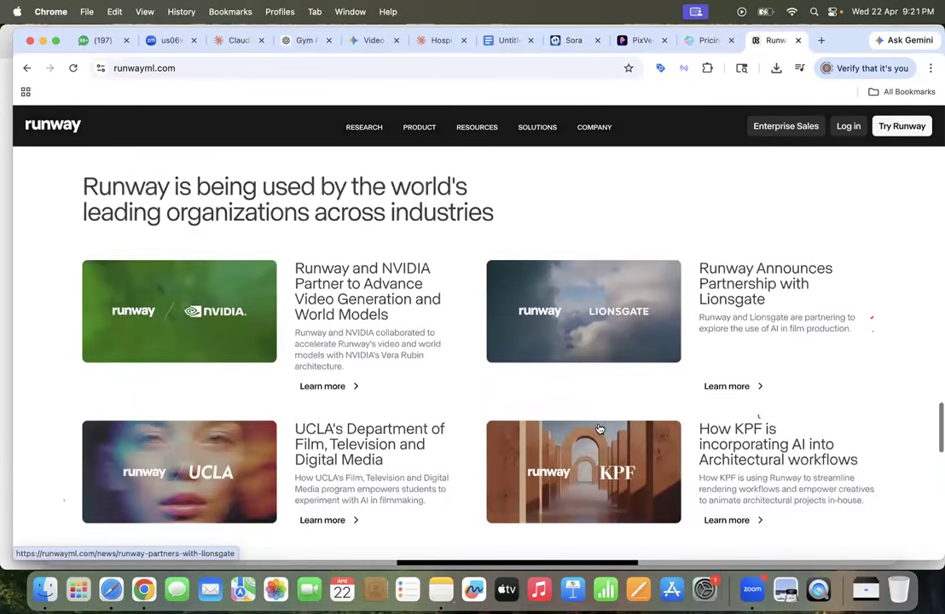
{"action": "scroll", "coordinate": [599, 428], "scroll_direction": "down", "scroll_amount": 12}
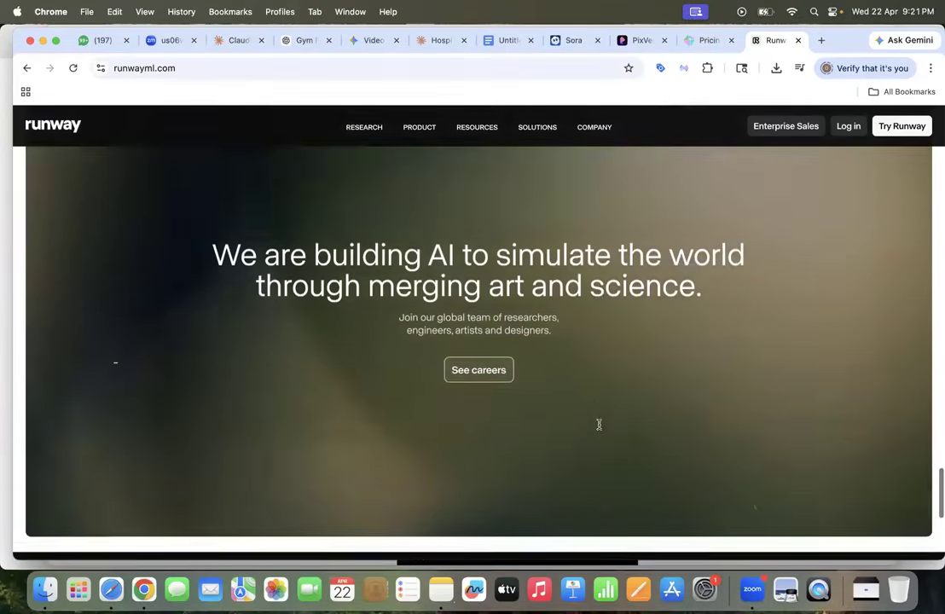
{"action": "scroll", "coordinate": [600, 428], "scroll_direction": "up", "scroll_amount": 20}
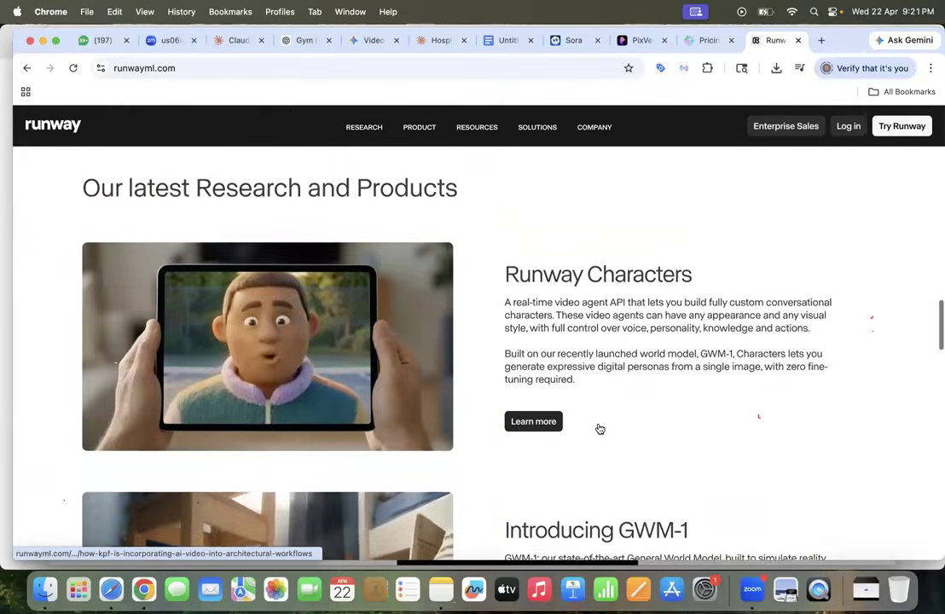
{"action": "scroll", "coordinate": [599, 428], "scroll_direction": "up", "scroll_amount": 15}
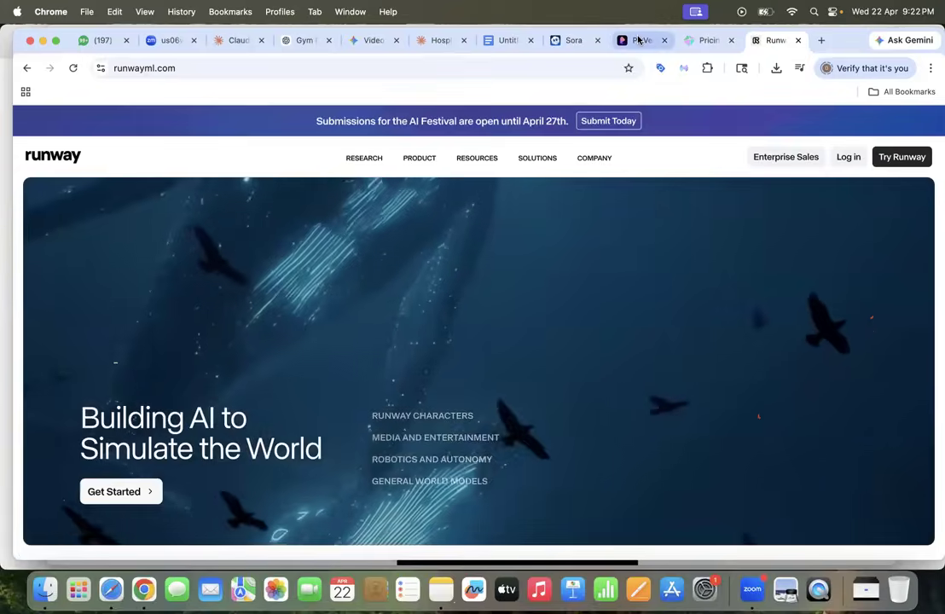
Step: Search Google for hedra in a new tab, open the Hedra website and look over its home page tools
{"action": "left_click", "coordinate": [638, 40]}
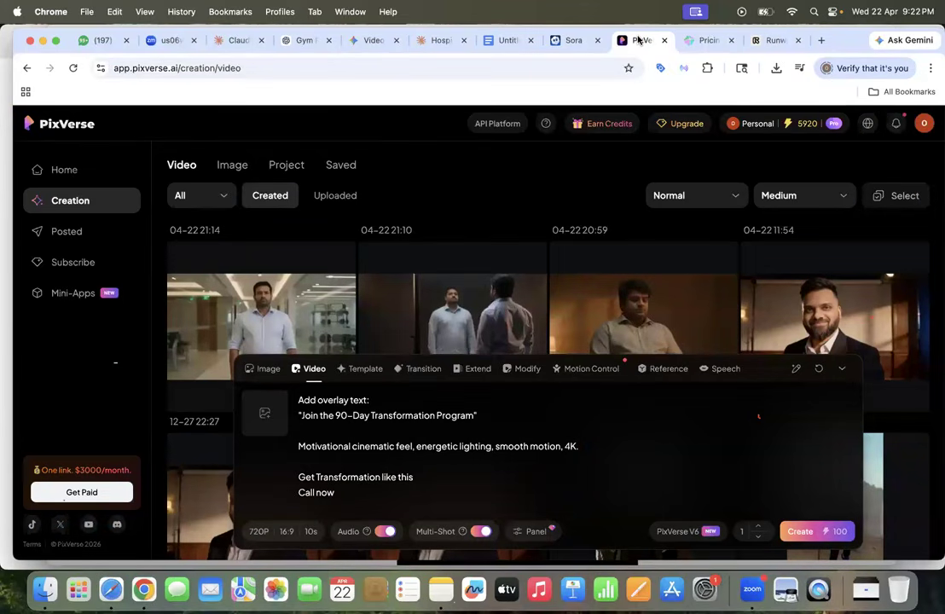
{"action": "left_click", "coordinate": [821, 40]}
{"action": "type", "text": "hedra"}
{"action": "key", "text": "Return"}
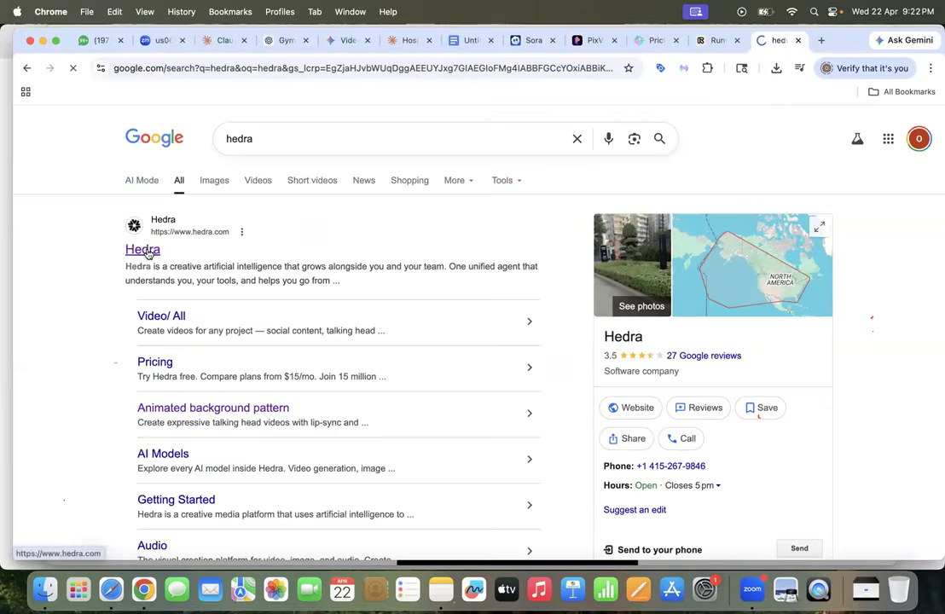
{"action": "left_click", "coordinate": [146, 253]}
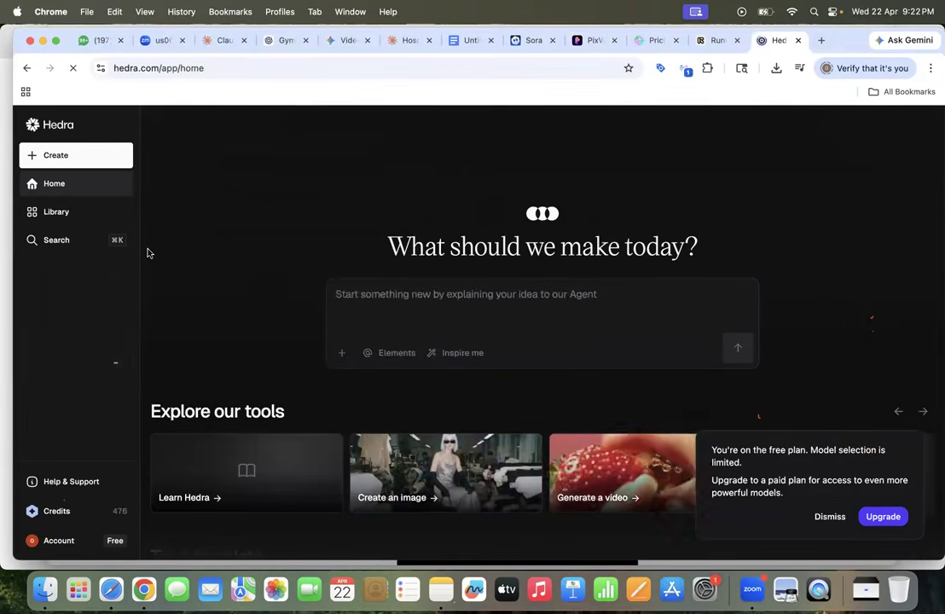
{"action": "scroll", "coordinate": [169, 245], "scroll_direction": "down", "scroll_amount": 2}
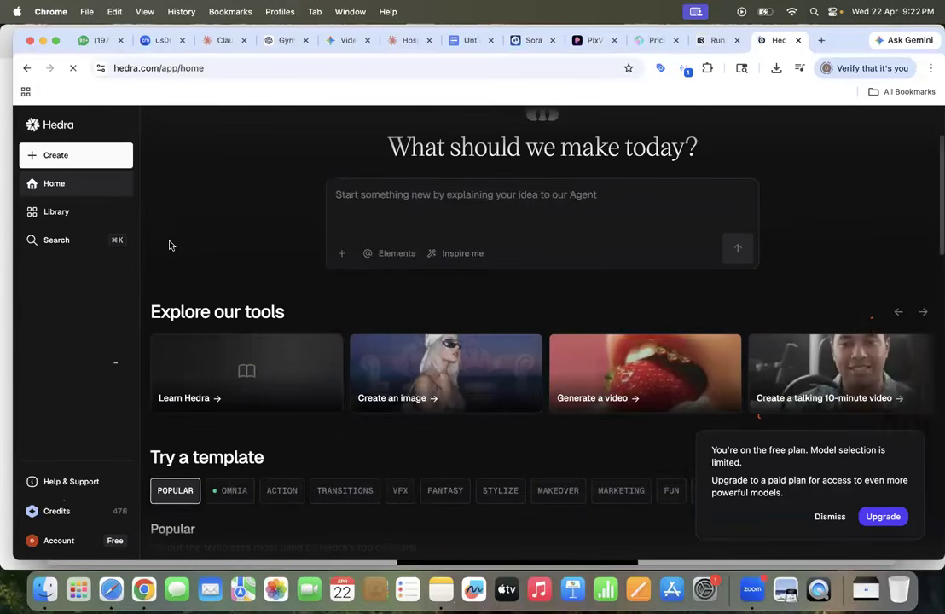
Step: Open the Hedra library, watch the Charminar video from December 27, 2025, and close it
{"action": "left_click", "coordinate": [53, 212]}
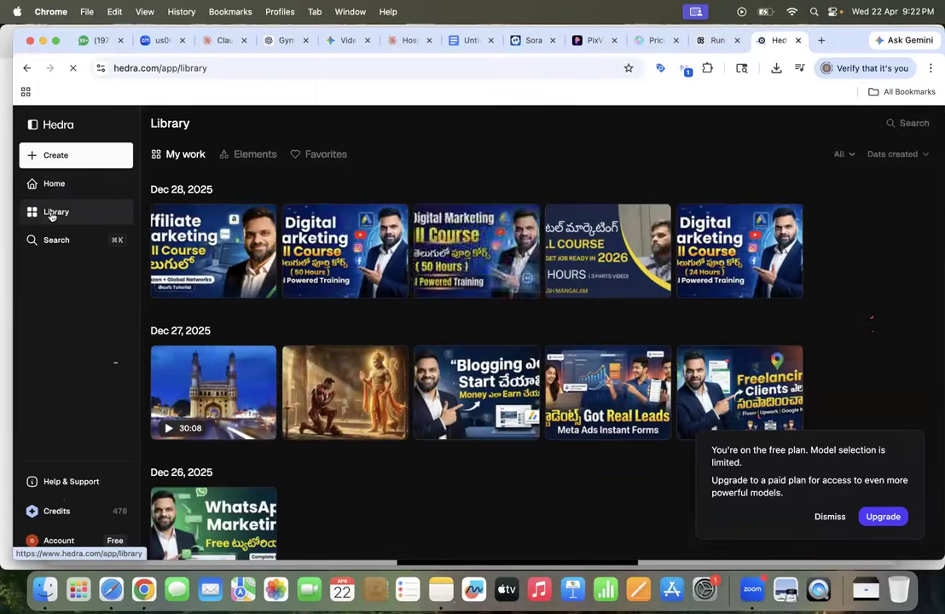
{"action": "scroll", "coordinate": [388, 164], "scroll_direction": "down", "scroll_amount": 1}
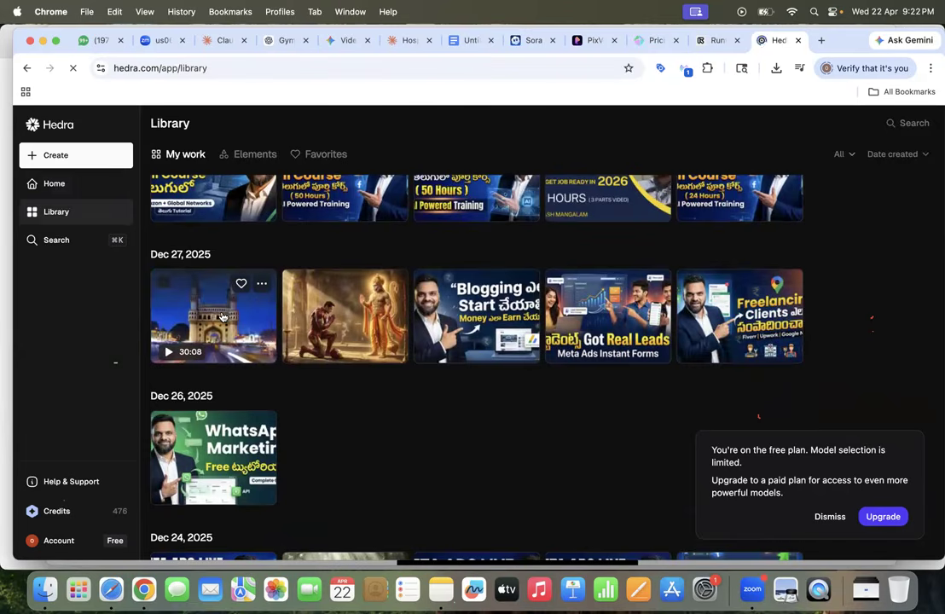
{"action": "left_click", "coordinate": [222, 317]}
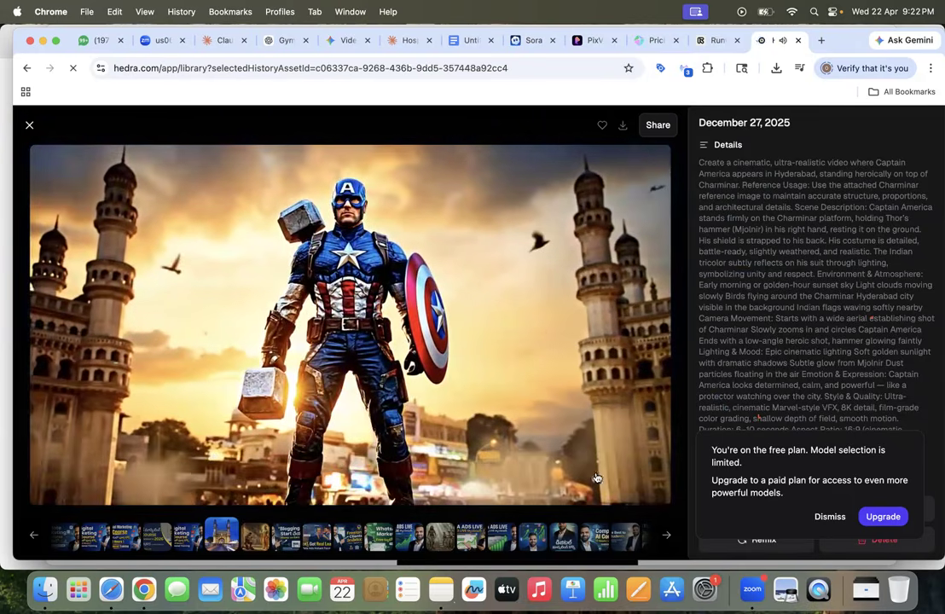
{"action": "left_click", "coordinate": [29, 124]}
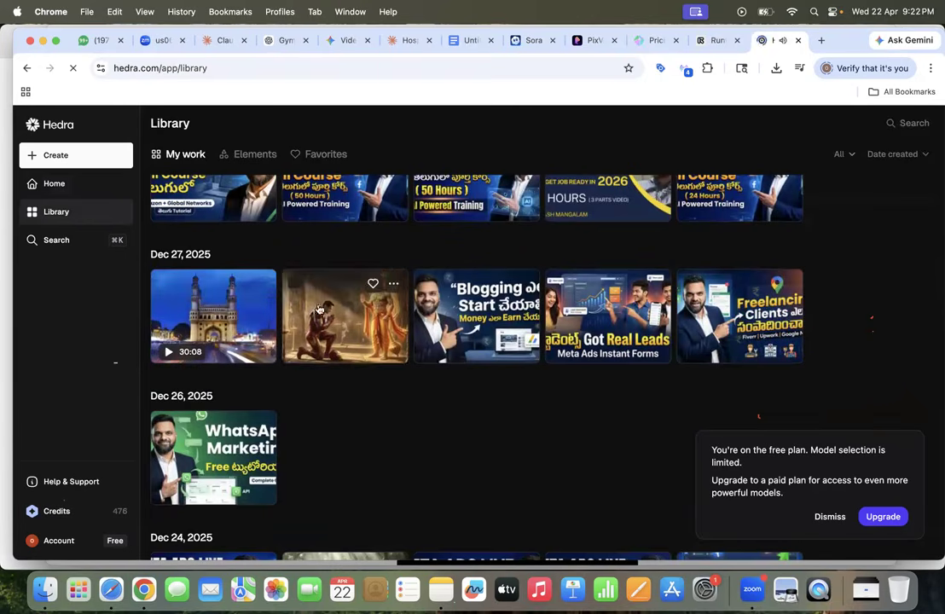
Step: Find the December 20, 2025 video of the bearded man in a dark suit, play it, and close it
{"action": "scroll", "coordinate": [417, 439], "scroll_direction": "down", "scroll_amount": 8}
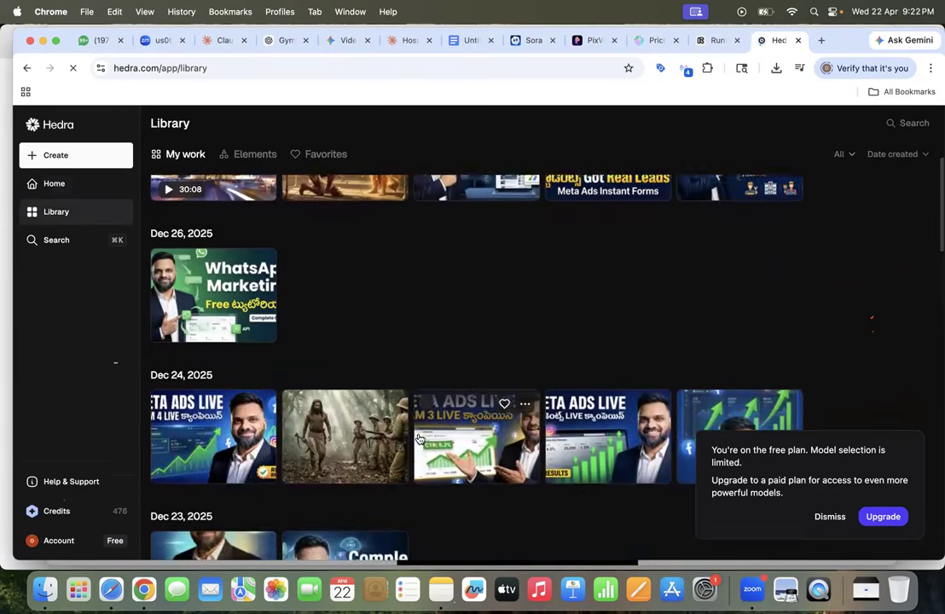
{"action": "scroll", "coordinate": [509, 408], "scroll_direction": "down", "scroll_amount": 10}
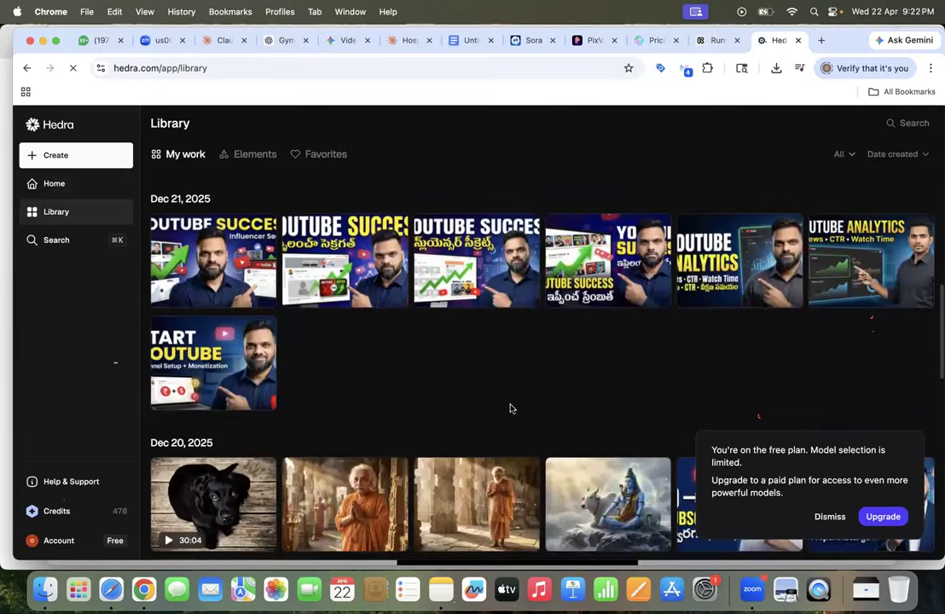
{"action": "scroll", "coordinate": [511, 407], "scroll_direction": "up", "scroll_amount": 8}
{"action": "scroll", "coordinate": [445, 343], "scroll_direction": "up", "scroll_amount": 5}
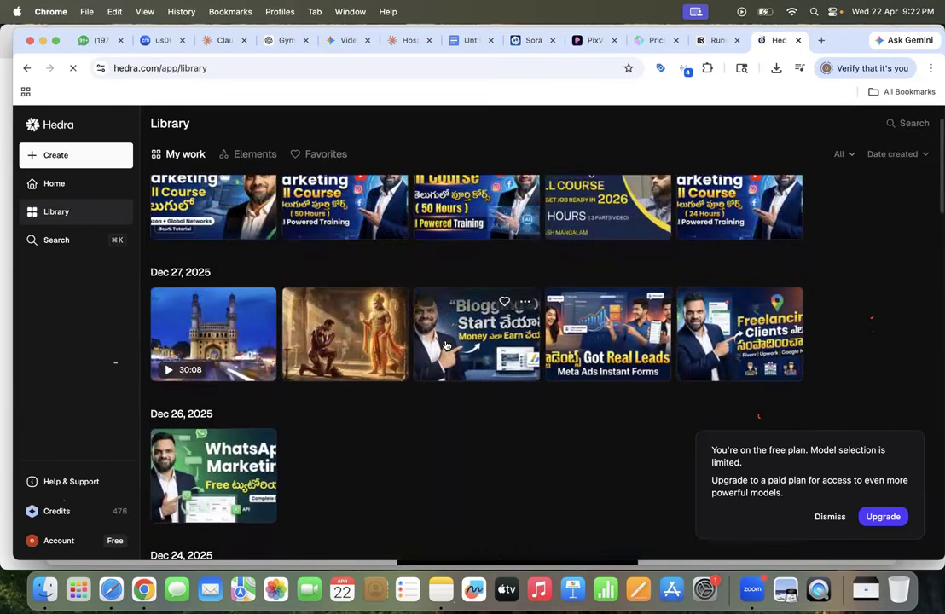
{"action": "scroll", "coordinate": [445, 343], "scroll_direction": "down", "scroll_amount": 15}
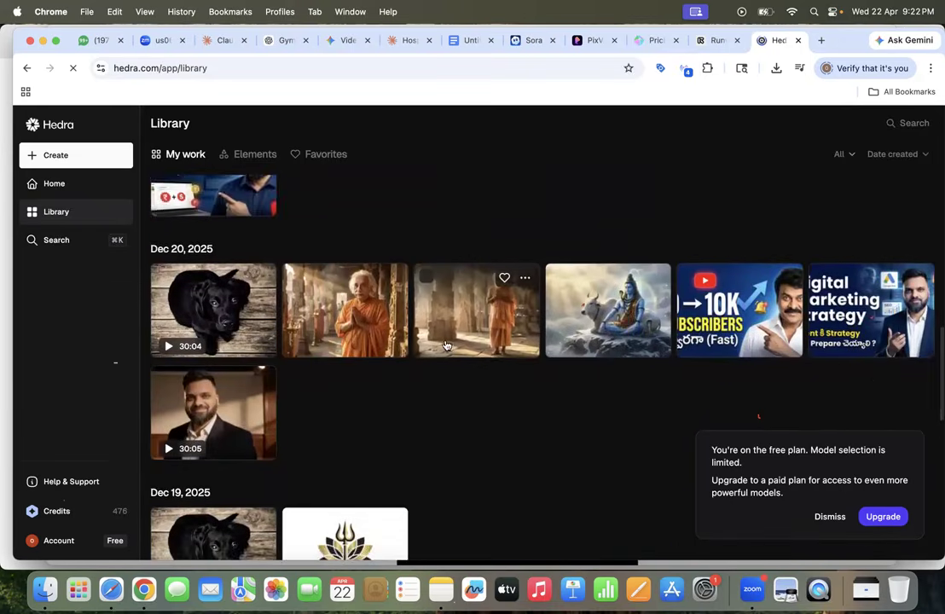
{"action": "scroll", "coordinate": [446, 343], "scroll_direction": "down", "scroll_amount": 2}
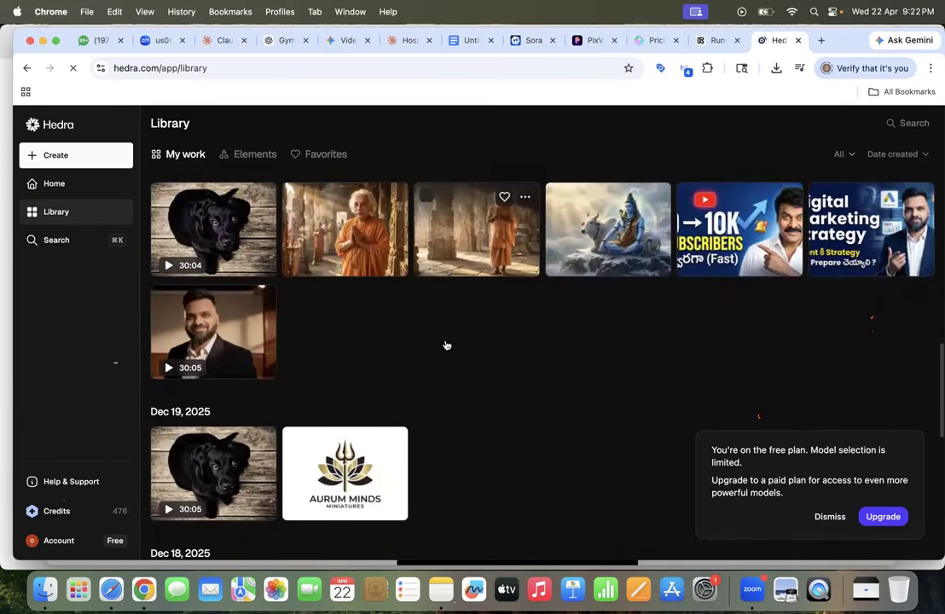
{"action": "left_click", "coordinate": [200, 342]}
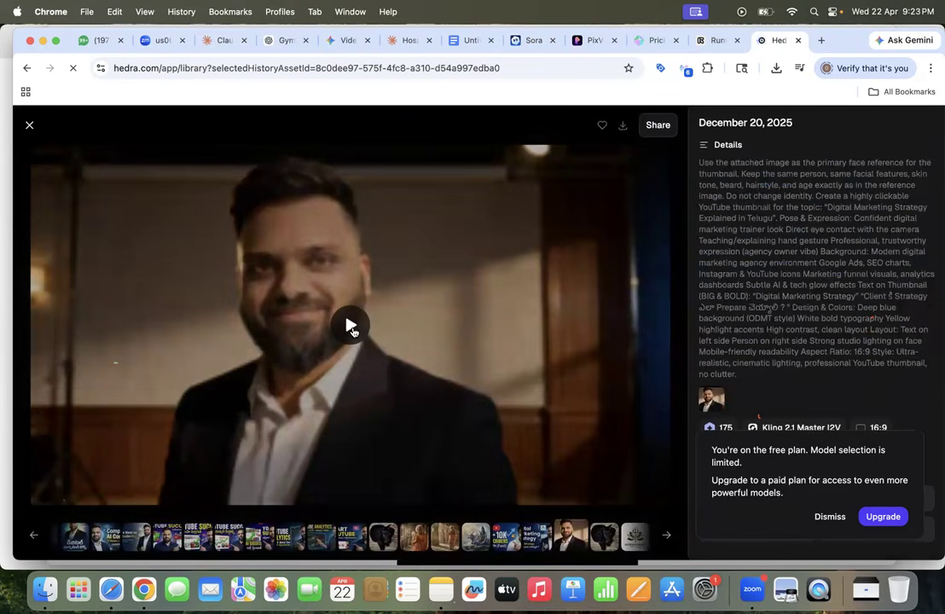
{"action": "left_click", "coordinate": [350, 328]}
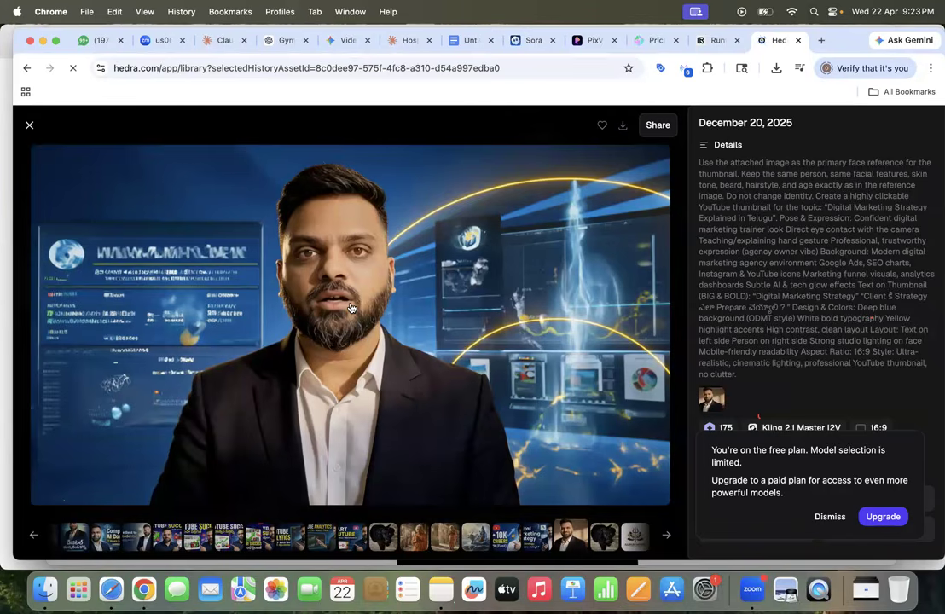
{"action": "left_click", "coordinate": [29, 126]}
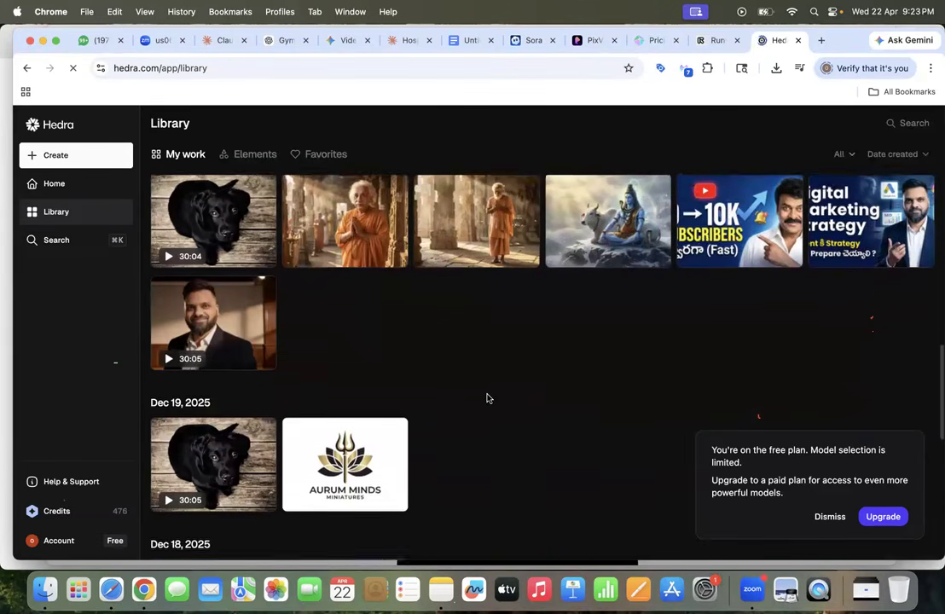
Step: Find the December 16, 2025 cricket stadium handshake image, view it with its prompt details, and close it
{"action": "mouse_move", "coordinate": [346, 265]}
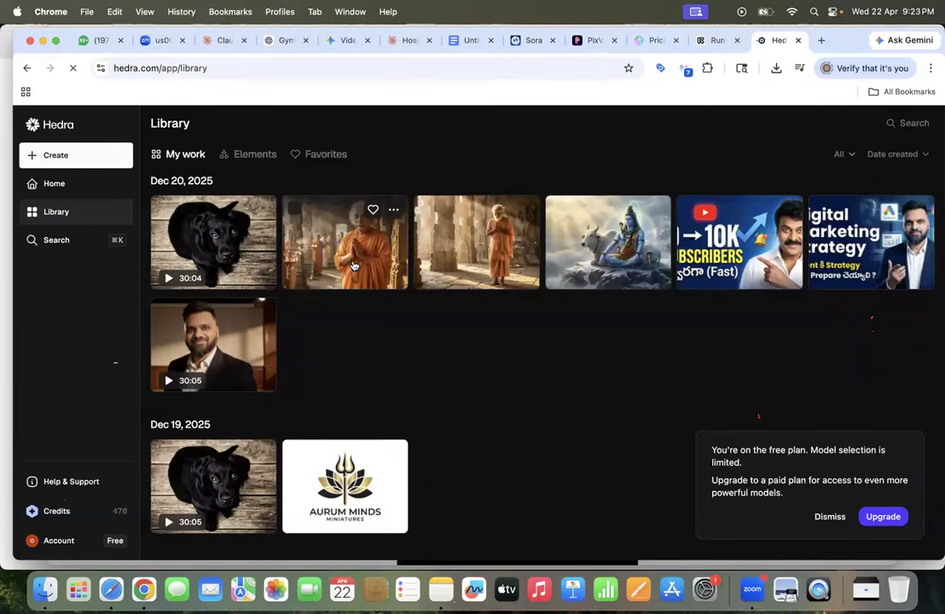
{"action": "scroll", "coordinate": [464, 326], "scroll_direction": "down", "scroll_amount": 5}
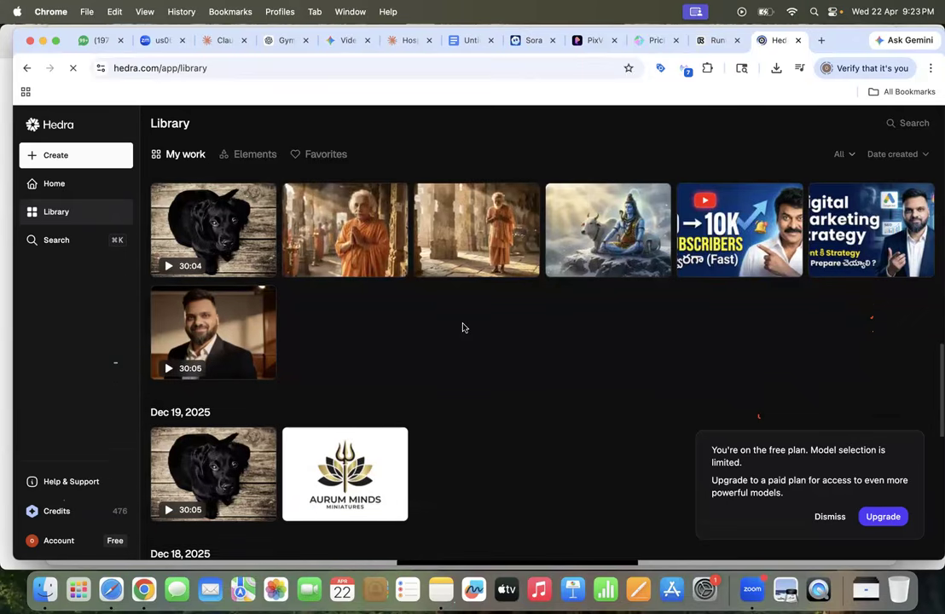
{"action": "scroll", "coordinate": [464, 327], "scroll_direction": "down", "scroll_amount": 8}
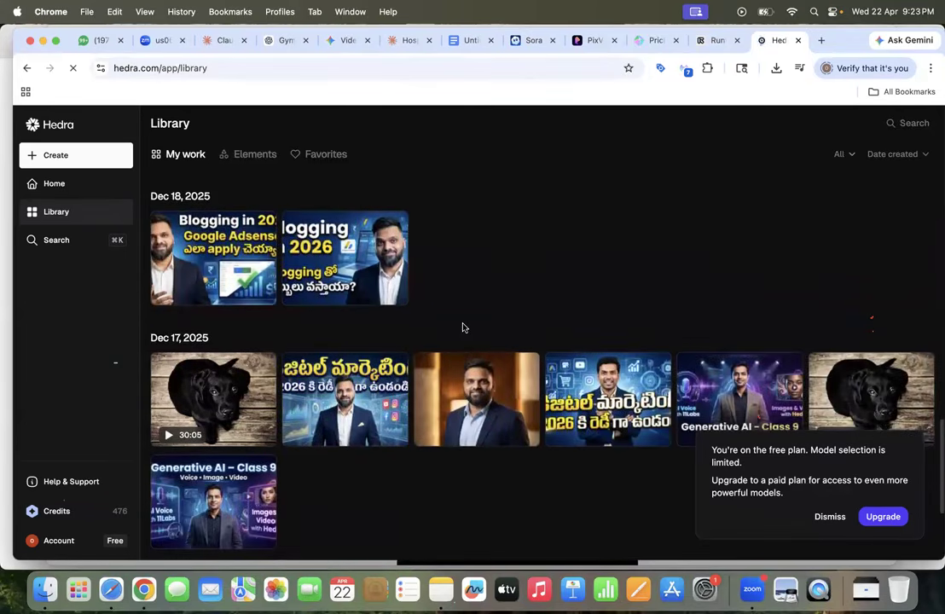
{"action": "scroll", "coordinate": [464, 327], "scroll_direction": "down", "scroll_amount": 5}
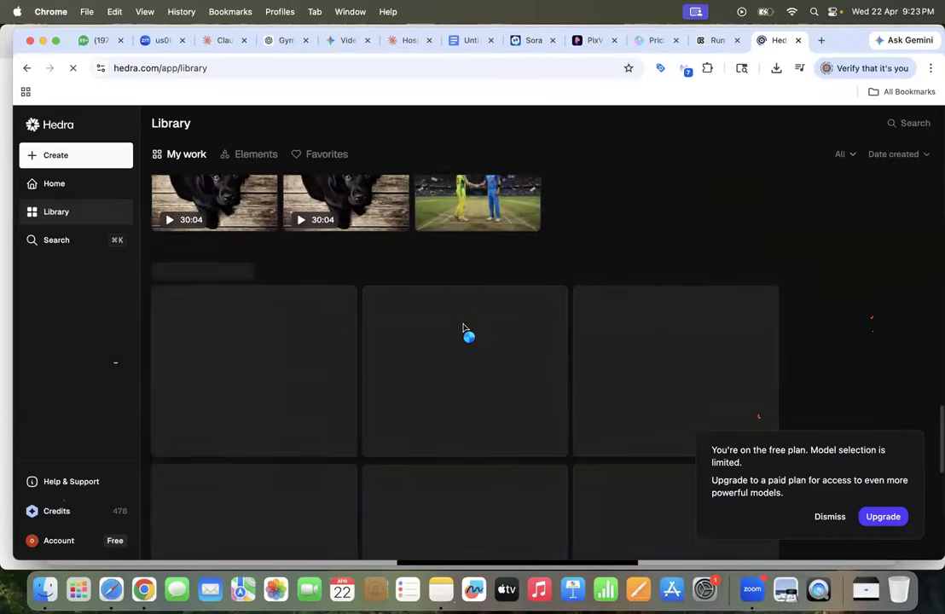
{"action": "left_click", "coordinate": [467, 296]}
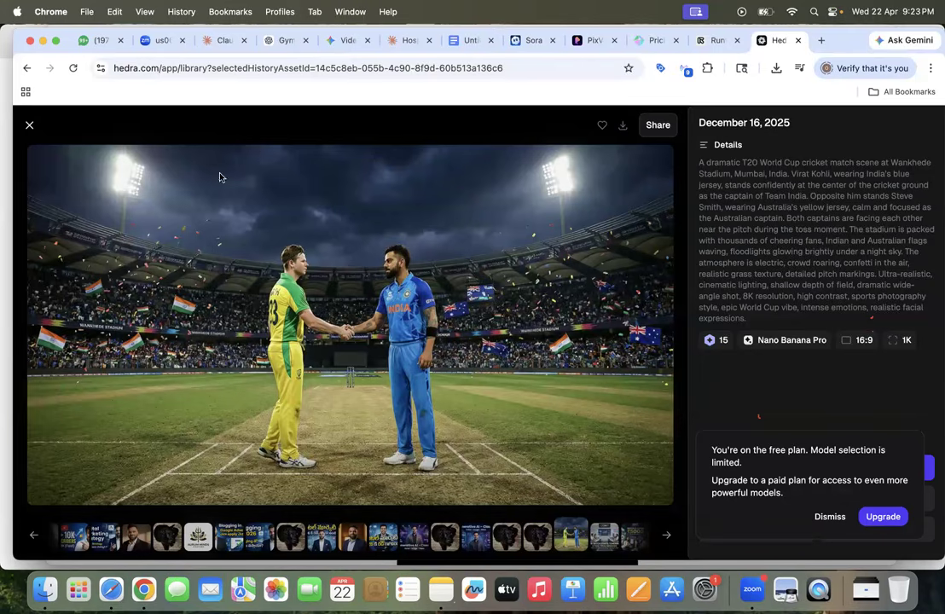
{"action": "left_click", "coordinate": [30, 126]}
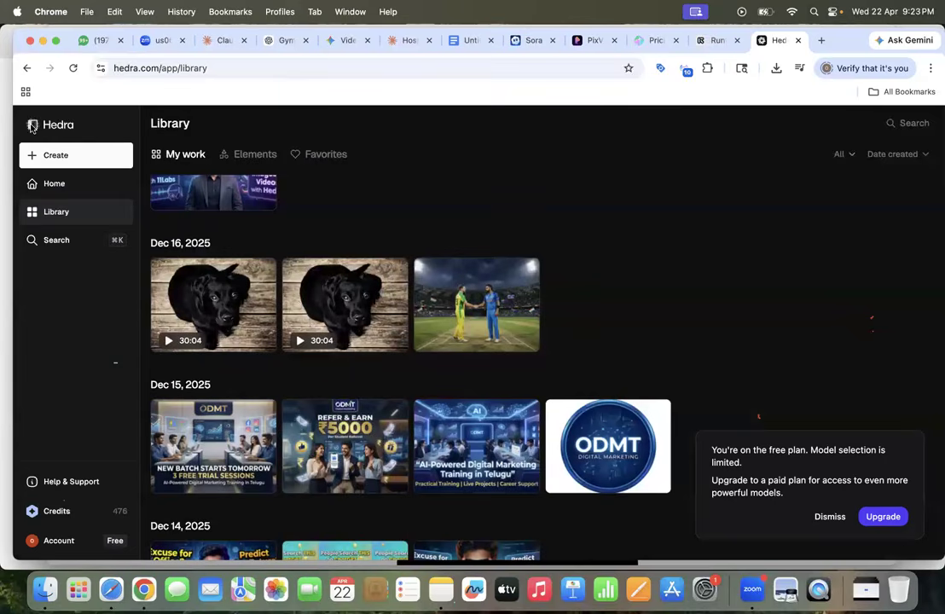
Step: Find the December 4, 2025 ODMT podcast video, play it with sound on, and close it
{"action": "scroll", "coordinate": [611, 285], "scroll_direction": "down", "scroll_amount": 2}
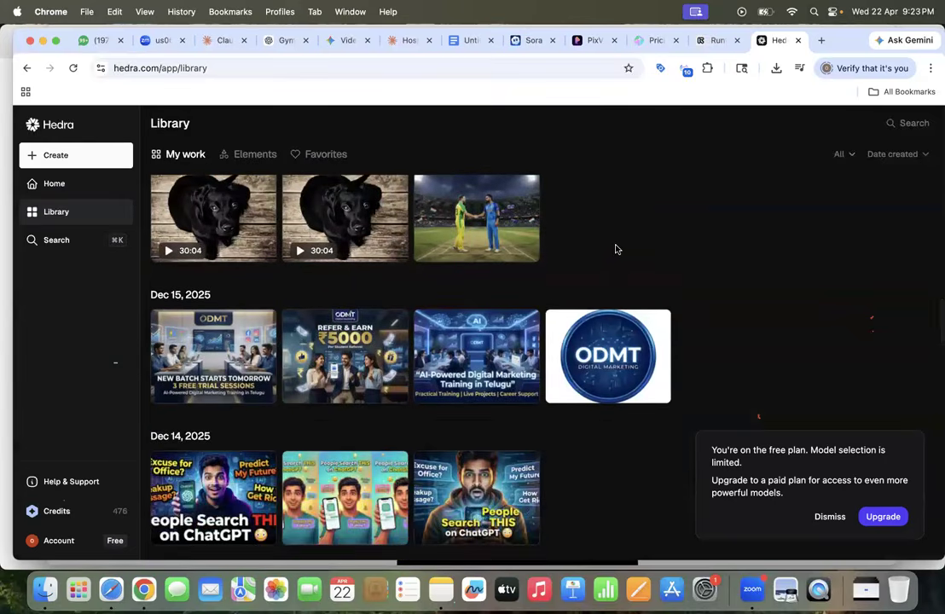
{"action": "scroll", "coordinate": [617, 249], "scroll_direction": "down", "scroll_amount": 4}
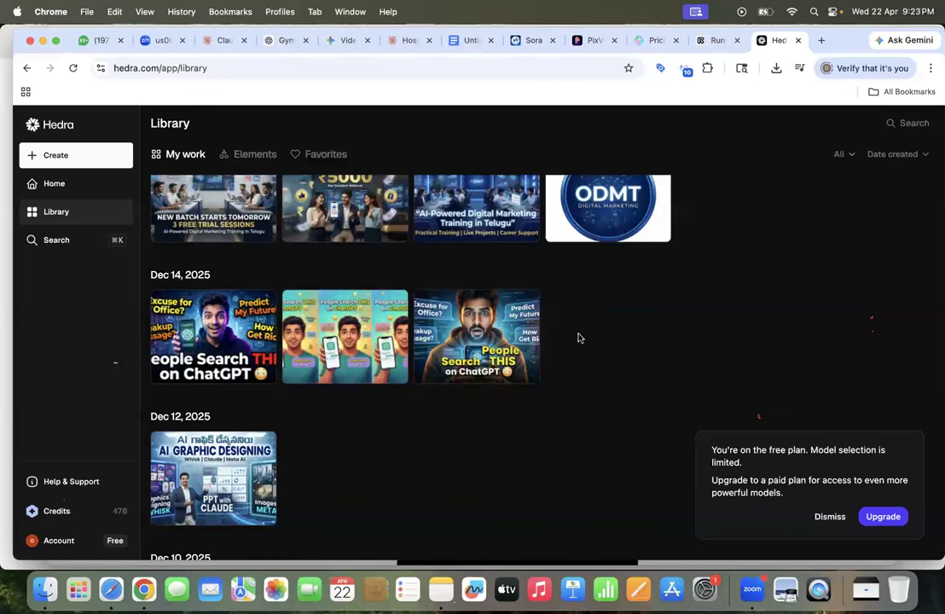
{"action": "scroll", "coordinate": [589, 384], "scroll_direction": "down", "scroll_amount": 3}
{"action": "scroll", "coordinate": [587, 385], "scroll_direction": "down", "scroll_amount": 9}
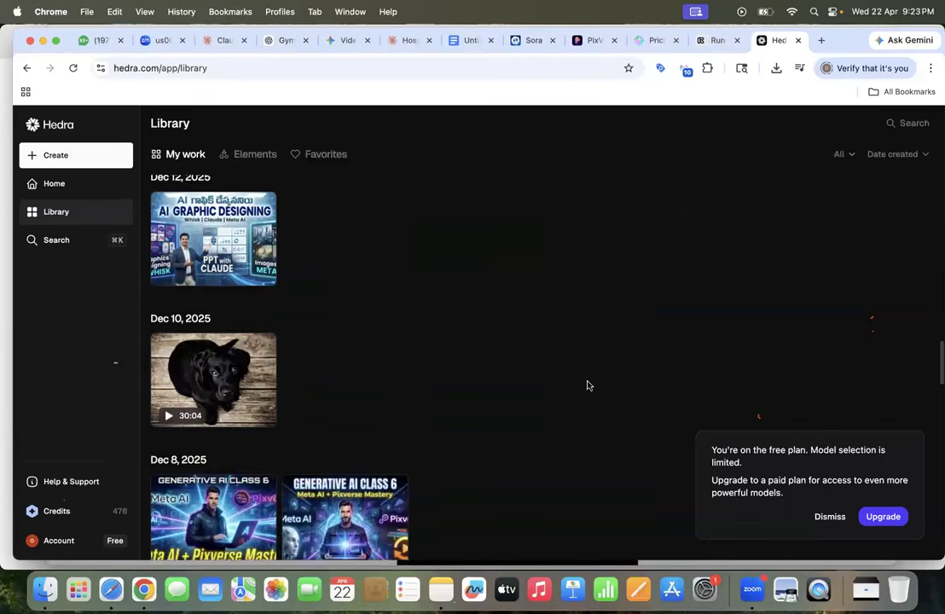
{"action": "scroll", "coordinate": [587, 385], "scroll_direction": "down", "scroll_amount": 5}
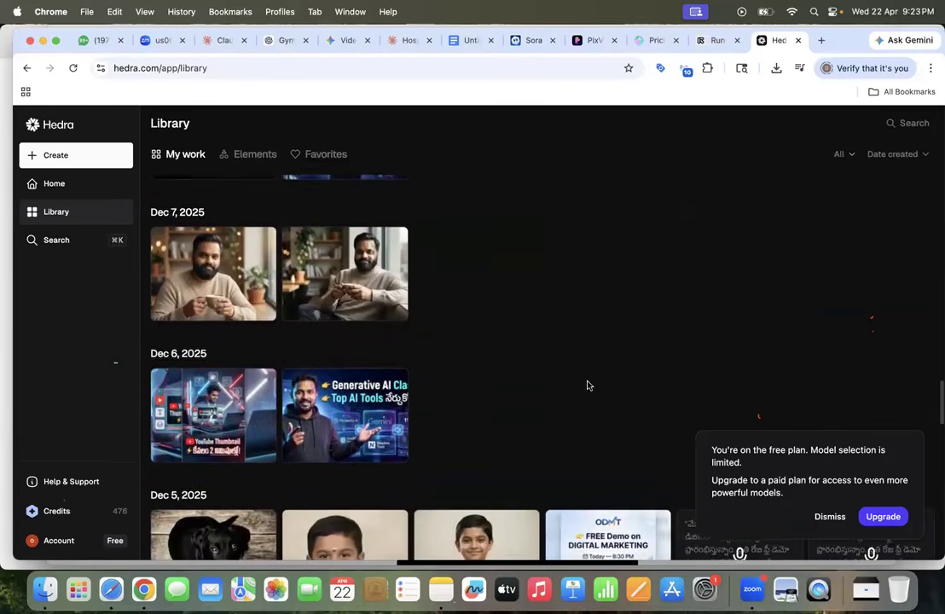
{"action": "scroll", "coordinate": [633, 273], "scroll_direction": "down", "scroll_amount": 2}
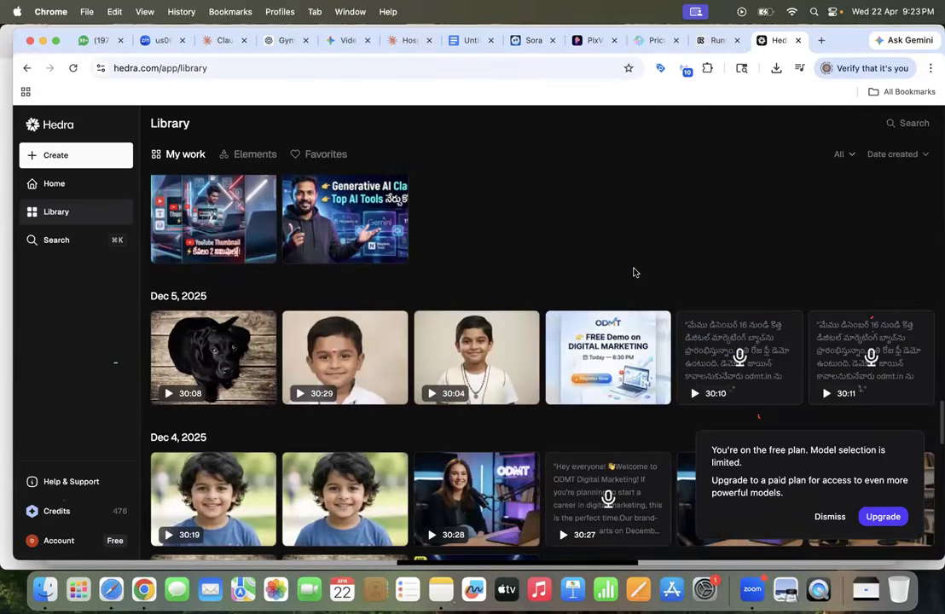
{"action": "scroll", "coordinate": [583, 216], "scroll_direction": "down", "scroll_amount": 2}
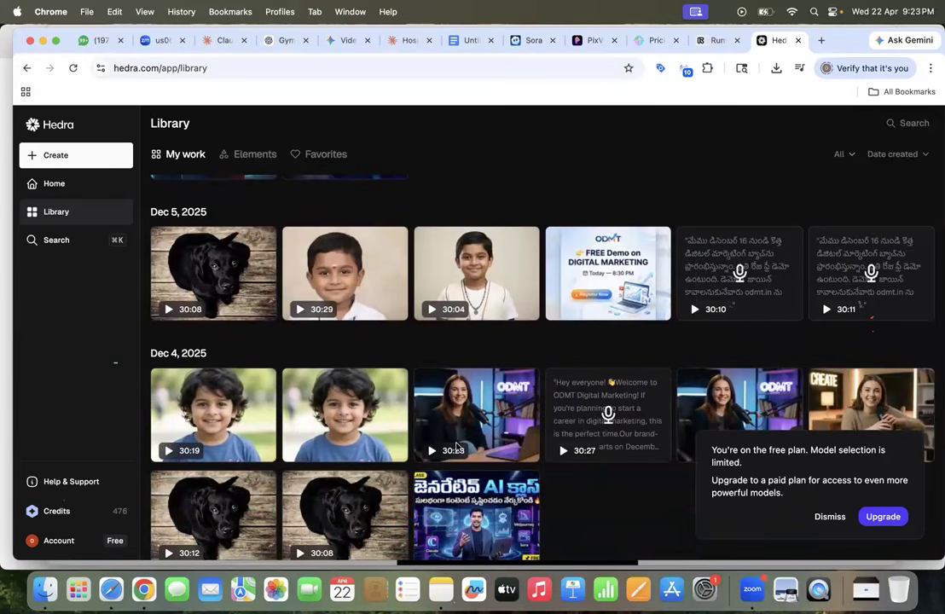
{"action": "mouse_move", "coordinate": [472, 418]}
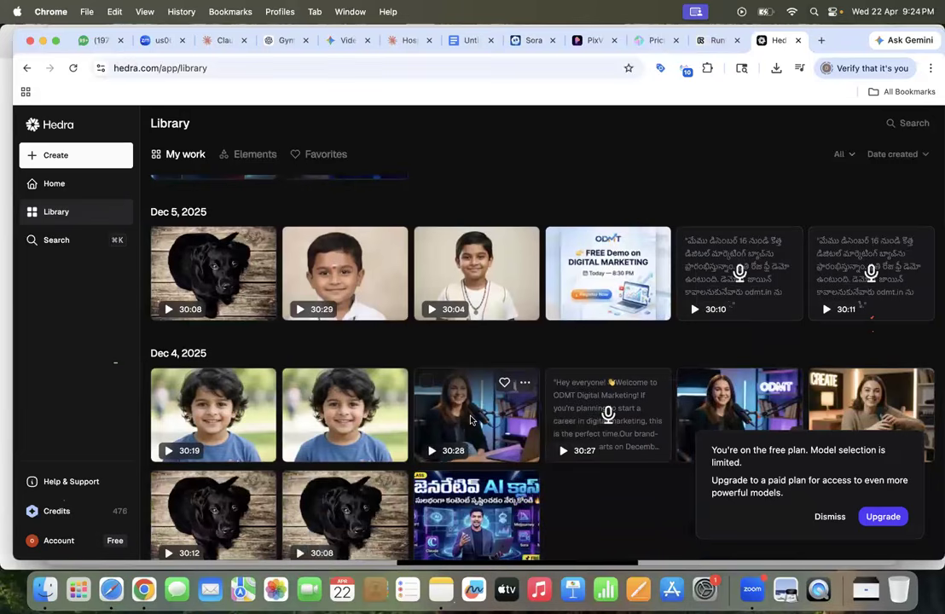
{"action": "left_click", "coordinate": [472, 418]}
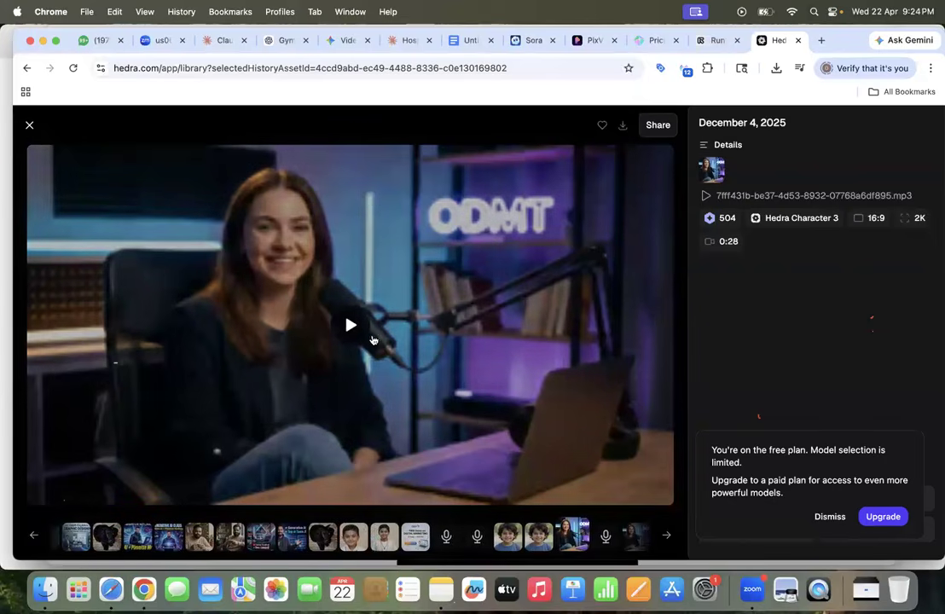
{"action": "left_click", "coordinate": [348, 328]}
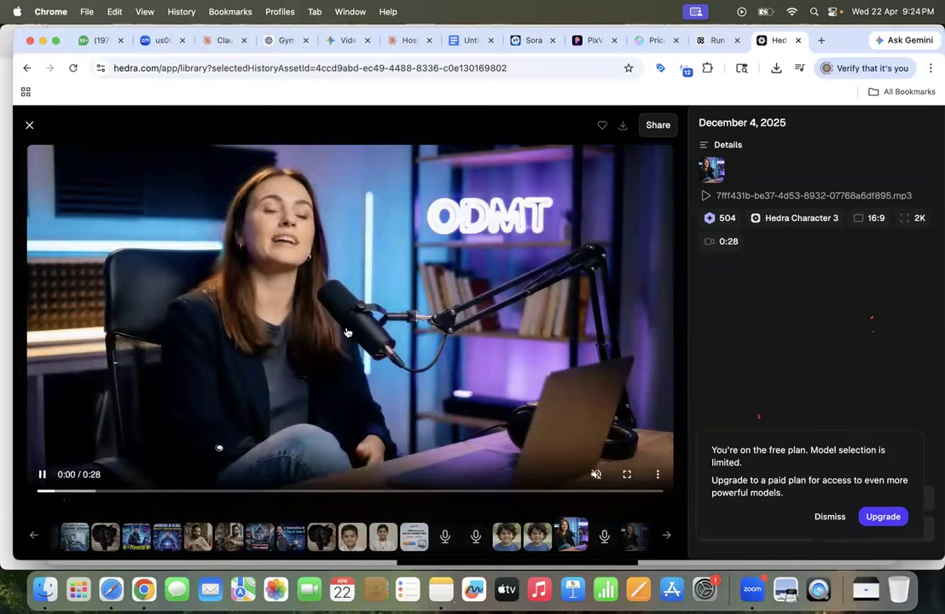
{"action": "left_click", "coordinate": [598, 475]}
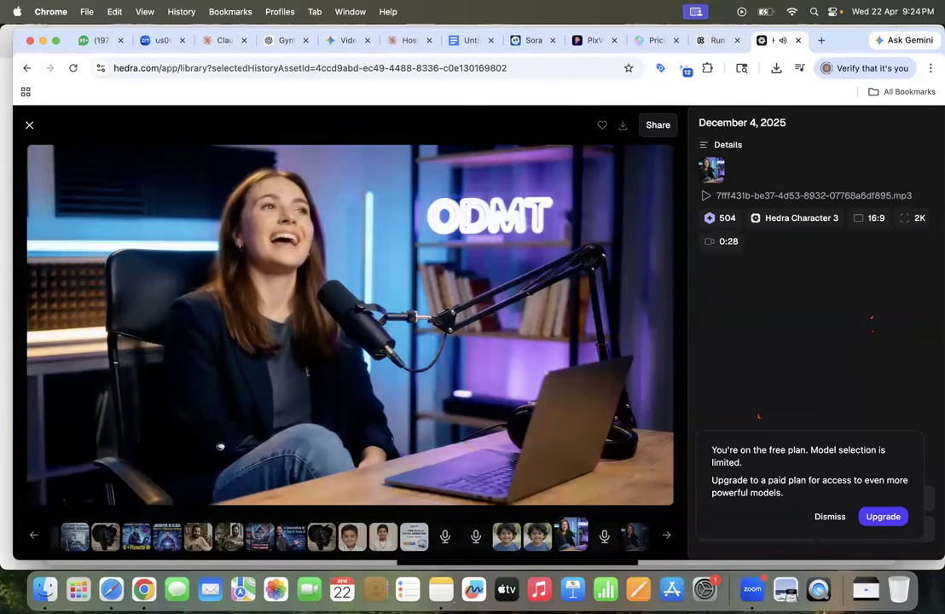
{"action": "mouse_move", "coordinate": [57, 273]}
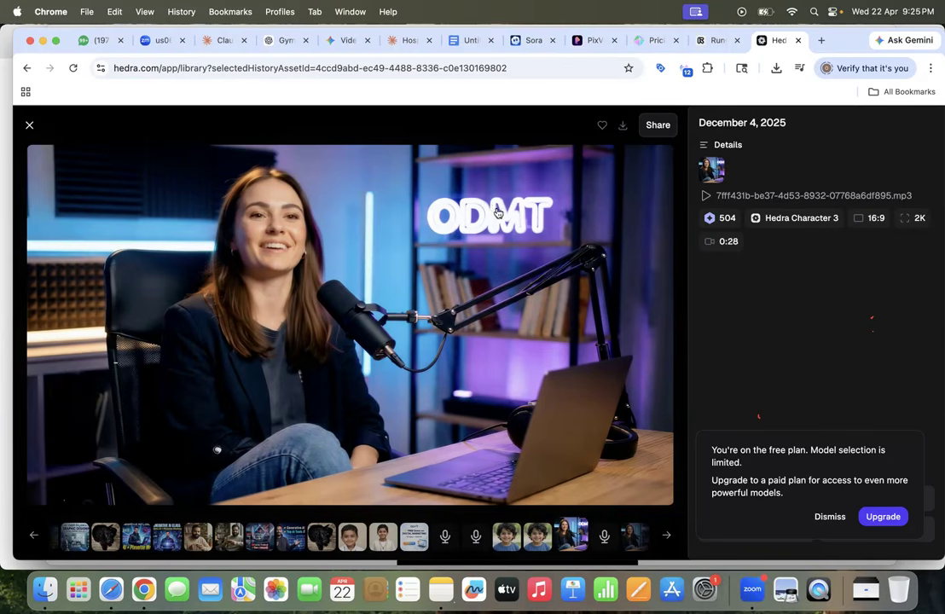
{"action": "left_click", "coordinate": [29, 125]}
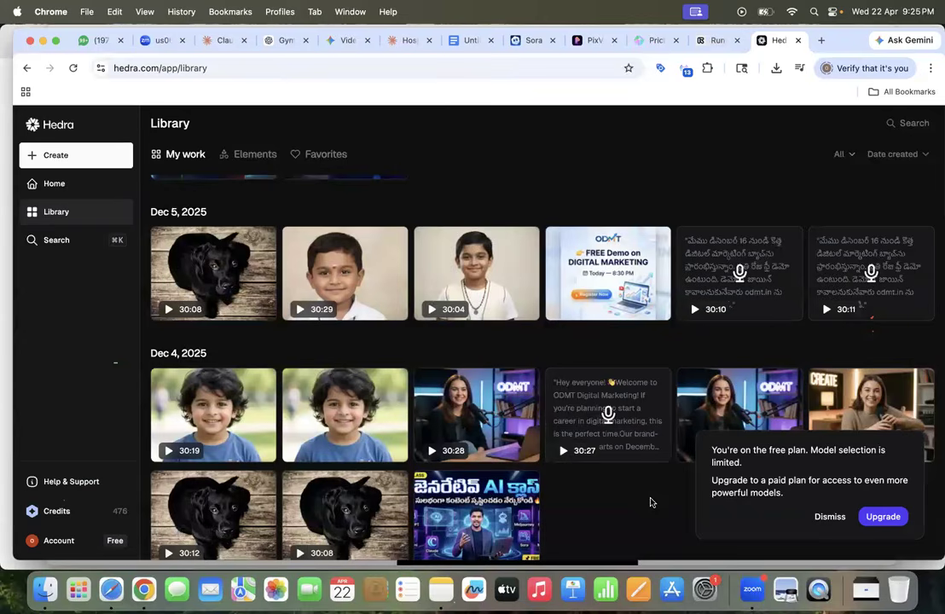
Step: View the still image of the ODMT podcast host from December 4, 2025 with its generation prompt, and close it
{"action": "scroll", "coordinate": [650, 502], "scroll_direction": "down", "scroll_amount": 2}
{"action": "scroll", "coordinate": [651, 502], "scroll_direction": "down", "scroll_amount": 2}
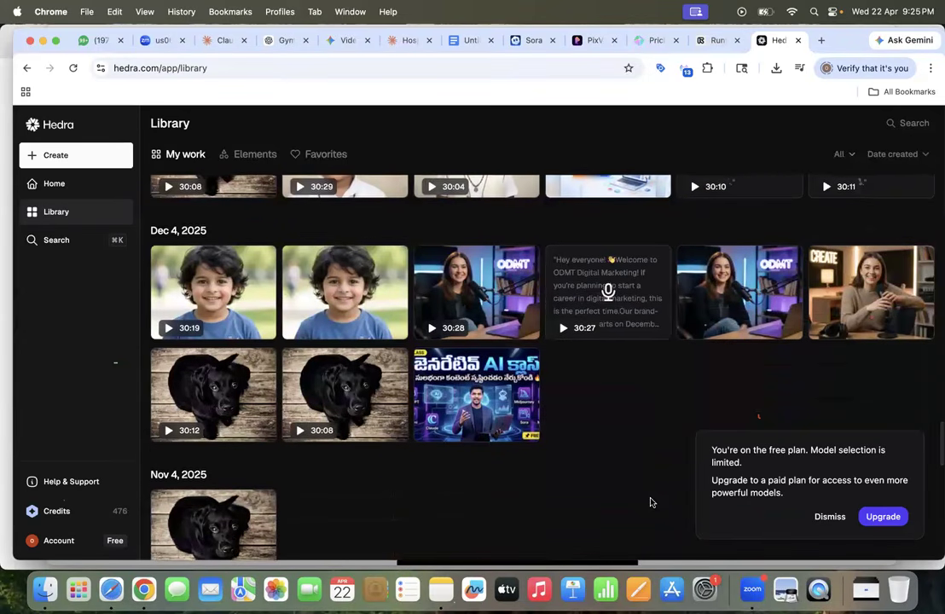
{"action": "left_click", "coordinate": [735, 322]}
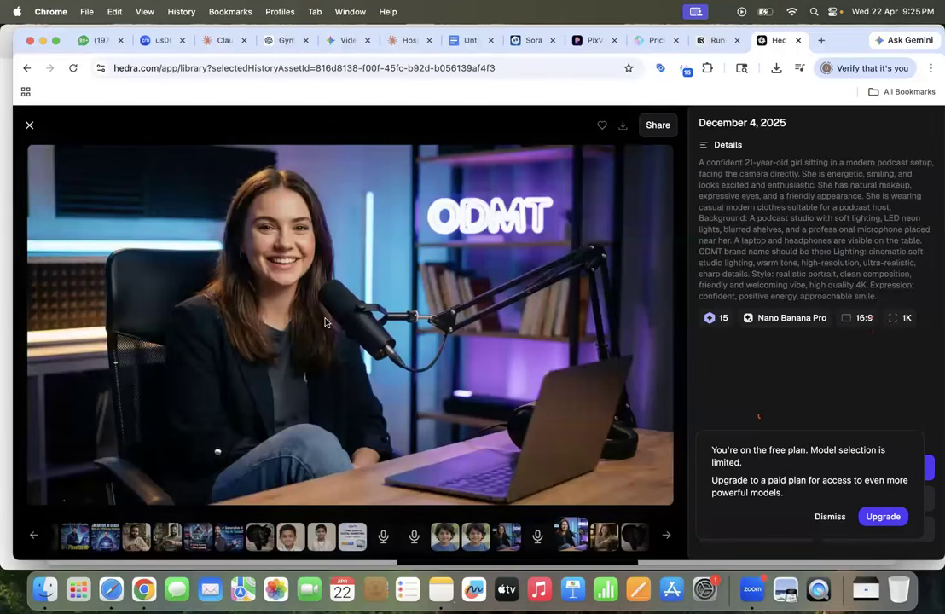
{"action": "left_click", "coordinate": [30, 127]}
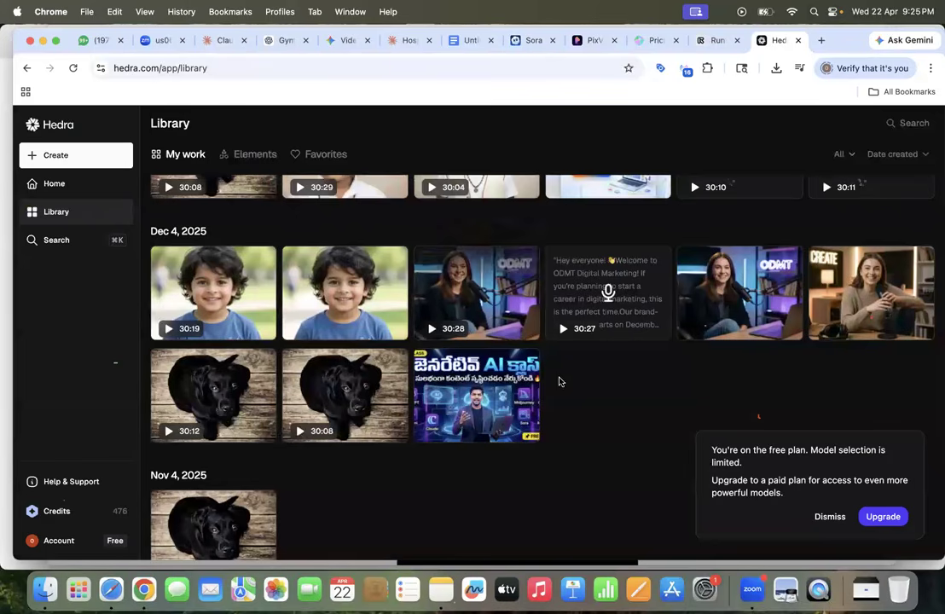
Step: Find the October 14, 2025 video of the woman in a green-and-pink saree, play it with sound on, and close it
{"action": "scroll", "coordinate": [575, 404], "scroll_direction": "down", "scroll_amount": 15}
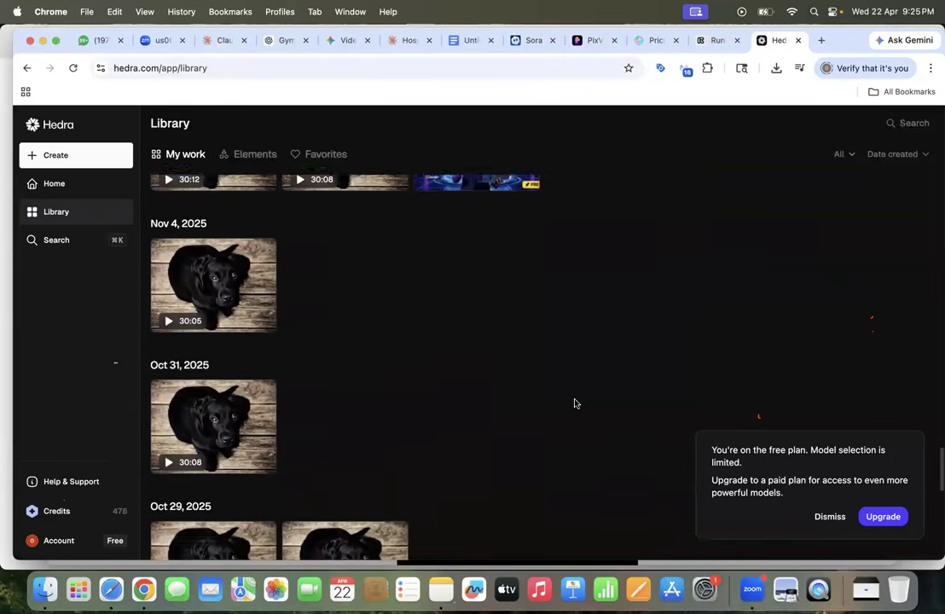
{"action": "scroll", "coordinate": [575, 404], "scroll_direction": "down", "scroll_amount": 3}
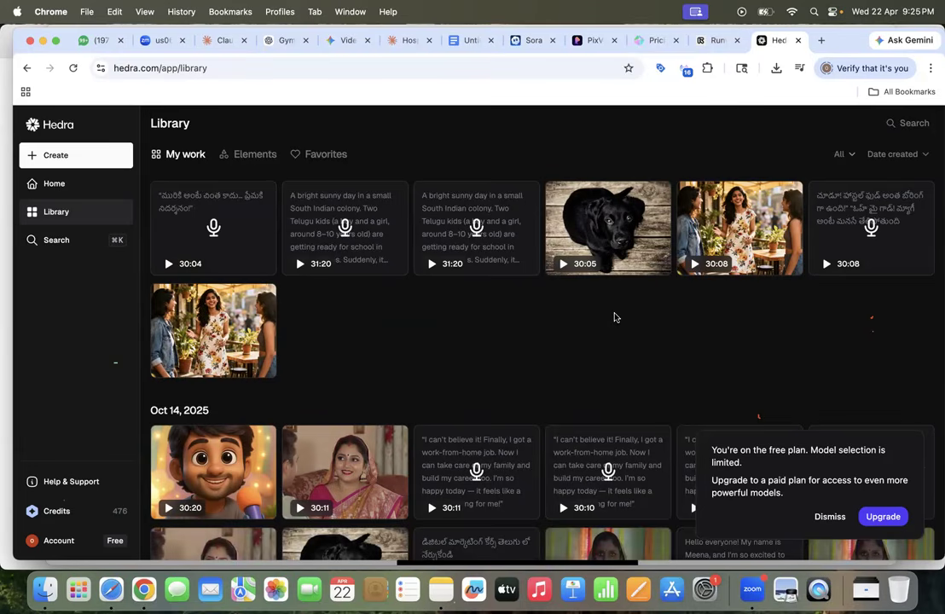
{"action": "scroll", "coordinate": [615, 317], "scroll_direction": "down", "scroll_amount": 1}
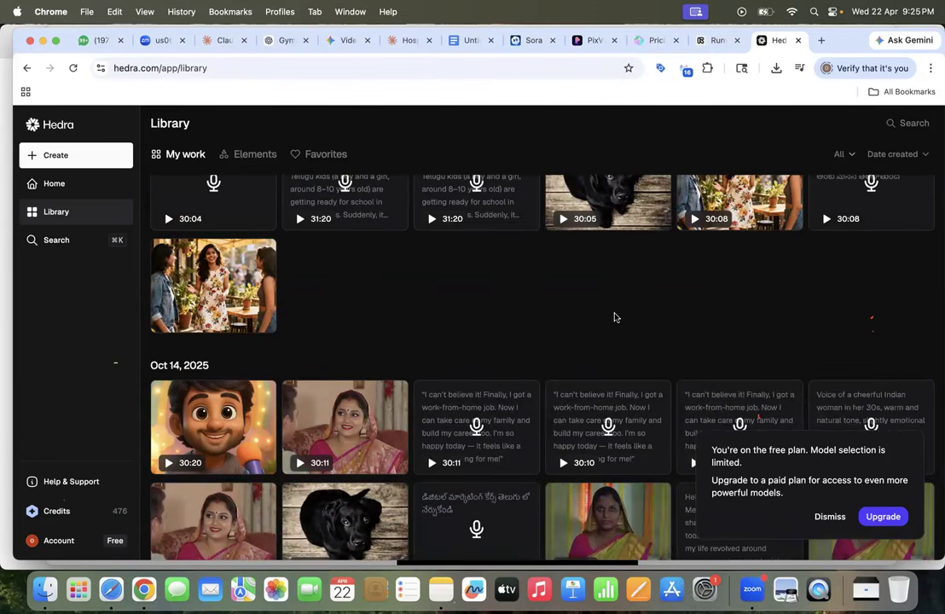
{"action": "scroll", "coordinate": [614, 318], "scroll_direction": "down", "scroll_amount": 1}
{"action": "scroll", "coordinate": [614, 318], "scroll_direction": "down", "scroll_amount": 2}
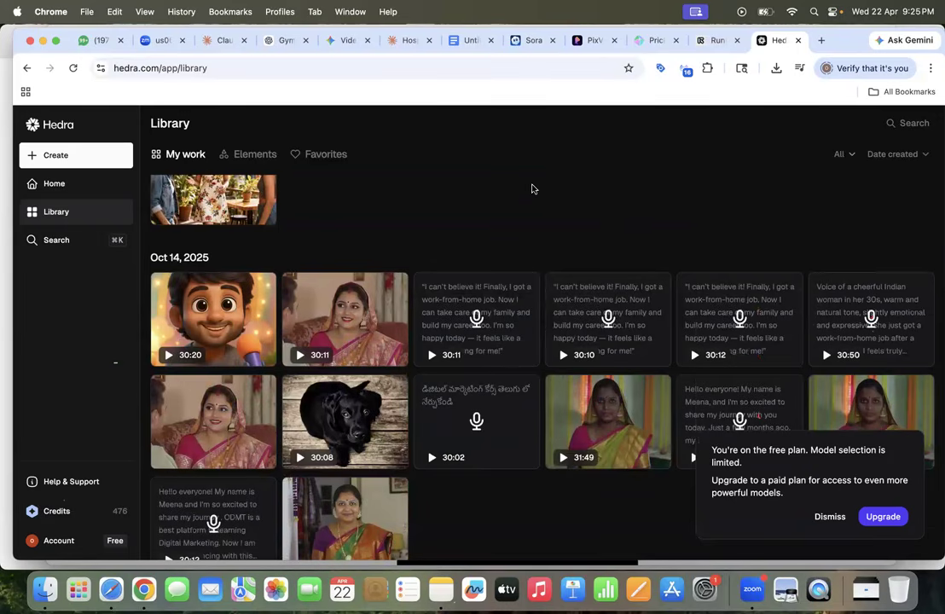
{"action": "left_click", "coordinate": [600, 428]}
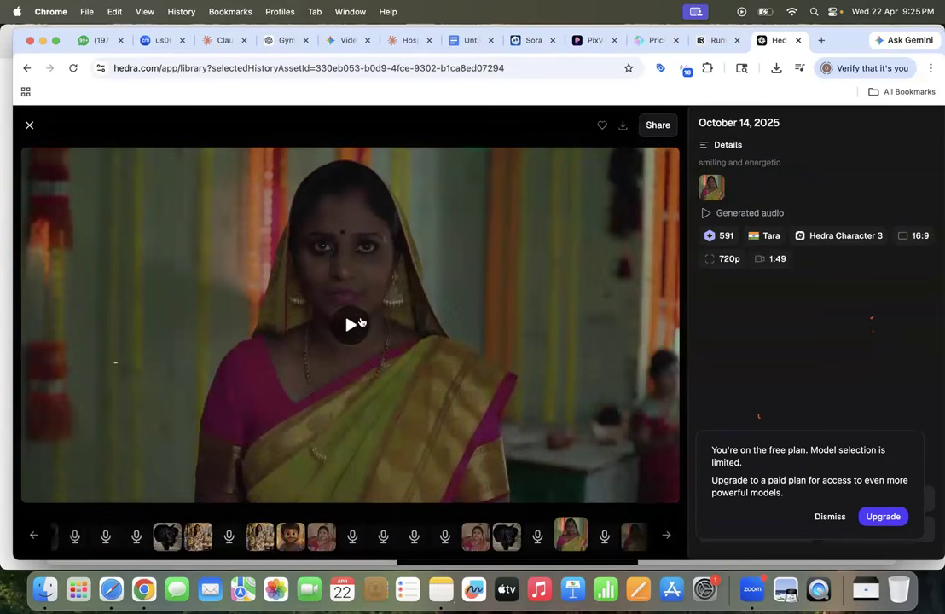
{"action": "left_click", "coordinate": [353, 327]}
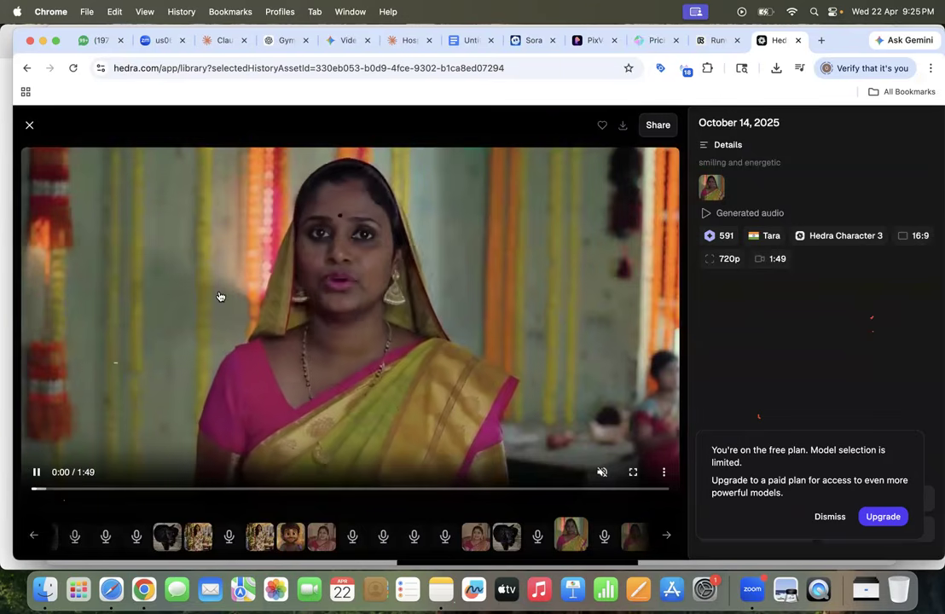
{"action": "left_click", "coordinate": [601, 472]}
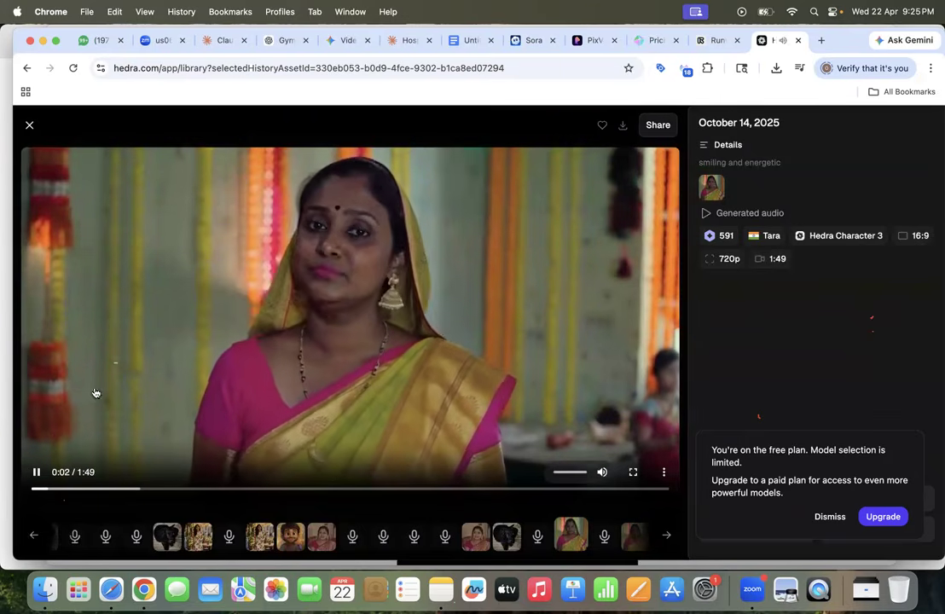
{"action": "left_click", "coordinate": [37, 490]}
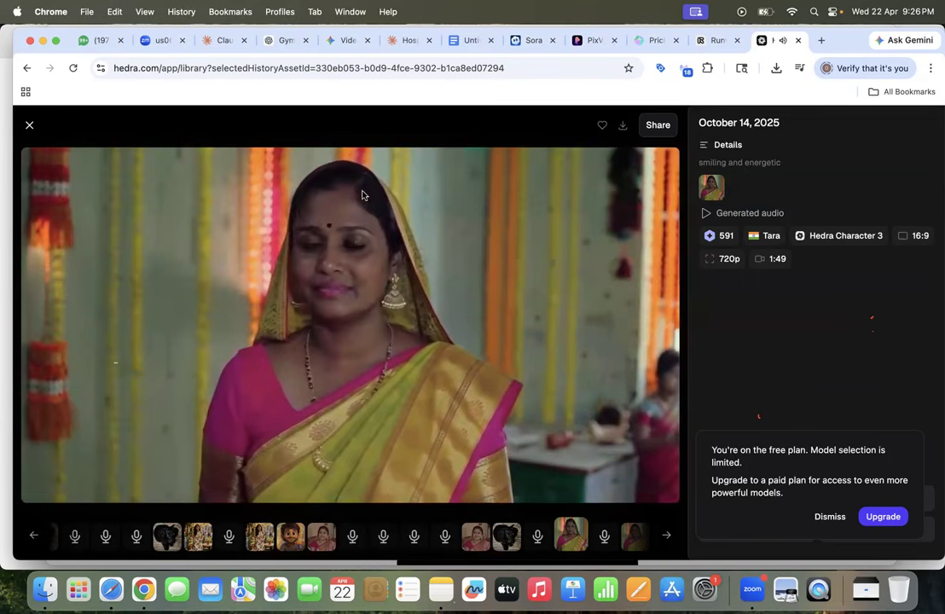
{"action": "mouse_move", "coordinate": [477, 278]}
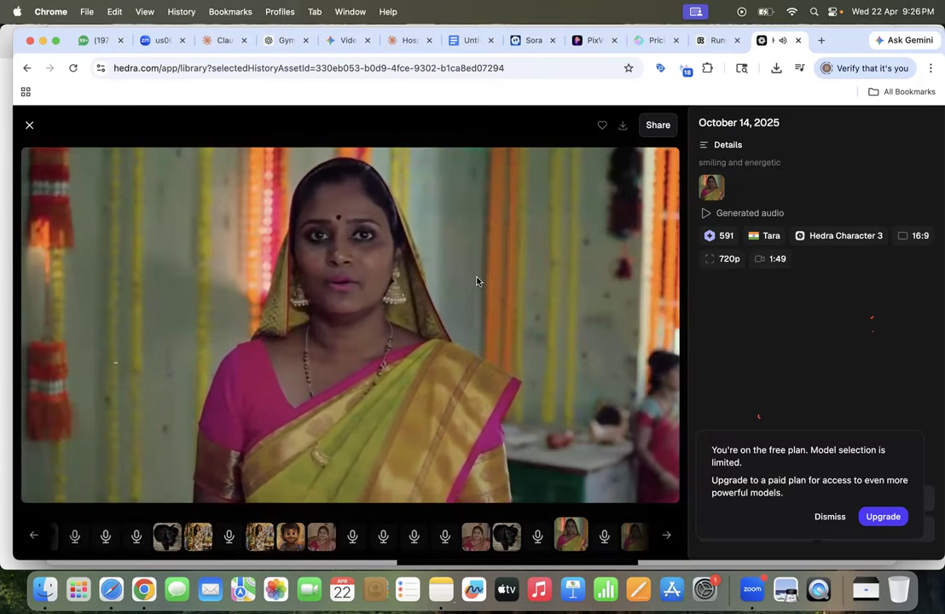
{"action": "mouse_move", "coordinate": [147, 478]}
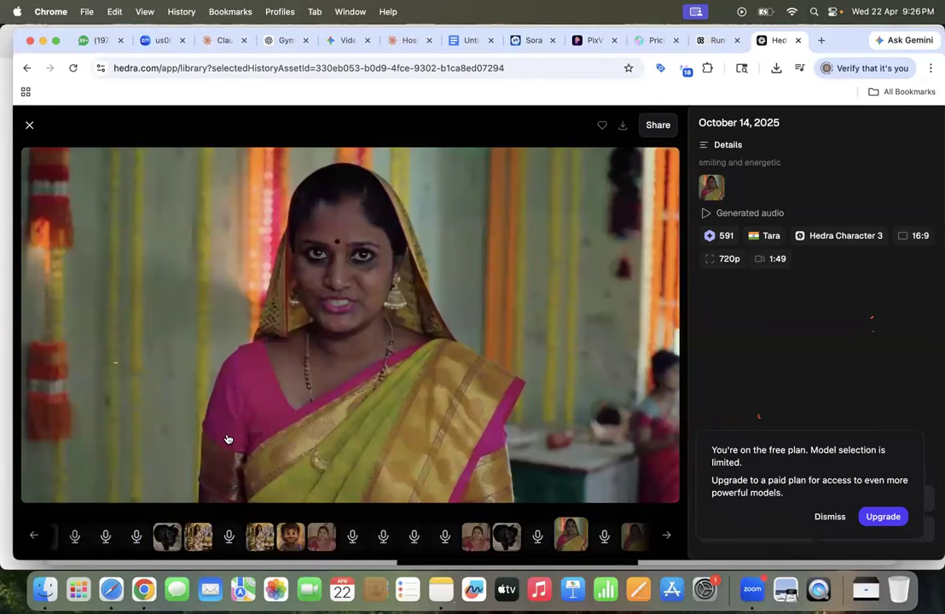
{"action": "left_click", "coordinate": [28, 127]}
Step: View the October 14, 2025 still image of the housewife in a saree with its prompt details, then browse the rest of the library
{"action": "scroll", "coordinate": [455, 465], "scroll_direction": "down", "scroll_amount": 2}
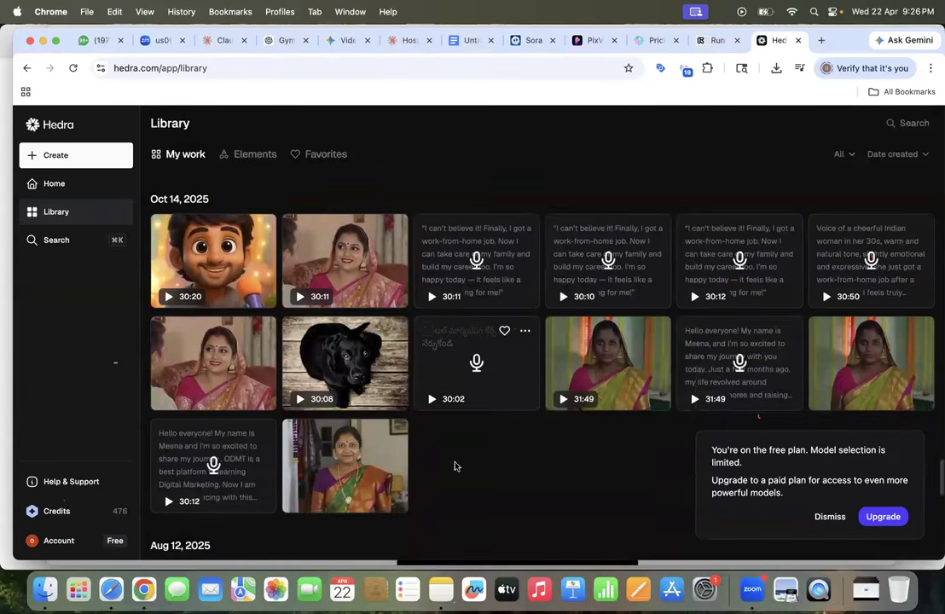
{"action": "left_click", "coordinate": [362, 460]}
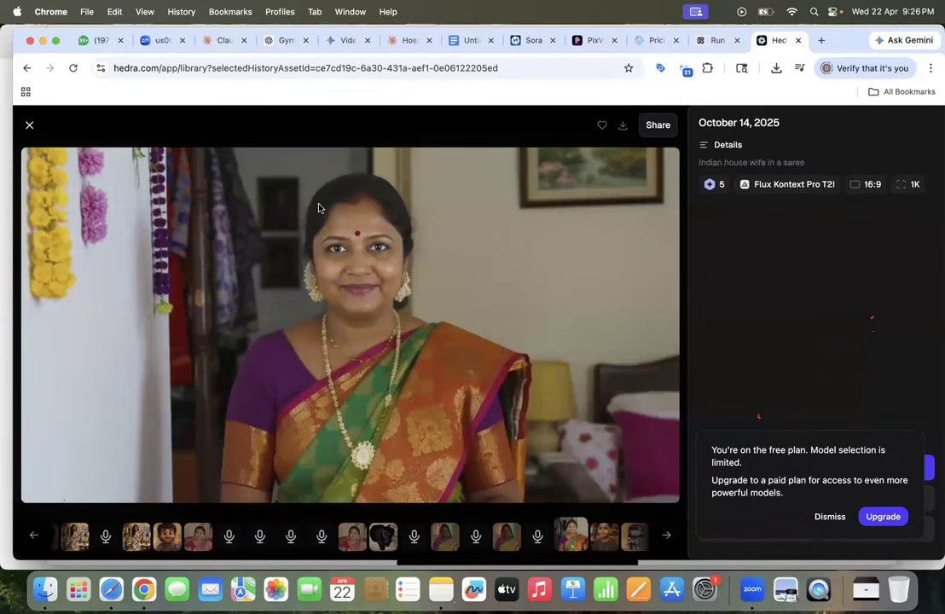
{"action": "left_click", "coordinate": [30, 127]}
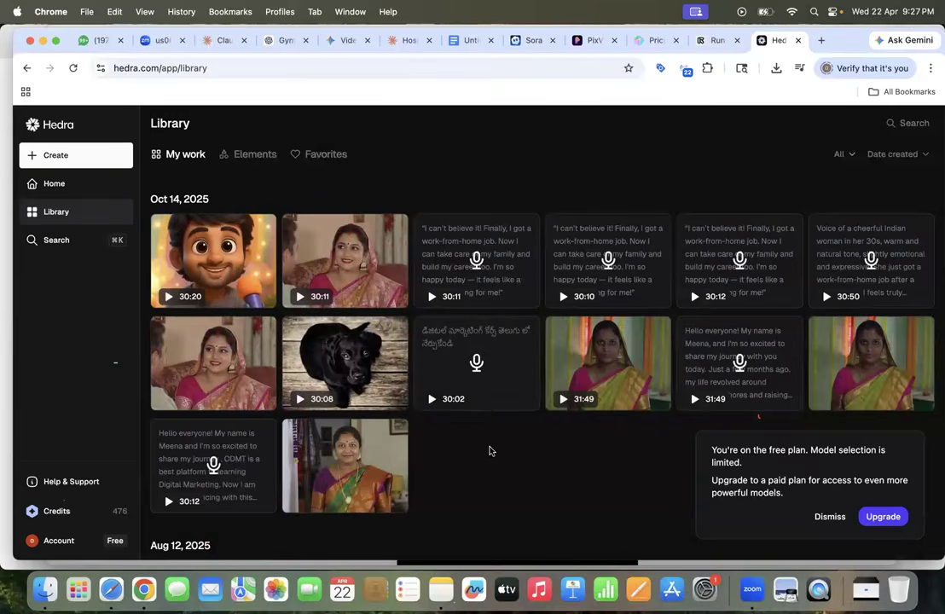
{"action": "scroll", "coordinate": [490, 448], "scroll_direction": "down", "scroll_amount": 10}
{"action": "scroll", "coordinate": [489, 449], "scroll_direction": "down", "scroll_amount": 15}
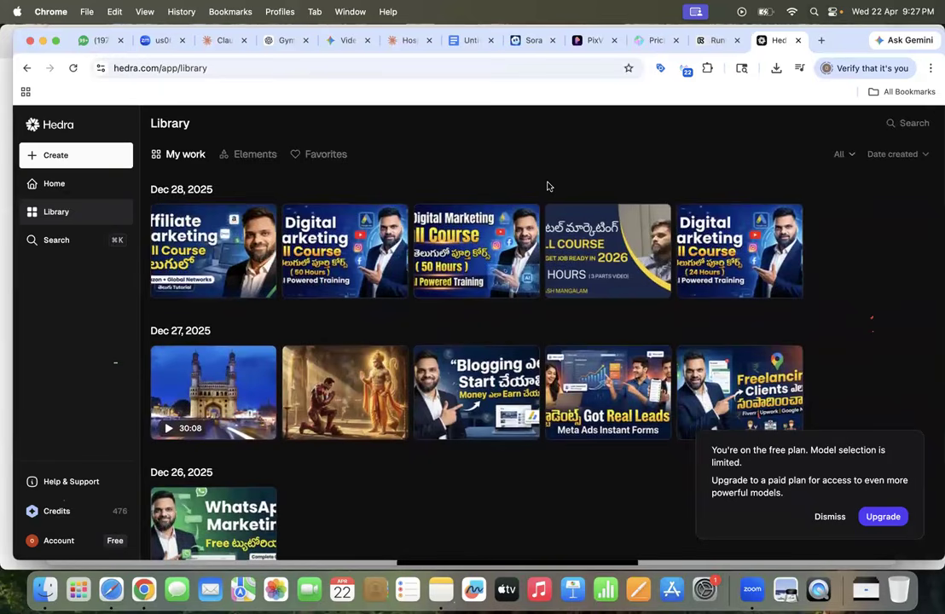
Step: Switch to PixVerse, play the gym video created on 04-22 at 21:14, pause it near the end, and return to the creations
{"action": "left_click", "coordinate": [586, 47]}
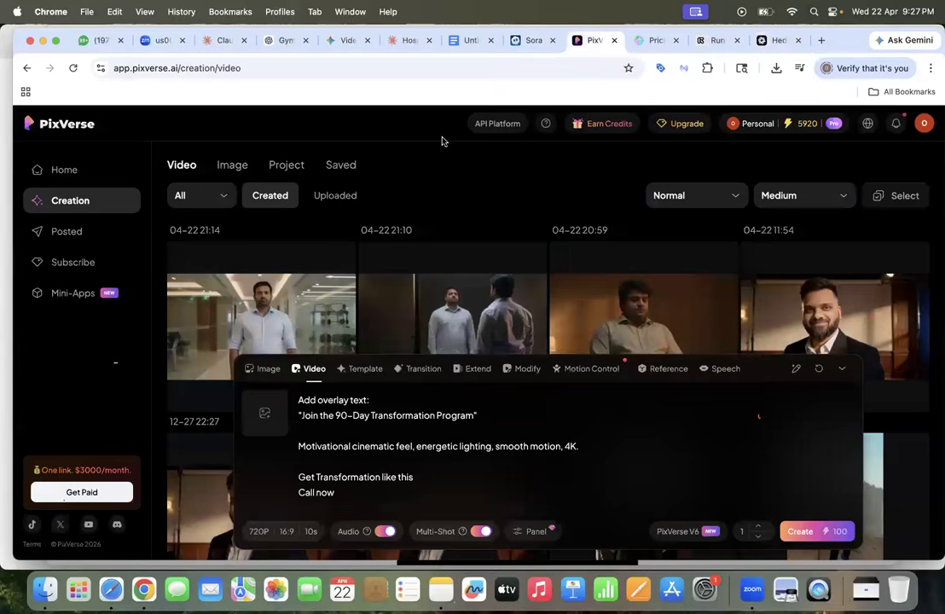
{"action": "left_click", "coordinate": [275, 266]}
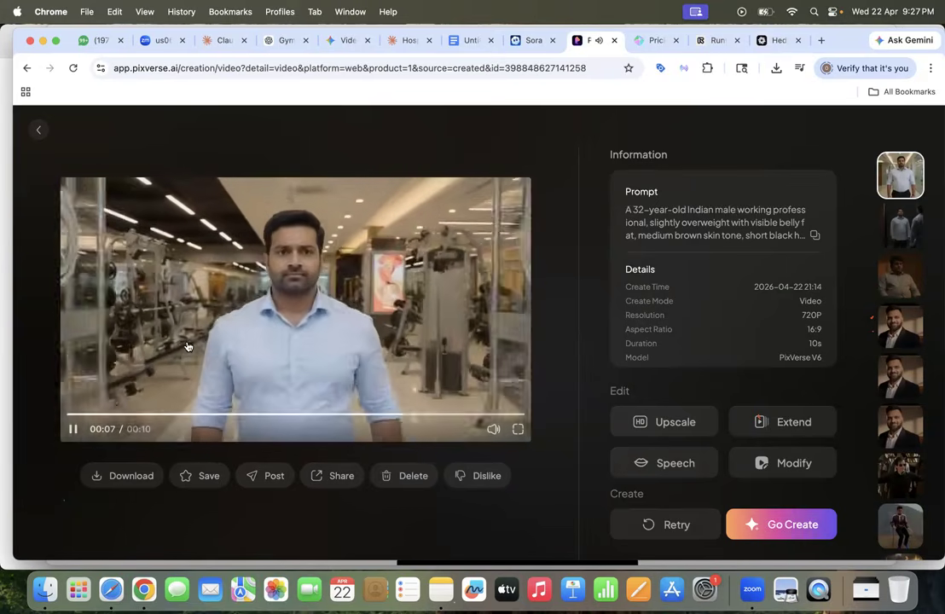
{"action": "left_click", "coordinate": [71, 430]}
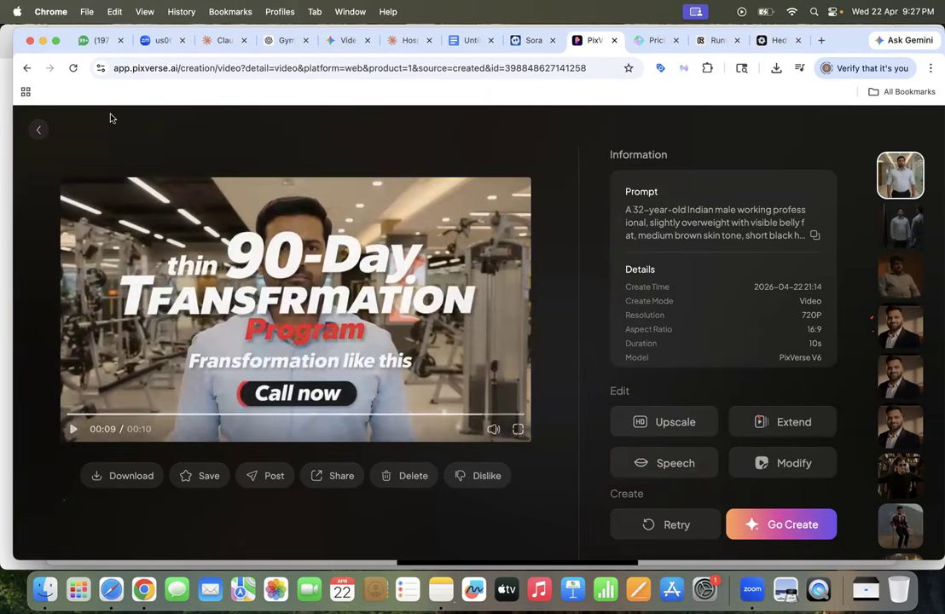
{"action": "left_click", "coordinate": [38, 129]}
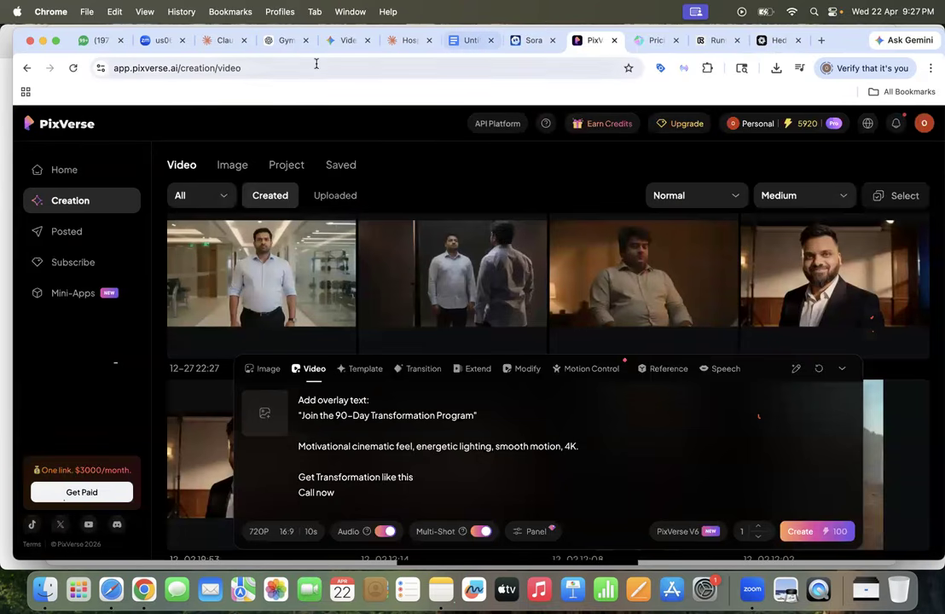
Step: Switch to the Gym Promo Video Plan chat in ChatGPT and copy the Scene 4 – Transformation prompt
{"action": "left_click", "coordinate": [285, 40]}
{"action": "scroll", "coordinate": [444, 266], "scroll_direction": "down", "scroll_amount": 5}
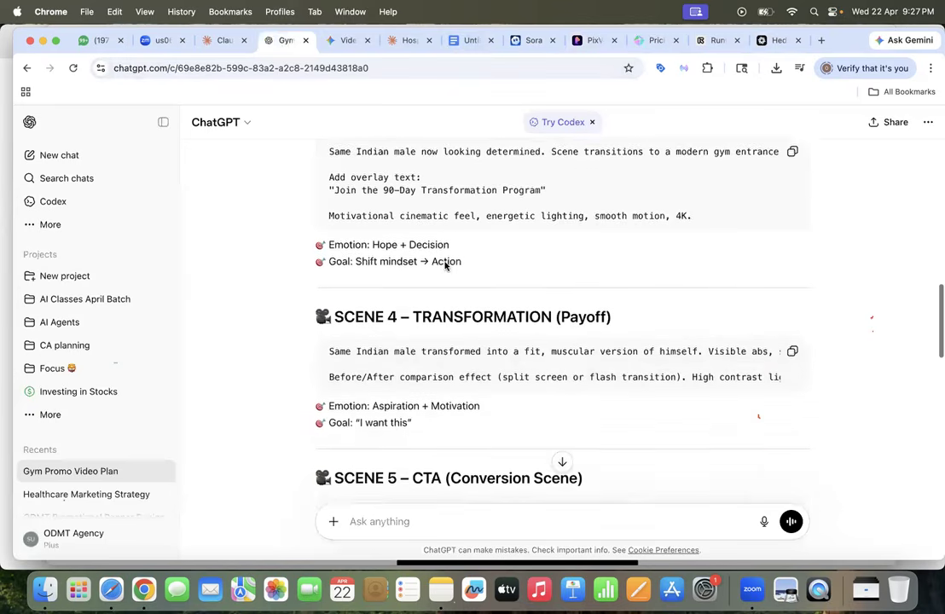
{"action": "left_click", "coordinate": [792, 295]}
Step: Switch to the Google Docs document and paste the copied transformation prompt on new lines below "Get Transformation like this"
{"action": "left_click", "coordinate": [468, 42]}
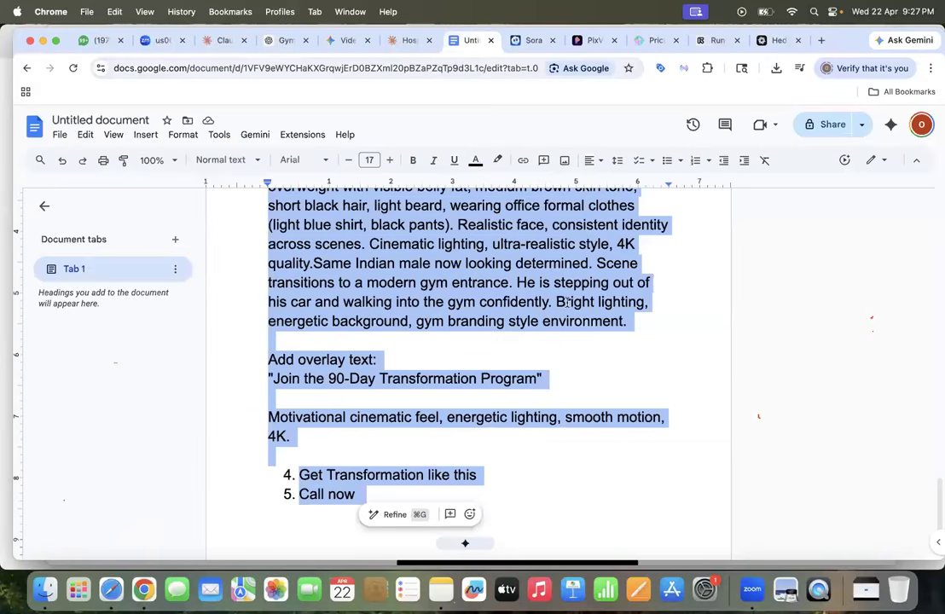
{"action": "scroll", "coordinate": [566, 303], "scroll_direction": "down", "scroll_amount": 3}
{"action": "scroll", "coordinate": [567, 302], "scroll_direction": "up", "scroll_amount": 15}
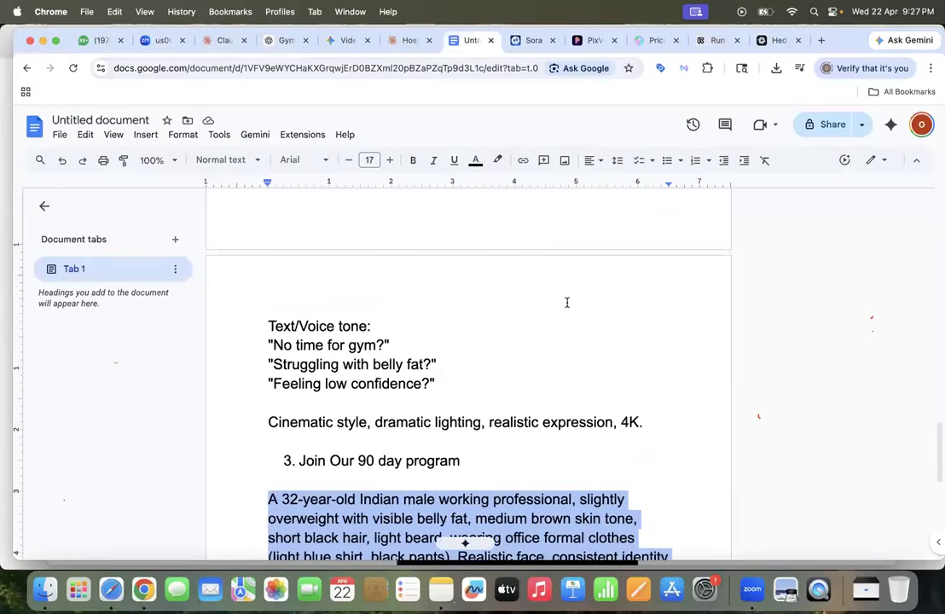
{"action": "scroll", "coordinate": [567, 303], "scroll_direction": "up", "scroll_amount": 2}
{"action": "scroll", "coordinate": [567, 303], "scroll_direction": "down", "scroll_amount": 10}
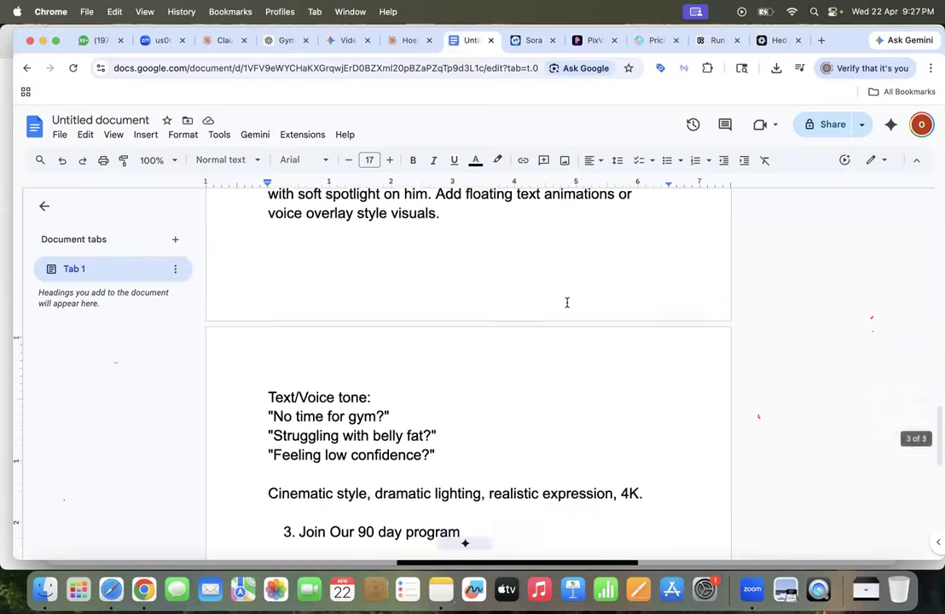
{"action": "scroll", "coordinate": [567, 303], "scroll_direction": "down", "scroll_amount": 6}
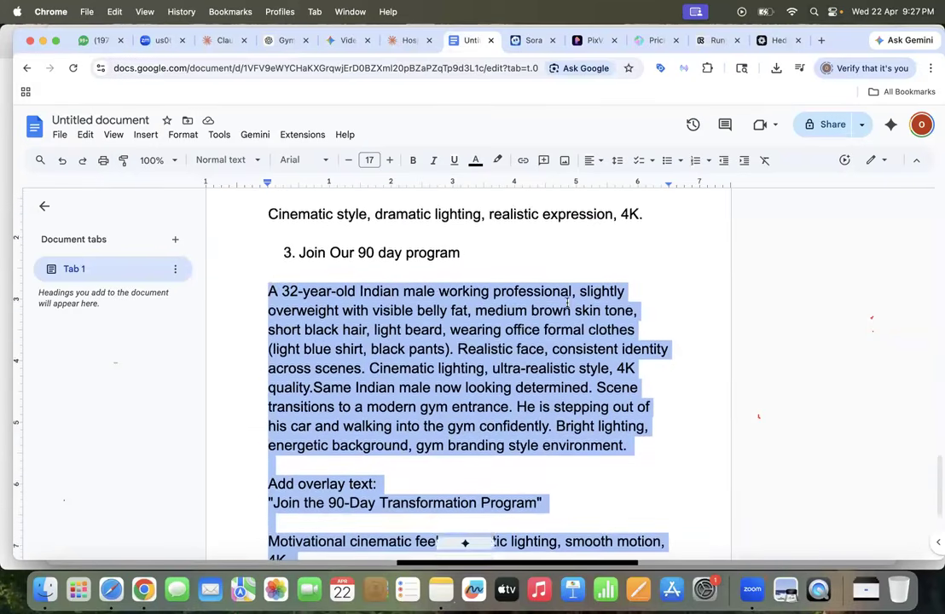
{"action": "scroll", "coordinate": [567, 303], "scroll_direction": "down", "scroll_amount": 1}
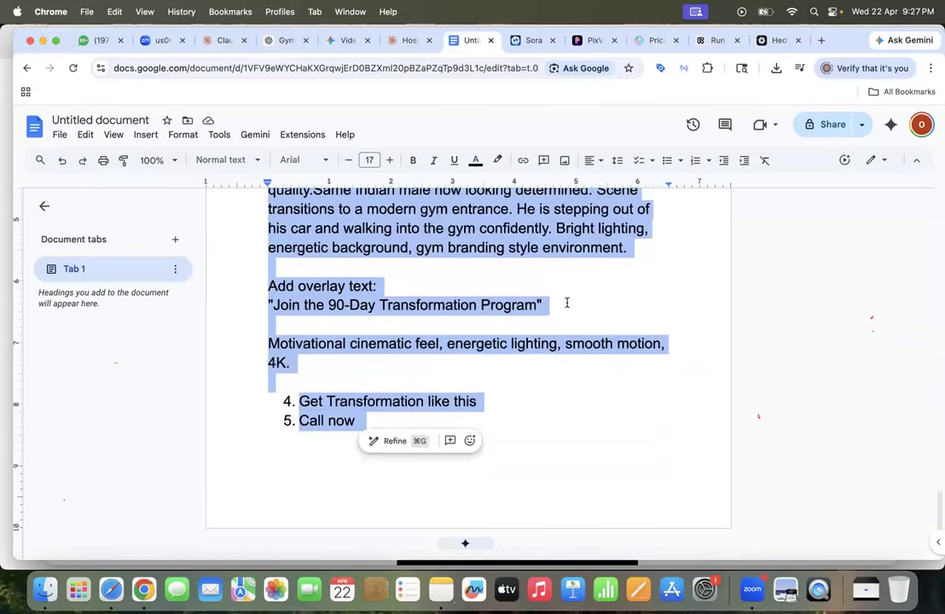
{"action": "left_click", "coordinate": [485, 403]}
{"action": "key", "text": "Return"}
{"action": "key", "text": "Return"}
{"action": "key", "text": "Return"}
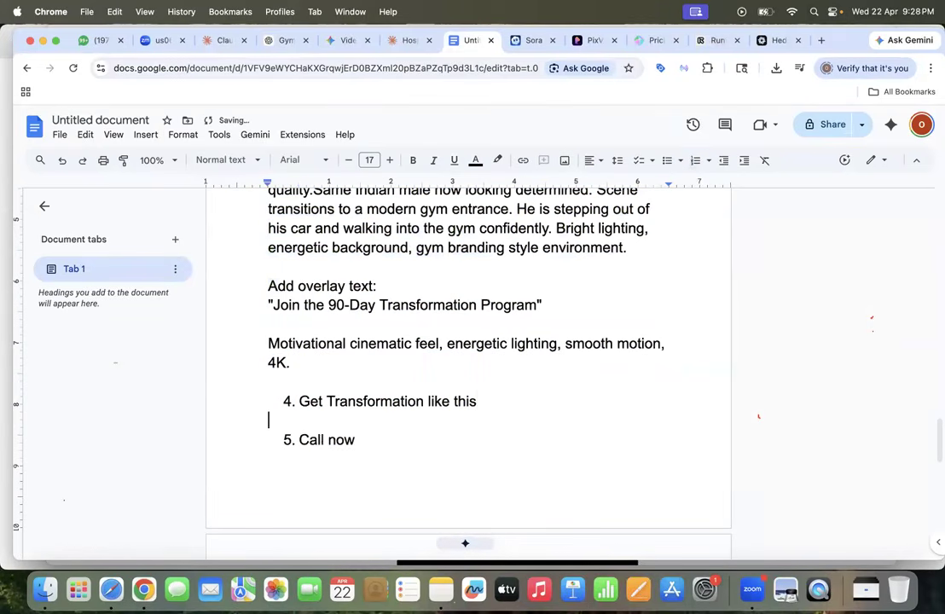
{"action": "key", "text": "super+v"}
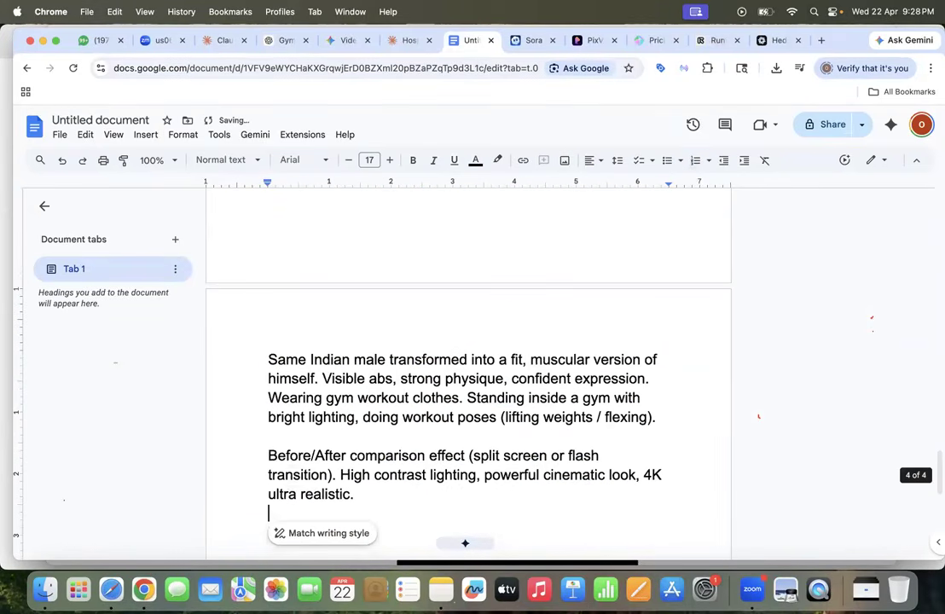
Step: Return to the ChatGPT gym plan and copy the Character Base Prompt from the Master Prompt section
{"action": "scroll", "coordinate": [559, 278], "scroll_direction": "up", "scroll_amount": 10}
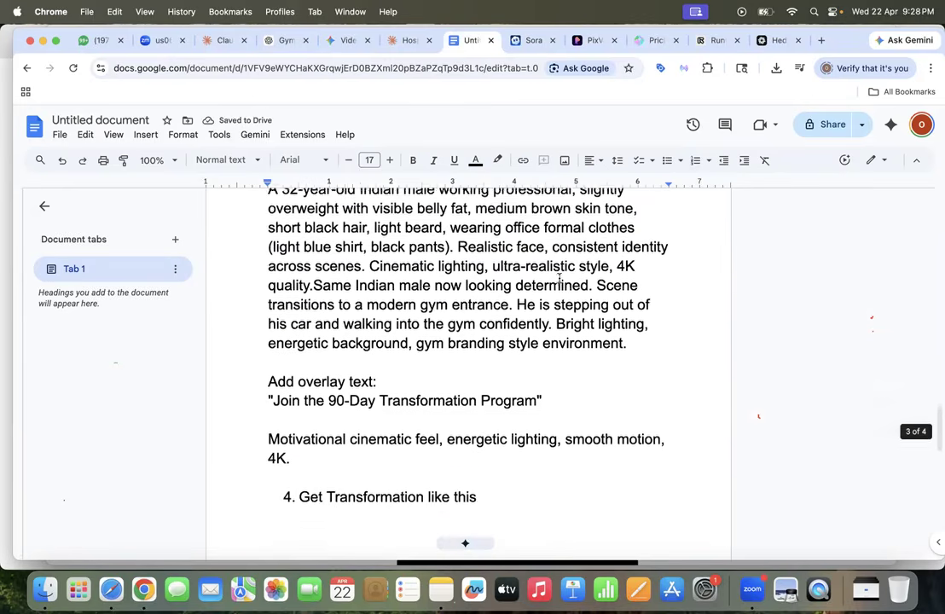
{"action": "scroll", "coordinate": [559, 278], "scroll_direction": "up", "scroll_amount": 2}
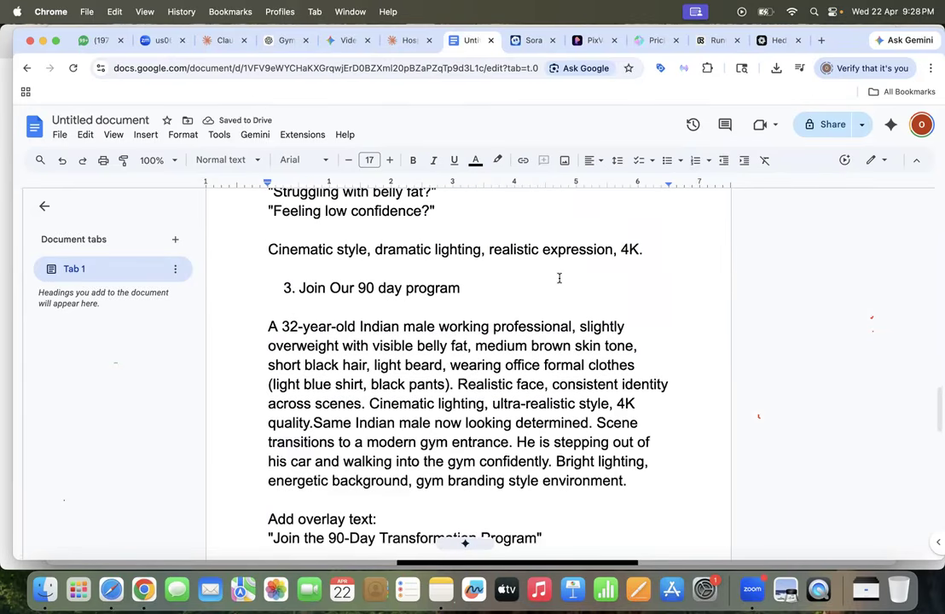
{"action": "left_click", "coordinate": [279, 45]}
{"action": "scroll", "coordinate": [555, 311], "scroll_direction": "up", "scroll_amount": 7}
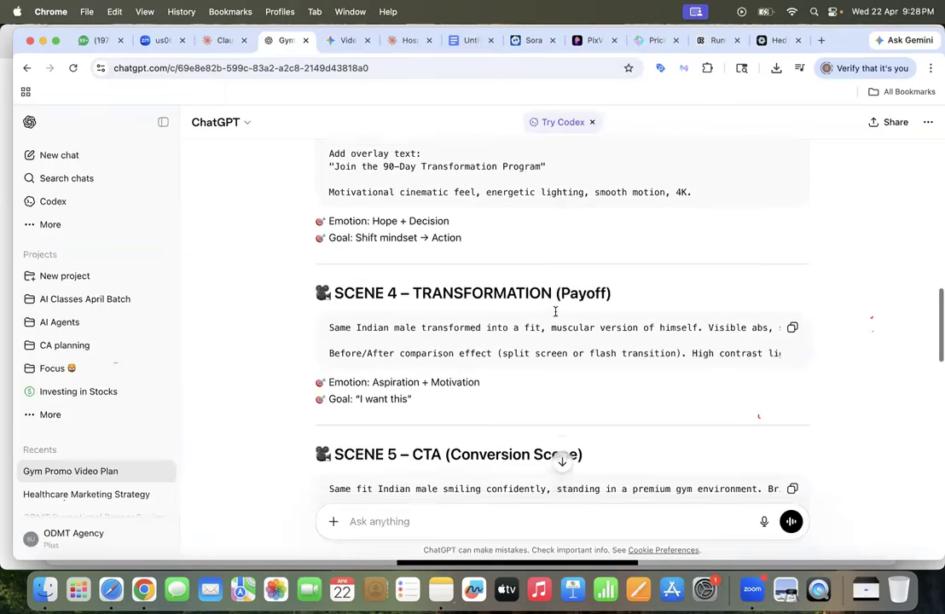
{"action": "scroll", "coordinate": [555, 312], "scroll_direction": "up", "scroll_amount": 8}
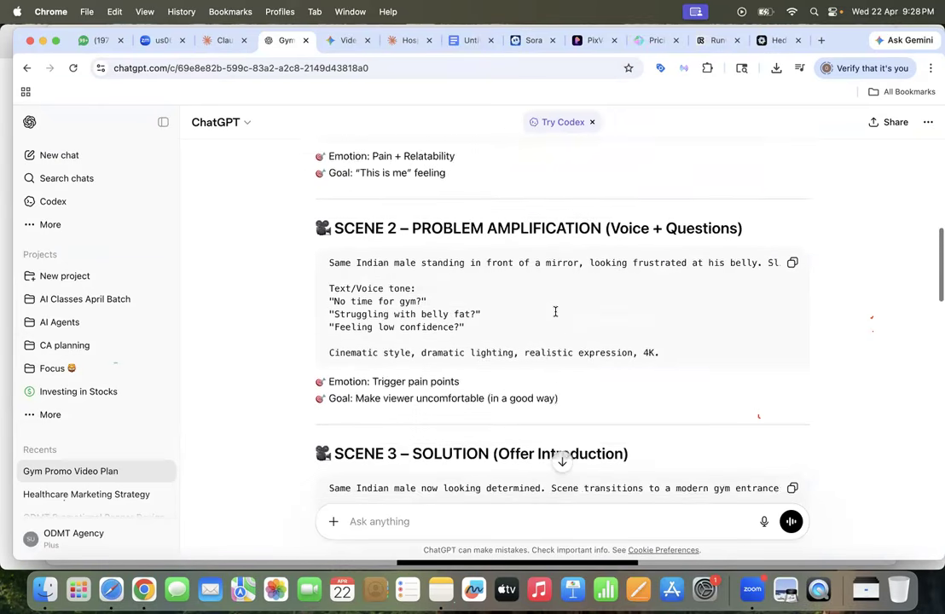
{"action": "scroll", "coordinate": [555, 315], "scroll_direction": "up", "scroll_amount": 1}
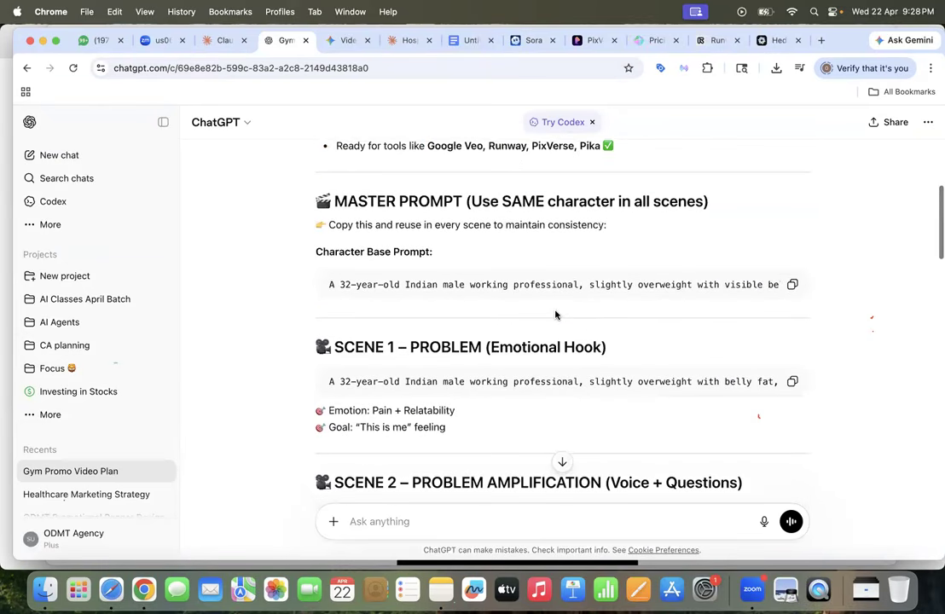
{"action": "left_click", "coordinate": [791, 287]}
Step: In the Google Docs document, paste the character base prompt directly before "Same Indian male transformed into a fit, muscular version"
{"action": "left_click", "coordinate": [451, 42]}
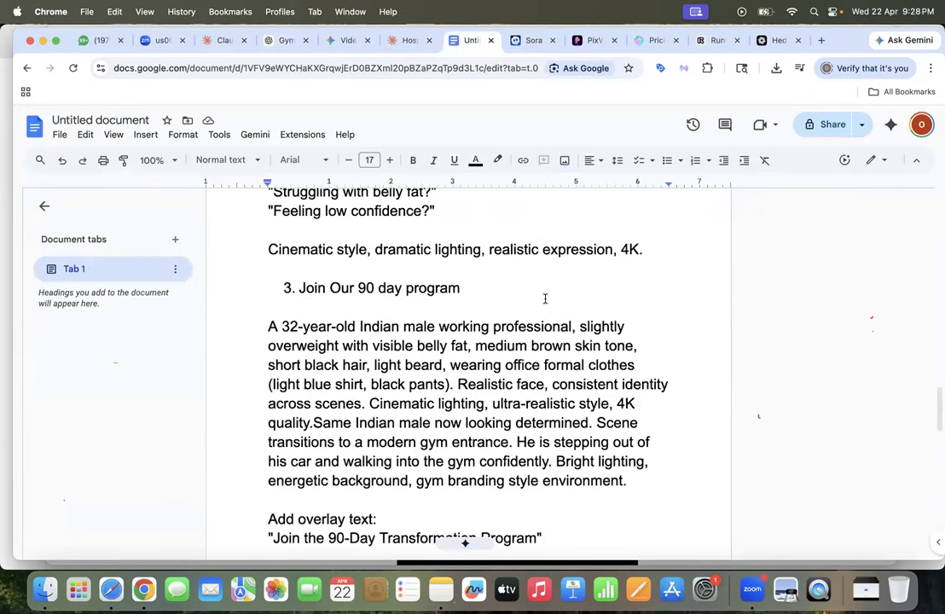
{"action": "scroll", "coordinate": [546, 299], "scroll_direction": "down", "scroll_amount": 5}
{"action": "scroll", "coordinate": [545, 299], "scroll_direction": "up", "scroll_amount": 3}
{"action": "scroll", "coordinate": [545, 298], "scroll_direction": "down", "scroll_amount": 8}
{"action": "scroll", "coordinate": [545, 298], "scroll_direction": "down", "scroll_amount": 2}
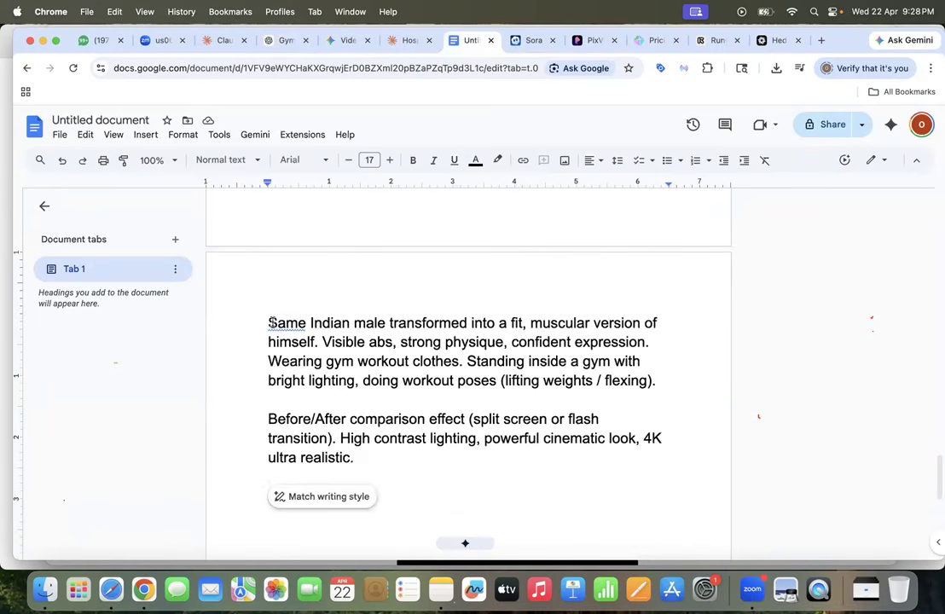
{"action": "key", "text": "Up"}
{"action": "key", "text": "Up"}
{"action": "key", "text": "Up"}
{"action": "key", "text": "Up"}
{"action": "key", "text": "Up"}
{"action": "key", "text": "Up"}
{"action": "key", "text": "Up"}
{"action": "key", "text": "Up"}
{"action": "type", "text": "v"}
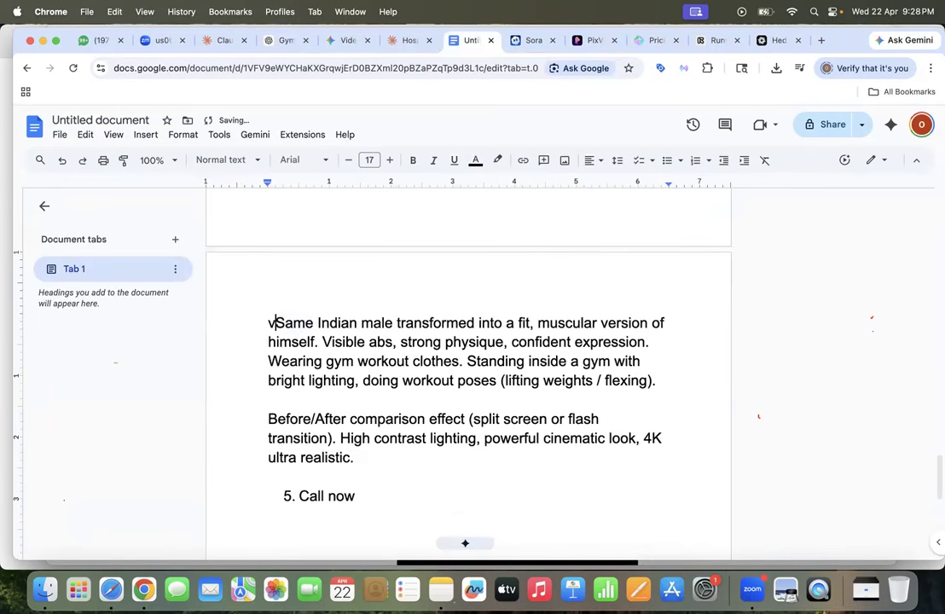
{"action": "key", "text": "BackSpace"}
{"action": "key", "text": "super+v"}
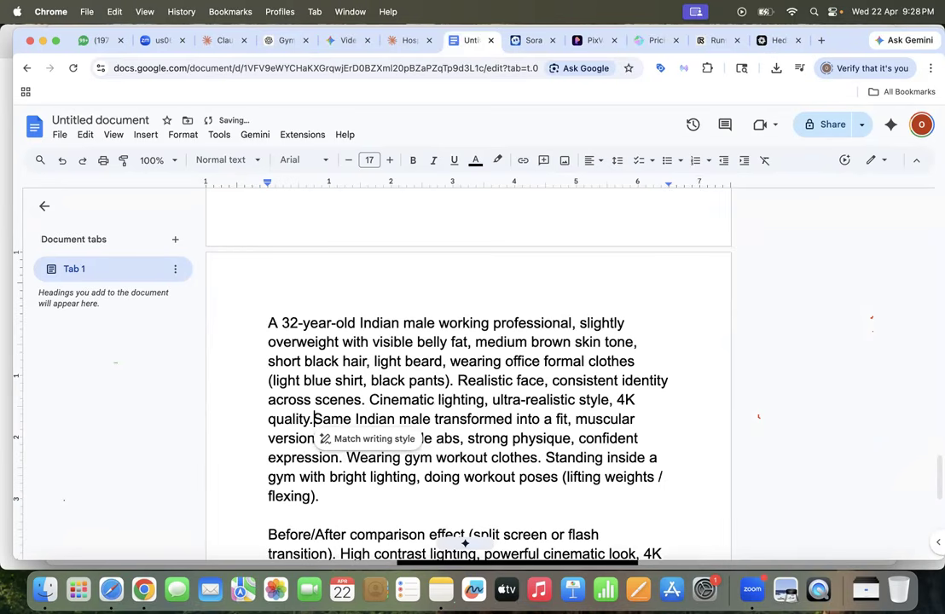
Step: Select and copy the full transformation prompt in the document, from "A 32-year-old Indian male" through "4K ultra realistic."
{"action": "scroll", "coordinate": [376, 461], "scroll_direction": "down", "scroll_amount": 3}
{"action": "scroll", "coordinate": [368, 463], "scroll_direction": "up", "scroll_amount": 1}
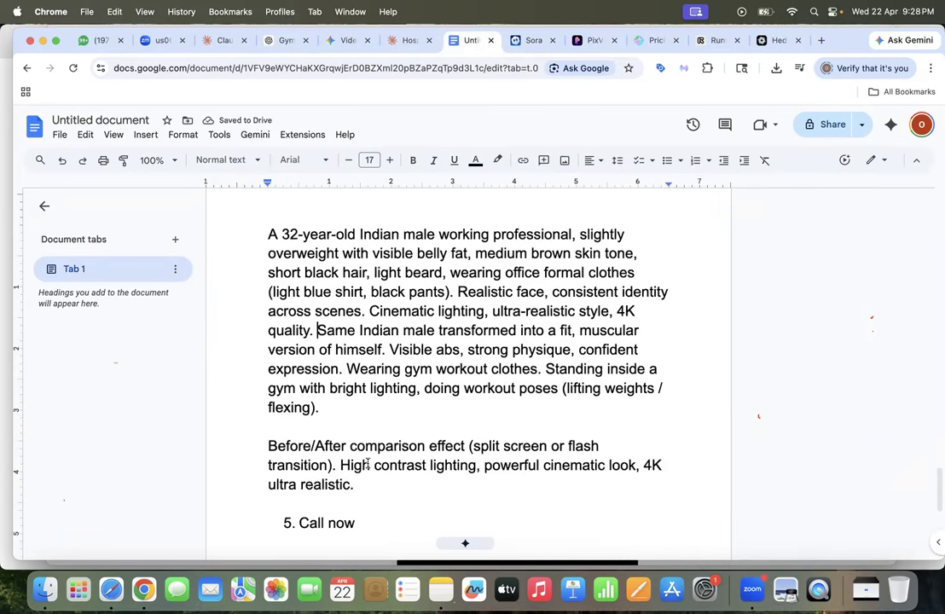
{"action": "left_click_drag", "start_coordinate": [354, 484], "coordinate": [271, 234]}
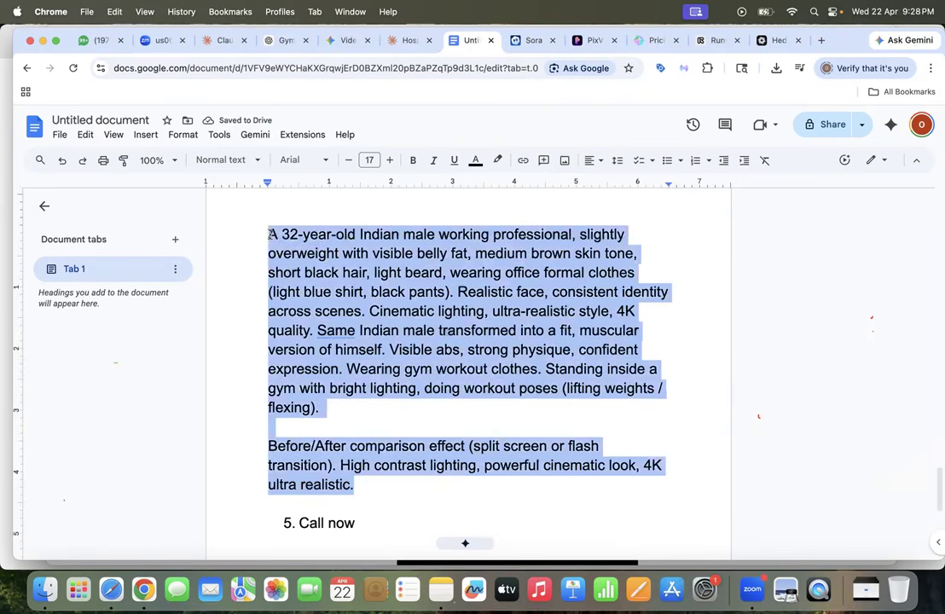
Step: Switch to PixVerse, replace the existing video prompt with the copied transformation prompt, and create the video
{"action": "left_click", "coordinate": [591, 40]}
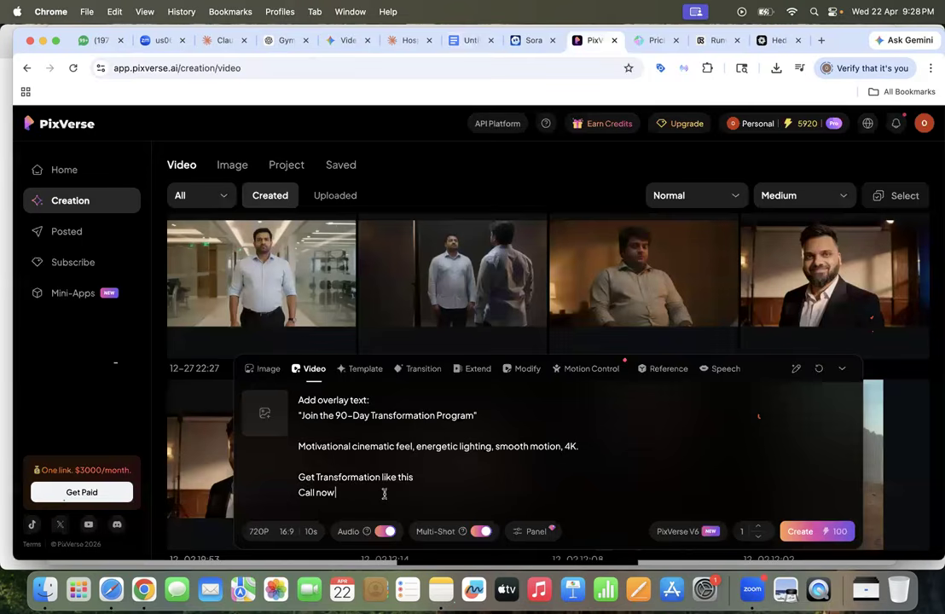
{"action": "key", "text": "super+a"}
{"action": "key", "text": "super+v"}
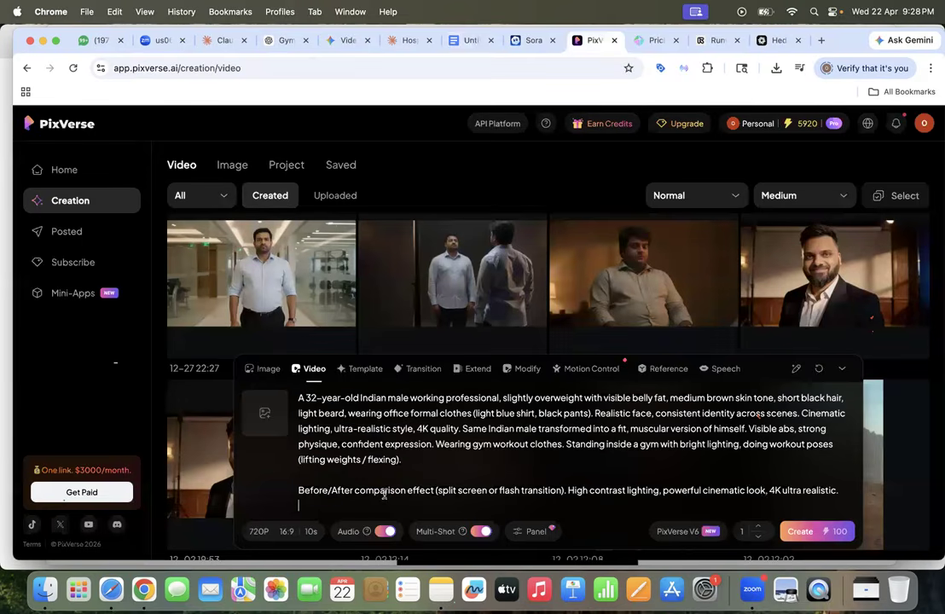
{"action": "left_click", "coordinate": [801, 531]}
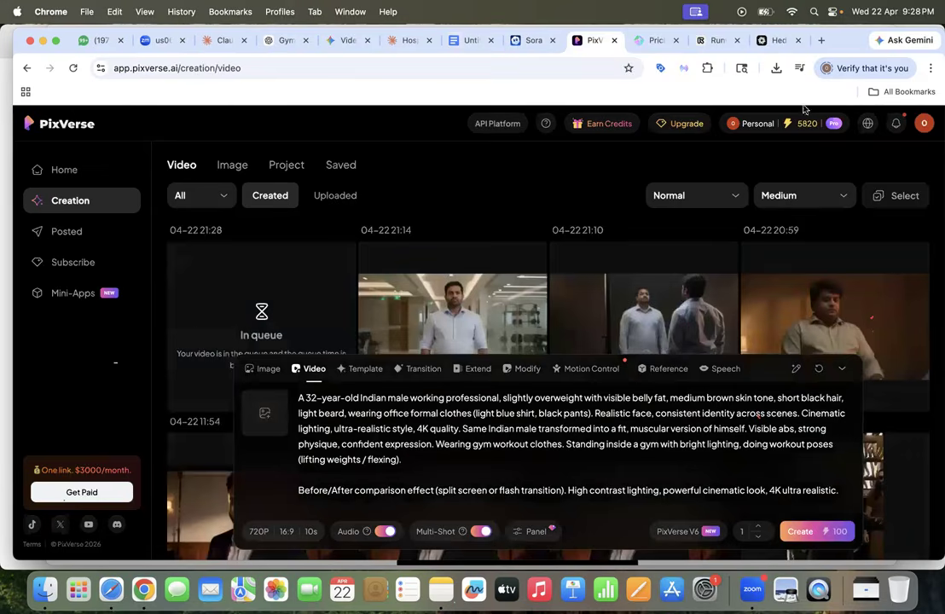
Step: Switch to Hedra and open its video generation page
{"action": "left_click", "coordinate": [780, 41]}
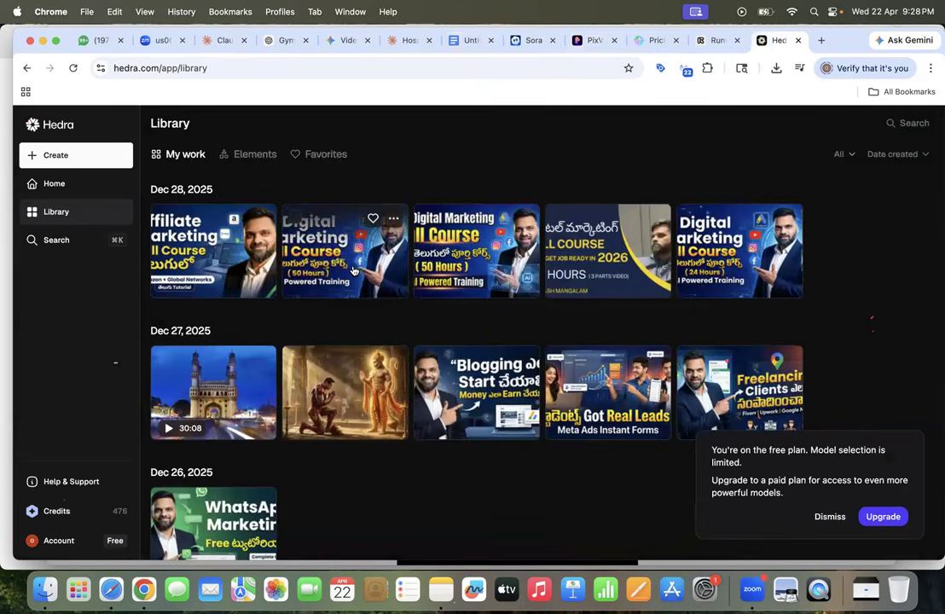
{"action": "left_click", "coordinate": [65, 157]}
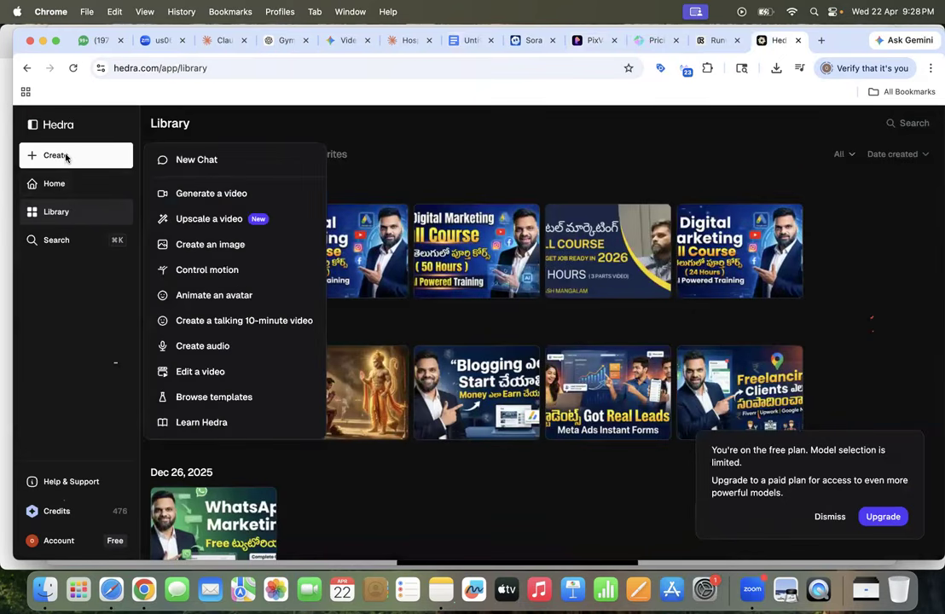
{"action": "left_click", "coordinate": [219, 194]}
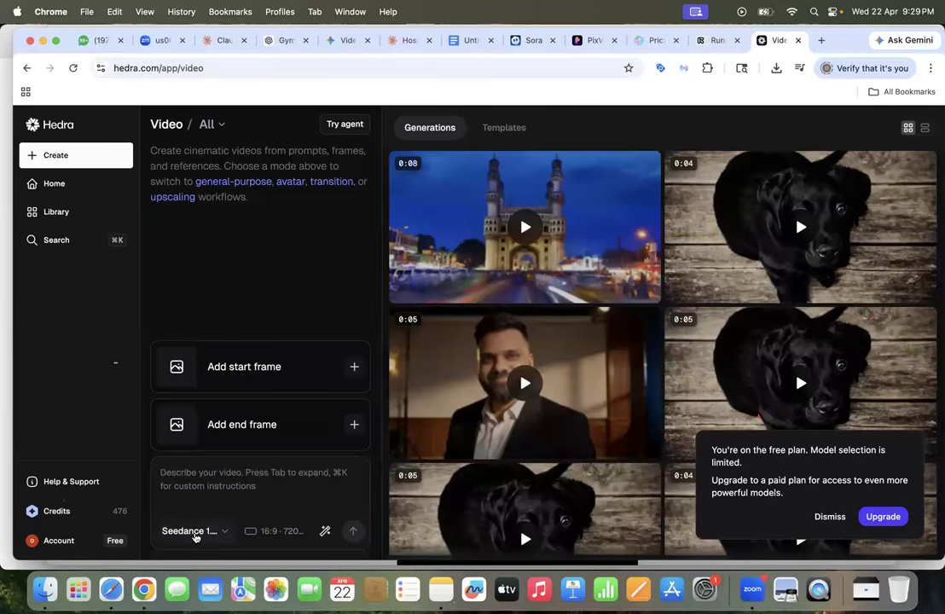
Step: Examine the video models available in Hedra and their per-second credit costs, down to Topaz Video Upscaler, keeping the current model
{"action": "left_click", "coordinate": [192, 530]}
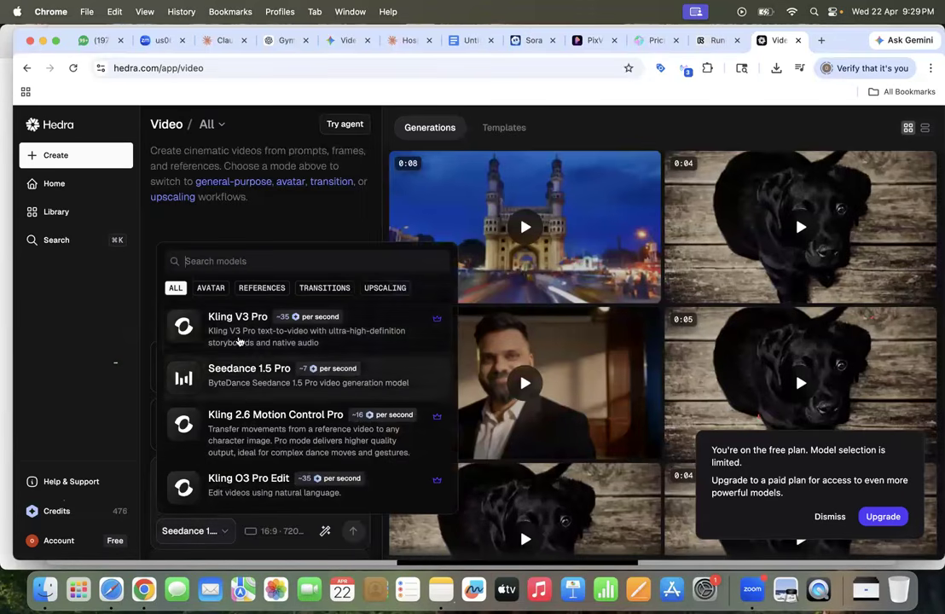
{"action": "scroll", "coordinate": [290, 376], "scroll_direction": "down", "scroll_amount": 3}
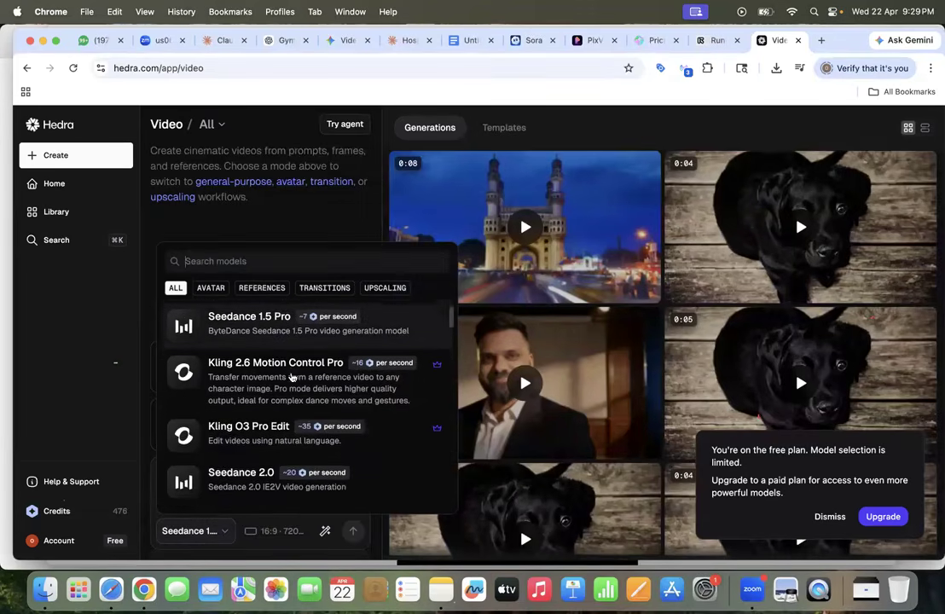
{"action": "scroll", "coordinate": [263, 426], "scroll_direction": "down", "scroll_amount": 2}
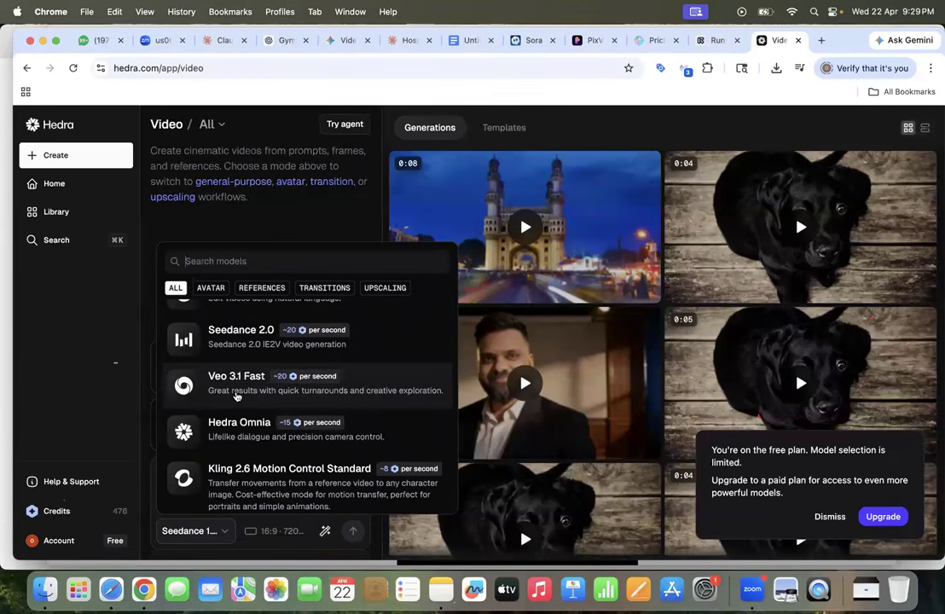
{"action": "scroll", "coordinate": [237, 395], "scroll_direction": "down", "scroll_amount": 1}
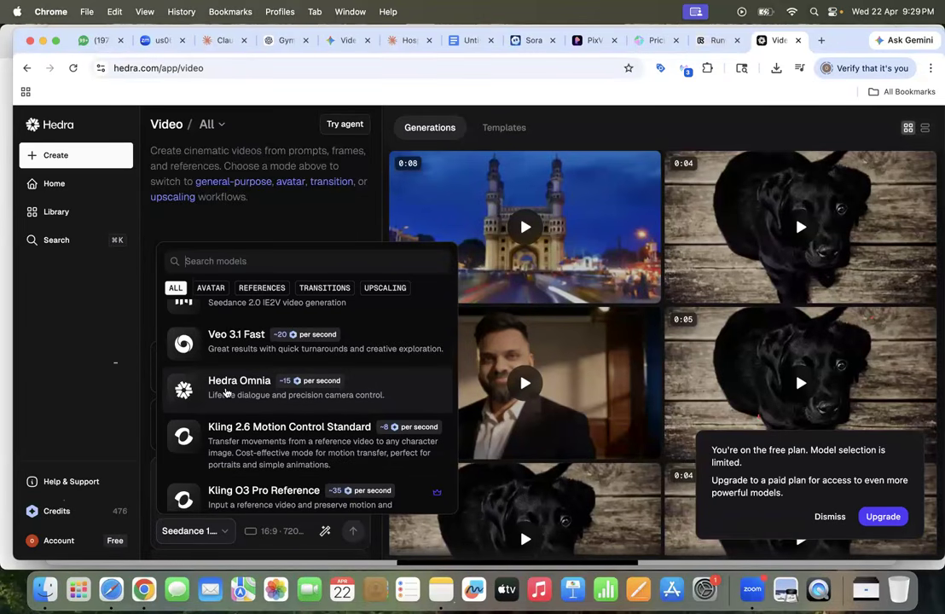
{"action": "scroll", "coordinate": [225, 392], "scroll_direction": "down", "scroll_amount": 5}
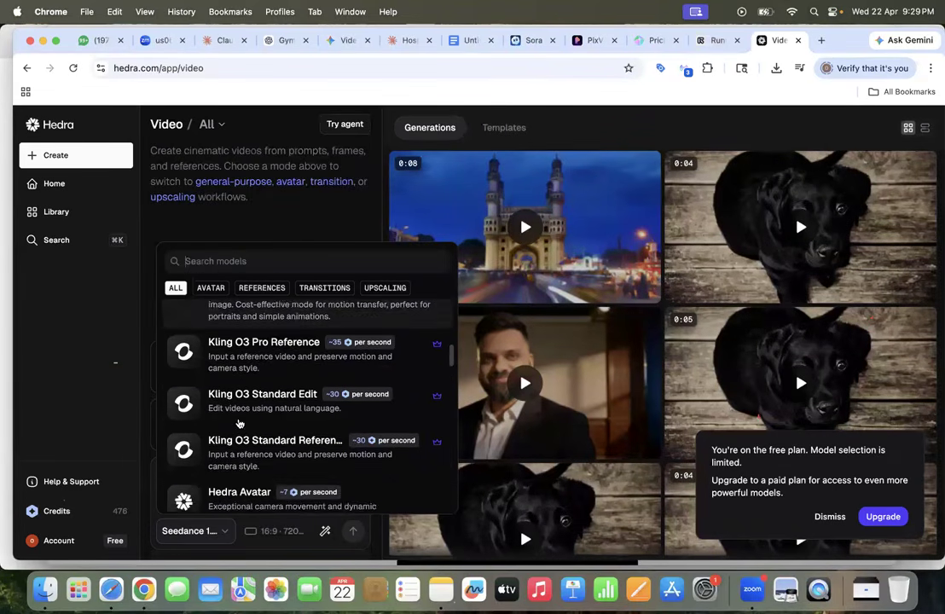
{"action": "scroll", "coordinate": [243, 431], "scroll_direction": "down", "scroll_amount": 1}
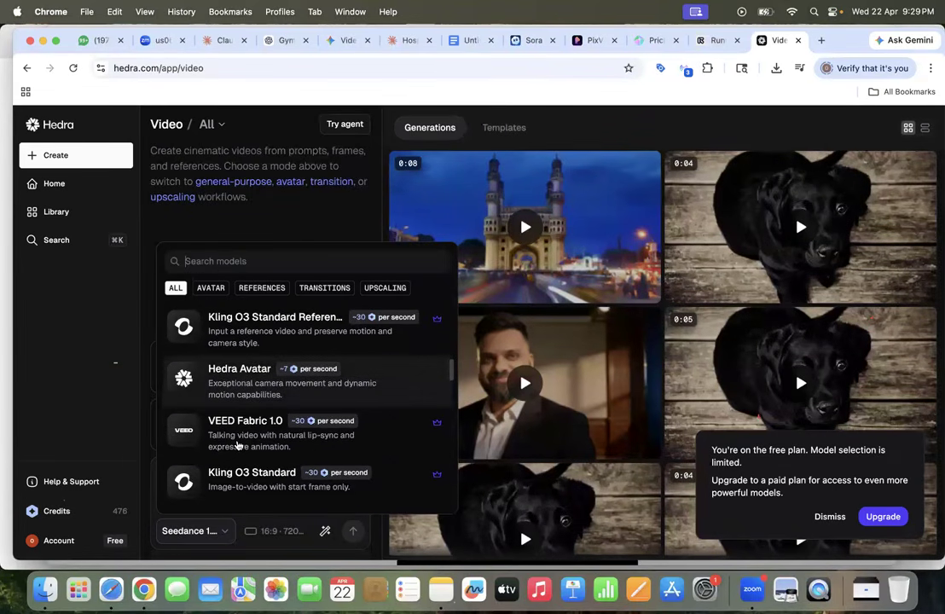
{"action": "scroll", "coordinate": [252, 436], "scroll_direction": "down", "scroll_amount": 3}
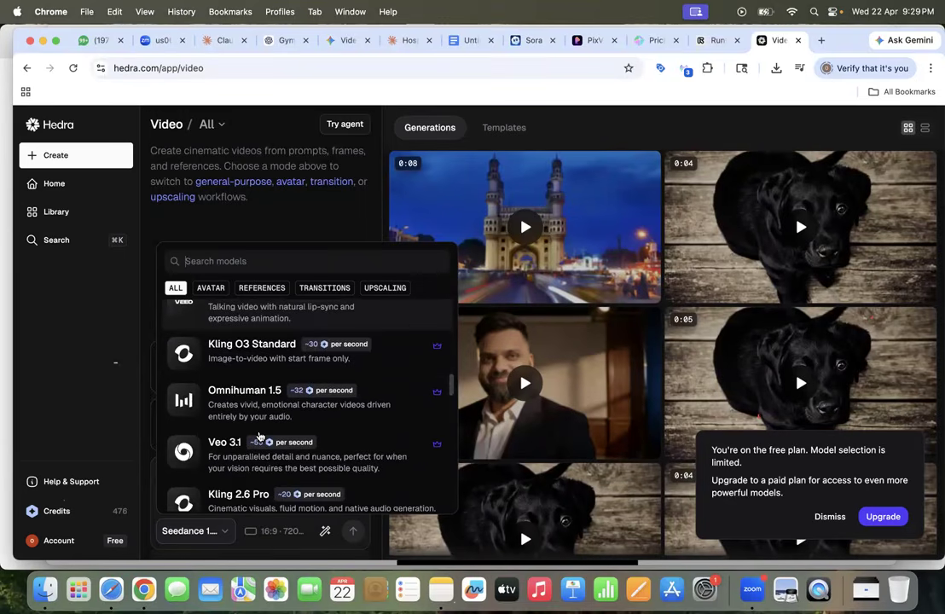
{"action": "scroll", "coordinate": [260, 437], "scroll_direction": "down", "scroll_amount": 4}
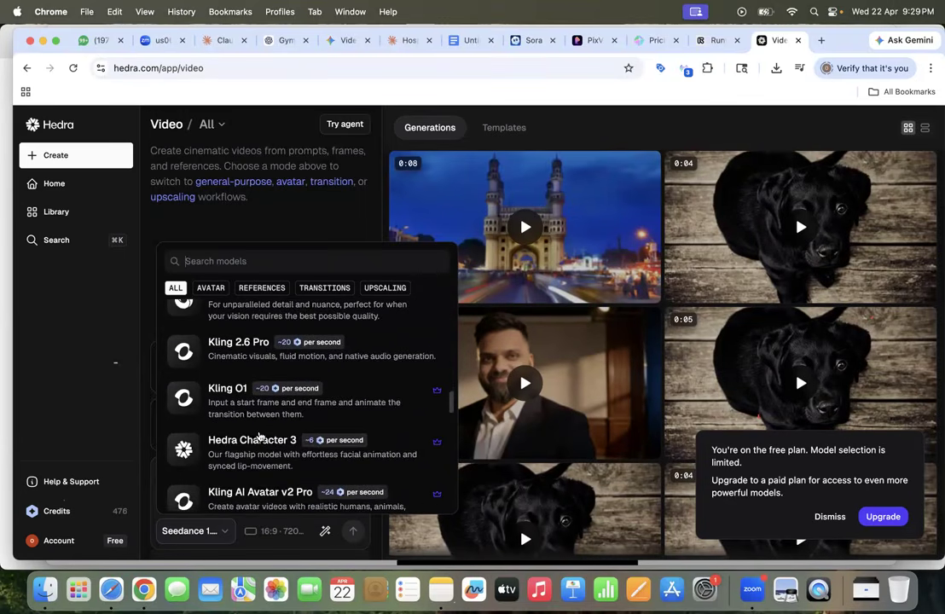
{"action": "scroll", "coordinate": [255, 439], "scroll_direction": "down", "scroll_amount": 6}
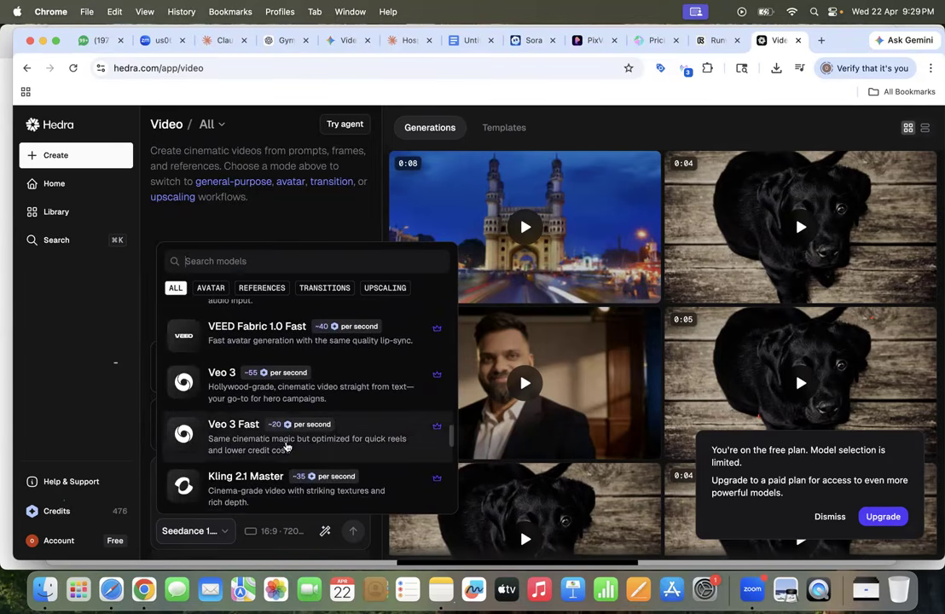
{"action": "scroll", "coordinate": [286, 447], "scroll_direction": "down", "scroll_amount": 6}
{"action": "scroll", "coordinate": [286, 447], "scroll_direction": "down", "scroll_amount": 2}
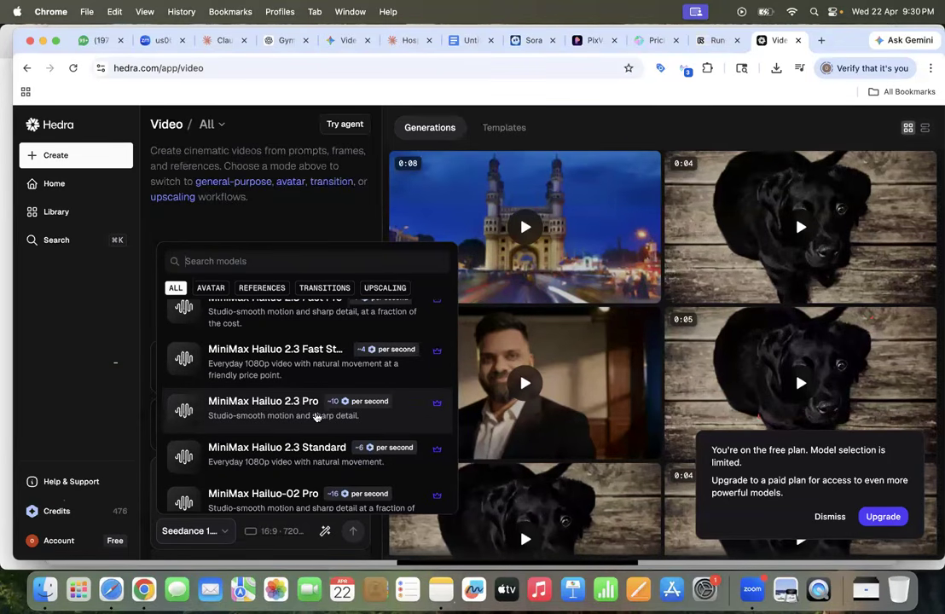
{"action": "scroll", "coordinate": [332, 409], "scroll_direction": "up", "scroll_amount": 2}
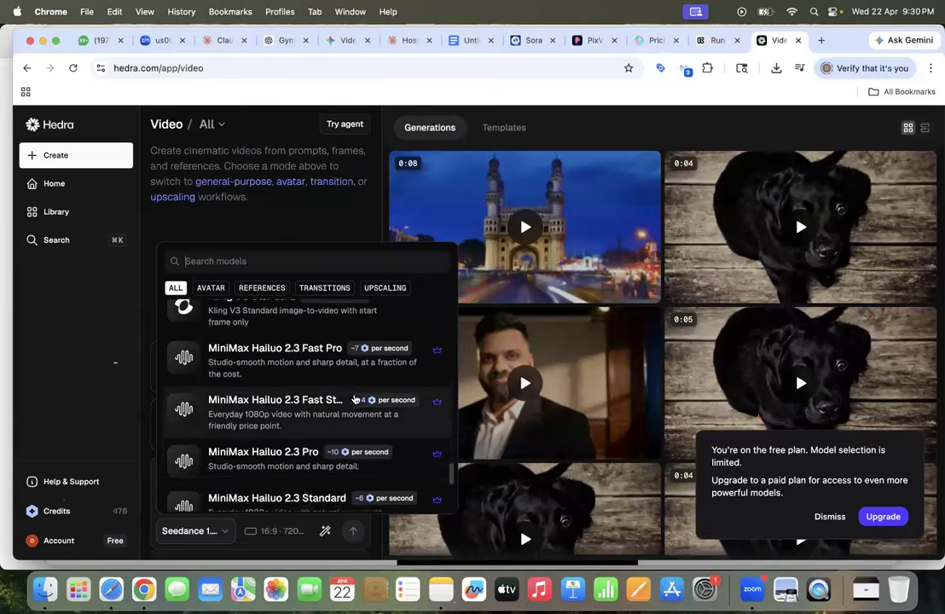
{"action": "scroll", "coordinate": [355, 400], "scroll_direction": "up", "scroll_amount": 3}
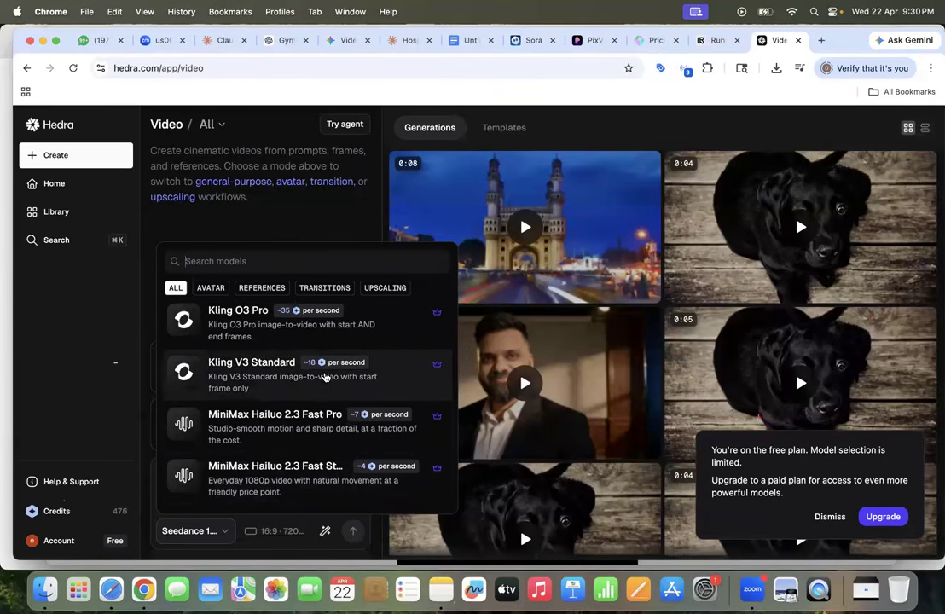
{"action": "scroll", "coordinate": [325, 377], "scroll_direction": "up", "scroll_amount": 1}
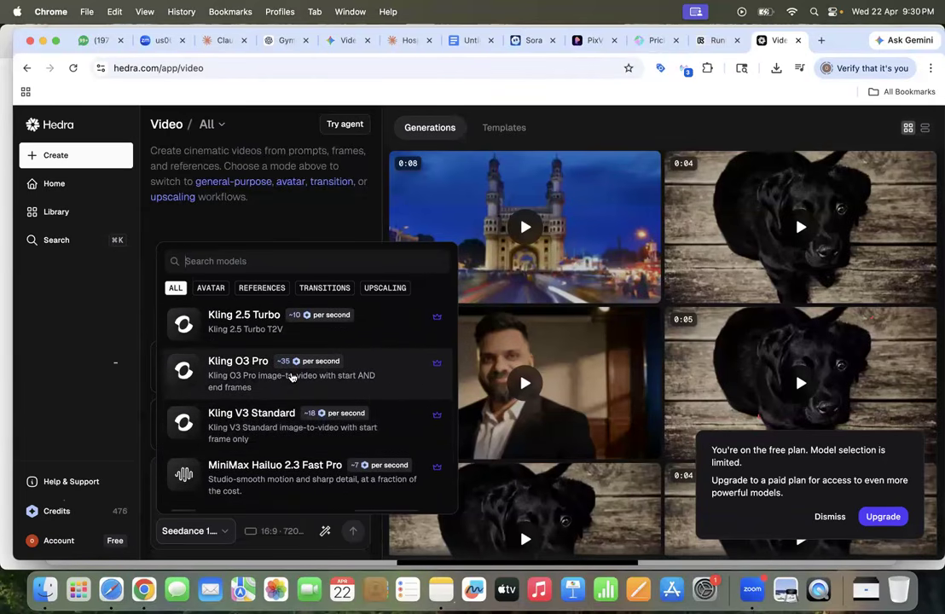
{"action": "scroll", "coordinate": [291, 378], "scroll_direction": "down", "scroll_amount": 8}
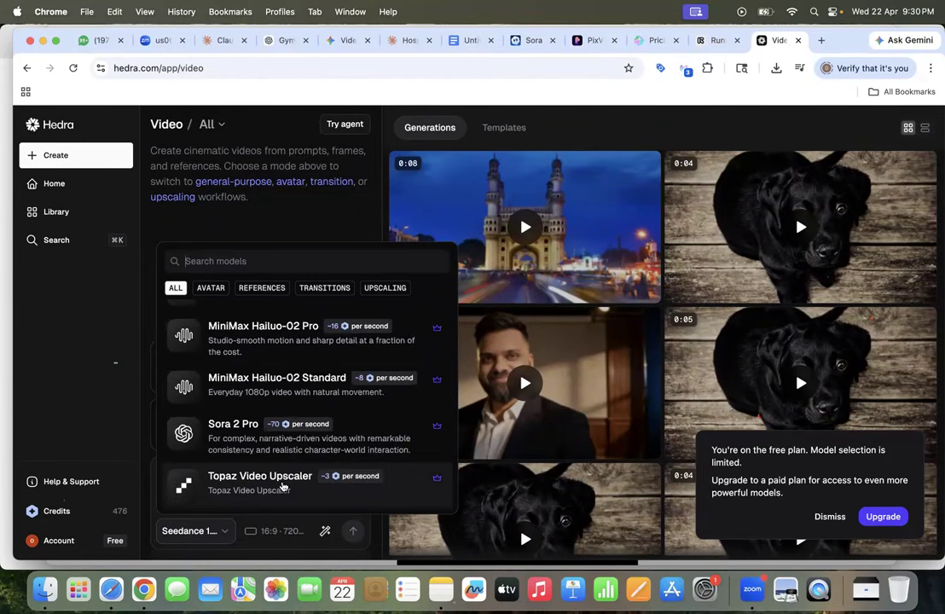
{"action": "left_click", "coordinate": [171, 218]}
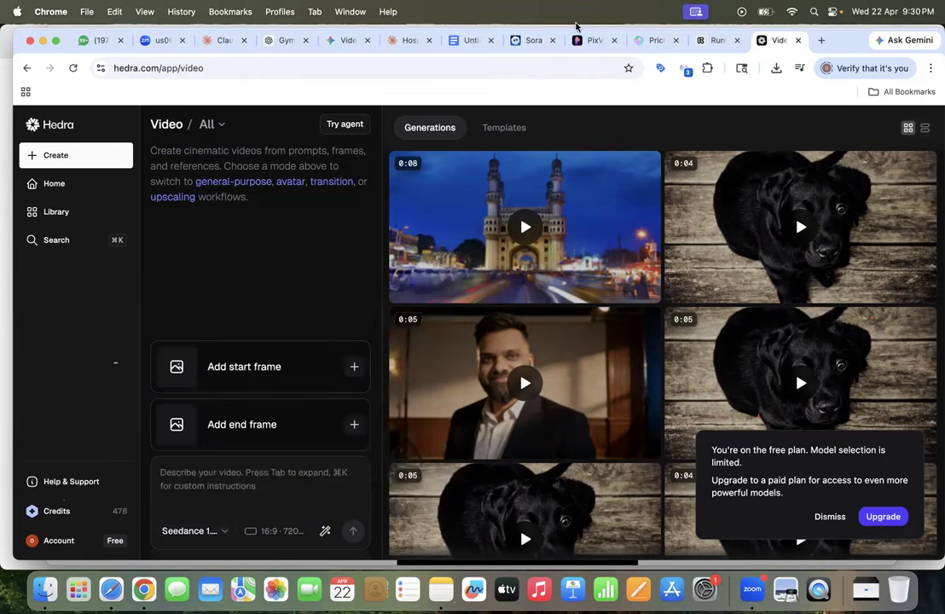
Step: Return to PixVerse, play the newly generated transformation video, and look over the other created videos
{"action": "left_click", "coordinate": [583, 40]}
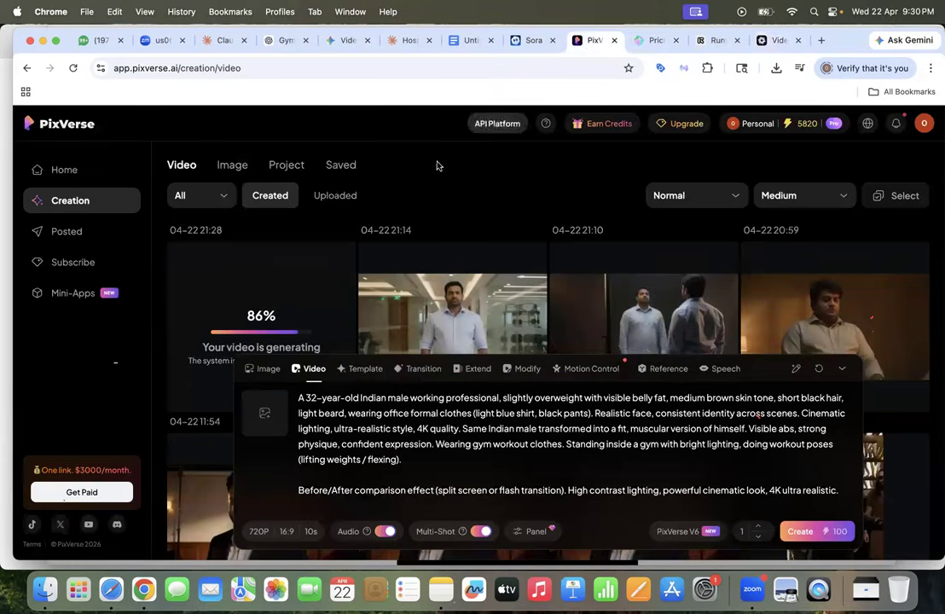
{"action": "scroll", "coordinate": [333, 247], "scroll_direction": "down", "scroll_amount": 2}
{"action": "scroll", "coordinate": [331, 245], "scroll_direction": "up", "scroll_amount": 1}
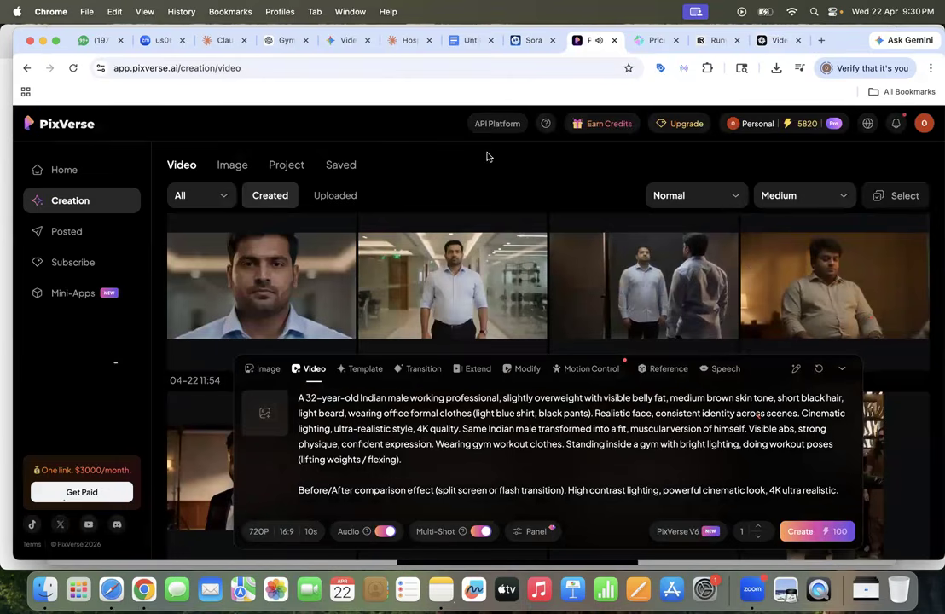
{"action": "left_click", "coordinate": [268, 282]}
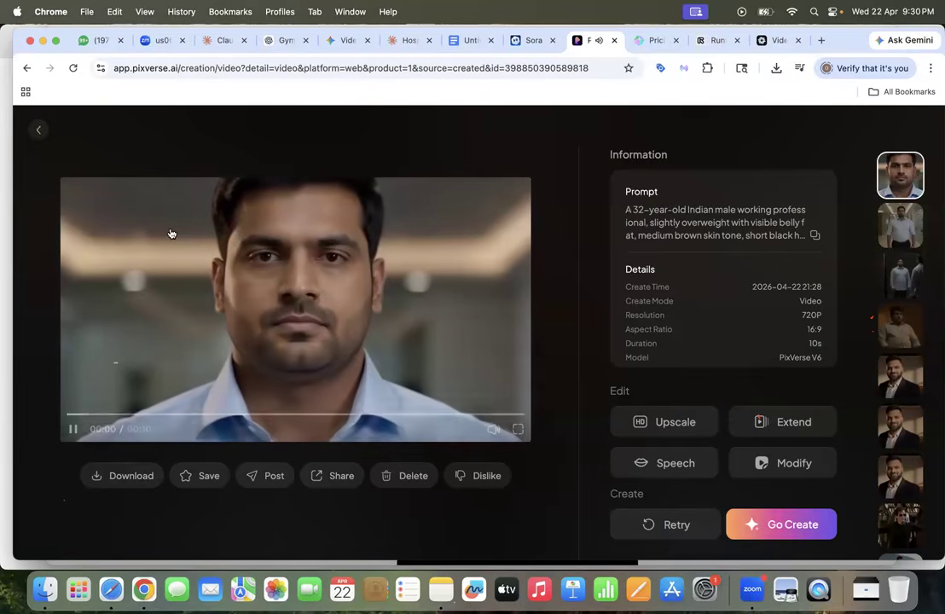
{"action": "left_click", "coordinate": [37, 130]}
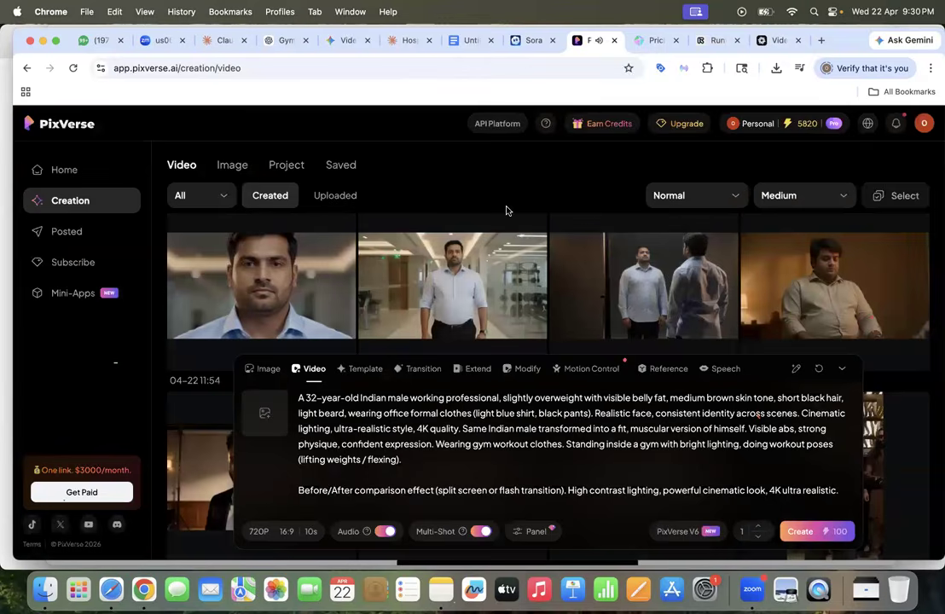
{"action": "scroll", "coordinate": [506, 210], "scroll_direction": "down", "scroll_amount": 10}
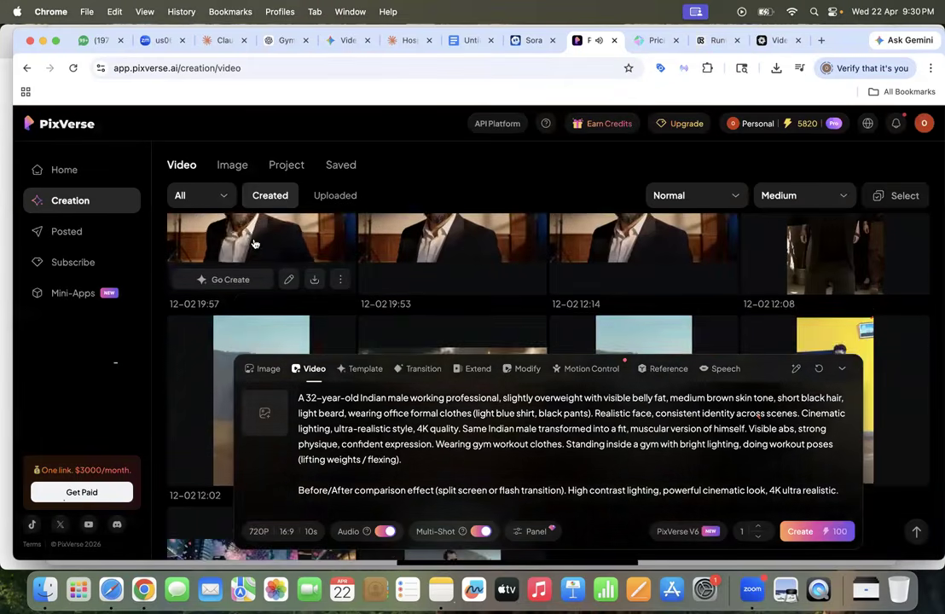
{"action": "scroll", "coordinate": [254, 244], "scroll_direction": "up", "scroll_amount": 1}
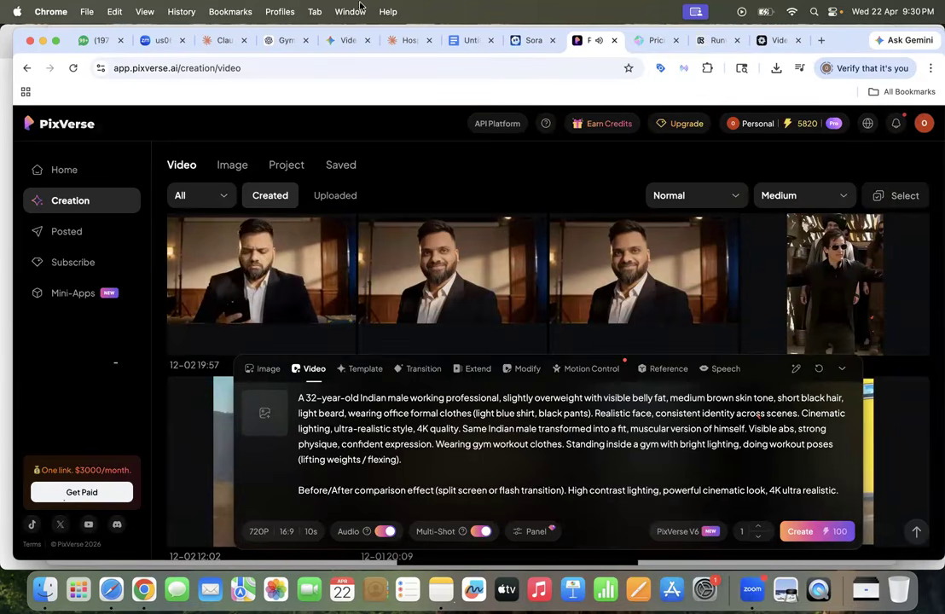
Step: Switch to the Gym Promo Video Plan chat in ChatGPT and copy the Scene 5 – CTA prompt
{"action": "left_click", "coordinate": [279, 40]}
{"action": "scroll", "coordinate": [538, 311], "scroll_direction": "down", "scroll_amount": 4}
{"action": "scroll", "coordinate": [538, 311], "scroll_direction": "down", "scroll_amount": 10}
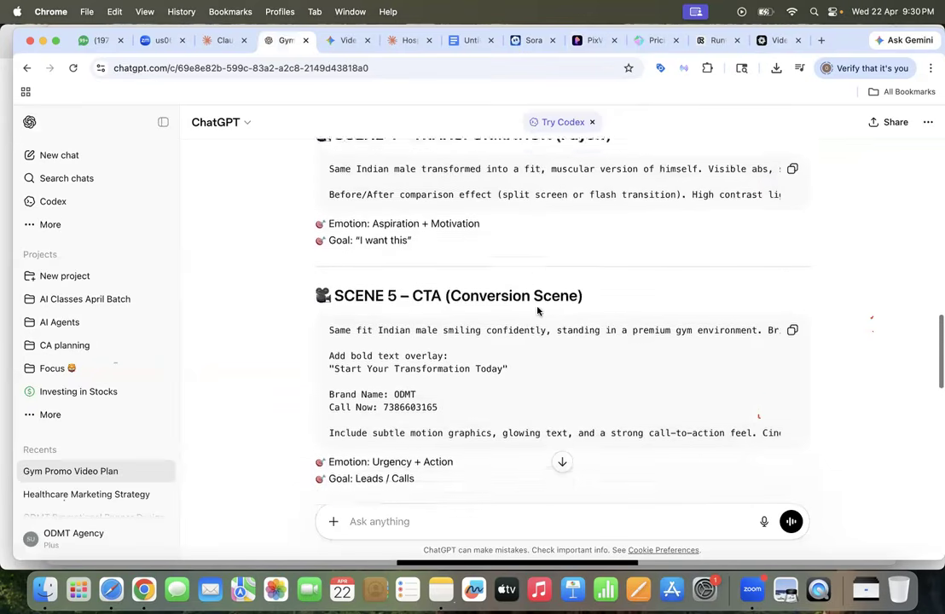
{"action": "scroll", "coordinate": [537, 311], "scroll_direction": "down", "scroll_amount": 2}
{"action": "left_click", "coordinate": [793, 287]}
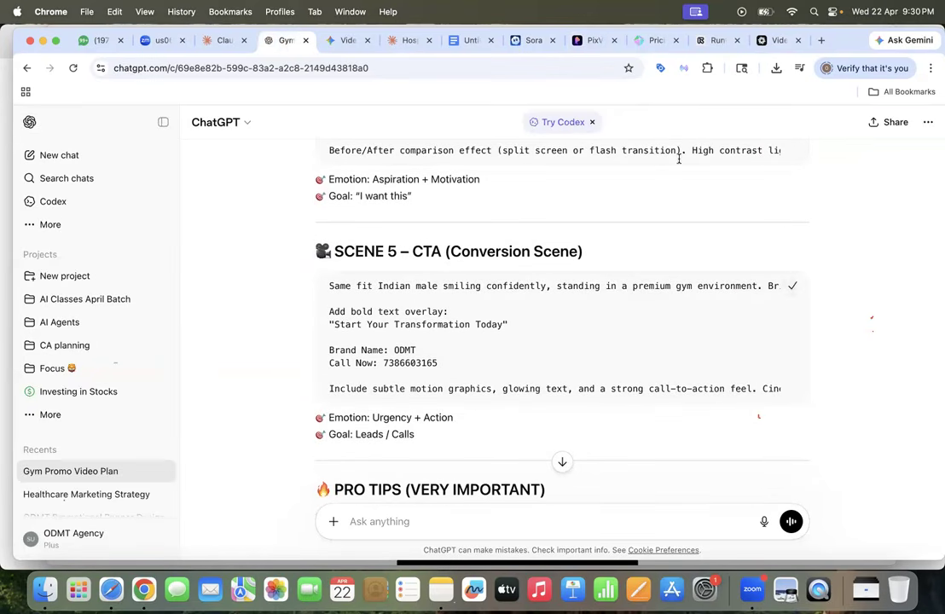
Step: Switch to the Google Docs document and paste the Scene 5 prompt on new lines below "Call now"
{"action": "left_click", "coordinate": [472, 40]}
{"action": "scroll", "coordinate": [550, 316], "scroll_direction": "down", "scroll_amount": 5}
{"action": "left_click", "coordinate": [368, 210]}
{"action": "key", "text": "Return"}
{"action": "key", "text": "Return"}
{"action": "key", "text": "super+v"}
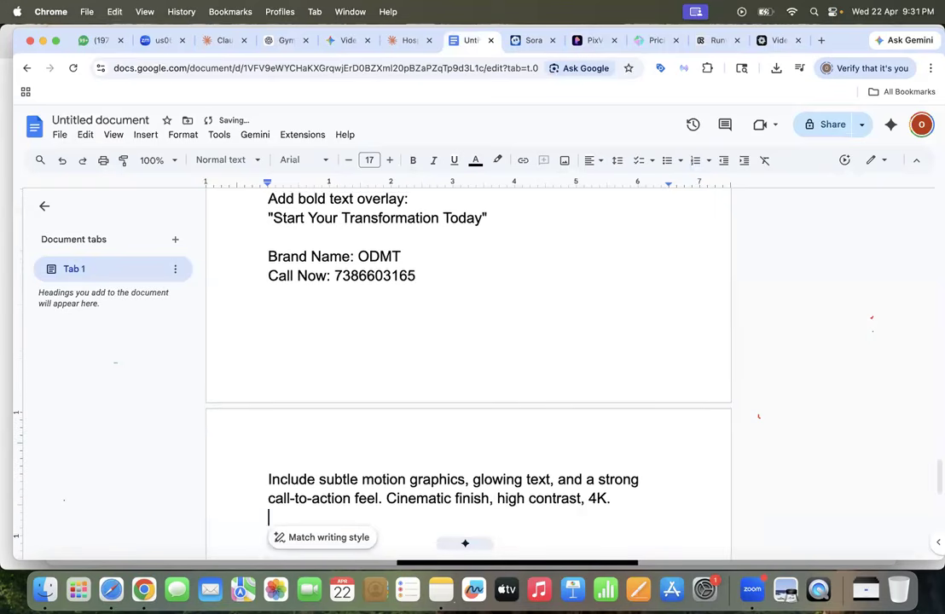
Step: Switch to the Gym Promo Video Plan chat in ChatGPT and copy the Scene 1 – Problem (Emotional Hook) prompt
{"action": "left_click", "coordinate": [278, 44]}
{"action": "scroll", "coordinate": [481, 295], "scroll_direction": "up", "scroll_amount": 15}
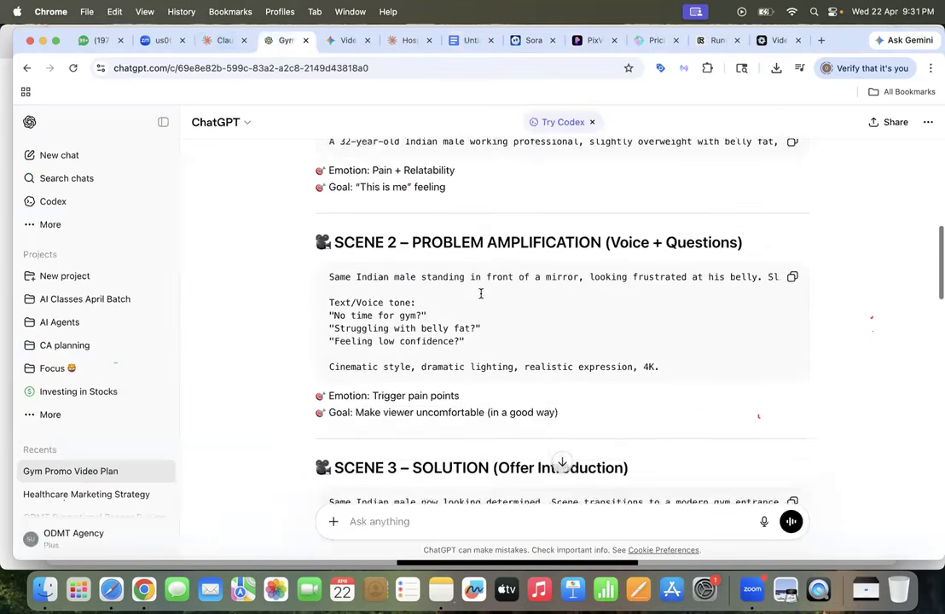
{"action": "left_click", "coordinate": [795, 309]}
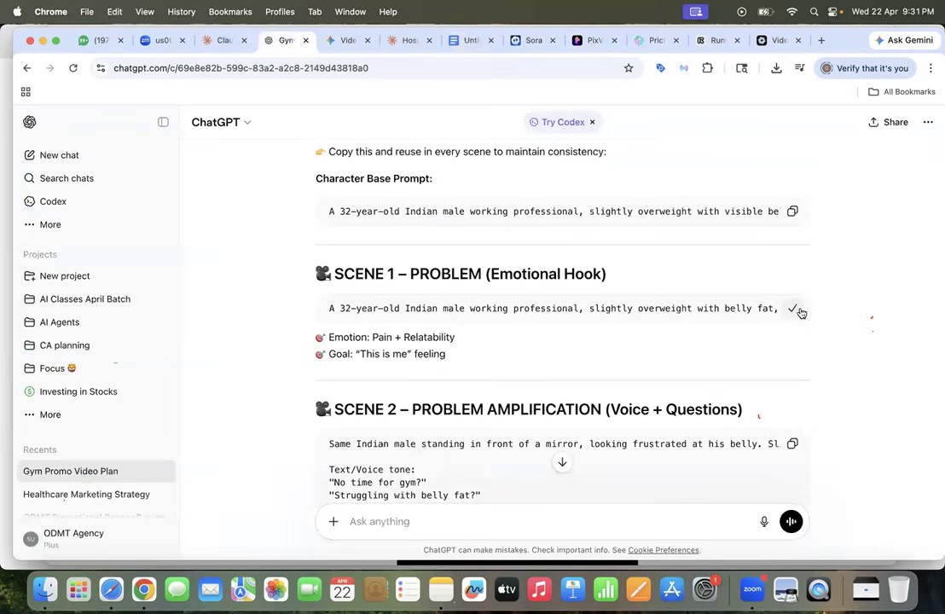
Step: Return to the Google Docs document and paste the Scene 1 prompt directly before "Same fit Indian male smiling confidently" under "Call now"
{"action": "left_click", "coordinate": [471, 40]}
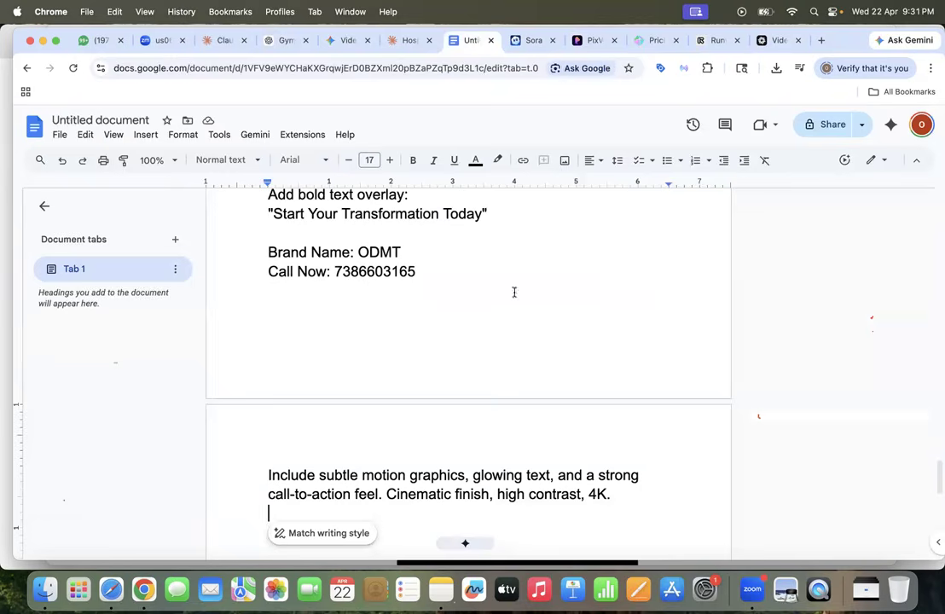
{"action": "scroll", "coordinate": [522, 361], "scroll_direction": "up", "scroll_amount": 2}
{"action": "scroll", "coordinate": [522, 362], "scroll_direction": "up", "scroll_amount": 3}
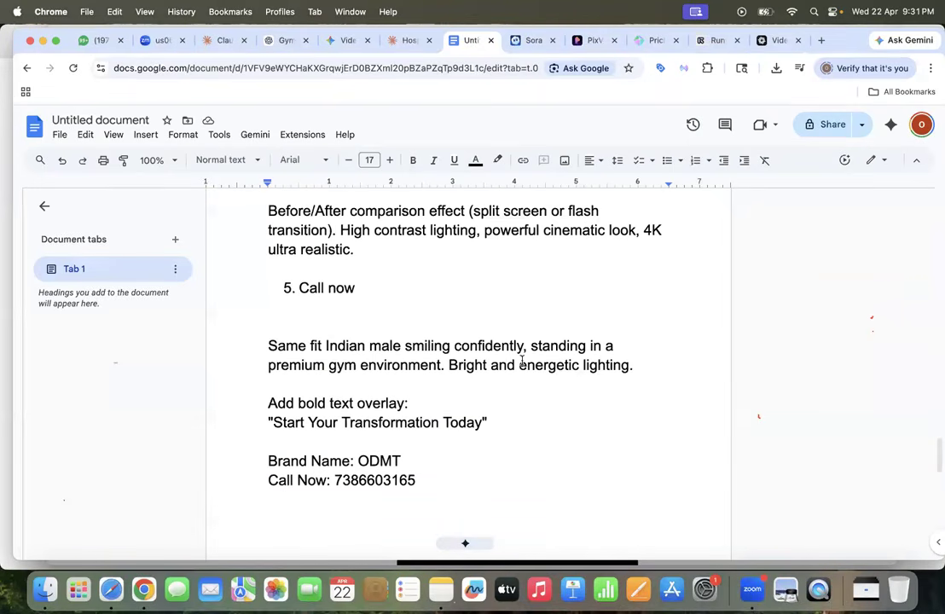
{"action": "left_click", "coordinate": [267, 345]}
{"action": "key", "text": "super+v"}
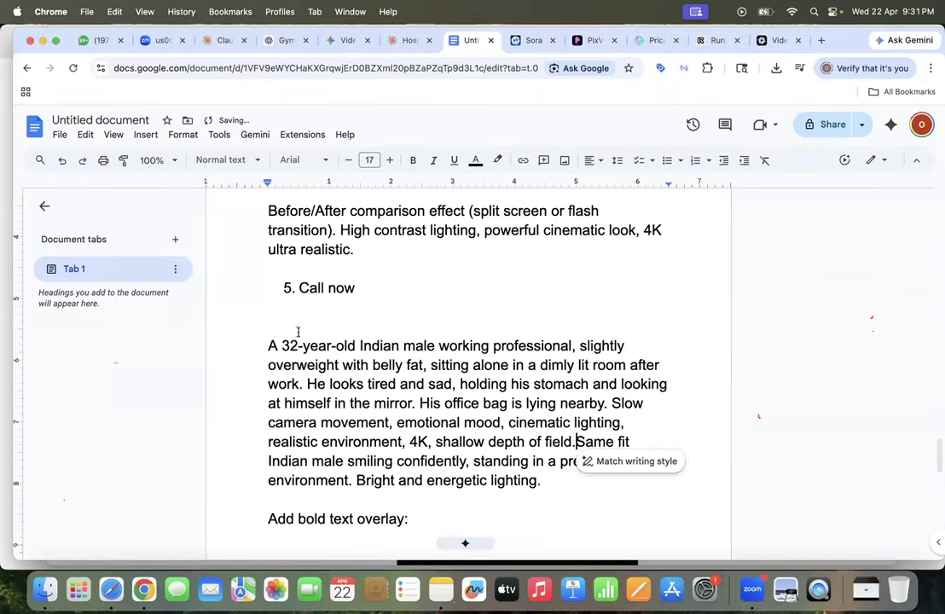
Step: Replace the PixVerse video prompt with the whole combined "Call now" text from the document and generate the video
{"action": "scroll", "coordinate": [446, 381], "scroll_direction": "down", "scroll_amount": 10}
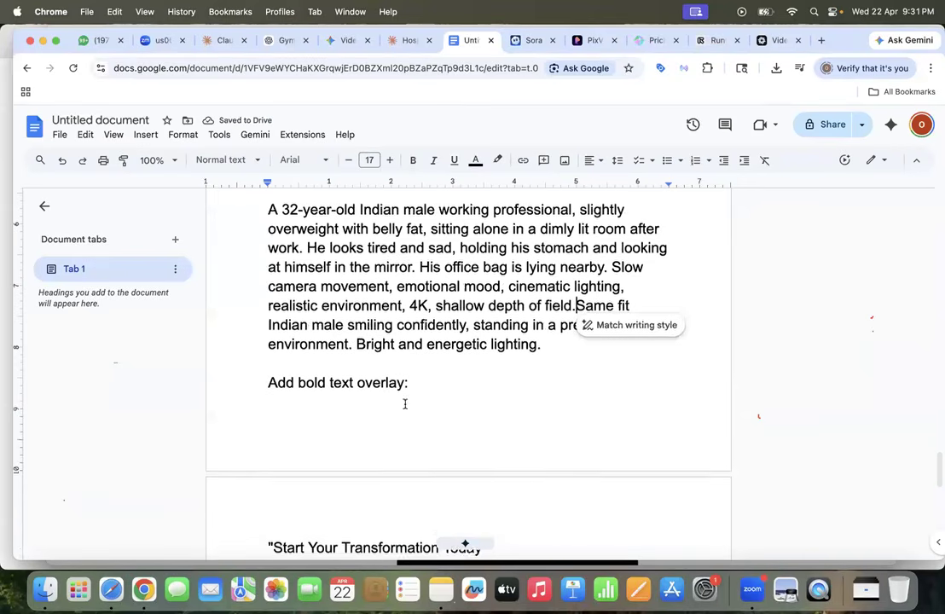
{"action": "scroll", "coordinate": [529, 376], "scroll_direction": "up", "scroll_amount": 3}
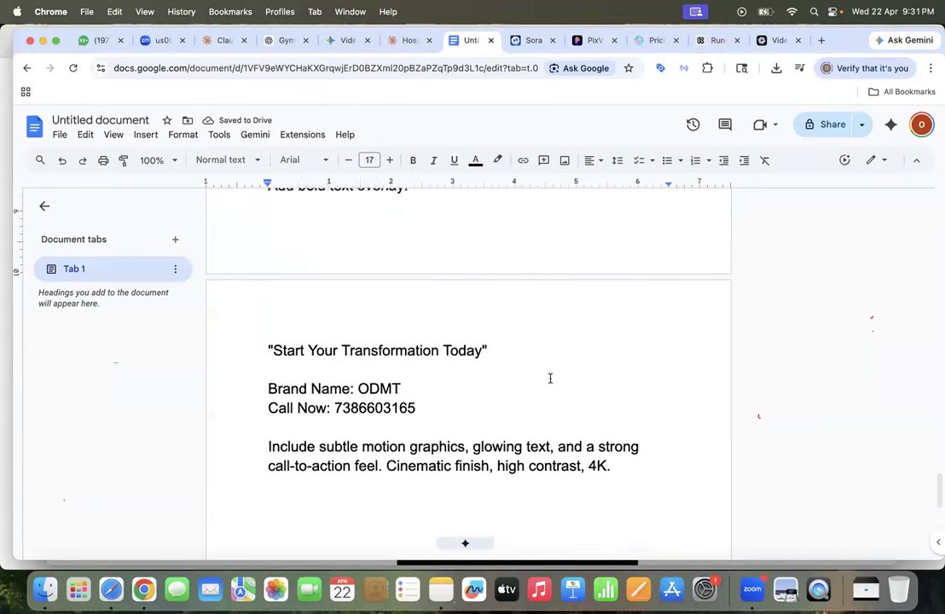
{"action": "left_click_drag", "start_coordinate": [611, 493], "coordinate": [265, 287]}
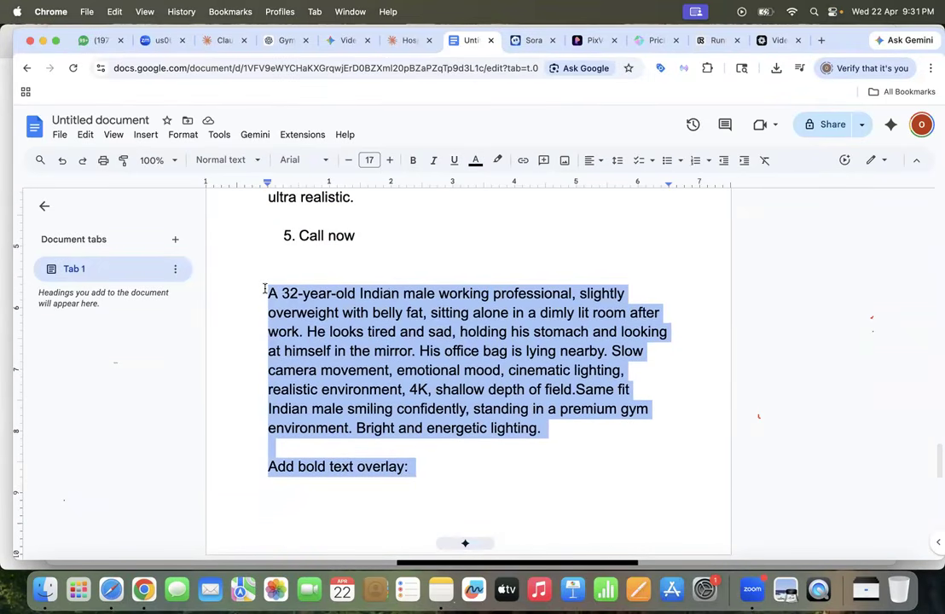
{"action": "left_click", "coordinate": [595, 40]}
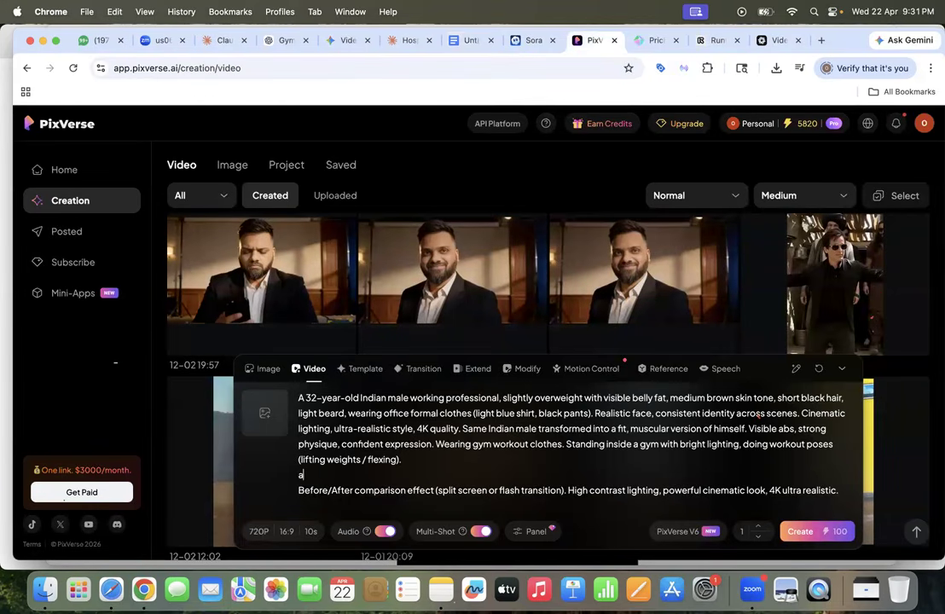
{"action": "key", "text": "super+a"}
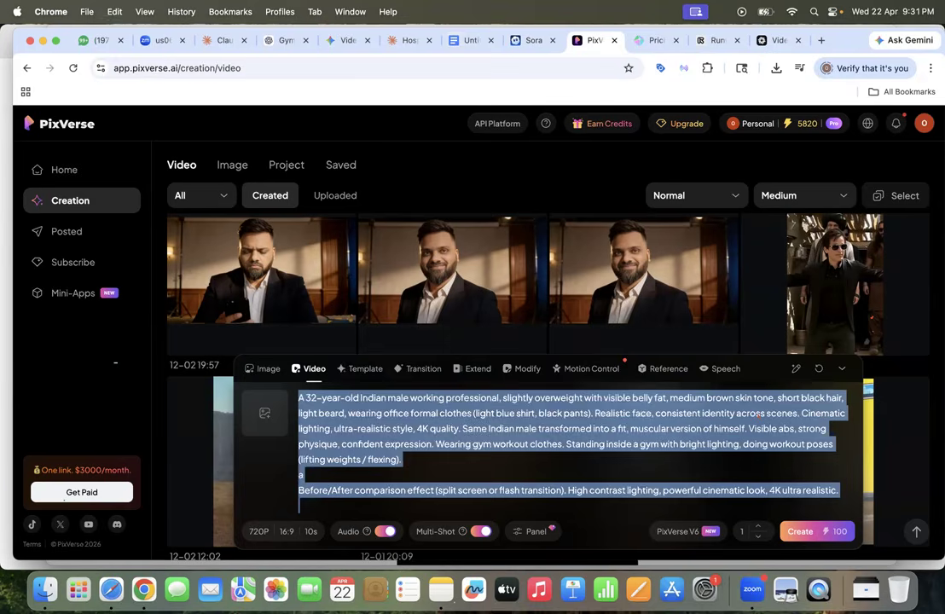
{"action": "key", "text": "super+v"}
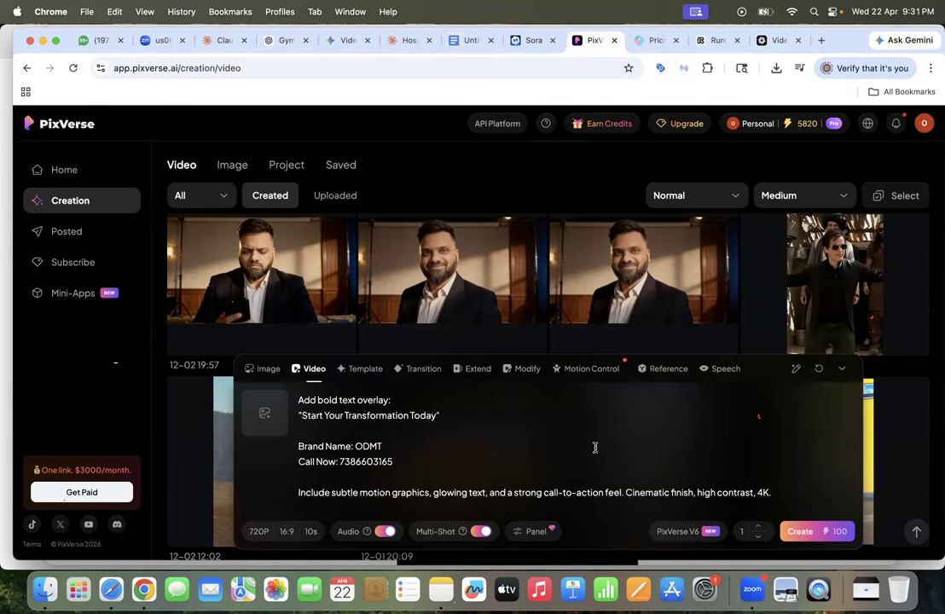
{"action": "left_click", "coordinate": [801, 533]}
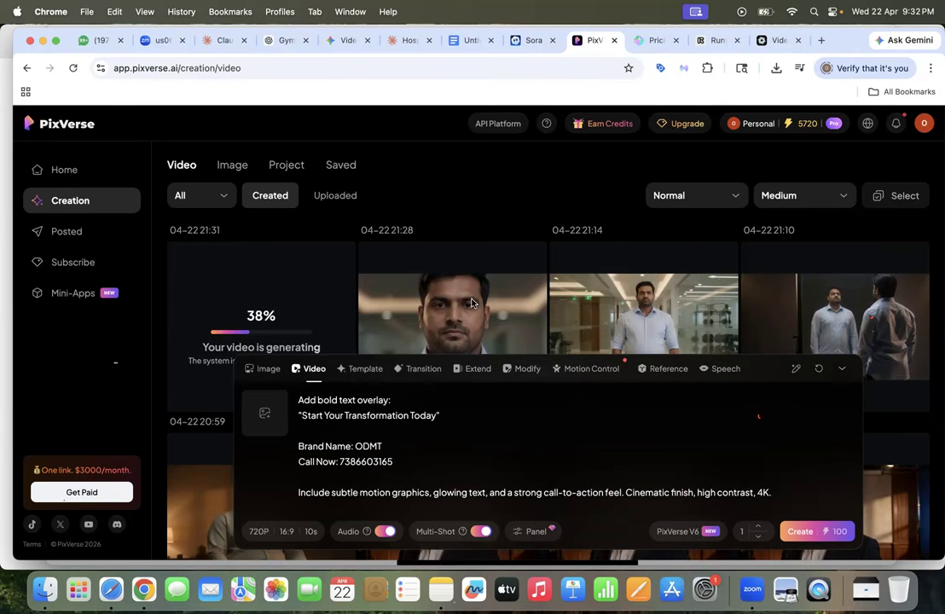
Step: Open the shared Instagram reel in Safari, dismiss the sign-up prompt, and watch the reel with its sound on
{"action": "left_click", "coordinate": [315, 318]}
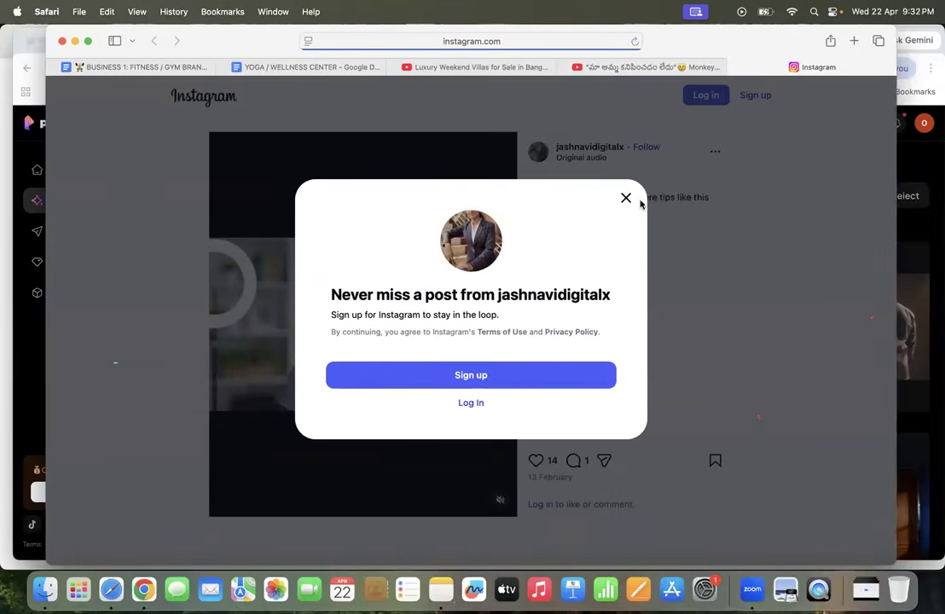
{"action": "left_click", "coordinate": [626, 197]}
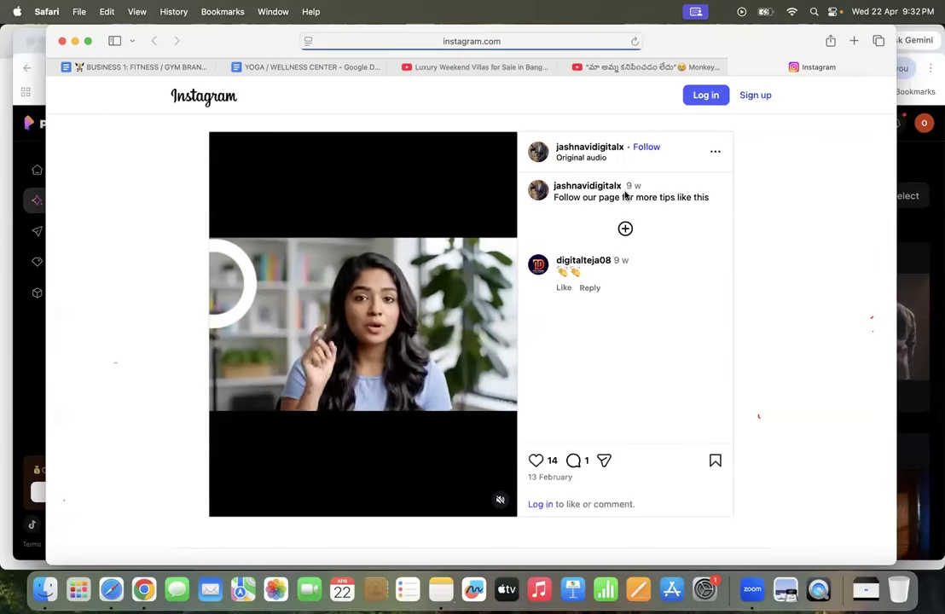
{"action": "left_click", "coordinate": [500, 502]}
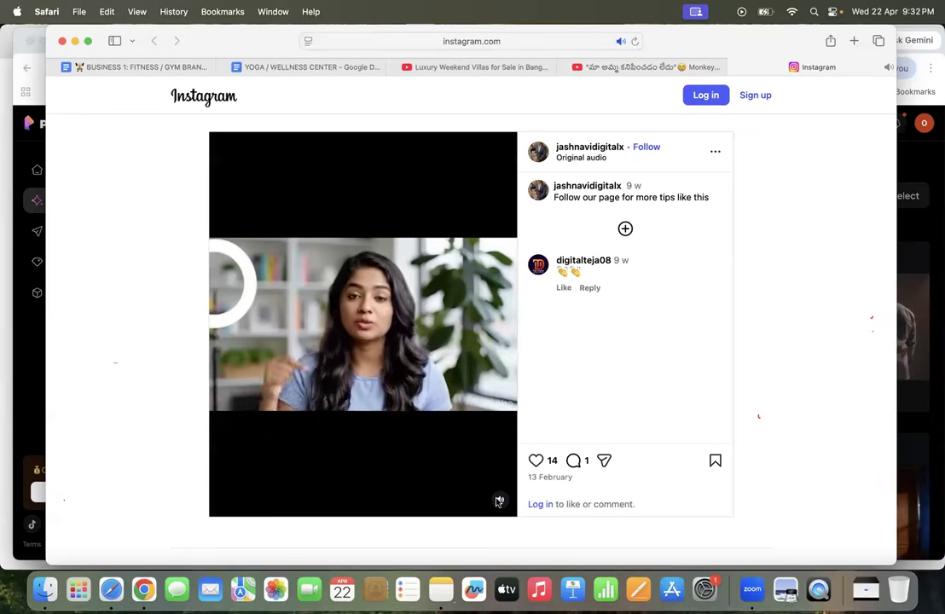
{"action": "left_click", "coordinate": [500, 502]}
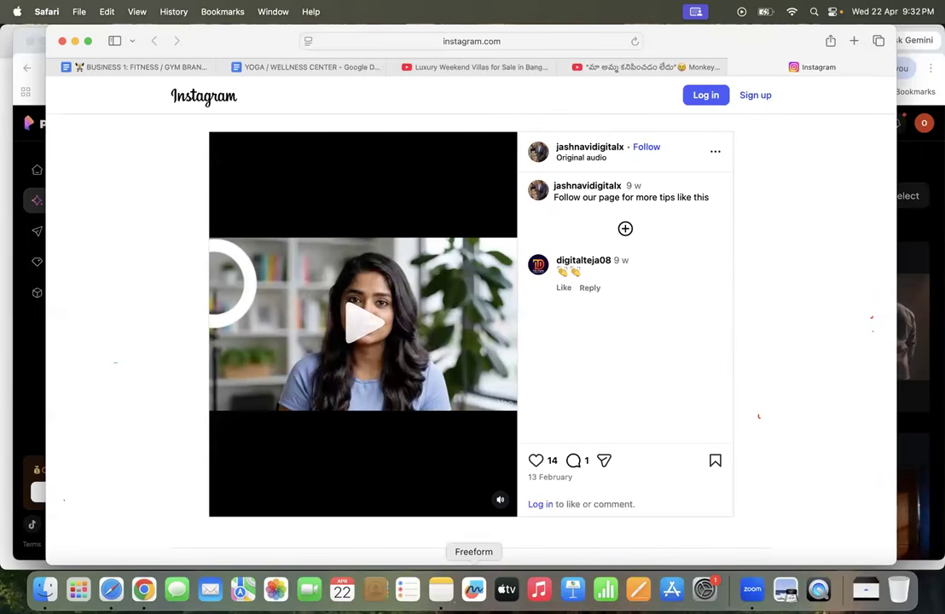
{"action": "left_click", "coordinate": [358, 325]}
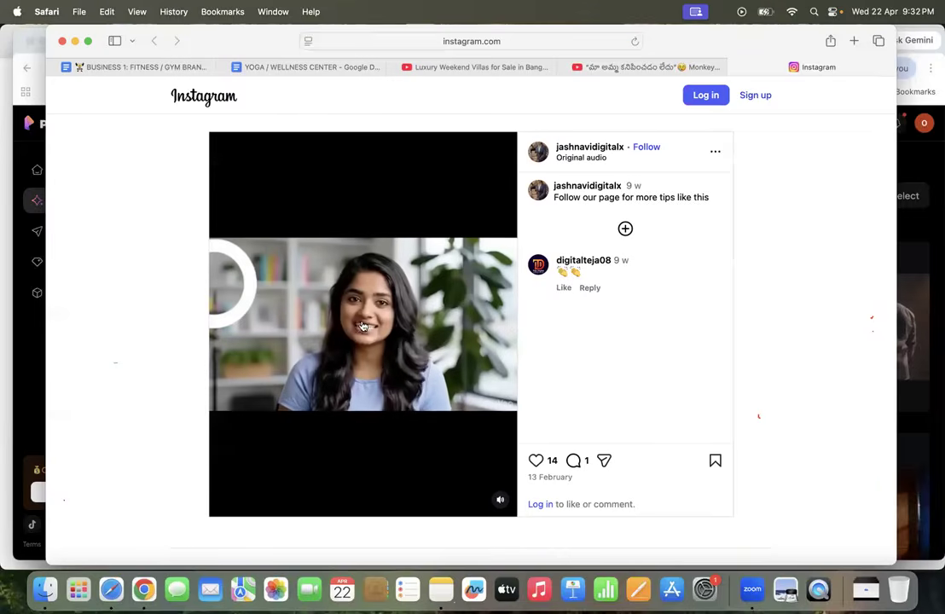
{"action": "left_click", "coordinate": [502, 500]}
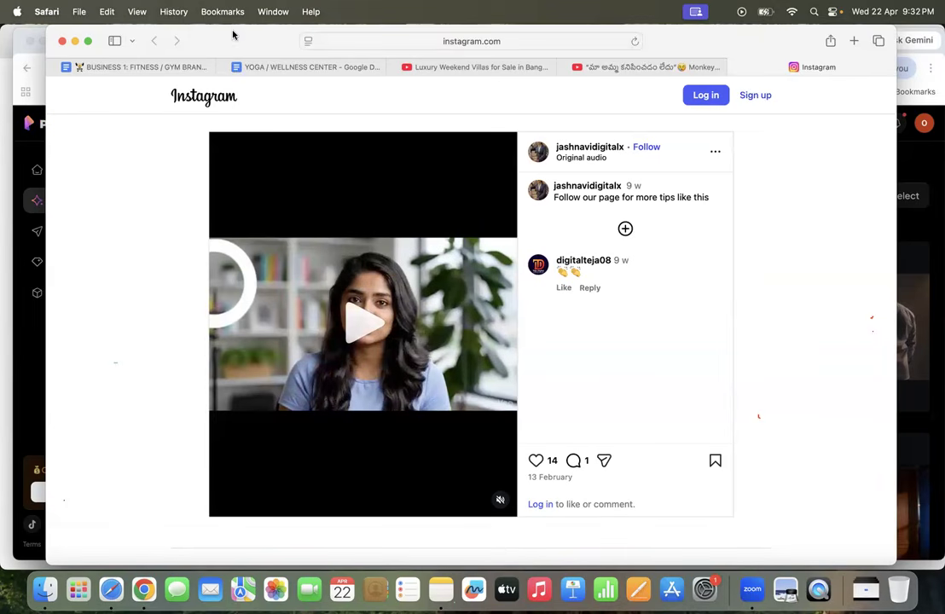
{"action": "left_click", "coordinate": [369, 326]}
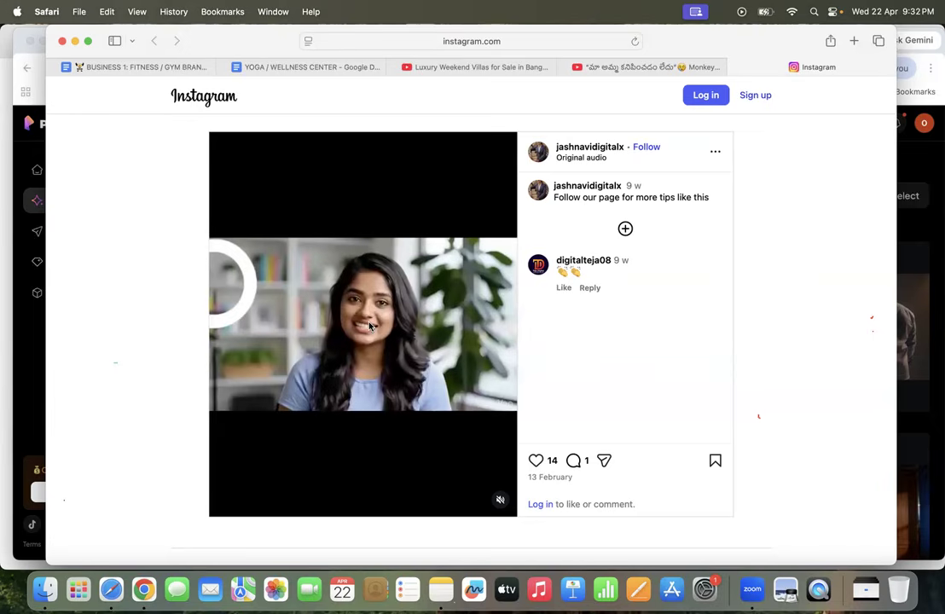
{"action": "left_click", "coordinate": [500, 500]}
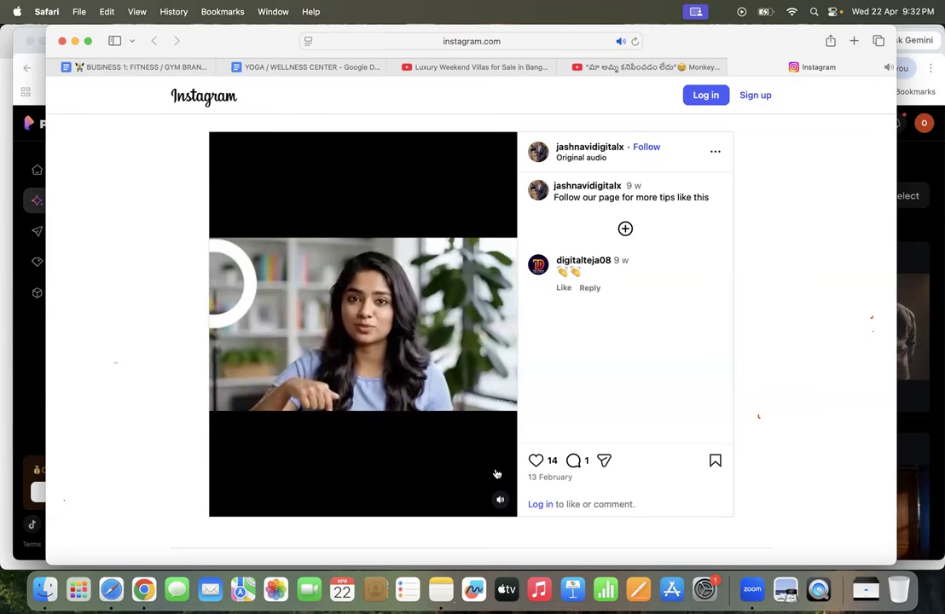
{"action": "left_click", "coordinate": [498, 474]}
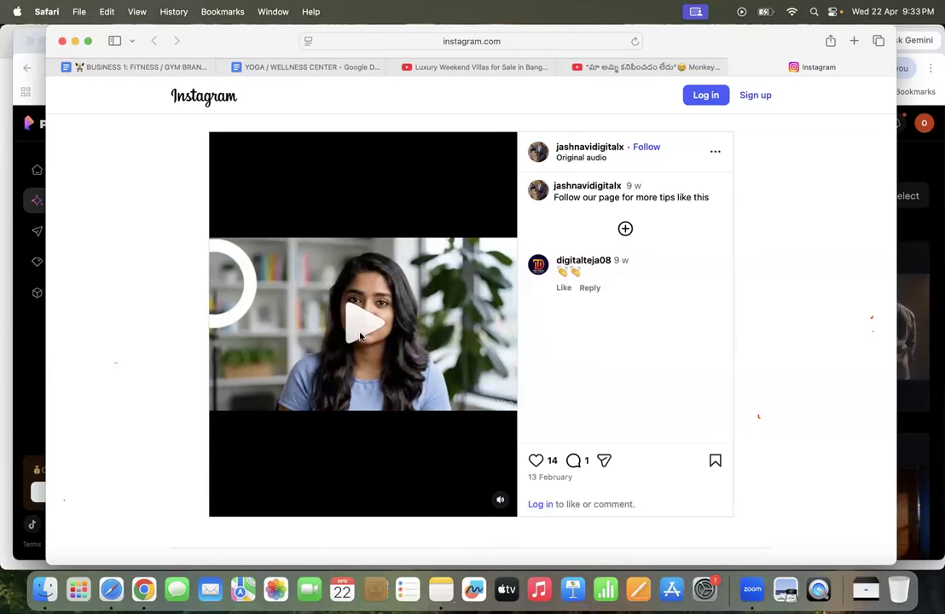
Step: Open the shared YouTube video "Socail Media Marketing Complete Guide In 7minutes" and preview it, skipping ahead to about 0:45
{"action": "left_click", "coordinate": [315, 327]}
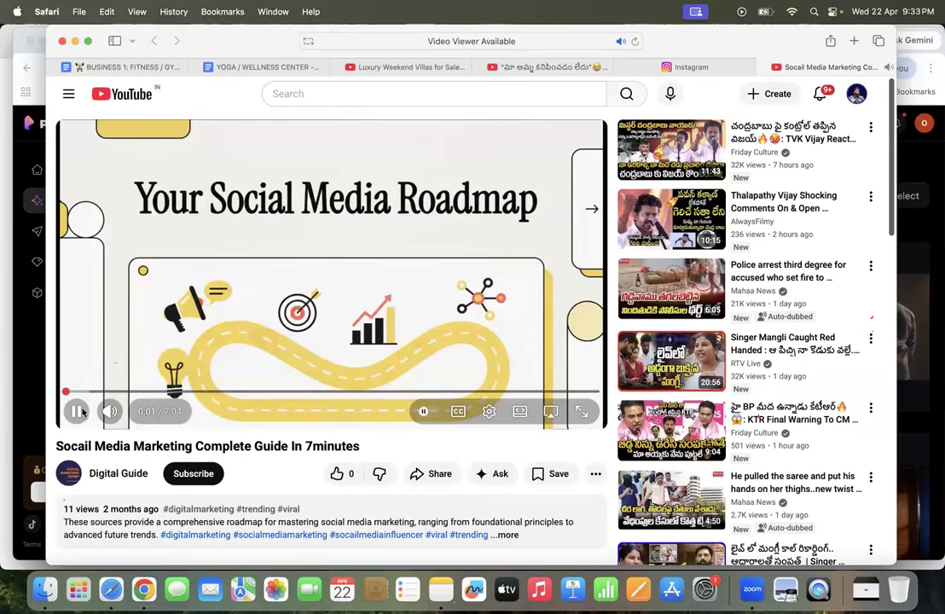
{"action": "left_click", "coordinate": [79, 413]}
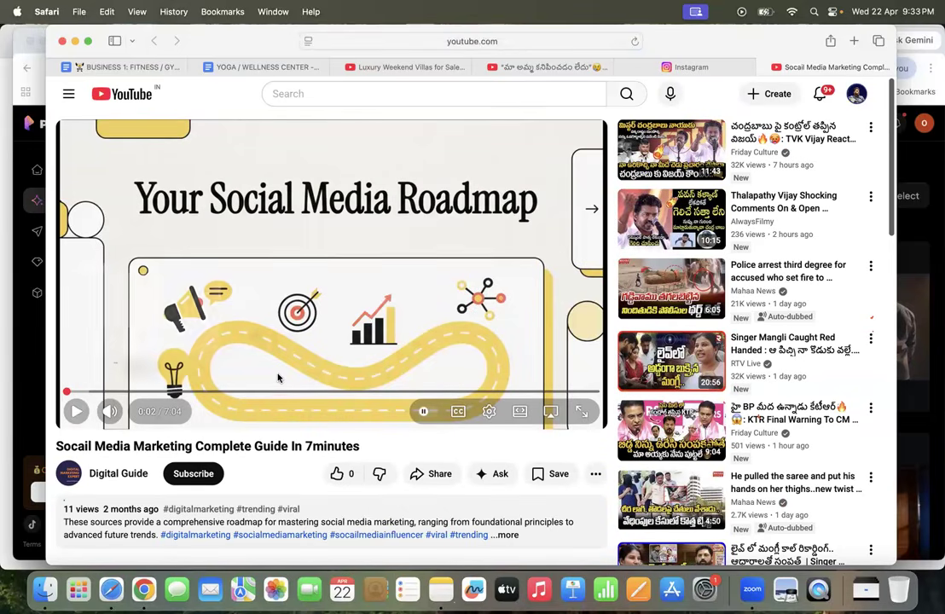
{"action": "key", "text": "super+Tab"}
{"action": "key", "text": "super+Tab"}
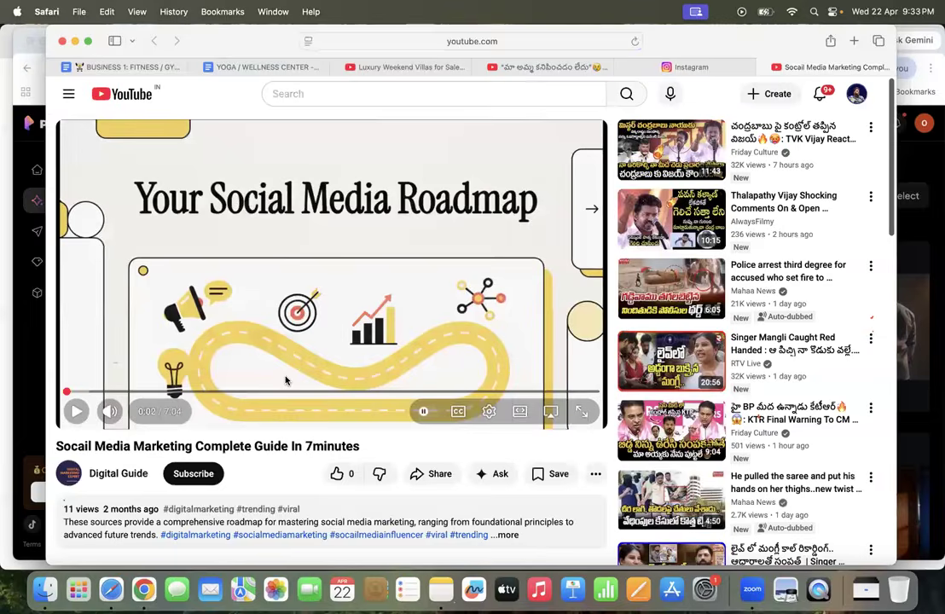
{"action": "left_click", "coordinate": [150, 367]}
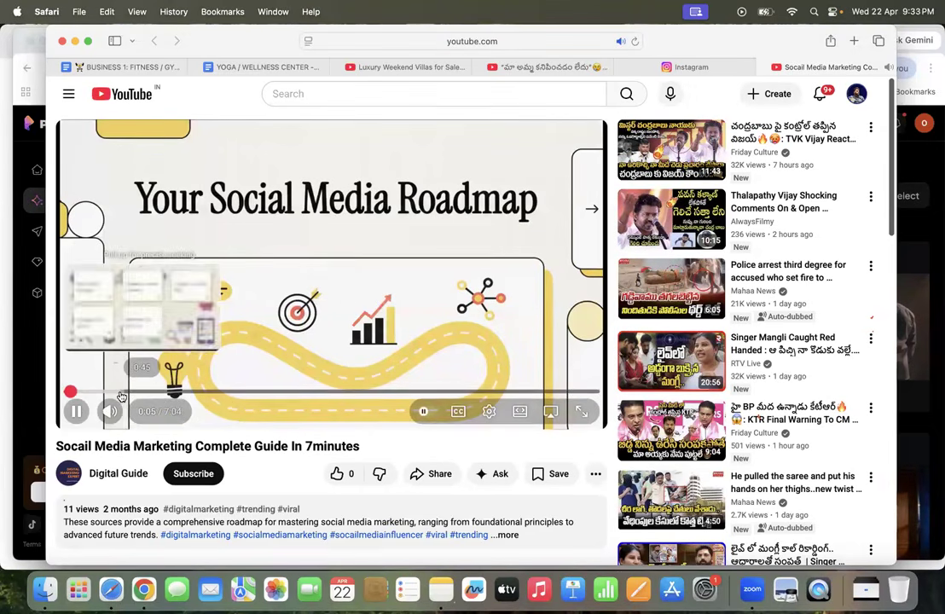
{"action": "left_click", "coordinate": [122, 392]}
{"action": "left_click", "coordinate": [75, 412]}
{"action": "left_click", "coordinate": [75, 411]}
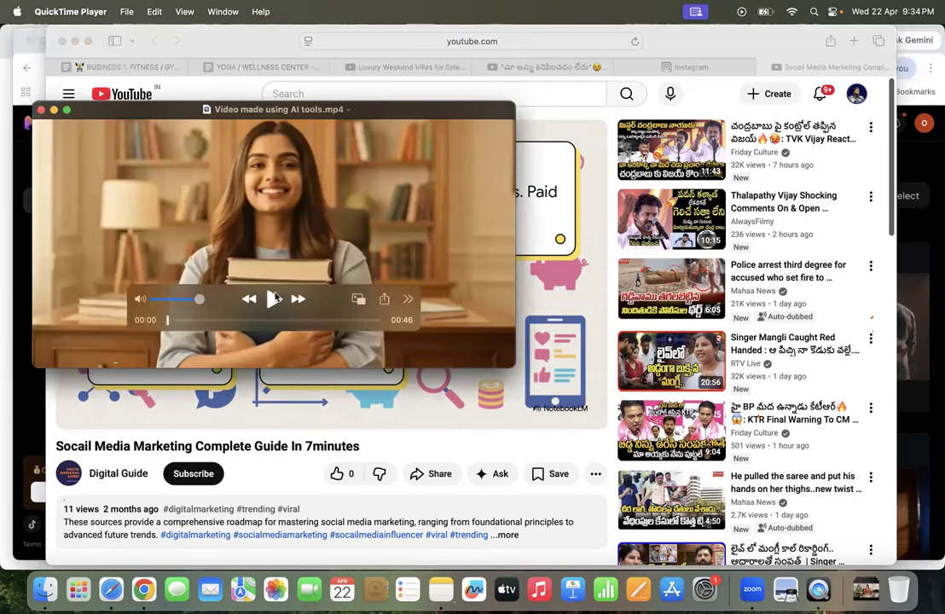
Step: Watch "Video made using AI tools.mp4" in QuickTime Player through to its end, enlarging it to full screen partway
{"action": "left_click", "coordinate": [274, 300]}
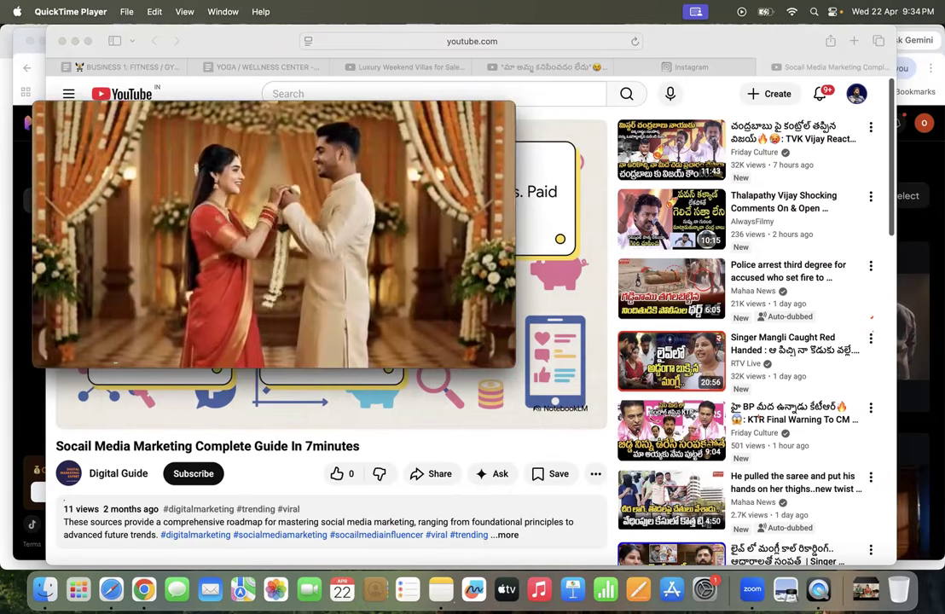
{"action": "mouse_move", "coordinate": [222, 246]}
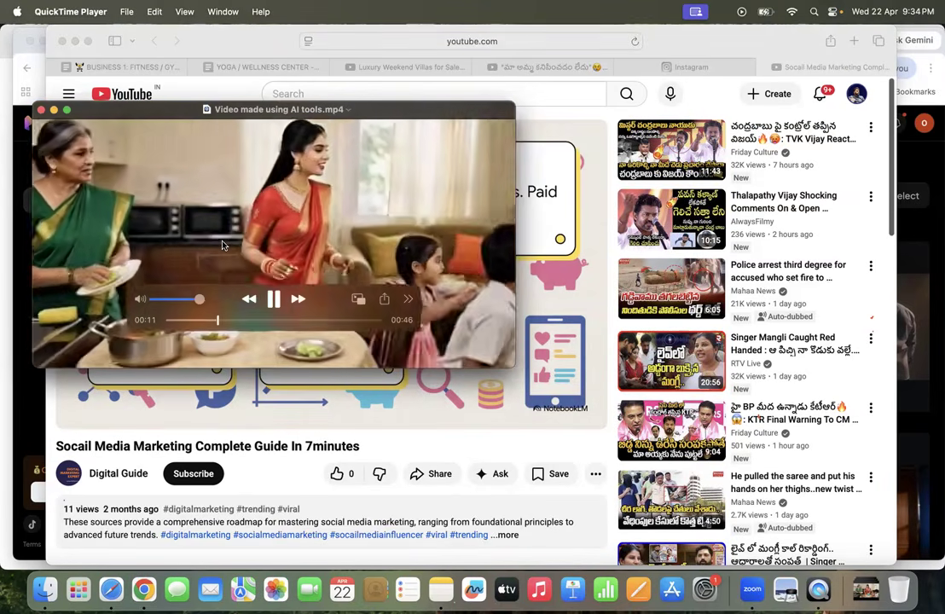
{"action": "left_click", "coordinate": [274, 299]}
{"action": "key", "text": "super+Tab"}
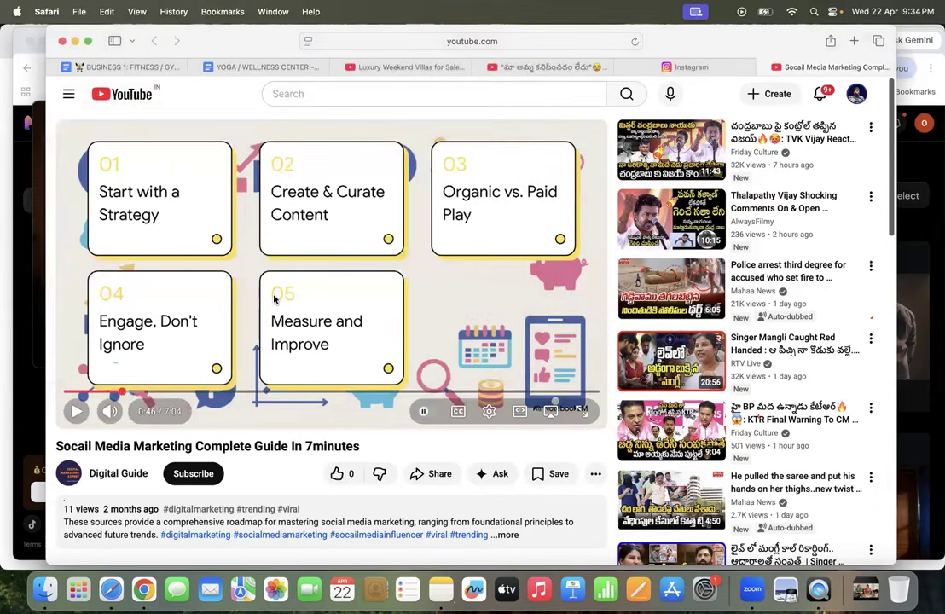
{"action": "key", "text": "super+Tab"}
{"action": "key", "text": "space"}
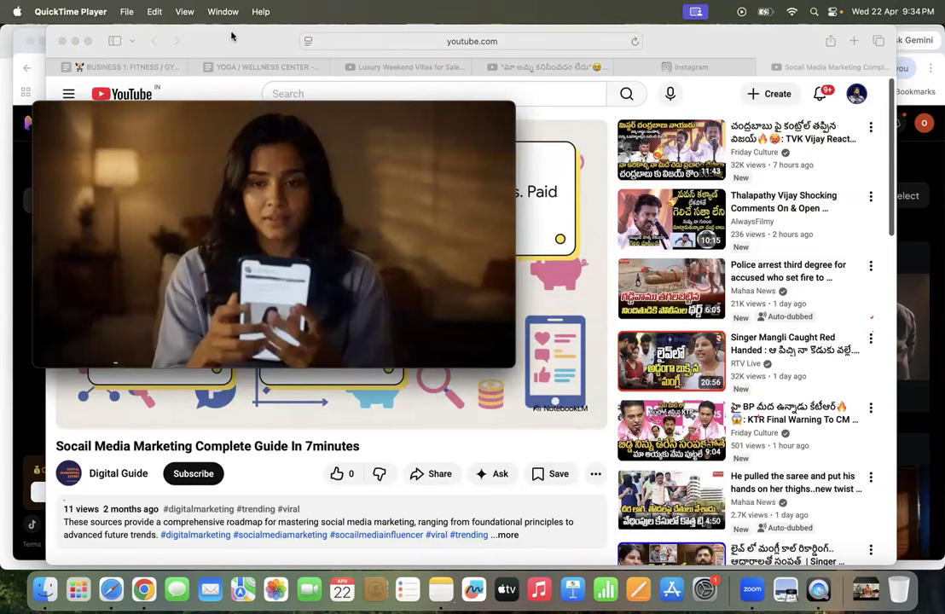
{"action": "mouse_move", "coordinate": [291, 322]}
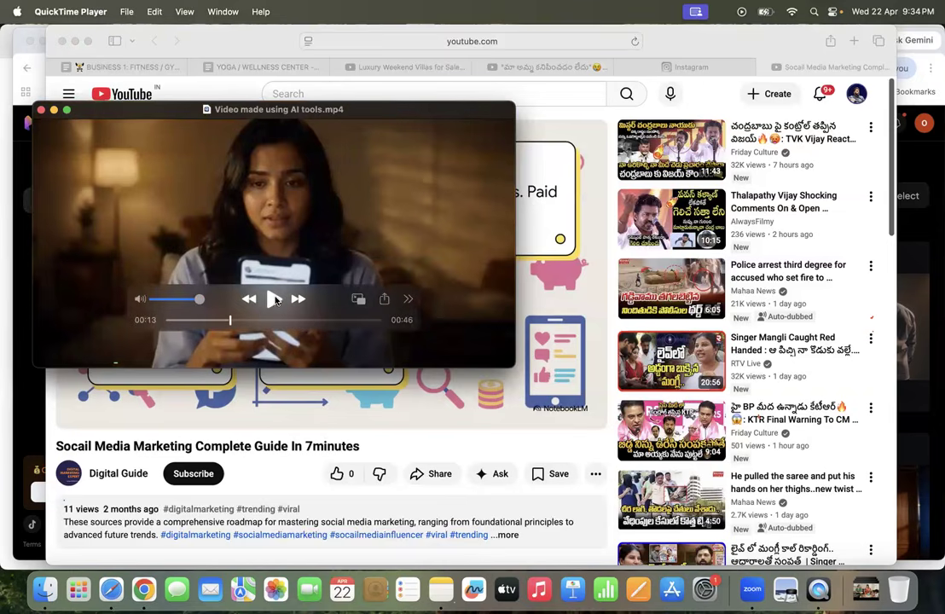
{"action": "left_click", "coordinate": [274, 299]}
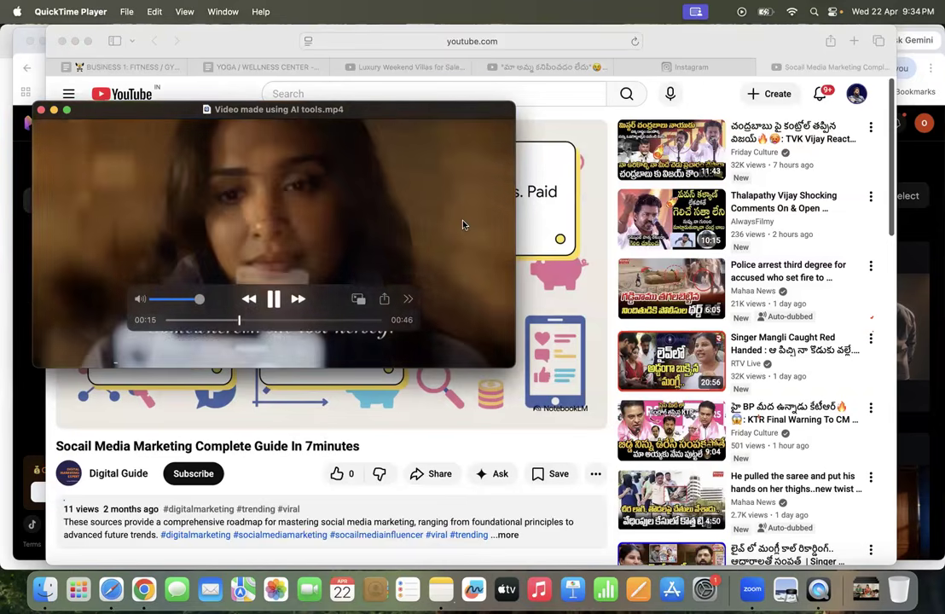
{"action": "left_click", "coordinate": [66, 110]}
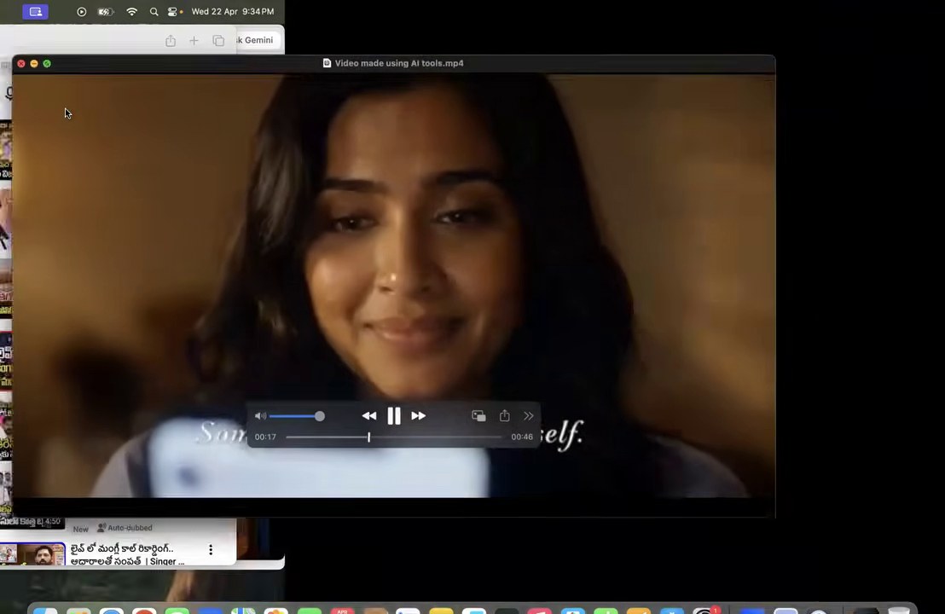
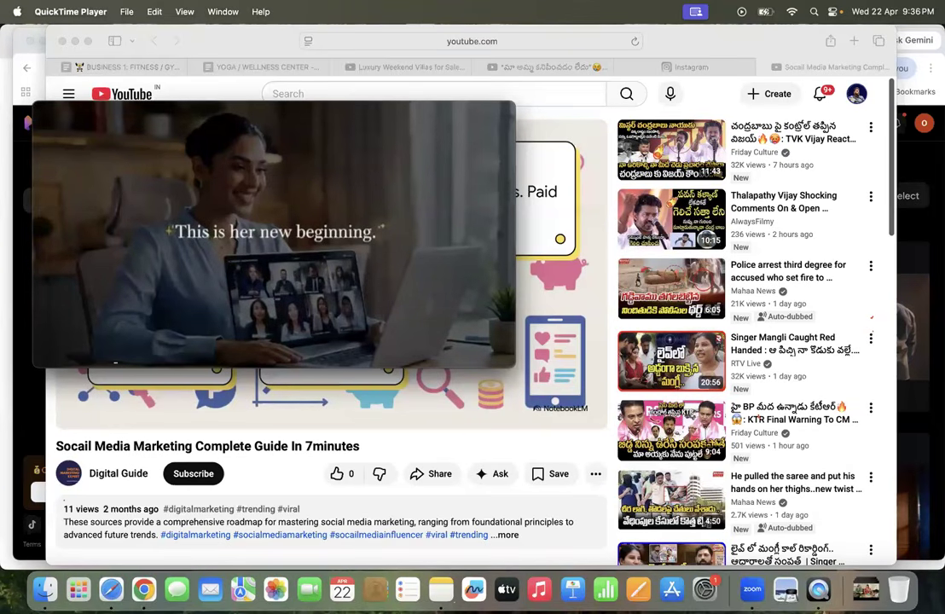
{"action": "mouse_move", "coordinate": [167, 141]}
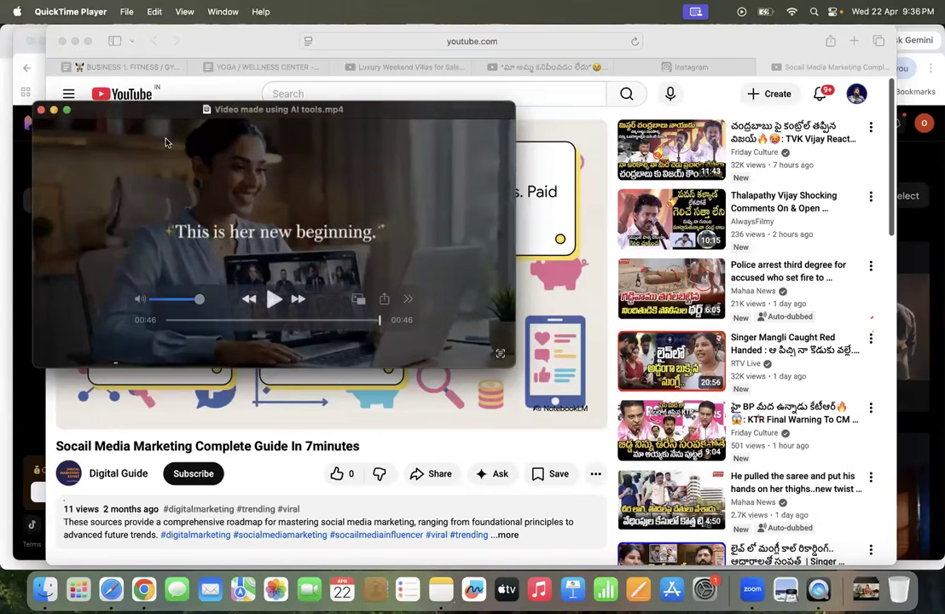
Step: Close the QuickTime video, switch to PixVerse in Chrome, and watch the newest generated clip before returning to the creations list
{"action": "left_click", "coordinate": [42, 111]}
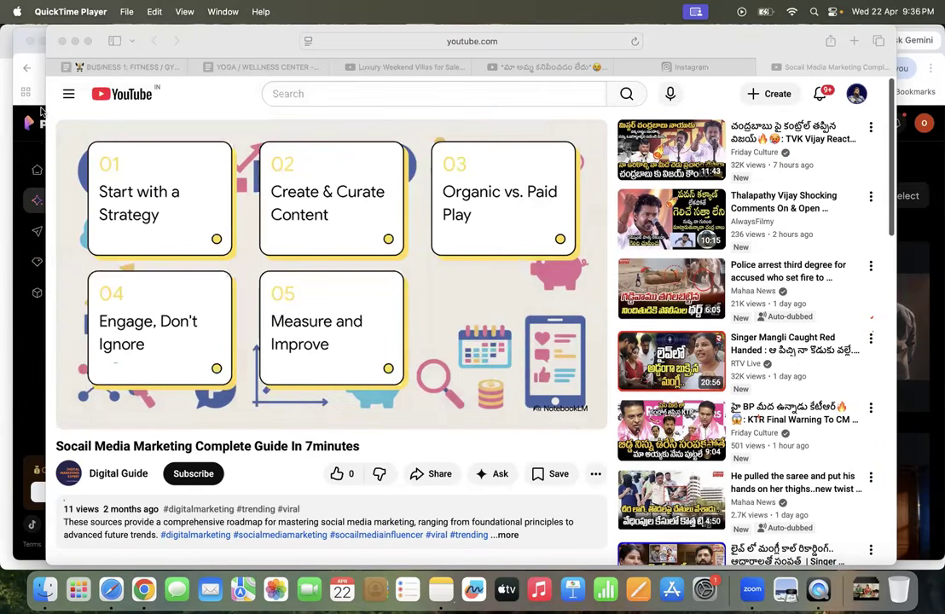
{"action": "left_click", "coordinate": [459, 349]}
{"action": "left_click", "coordinate": [145, 590]}
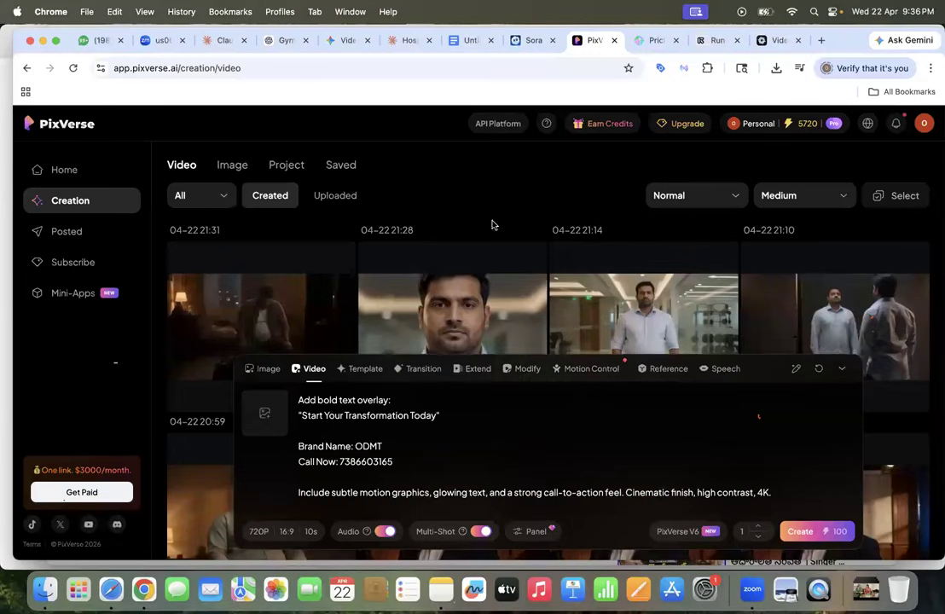
{"action": "scroll", "coordinate": [384, 239], "scroll_direction": "down", "scroll_amount": 2}
{"action": "left_click", "coordinate": [270, 255]}
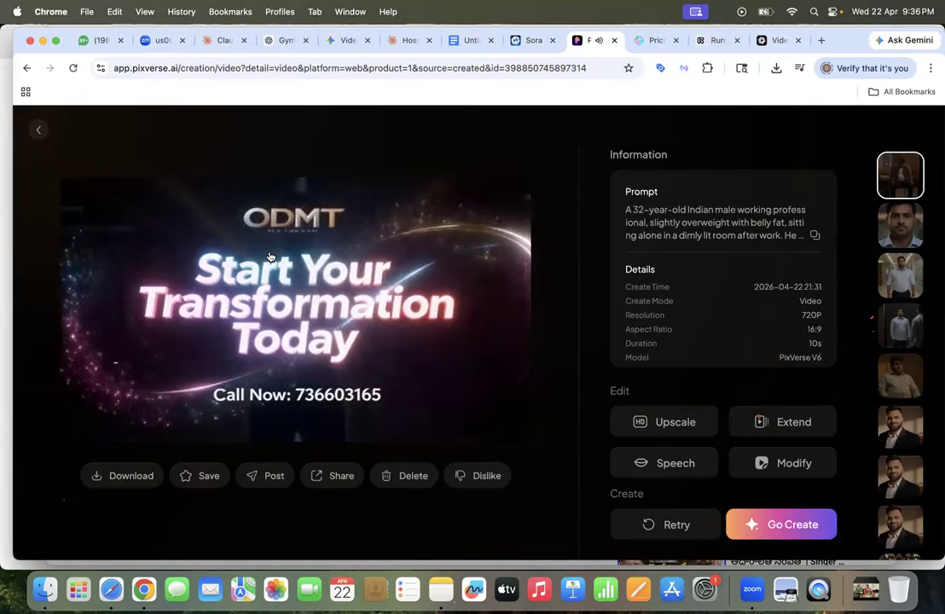
{"action": "left_click", "coordinate": [37, 129]}
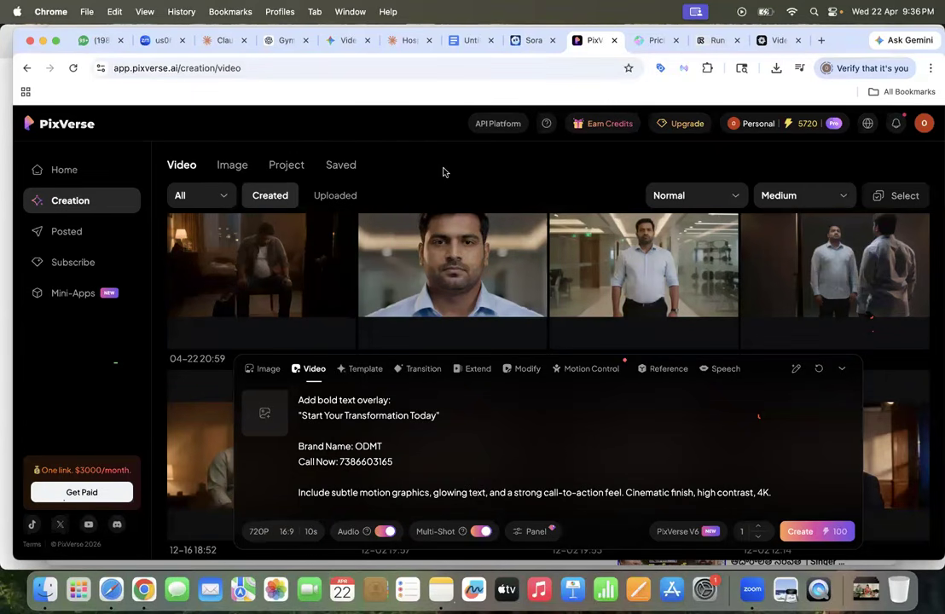
Step: Review the Google Docs notes from the 5-minute video workflow and tools list through the scene prompts to the "Call now" text
{"action": "left_click", "coordinate": [468, 40]}
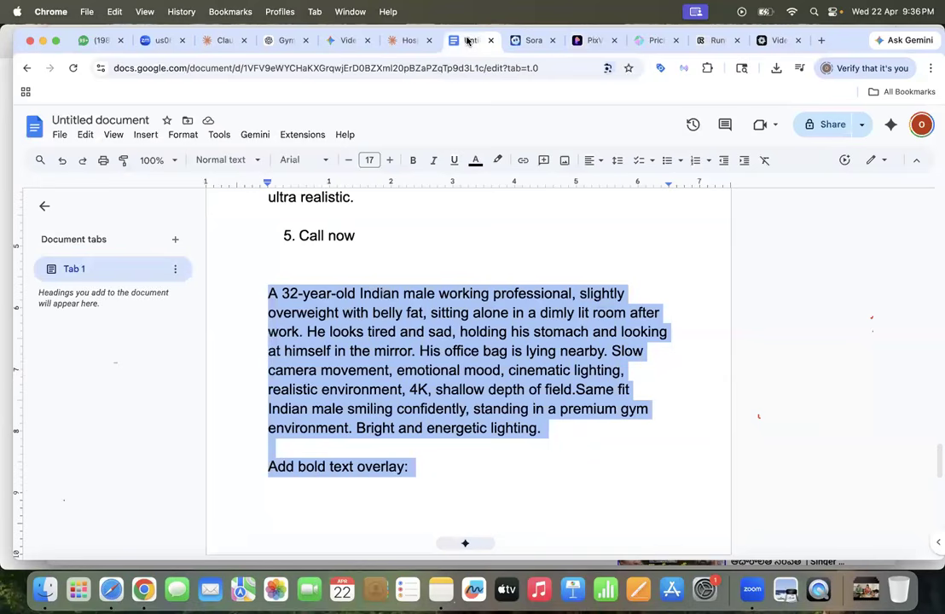
{"action": "scroll", "coordinate": [442, 326], "scroll_direction": "up", "scroll_amount": 20}
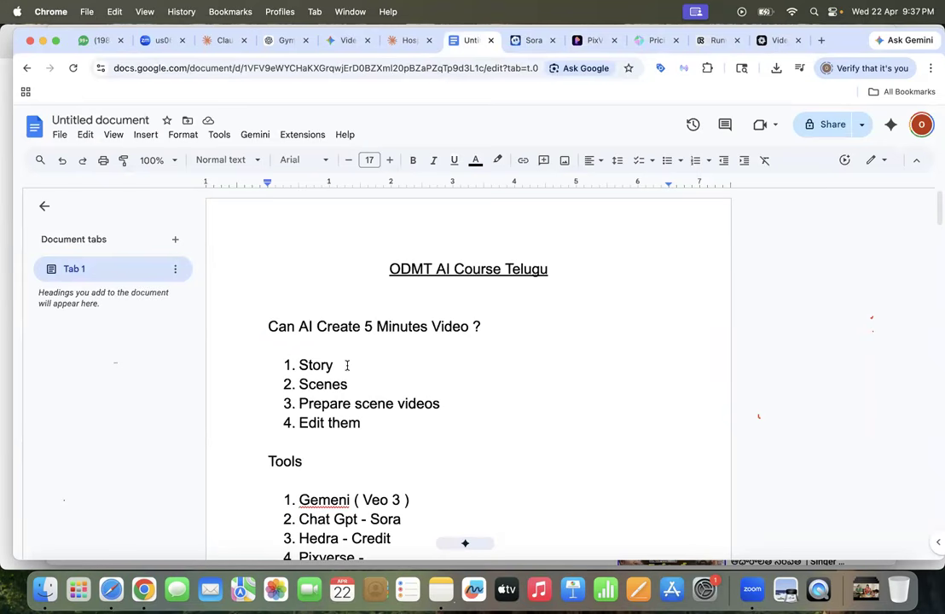
{"action": "scroll", "coordinate": [347, 366], "scroll_direction": "down", "scroll_amount": 2}
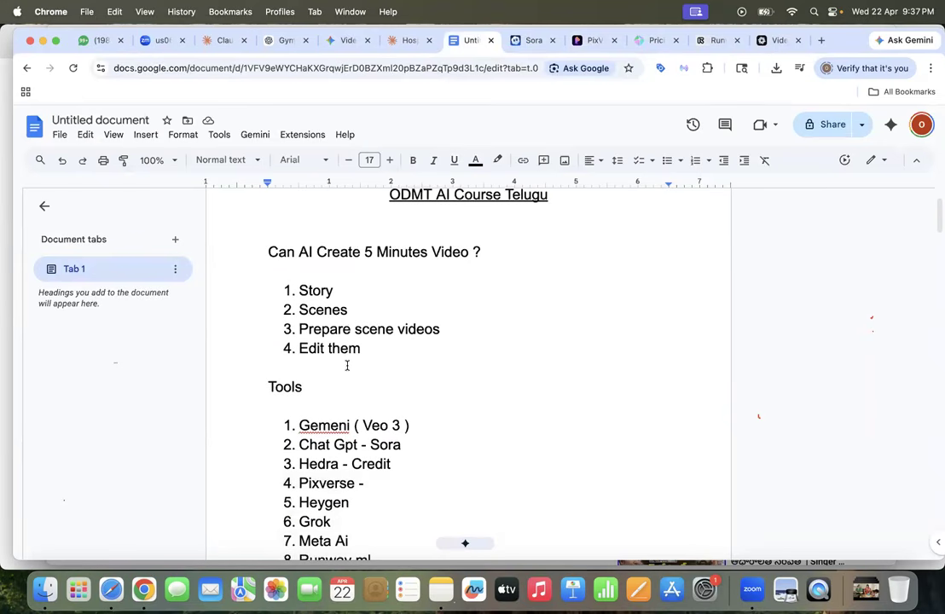
{"action": "scroll", "coordinate": [347, 365], "scroll_direction": "down", "scroll_amount": 3}
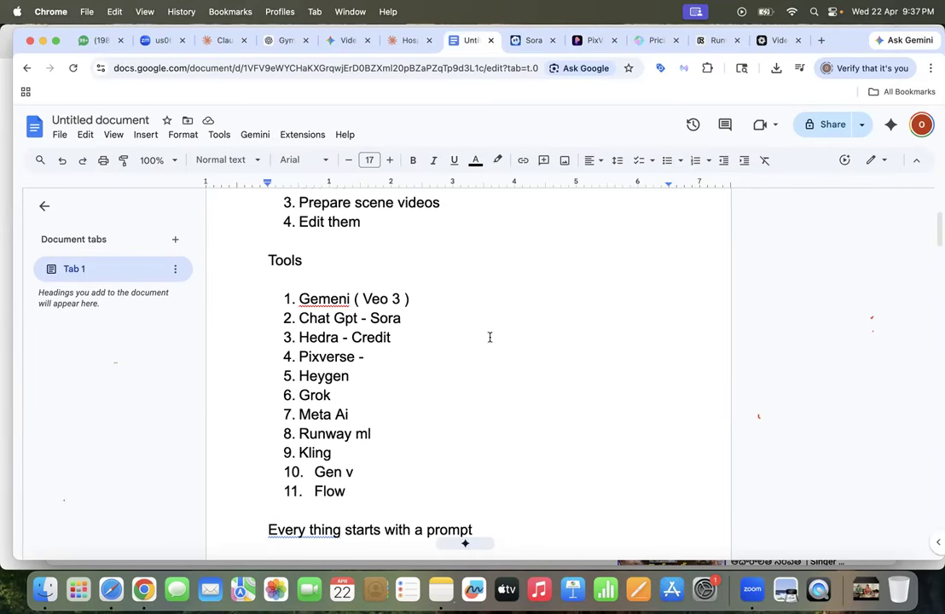
{"action": "scroll", "coordinate": [490, 337], "scroll_direction": "down", "scroll_amount": 10}
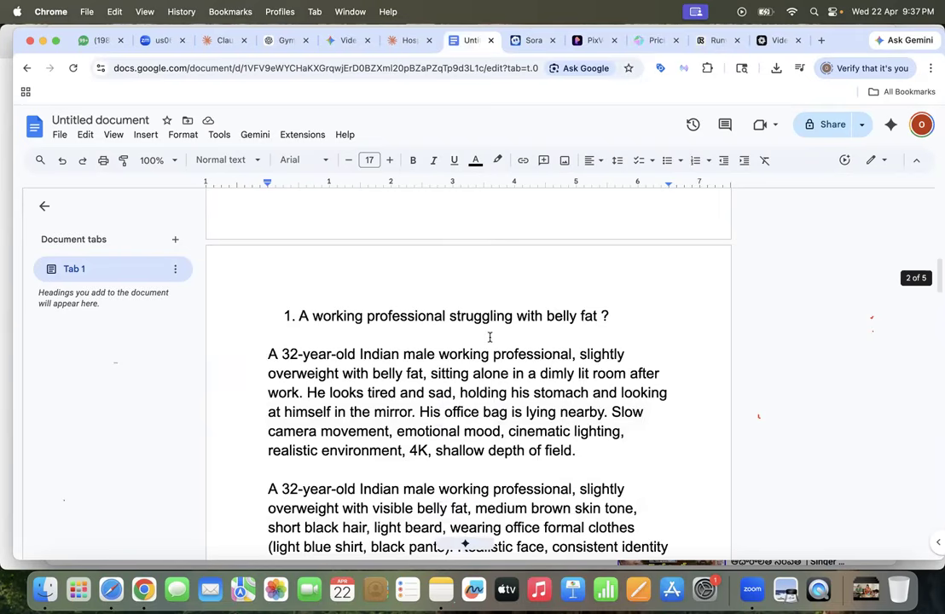
{"action": "scroll", "coordinate": [490, 337], "scroll_direction": "down", "scroll_amount": 6}
{"action": "scroll", "coordinate": [489, 337], "scroll_direction": "down", "scroll_amount": 12}
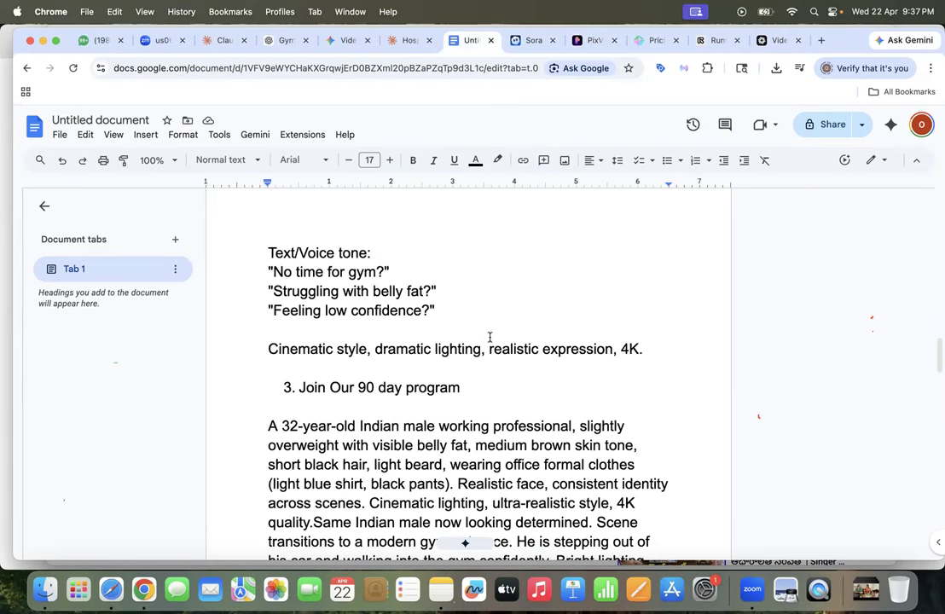
{"action": "scroll", "coordinate": [490, 337], "scroll_direction": "down", "scroll_amount": 12}
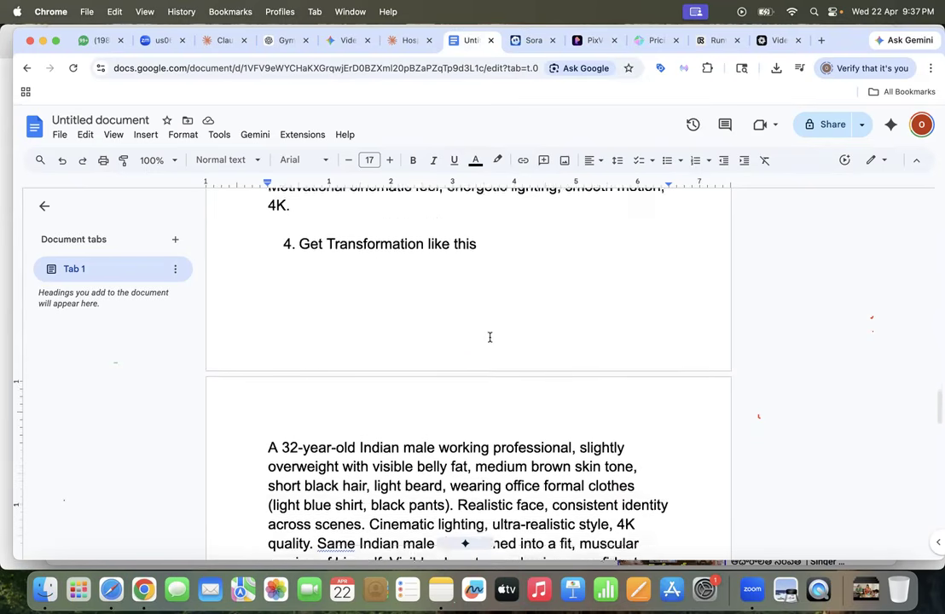
{"action": "scroll", "coordinate": [490, 337], "scroll_direction": "down", "scroll_amount": 10}
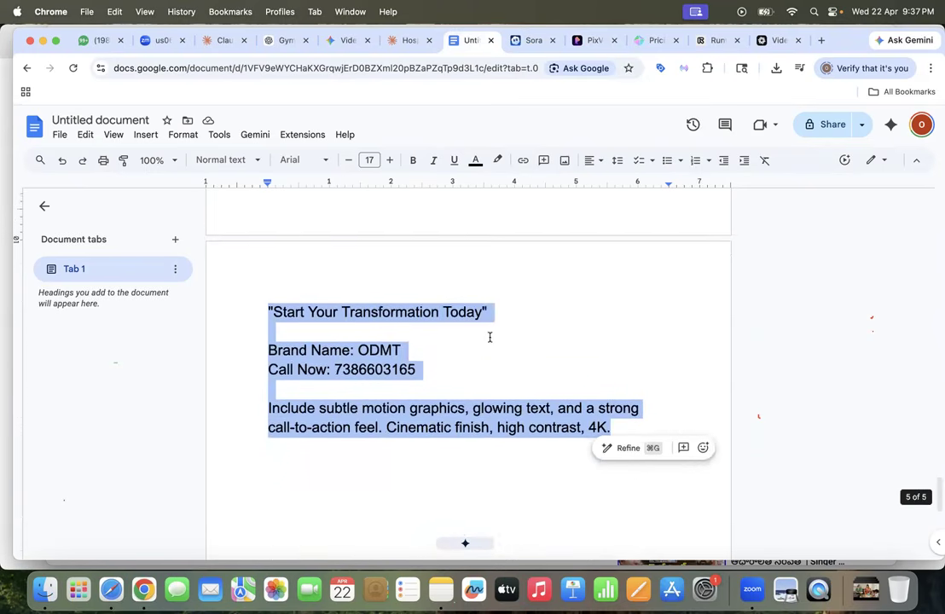
Step: Deselect the "Call now" prompt, review the scene prompts back to the document's start, and place the cursor after "Can AI Create 5 Minutes Video ?"
{"action": "left_click", "coordinate": [444, 444]}
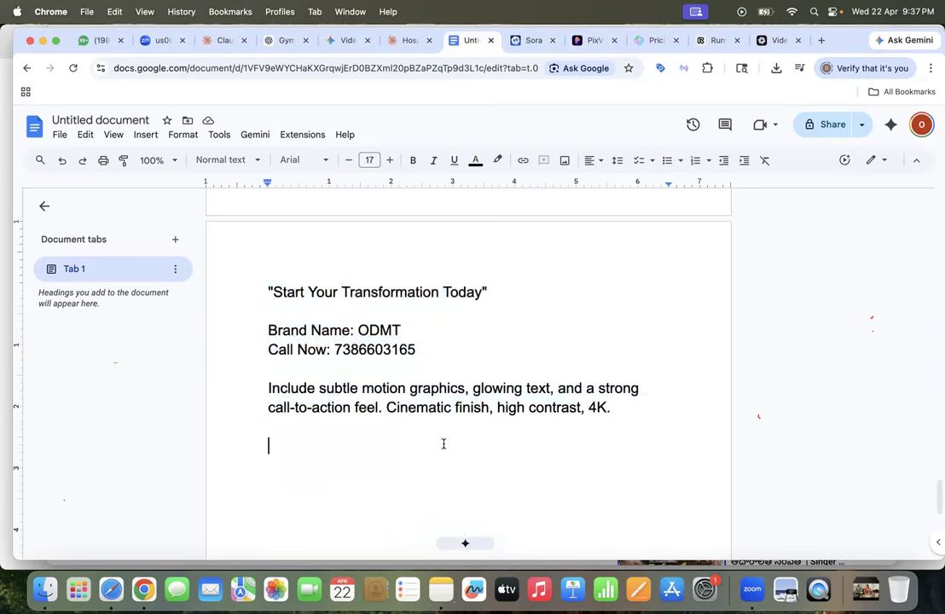
{"action": "scroll", "coordinate": [443, 444], "scroll_direction": "down", "scroll_amount": 2}
{"action": "scroll", "coordinate": [444, 444], "scroll_direction": "up", "scroll_amount": 15}
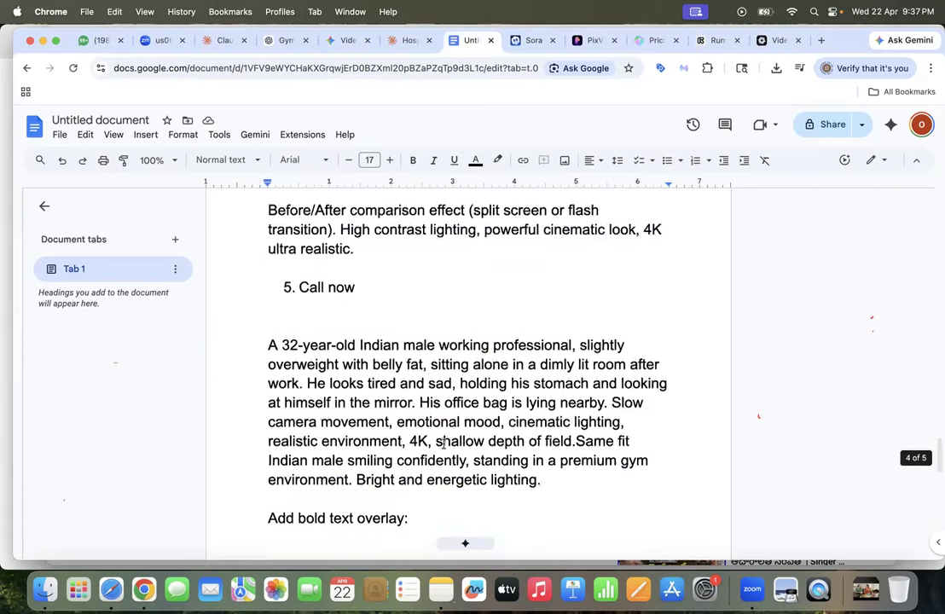
{"action": "scroll", "coordinate": [444, 444], "scroll_direction": "up", "scroll_amount": 12}
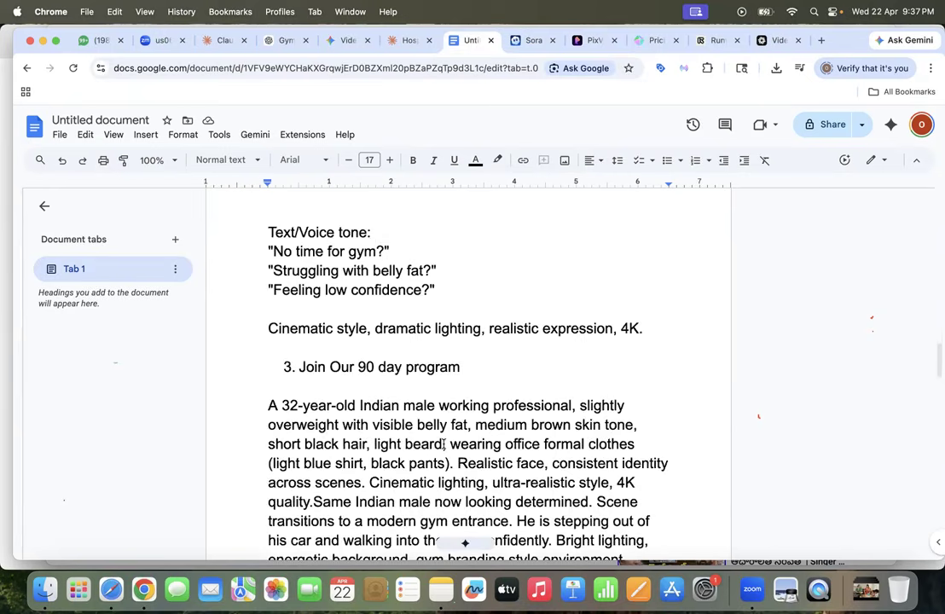
{"action": "scroll", "coordinate": [444, 444], "scroll_direction": "up", "scroll_amount": 12}
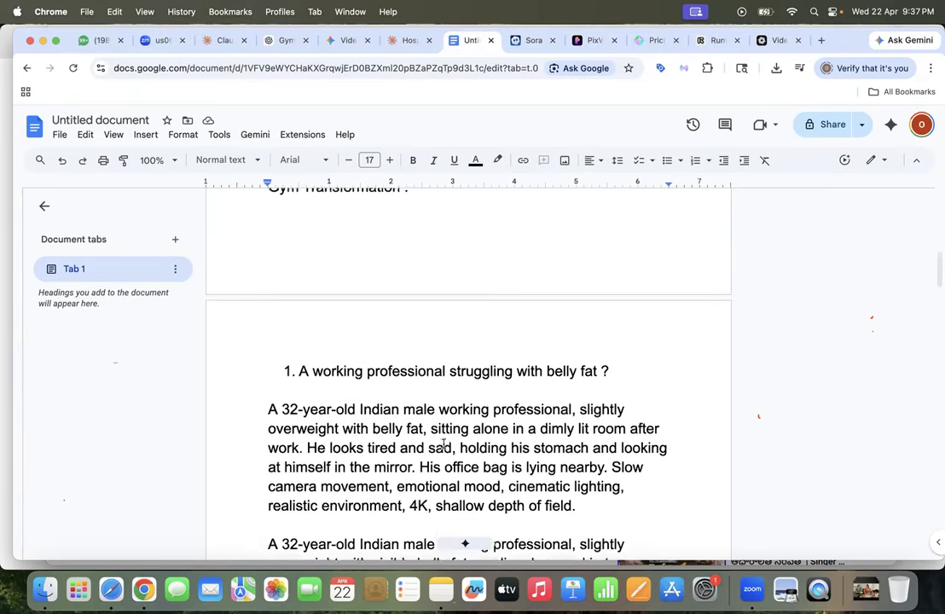
{"action": "scroll", "coordinate": [444, 443], "scroll_direction": "up", "scroll_amount": 5}
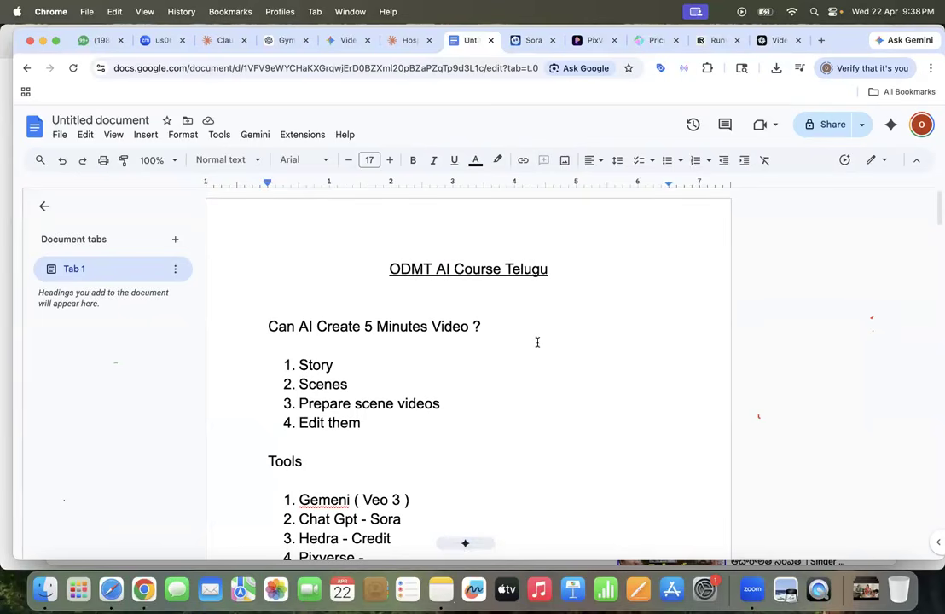
{"action": "left_click", "coordinate": [500, 326]}
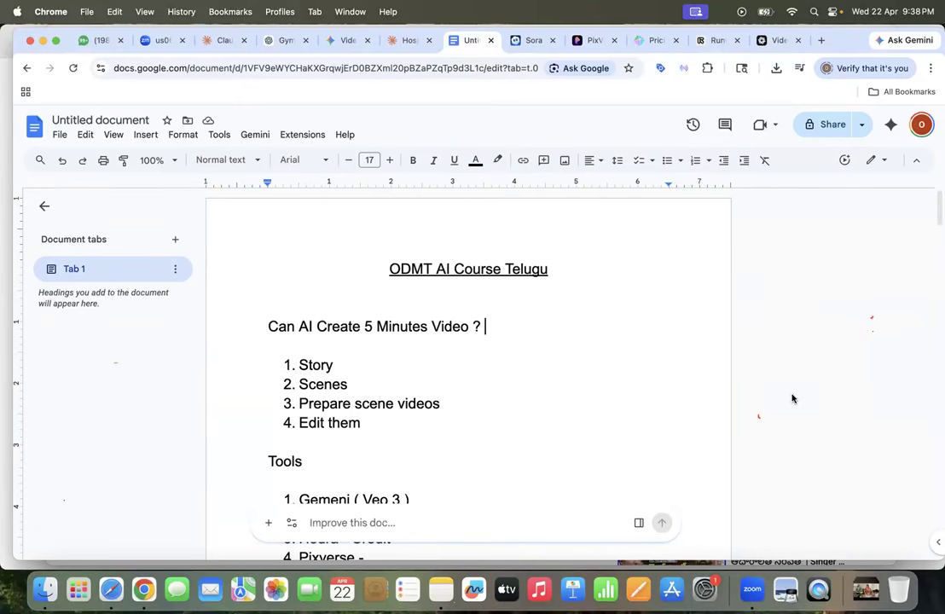
{"action": "left_click", "coordinate": [501, 321]}
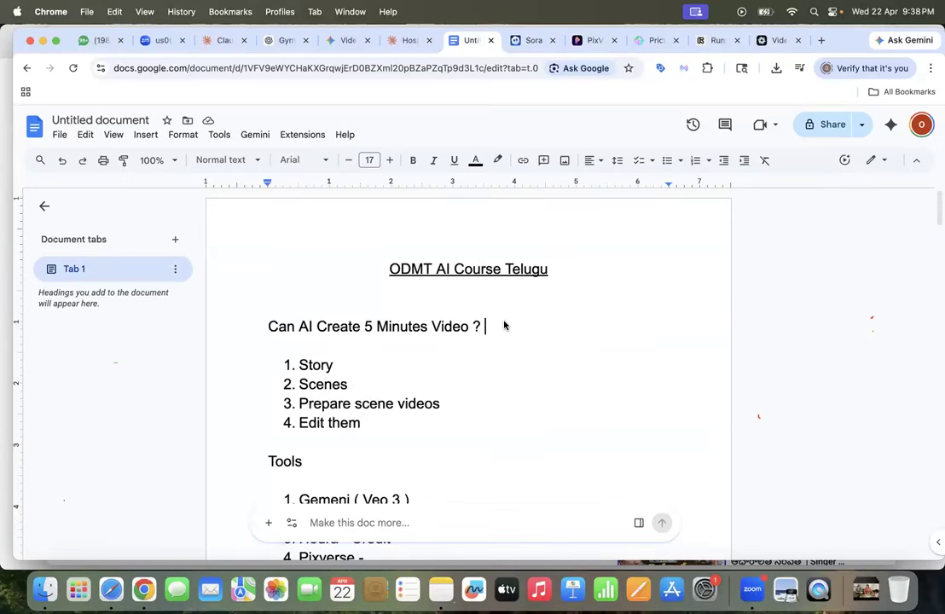
Step: Review the "Gym Promo Video Plan" chat in ChatGPT, comparing the original five-scene request with the master prompt and scene prompts
{"action": "left_click", "coordinate": [280, 40]}
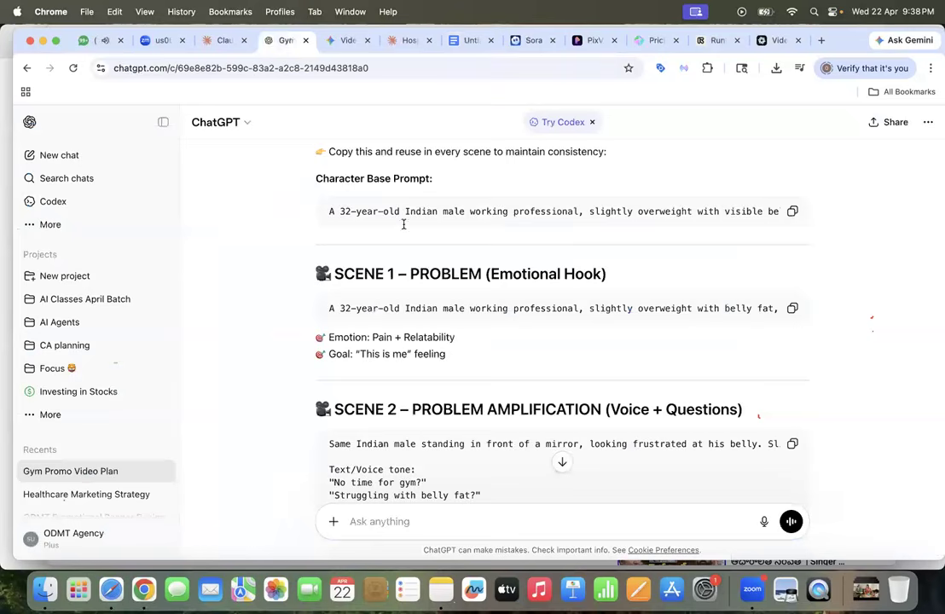
{"action": "scroll", "coordinate": [404, 224], "scroll_direction": "up", "scroll_amount": 15}
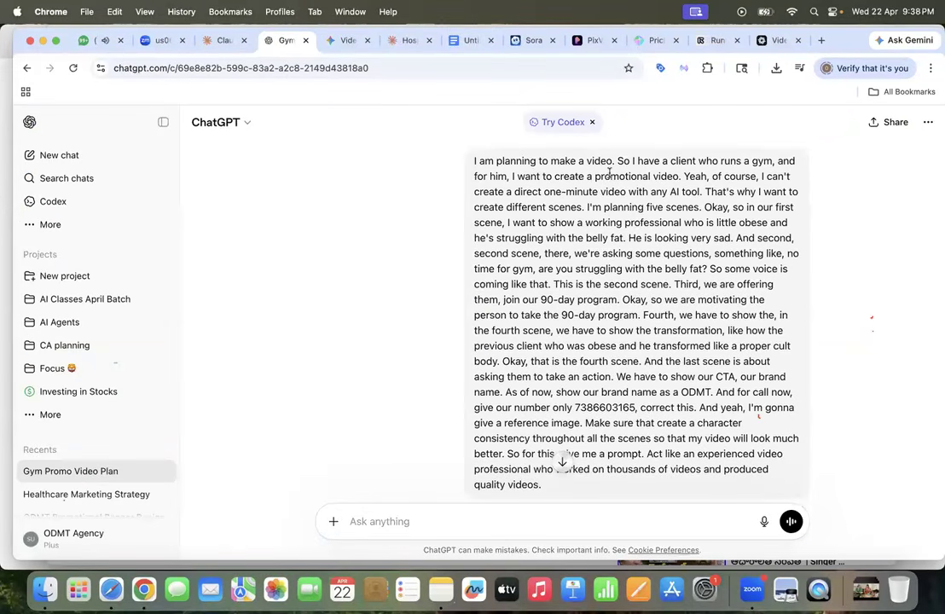
{"action": "scroll", "coordinate": [629, 250], "scroll_direction": "down", "scroll_amount": 3}
{"action": "scroll", "coordinate": [629, 250], "scroll_direction": "down", "scroll_amount": 18}
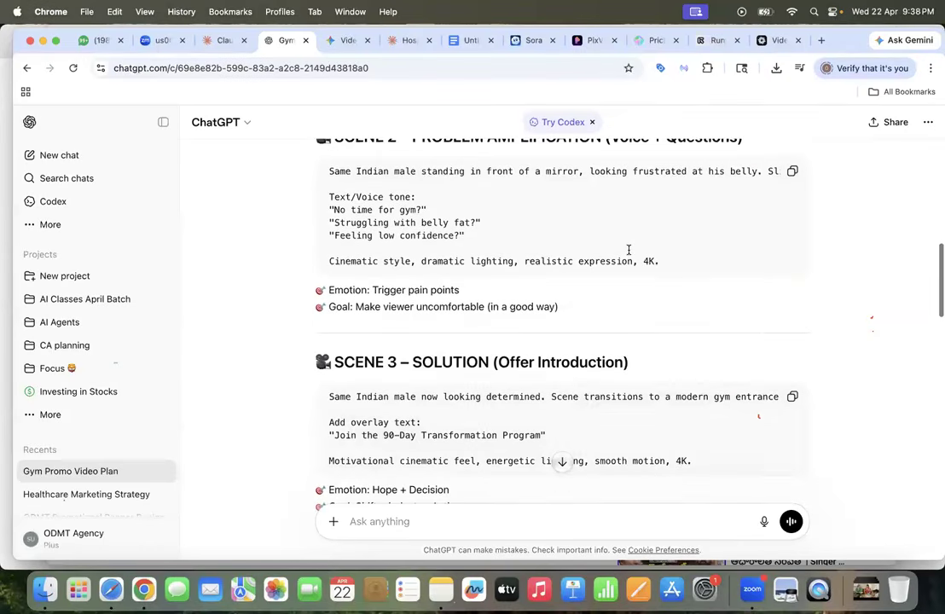
{"action": "scroll", "coordinate": [629, 250], "scroll_direction": "up", "scroll_amount": 10}
{"action": "scroll", "coordinate": [629, 250], "scroll_direction": "up", "scroll_amount": 10}
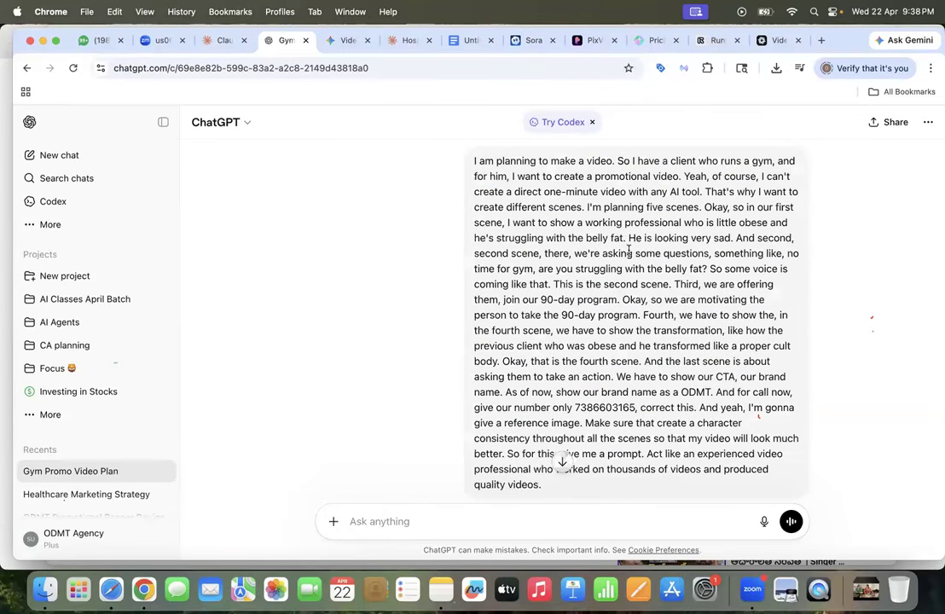
{"action": "scroll", "coordinate": [629, 250], "scroll_direction": "down", "scroll_amount": 10}
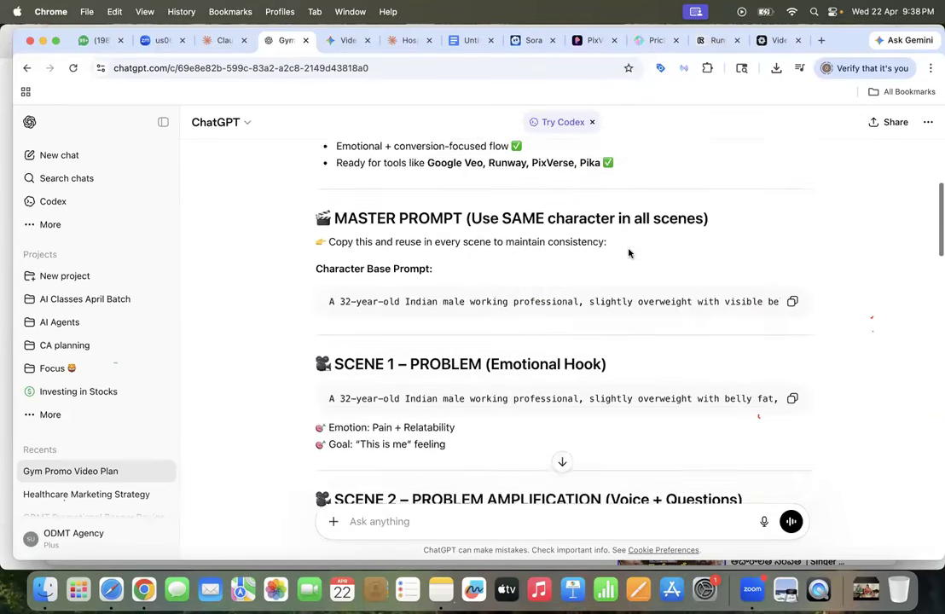
{"action": "scroll", "coordinate": [629, 253], "scroll_direction": "down", "scroll_amount": 8}
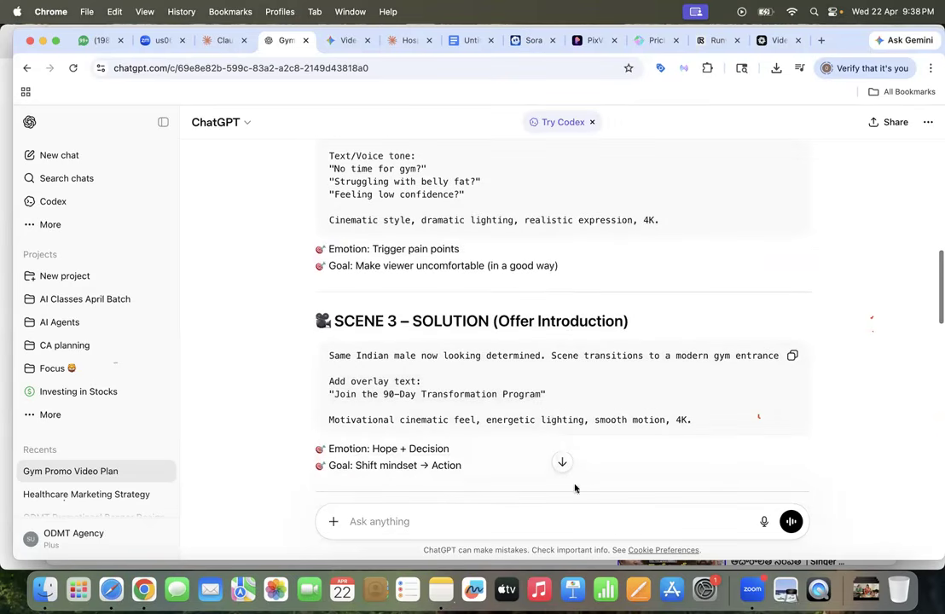